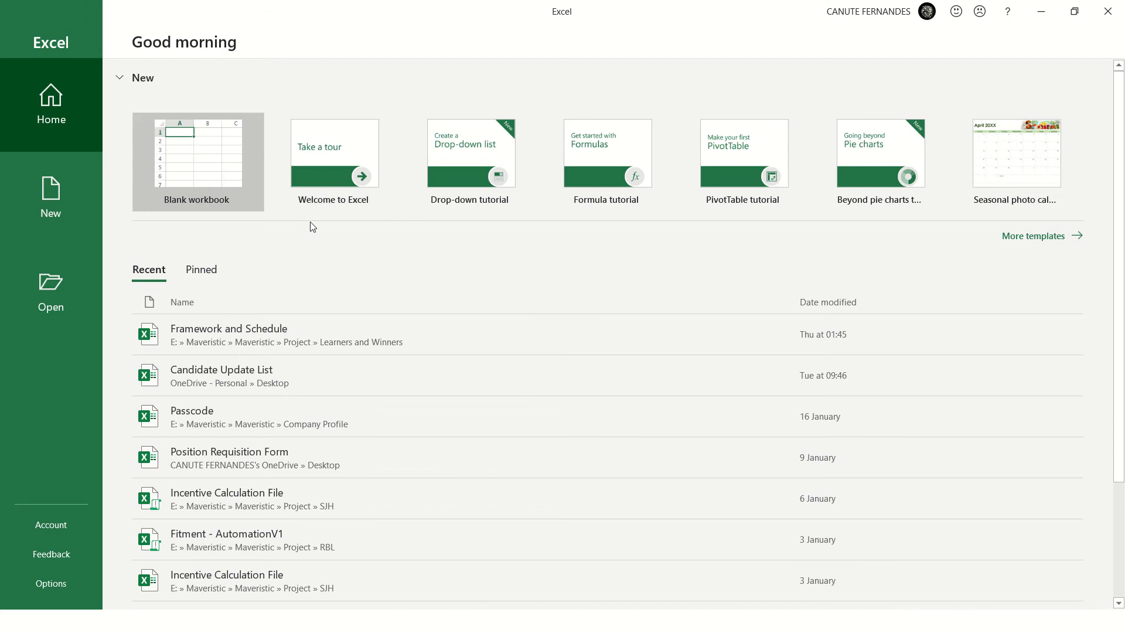
# - Search the online workbook templates for "school", look over the matching templates, and return to the start screen
pyautogui.click(1036, 237)
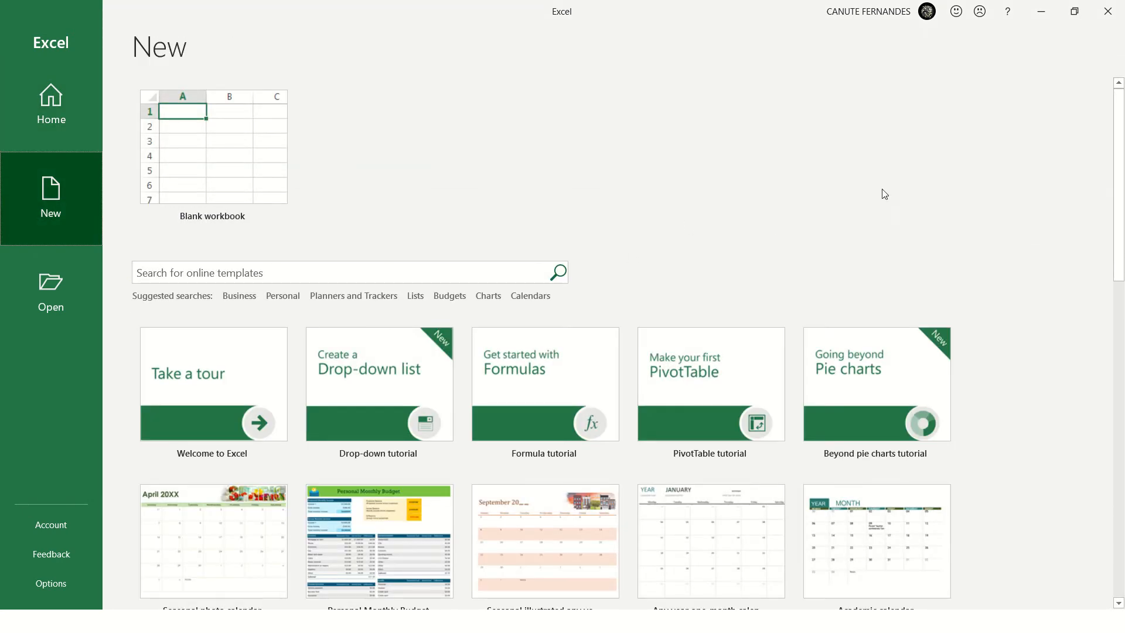
pyautogui.moveTo(1122, 144); pyautogui.dragTo(1123, 200)
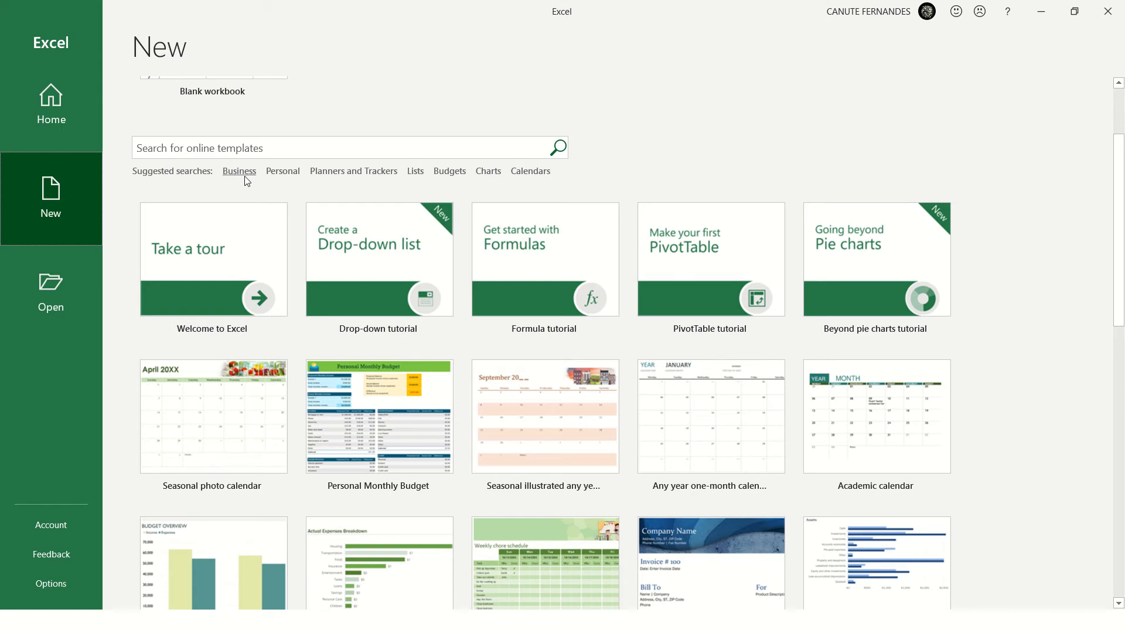
pyautogui.click(283, 147)
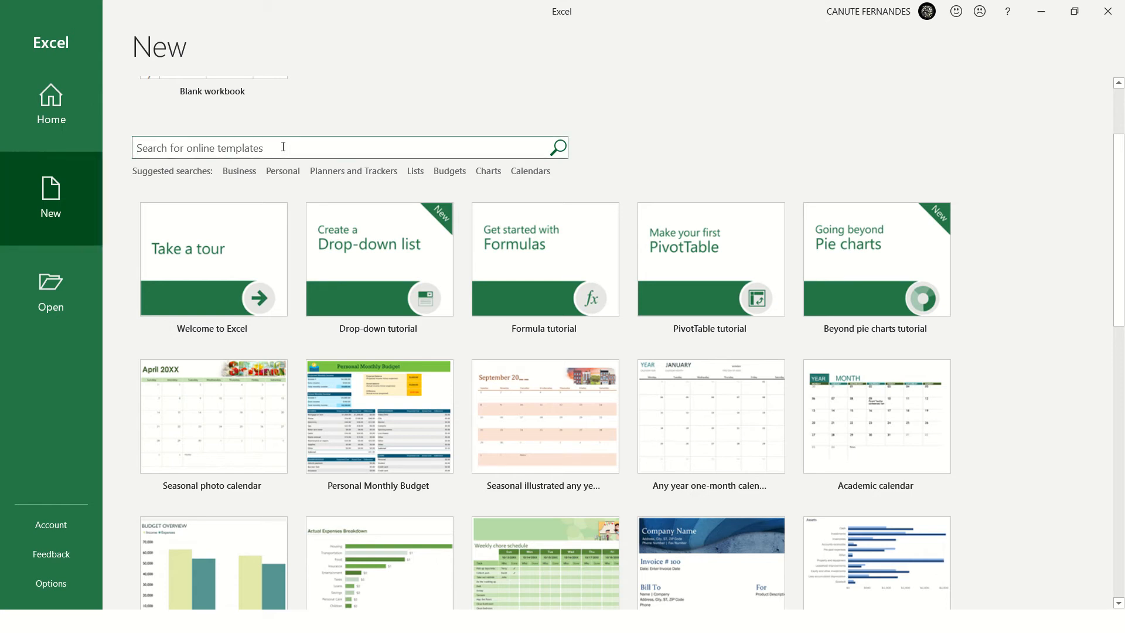
pyautogui.write('sc')
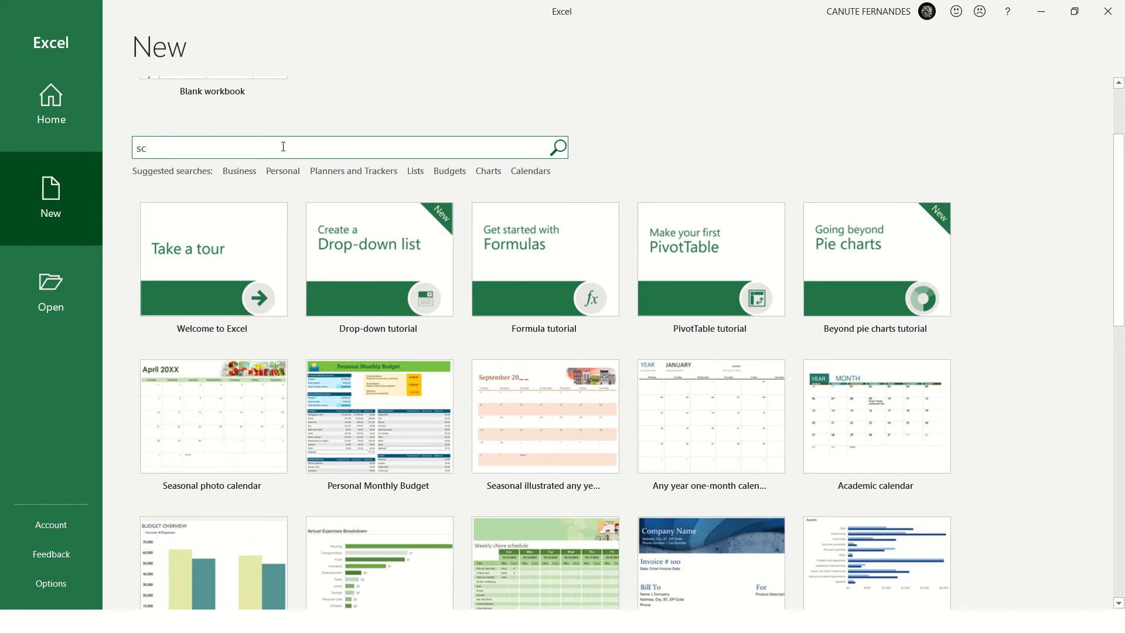
pyautogui.write('ohool')
pyautogui.press('Return')
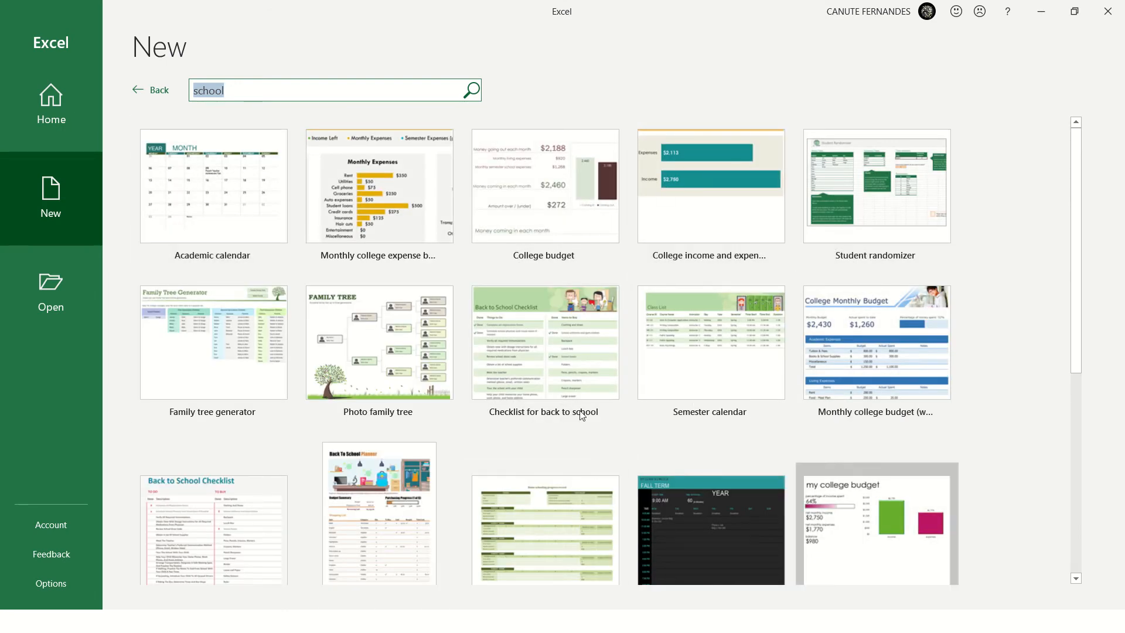
pyautogui.click(151, 91)
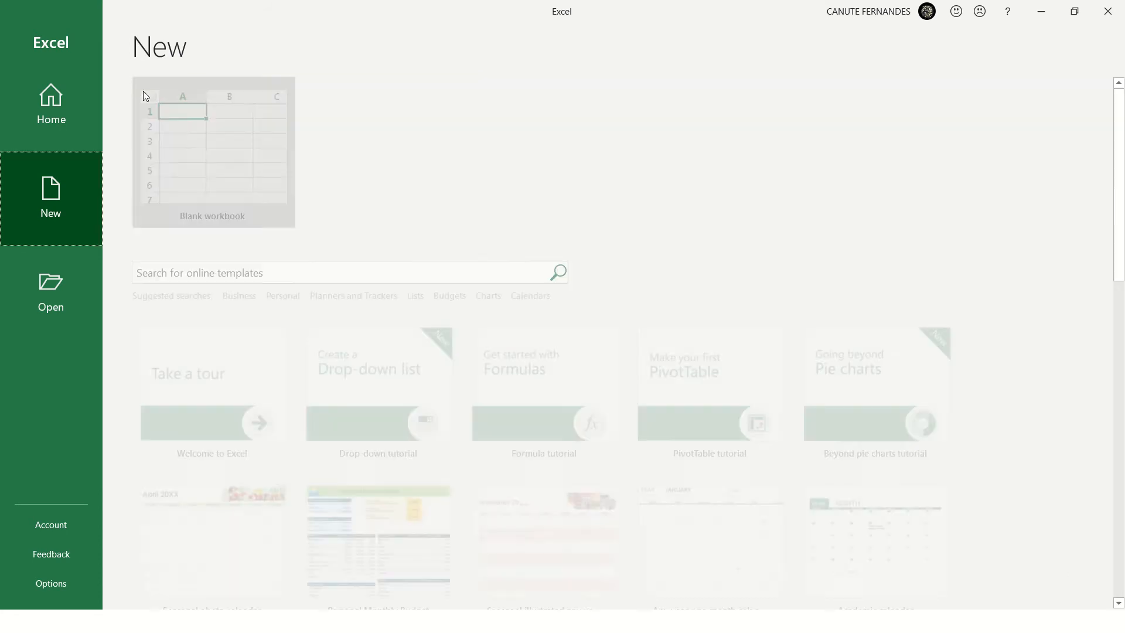
pyautogui.click(56, 132)
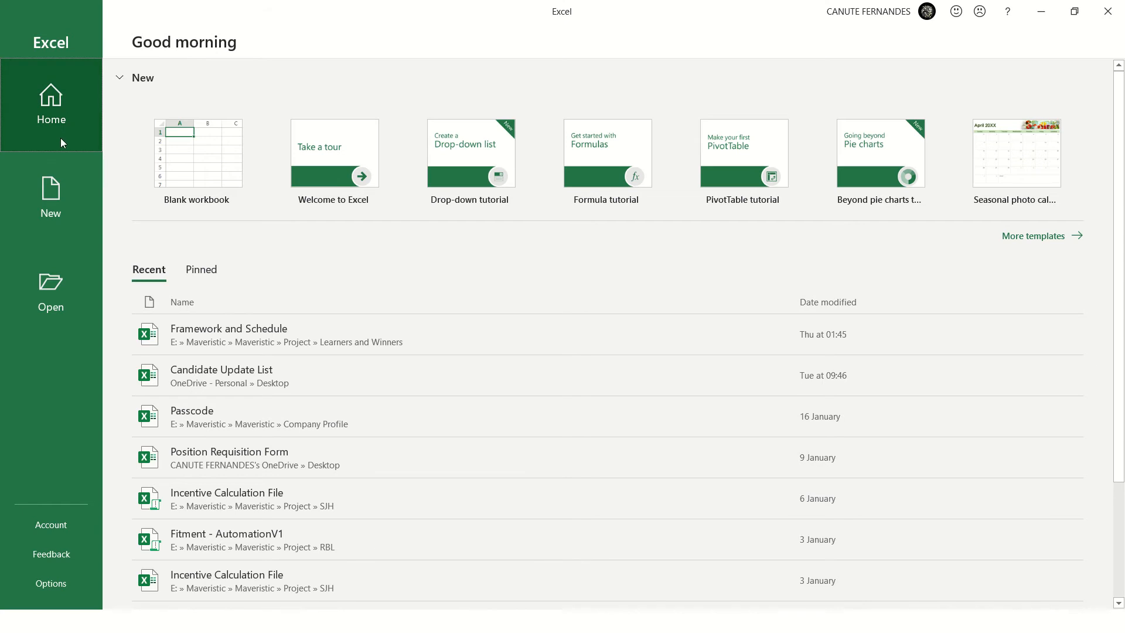
pyautogui.click(180, 175)
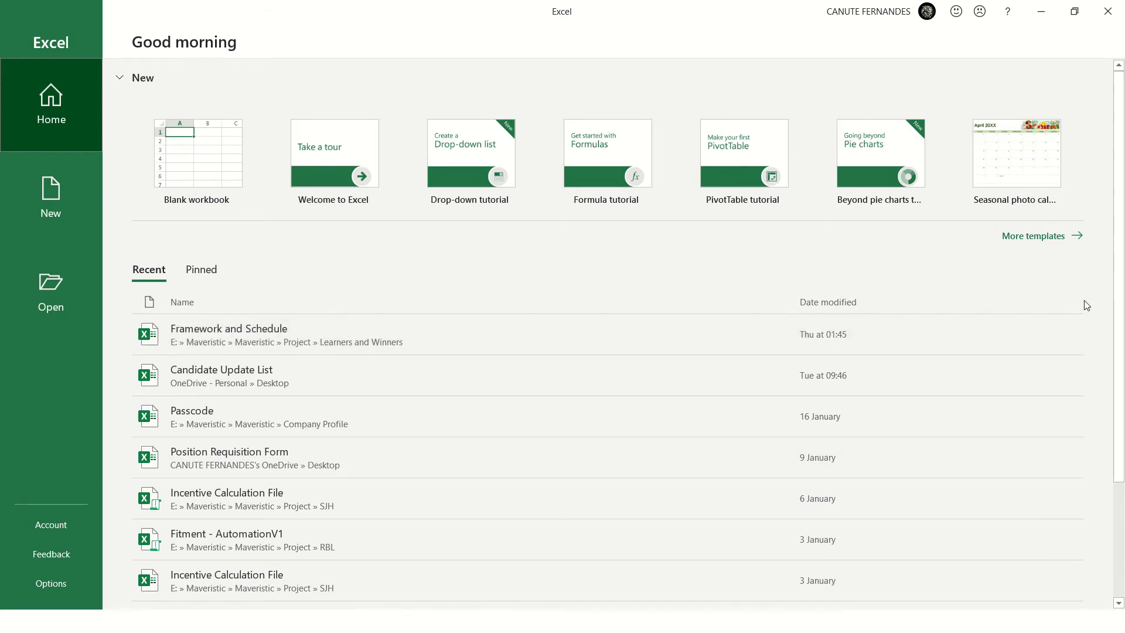
# - Look through the full list of recently opened workbooks and return to the start screen
pyautogui.scroll(-3, 1120, 472)
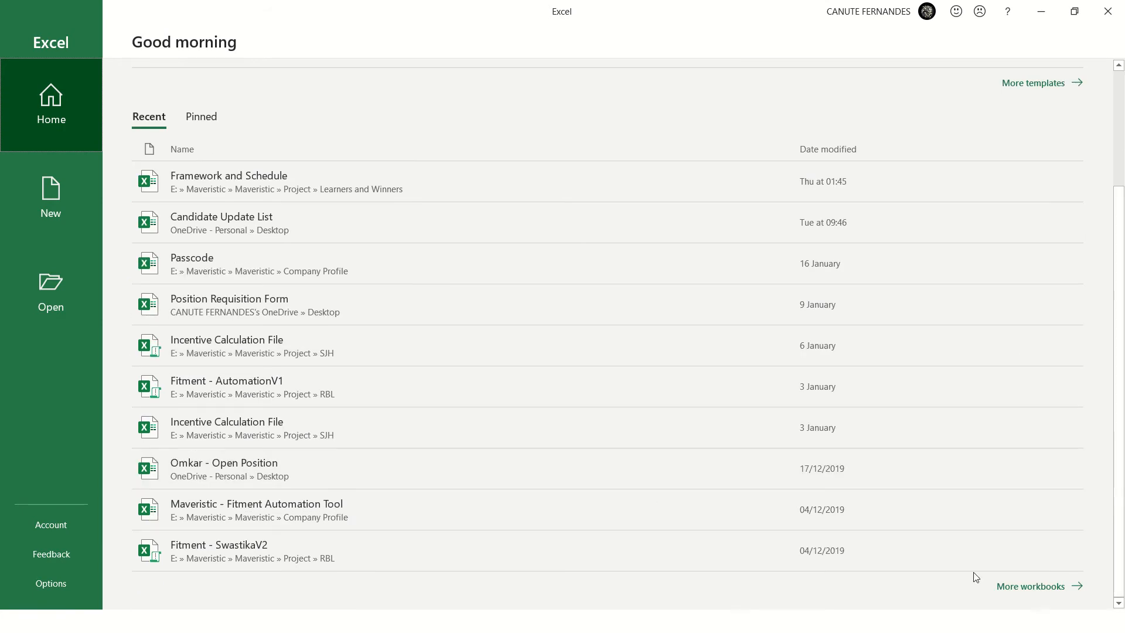
pyautogui.click(1005, 593)
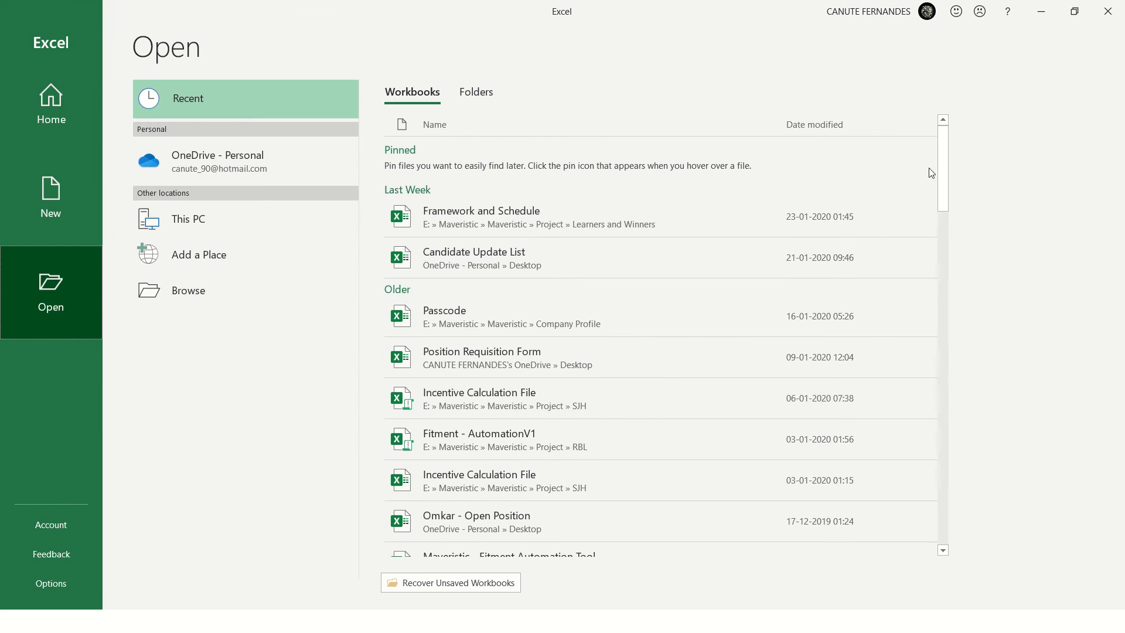
pyautogui.scroll(-3, 948, 208)
pyautogui.moveTo(953, 221); pyautogui.dragTo(932, 139)
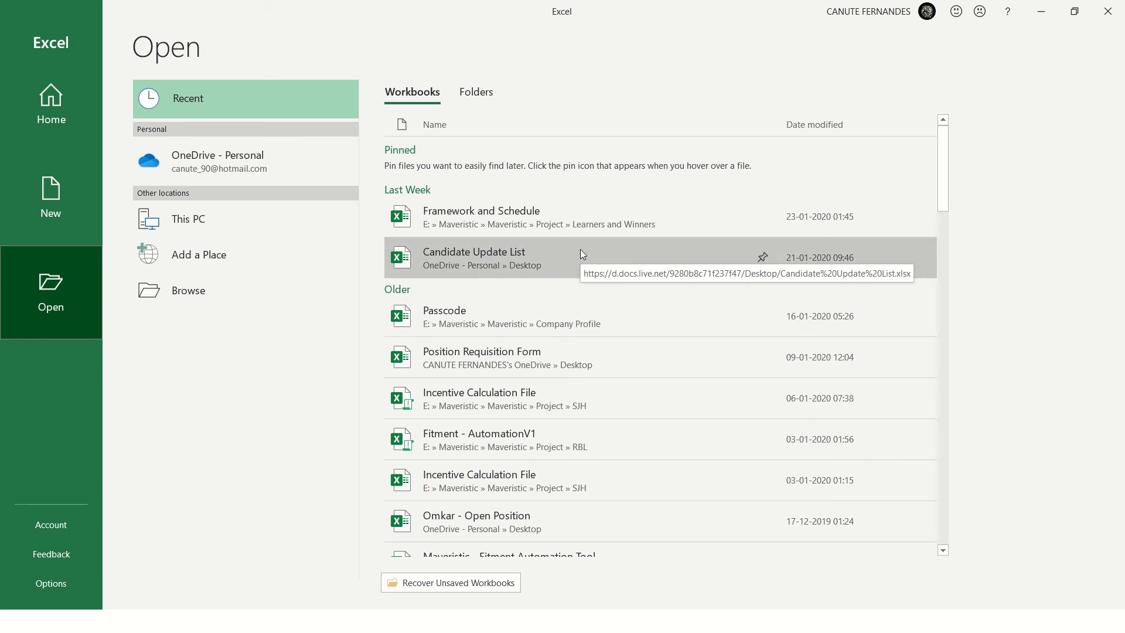
pyautogui.moveTo(941, 191); pyautogui.dragTo(945, 163)
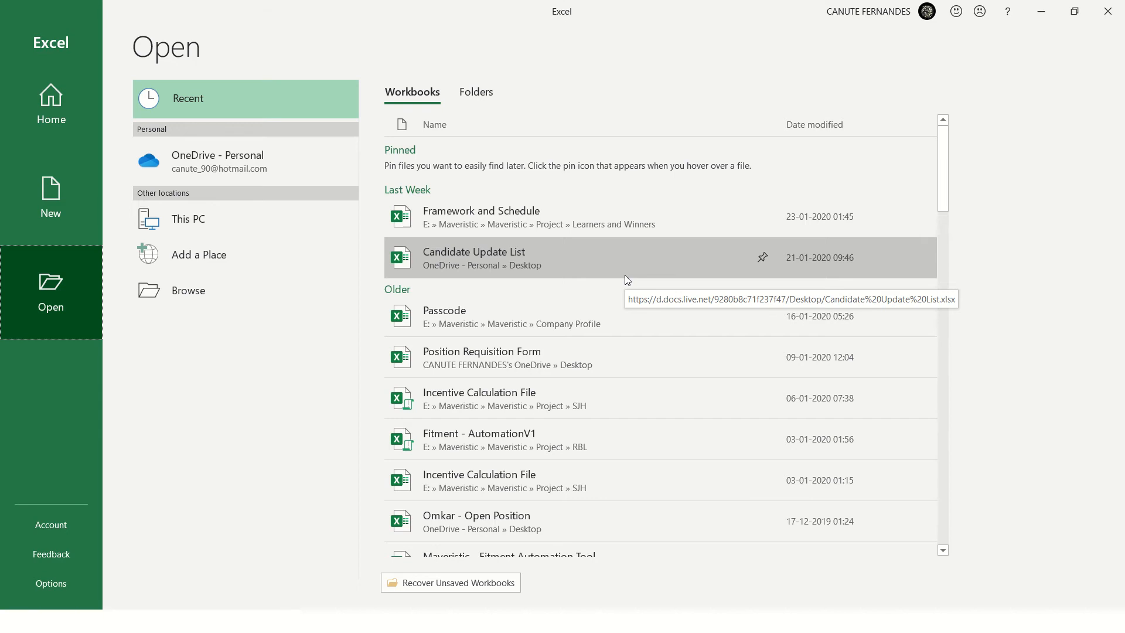
pyautogui.click(33, 113)
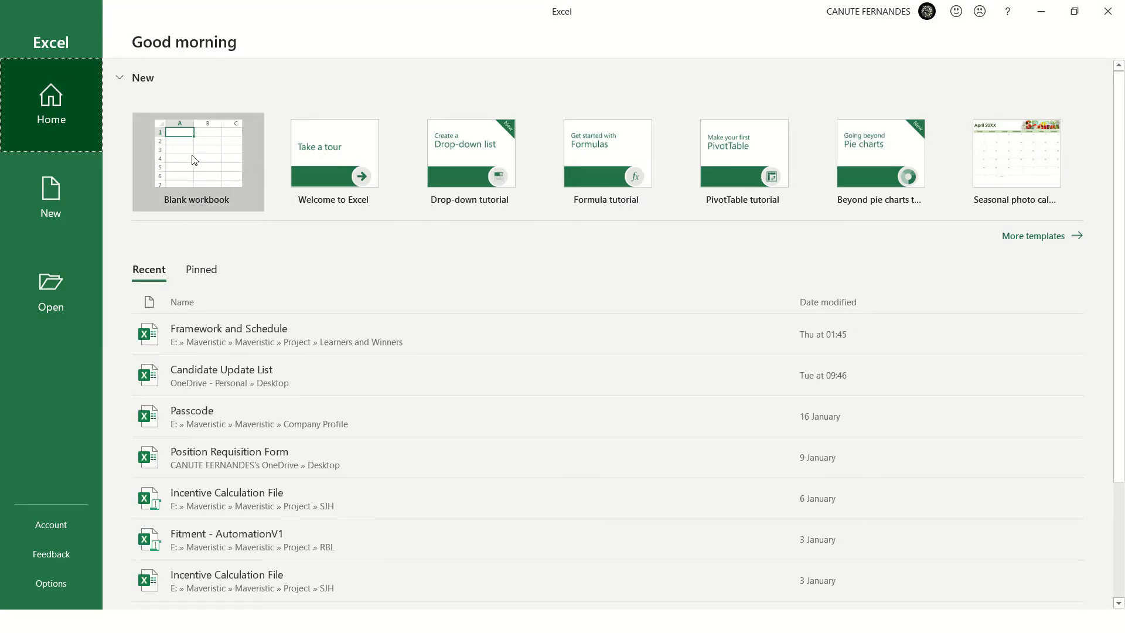
# - Create a new blank workbook and bring its window to the front
pyautogui.click(193, 160)
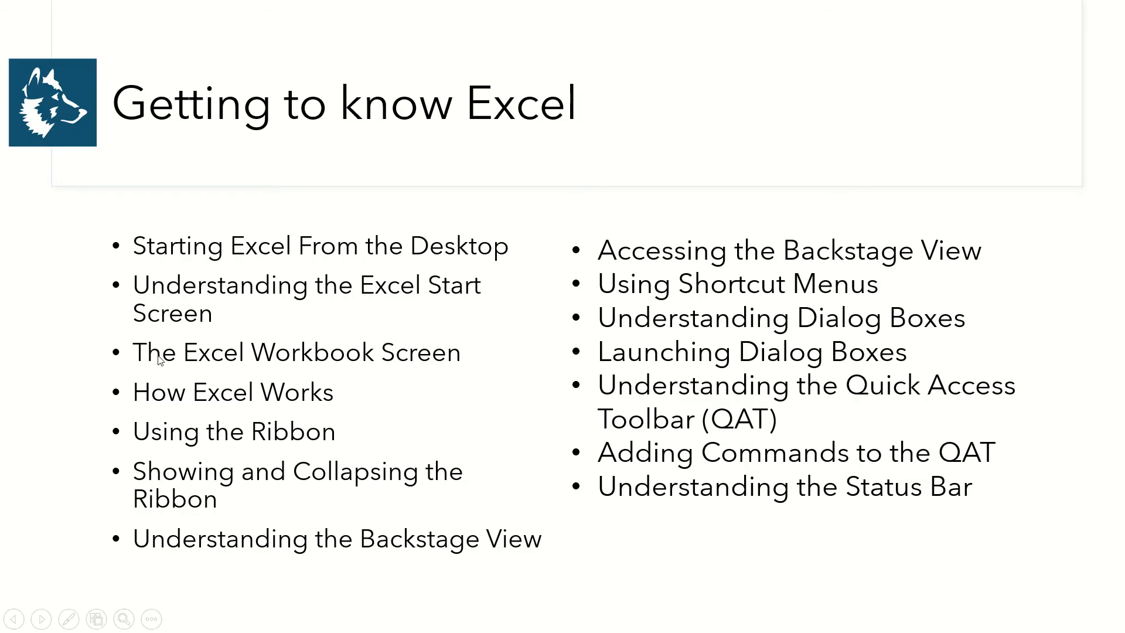
pyautogui.hotkey('alt', 'Tab')
pyautogui.click(433, 370)
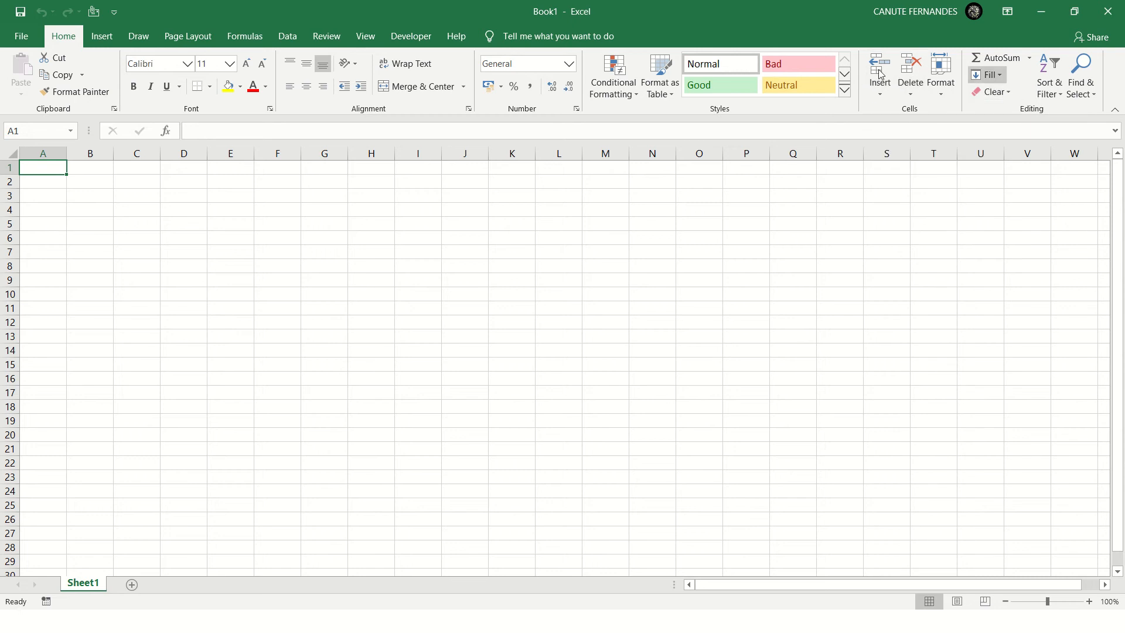
# - Review the command sets for inserting objects and for page layout, then return to the basic formatting commands
pyautogui.click(109, 37)
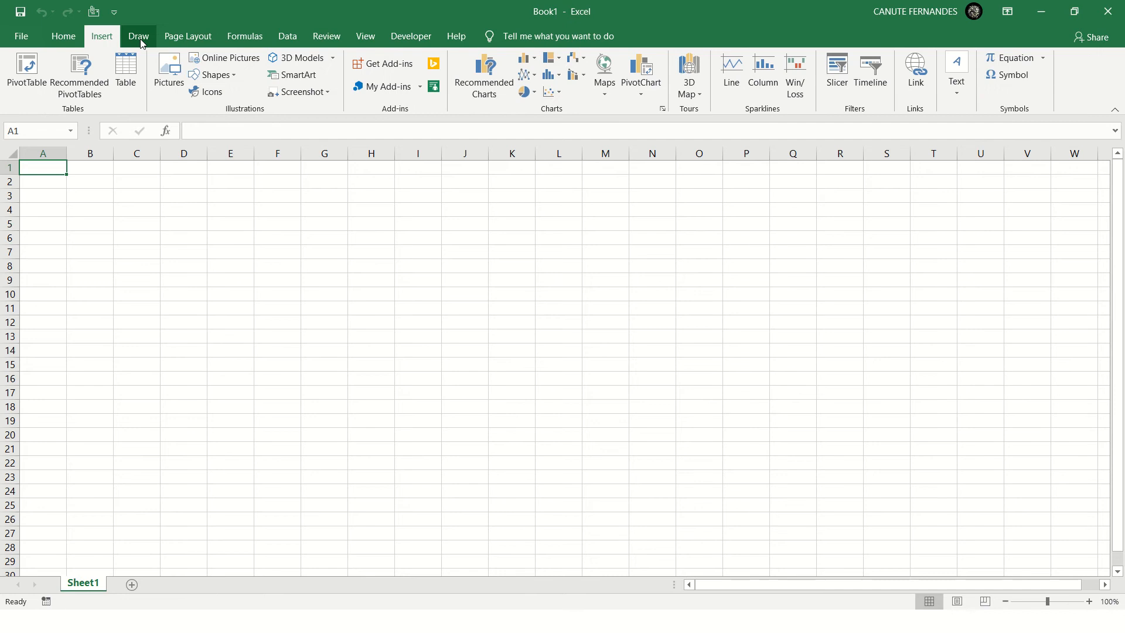
pyautogui.click(141, 38)
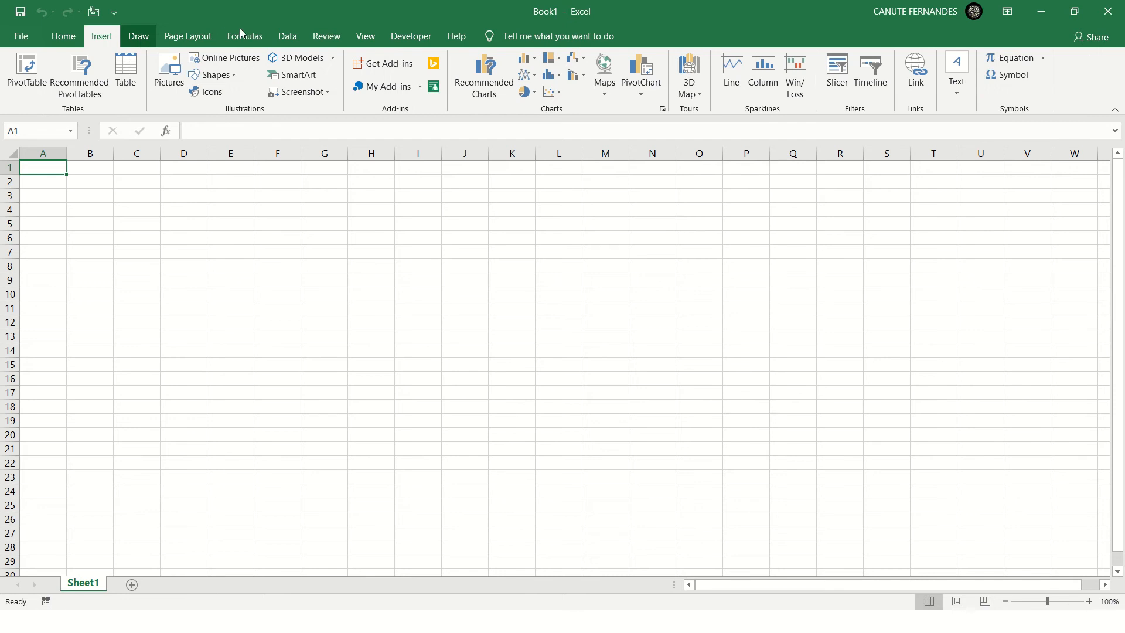
pyautogui.click(190, 40)
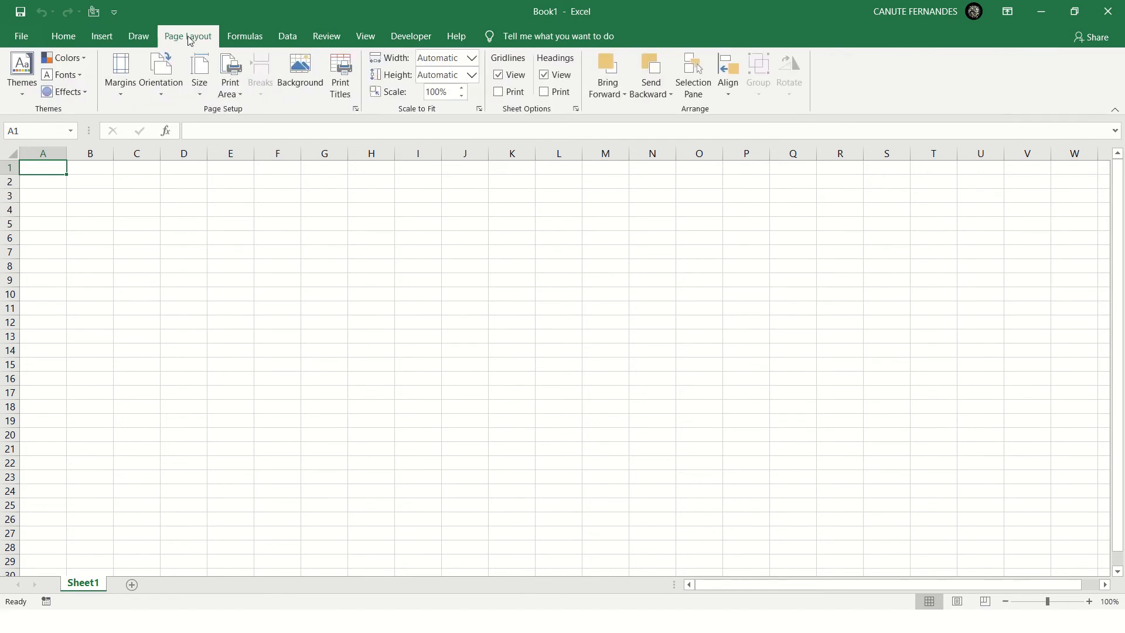
pyautogui.click(74, 44)
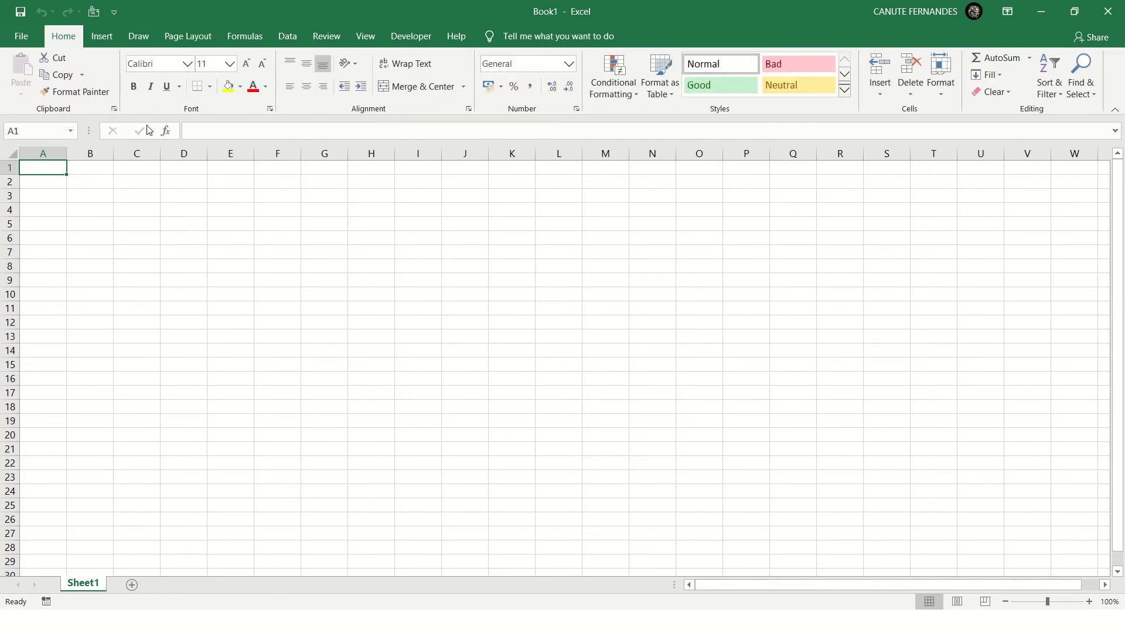
# - Enter the heading "Name" in cell A1 of Sheet1
pyautogui.click(188, 130)
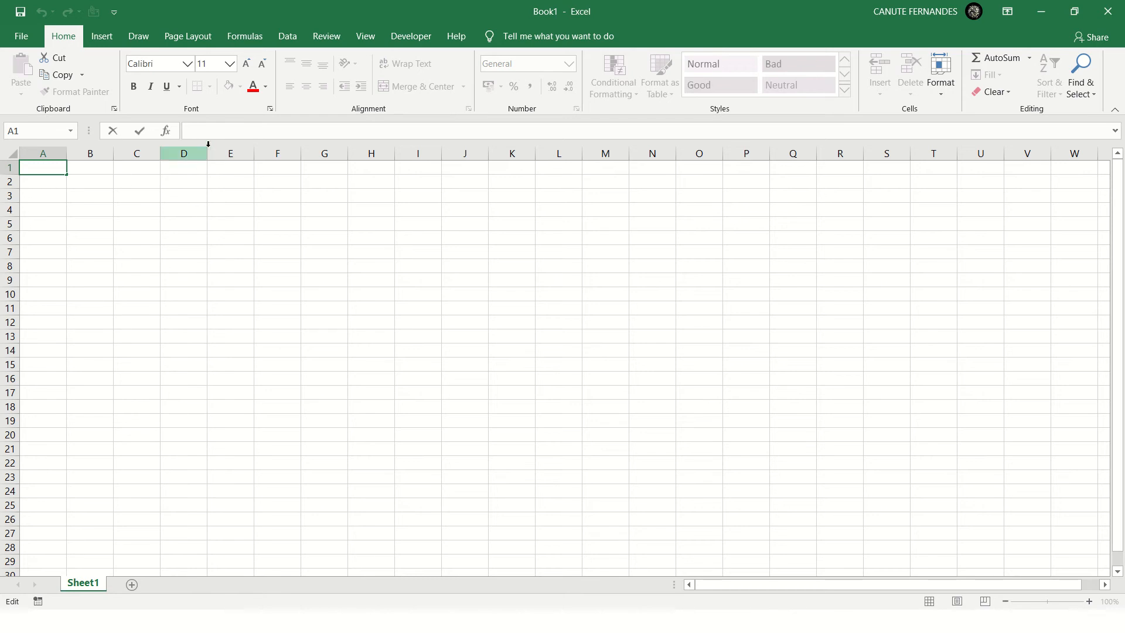
pyautogui.press('Escape')
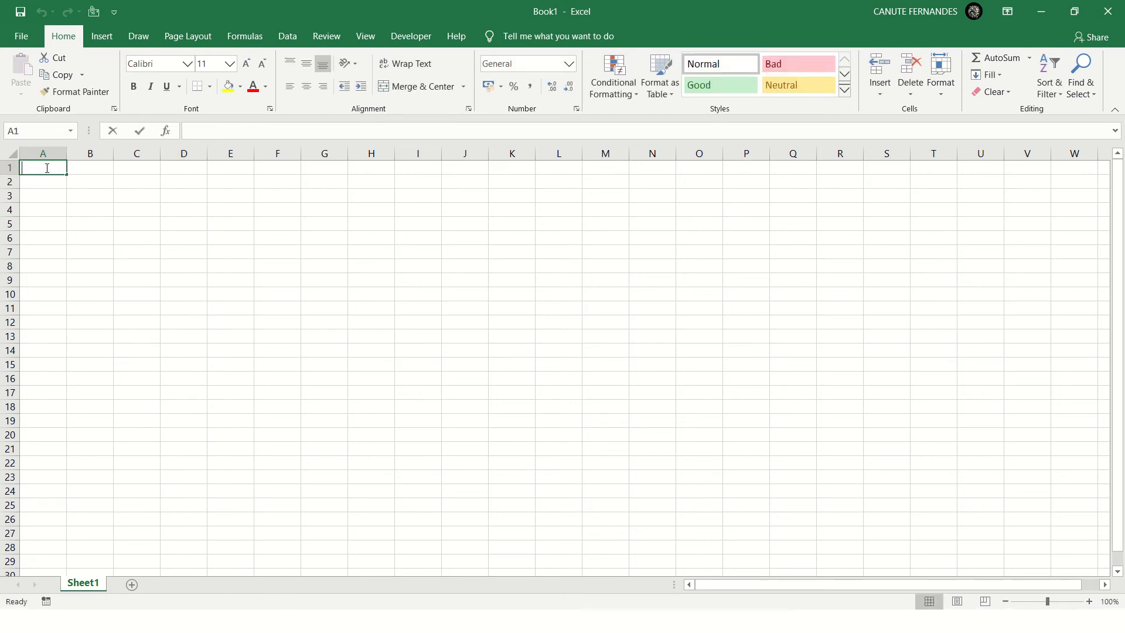
pyautogui.write('Name')
pyautogui.press('Tab')
pyautogui.click(46, 168)
pyautogui.press('Tab')
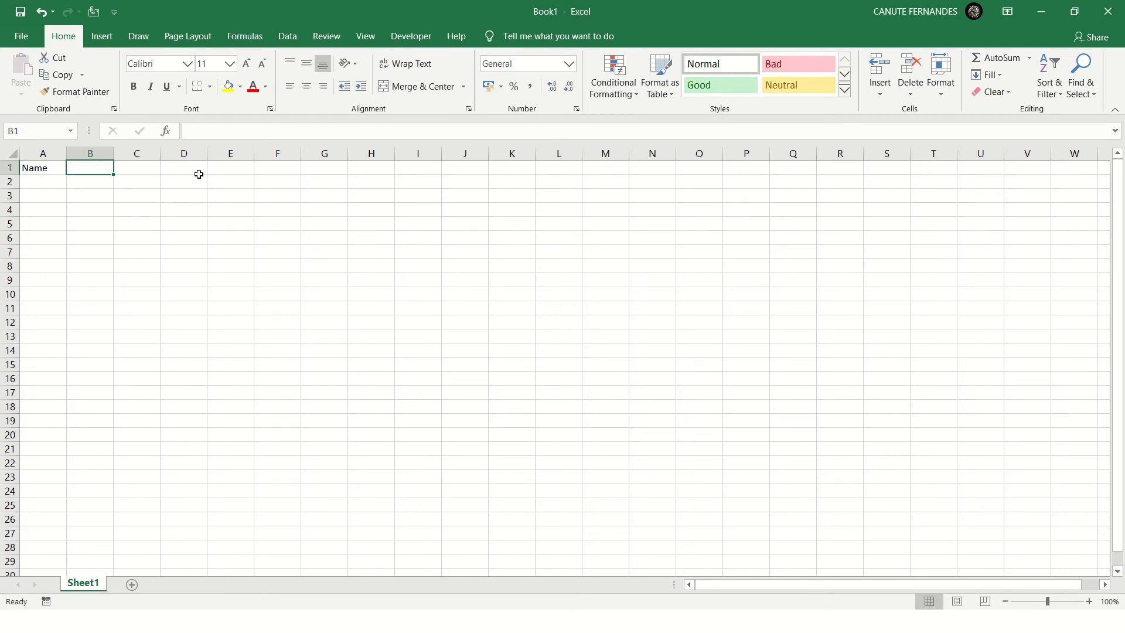
# - Enter the formula =IF(A1="","",A1) in cell B1 and compare it with the content of A1
pyautogui.write('=IF(')
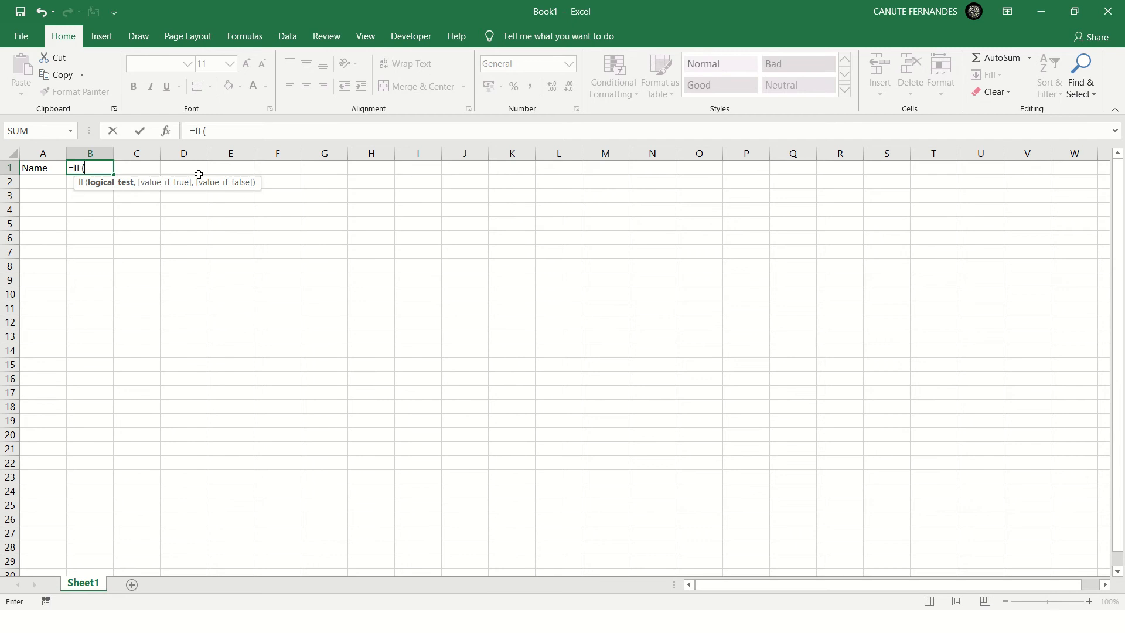
pyautogui.press('Left')
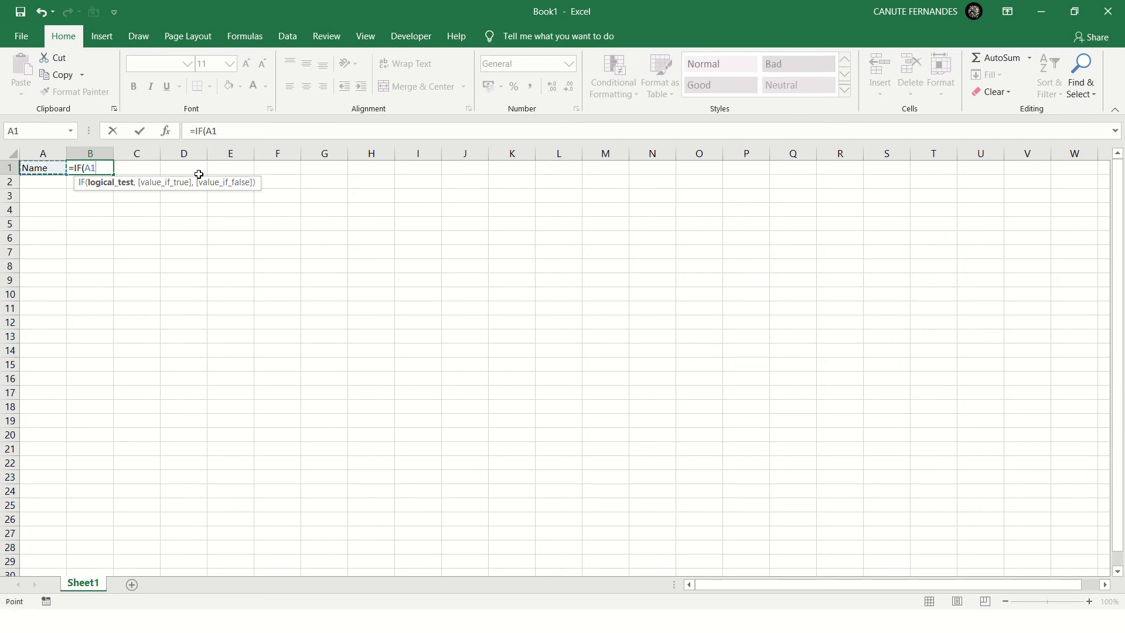
pyautogui.write('="","",')
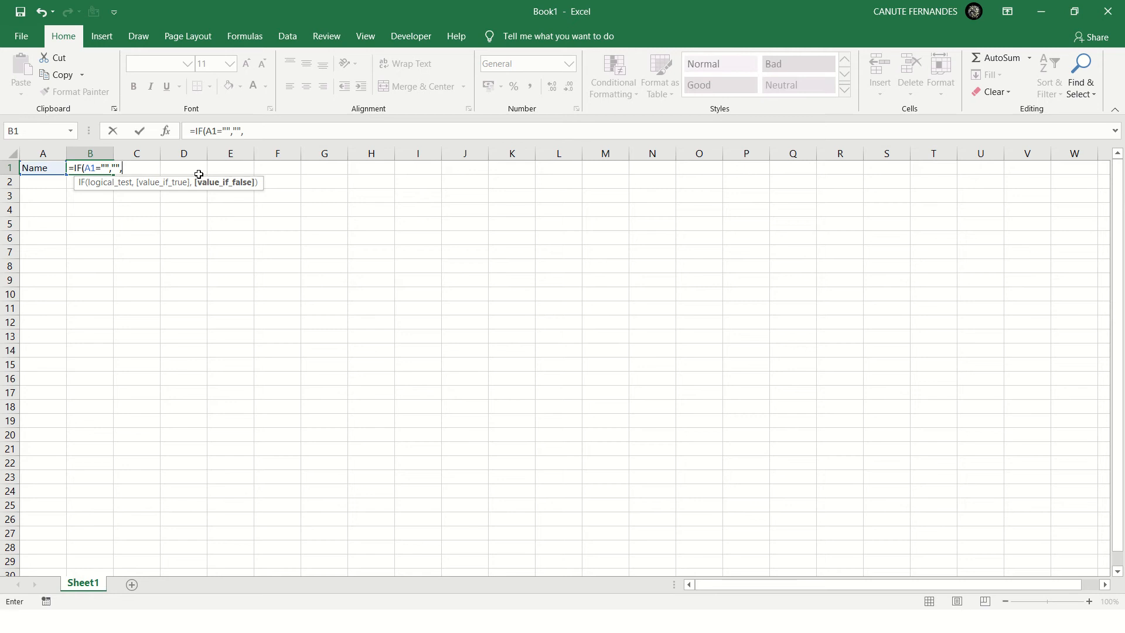
pyautogui.press('Left')
pyautogui.press('Up')
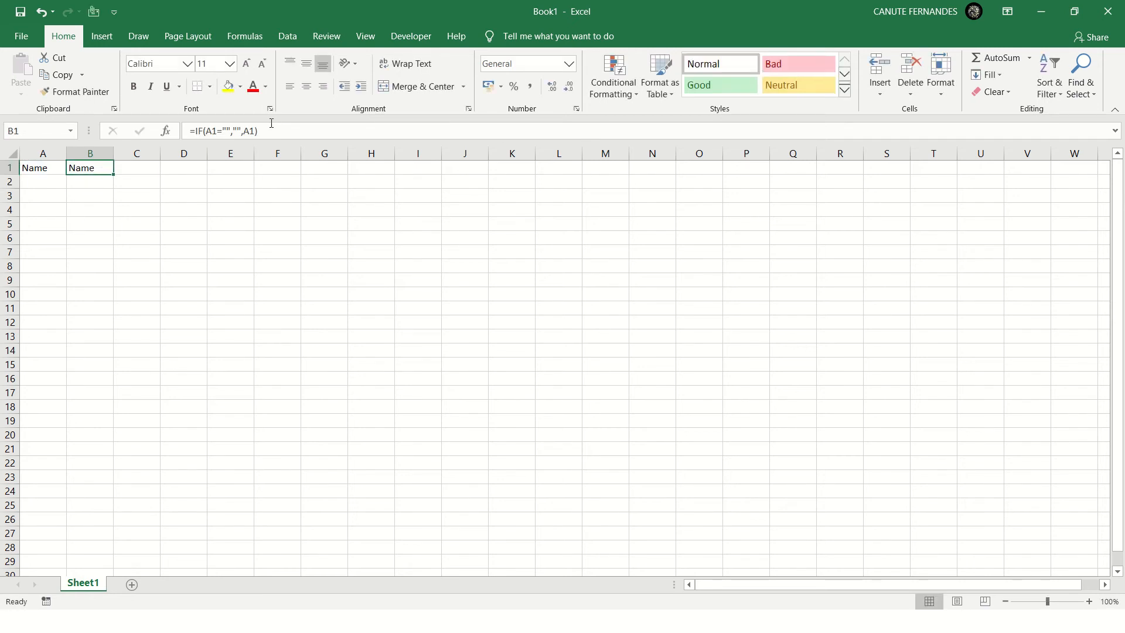
pyautogui.click(35, 171)
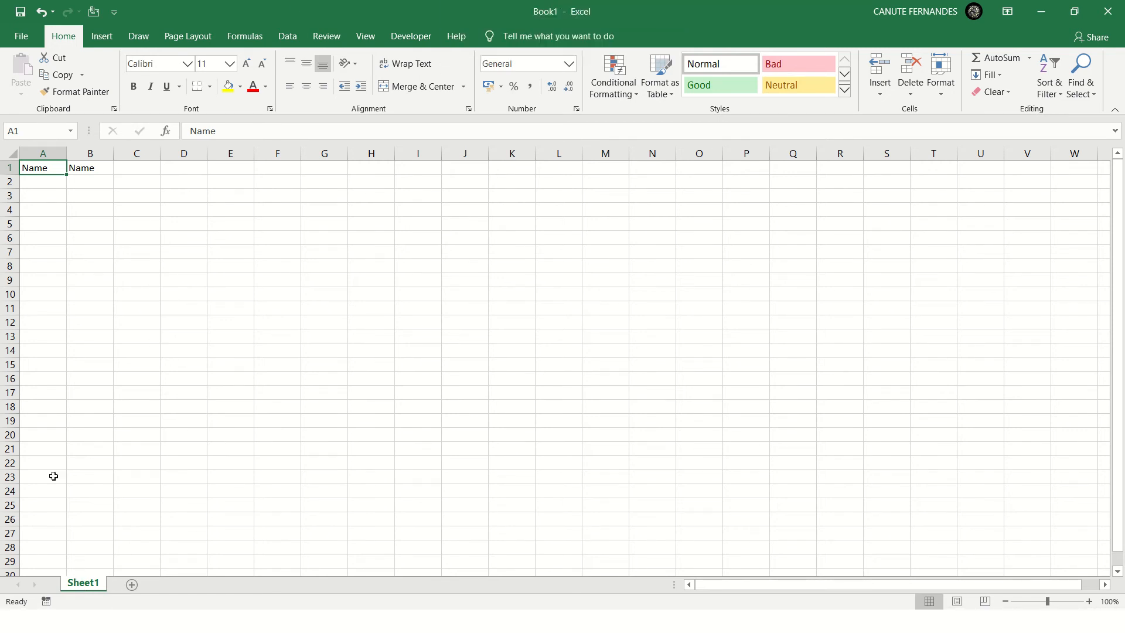
# - Add three new worksheets, Sheet2 to Sheet4, after Sheet1 and go back to Sheet1
pyautogui.click(133, 585)
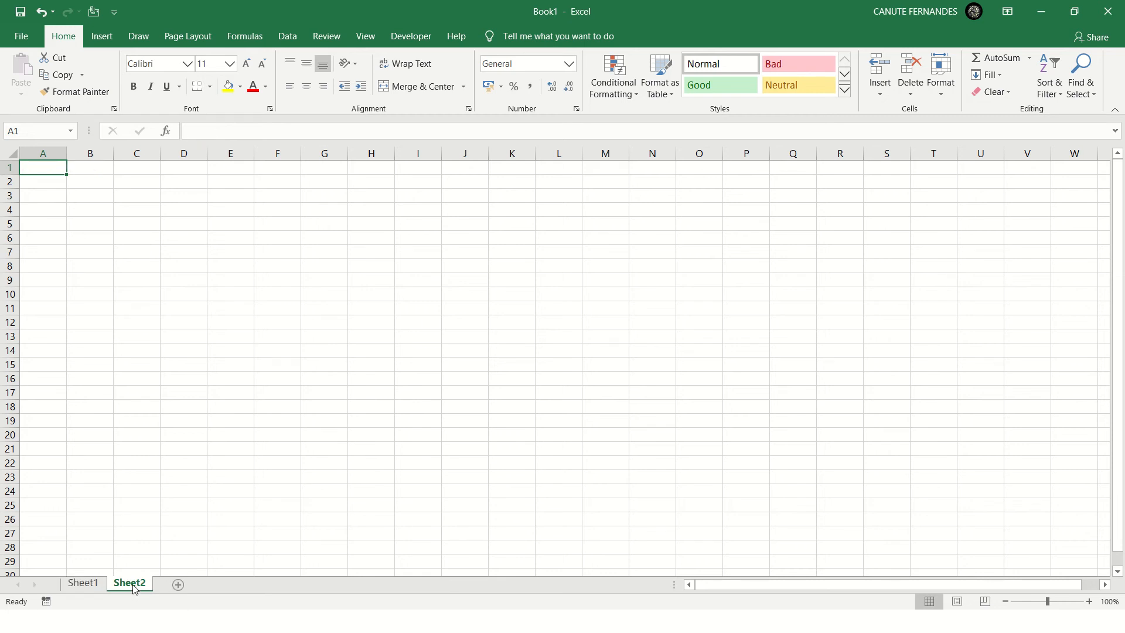
pyautogui.click(177, 585)
pyautogui.click(224, 584)
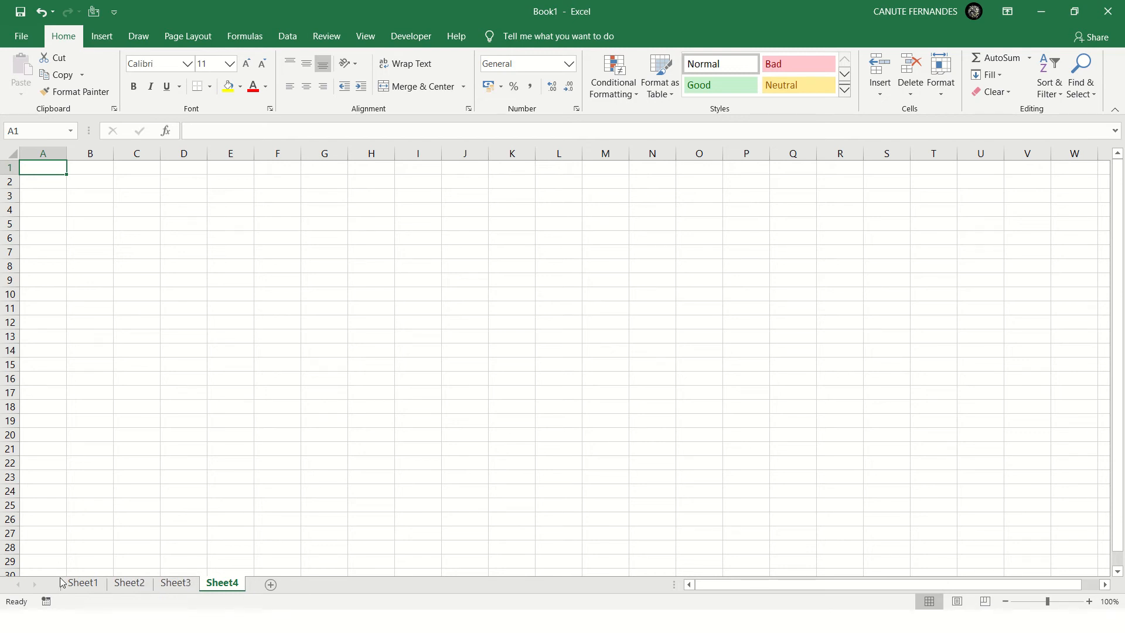
pyautogui.click(82, 583)
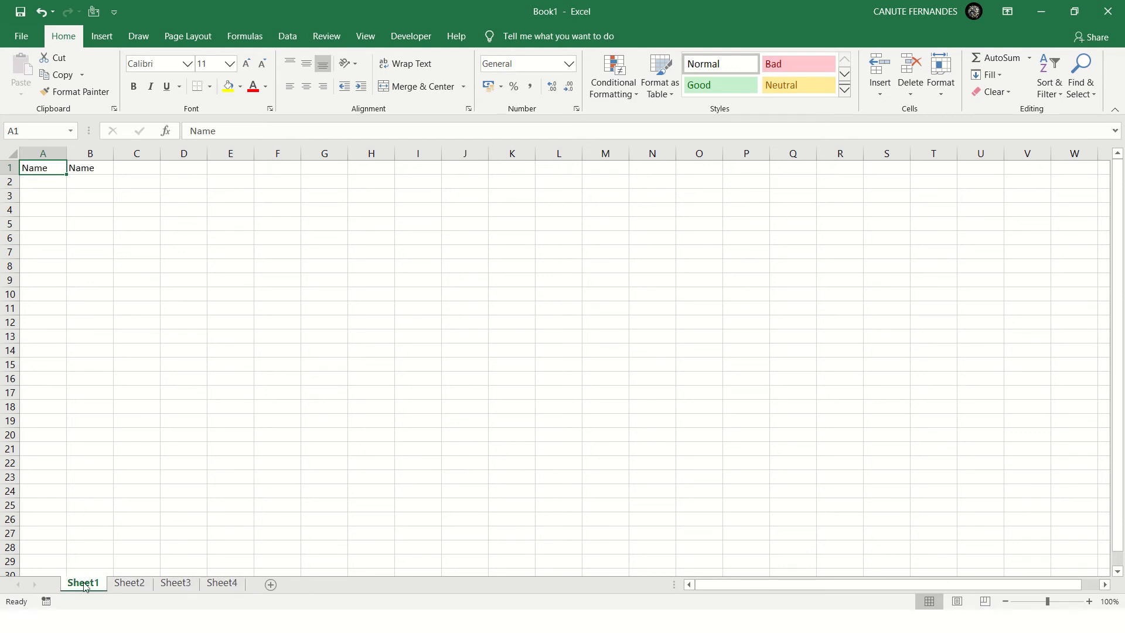
pyautogui.rightClick(83, 584)
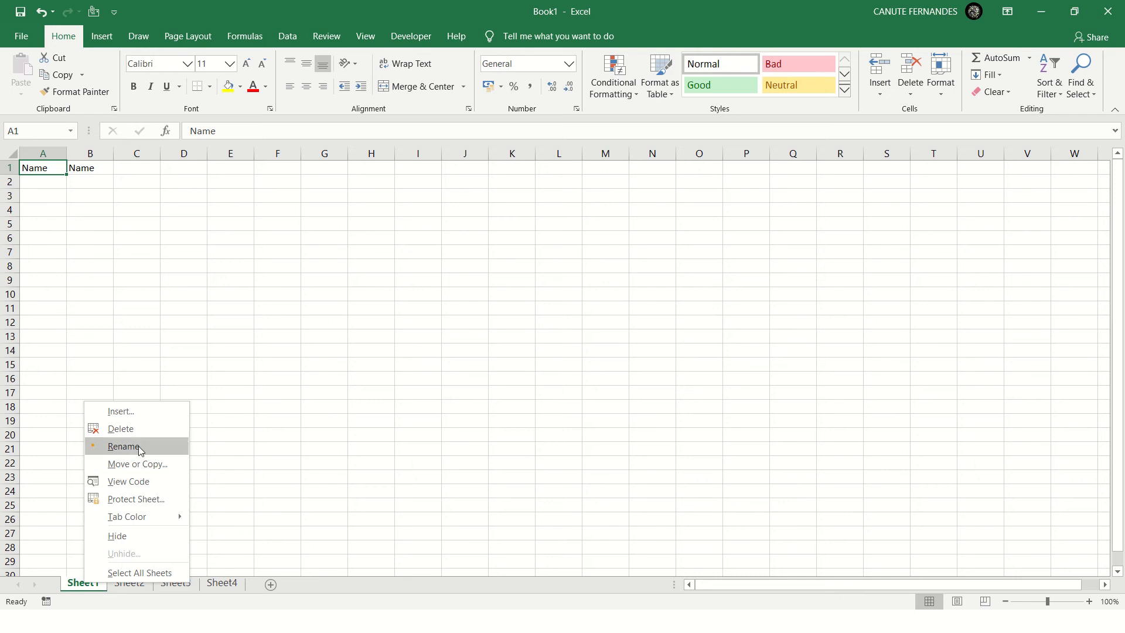
pyautogui.click(123, 447)
pyautogui.press('Return')
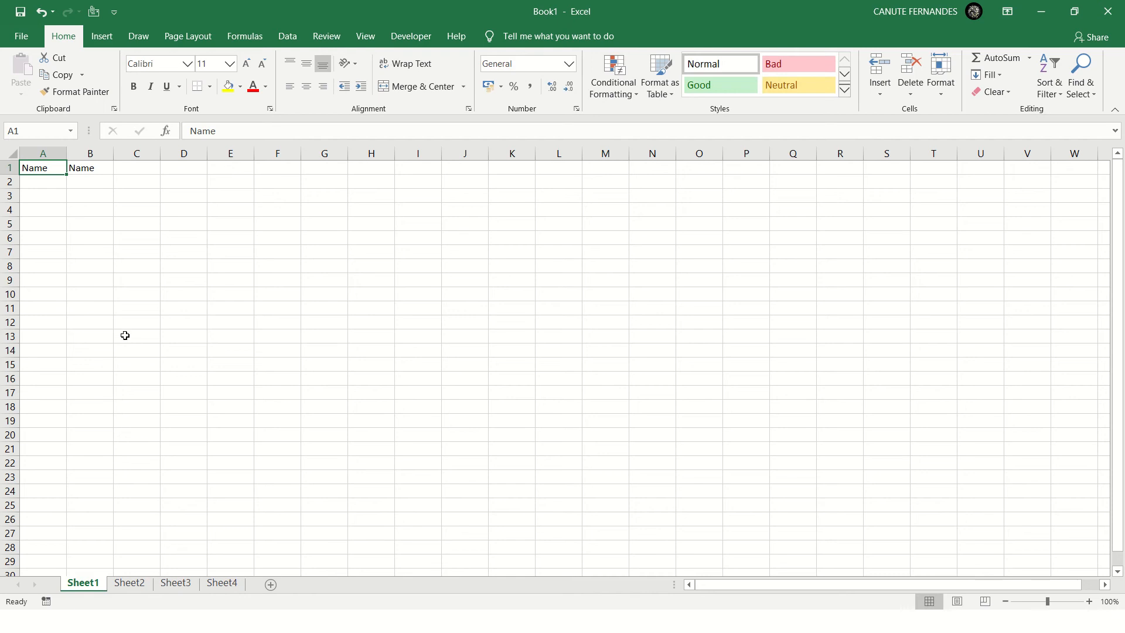
# - Select the filled cells A1:B1, then inspect the formula in cell B1 of Sheet1
pyautogui.hotkey('shift', 'Right')
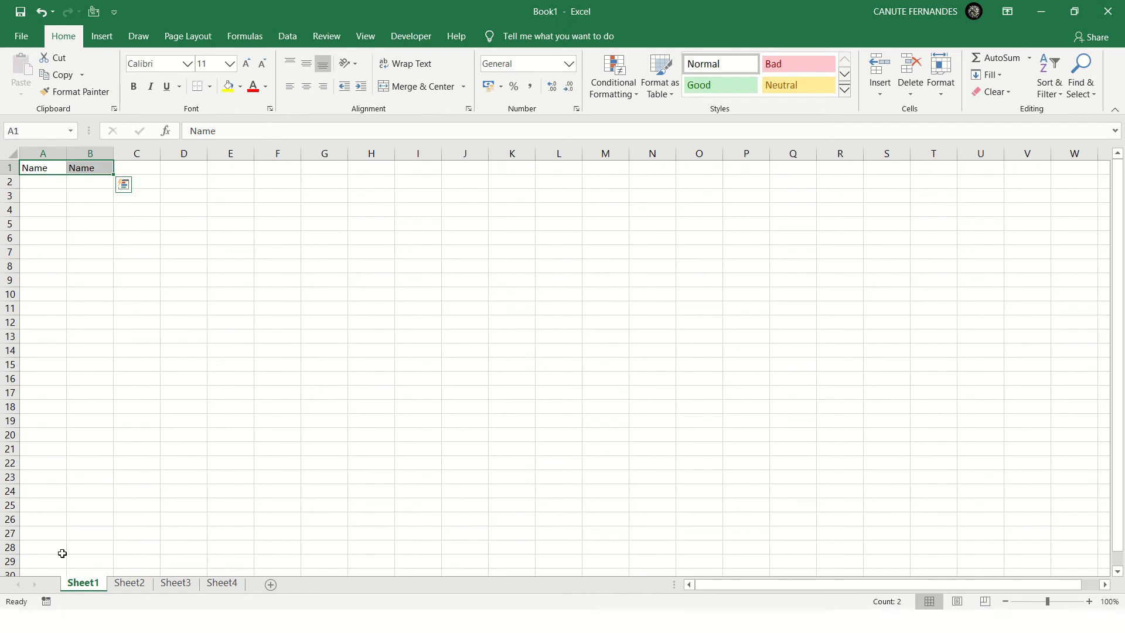
pyautogui.click(122, 377)
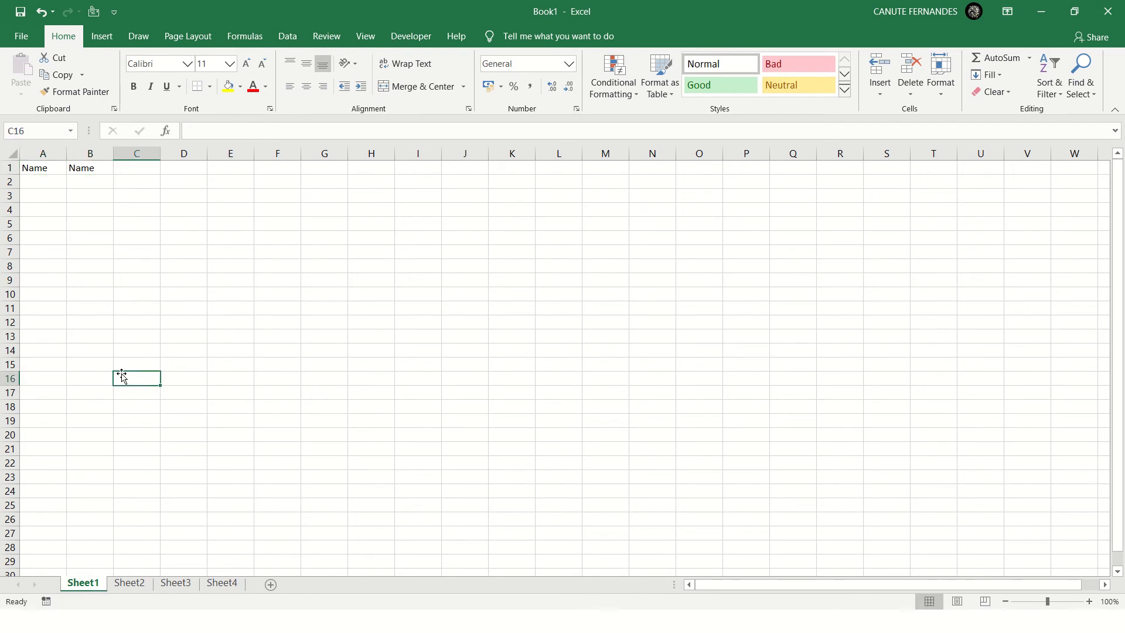
pyautogui.hotkey('ctrl', 'Up')
pyautogui.press('Left')
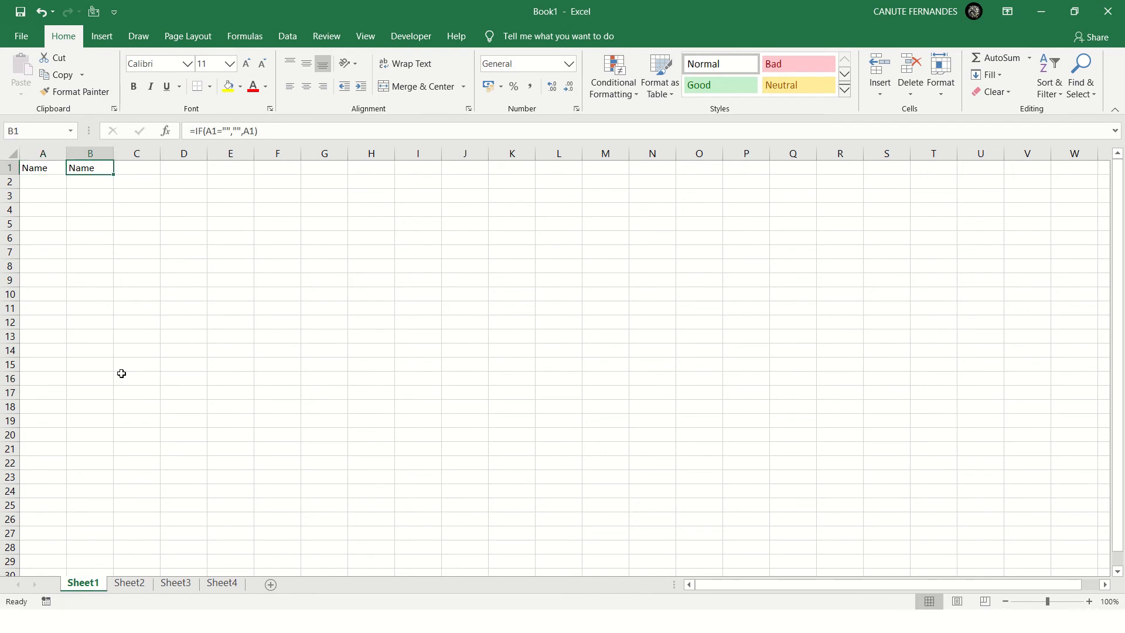
# - Clear the formula from cell B1 of Sheet1
pyautogui.press('Delete')
pyautogui.press('Left')
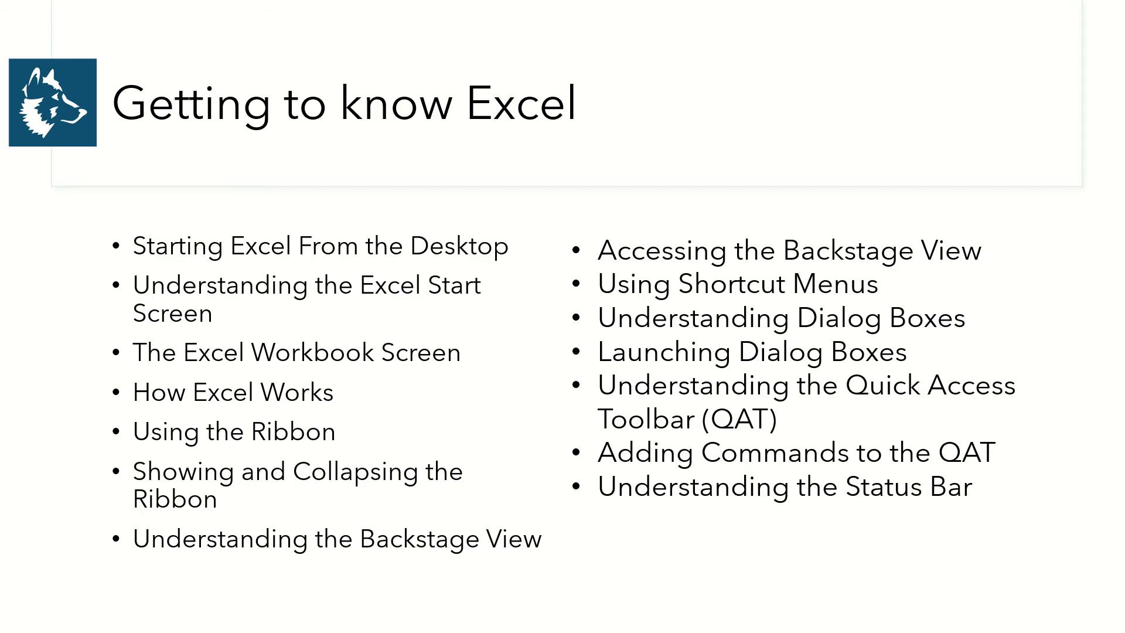
pyautogui.hotkey('alt', 'Tab')
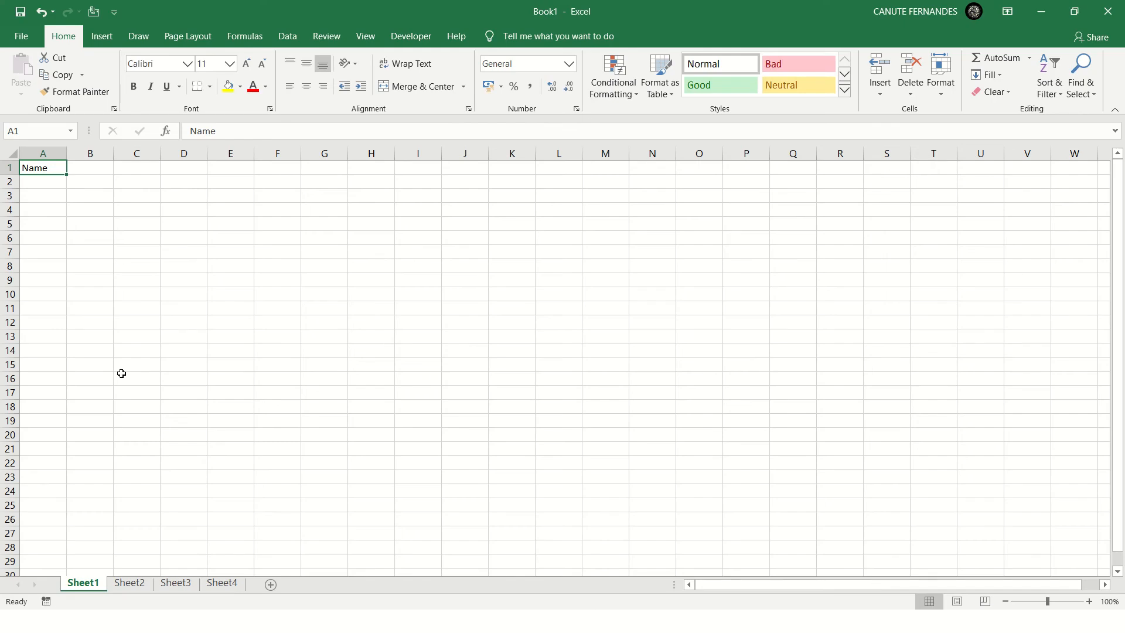
# - Enter the column headings "Zone" in B1 and "Sales" in C1, beside the Name heading
pyautogui.press('Right')
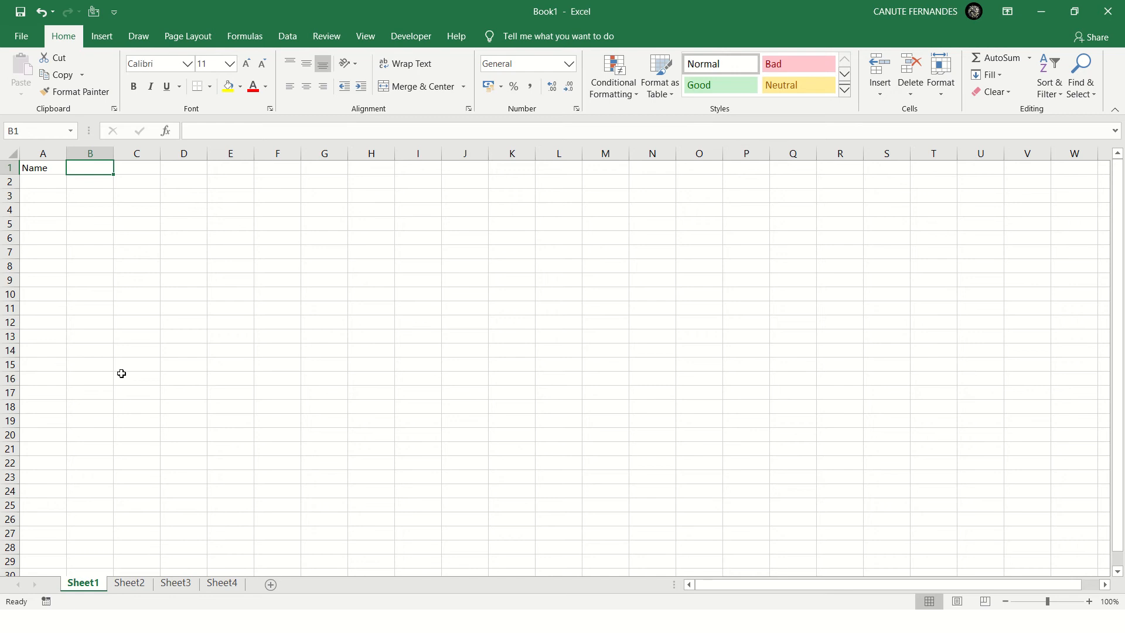
pyautogui.write('Zone')
pyautogui.press('Tab')
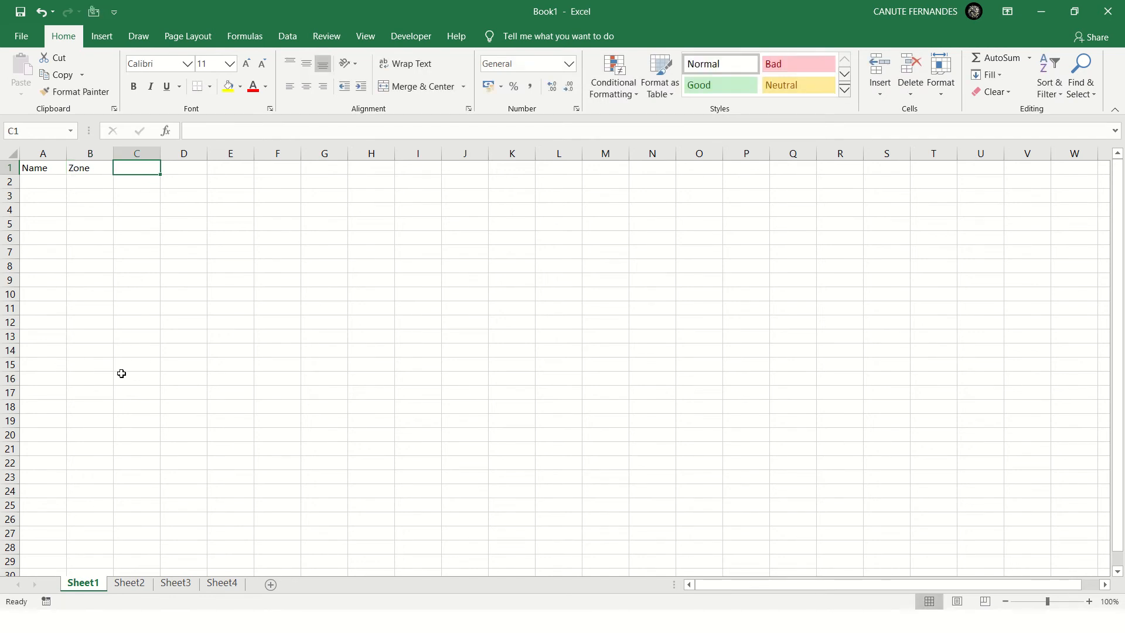
pyautogui.write('Sales')
pyautogui.press('Tab')
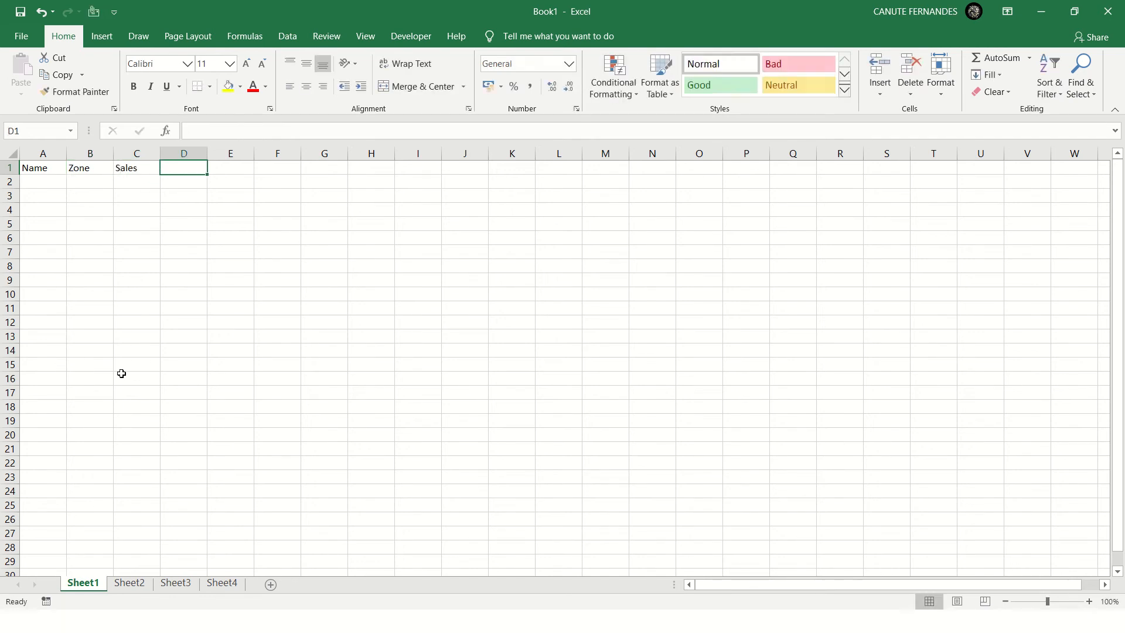
# - Enter the first three people's first names in cells A2:A4 under the Name heading
pyautogui.press('Left')
pyautogui.press('Left')
pyautogui.press('Left')
pyautogui.press('Down')
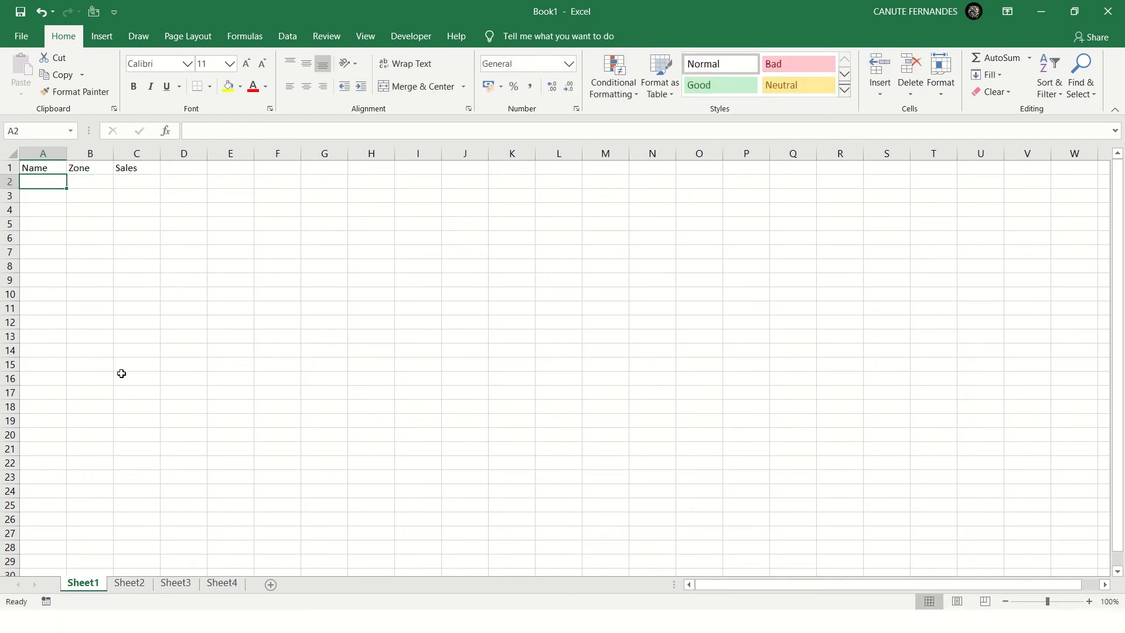
pyautogui.write('Canute')
pyautogui.press('Tab')
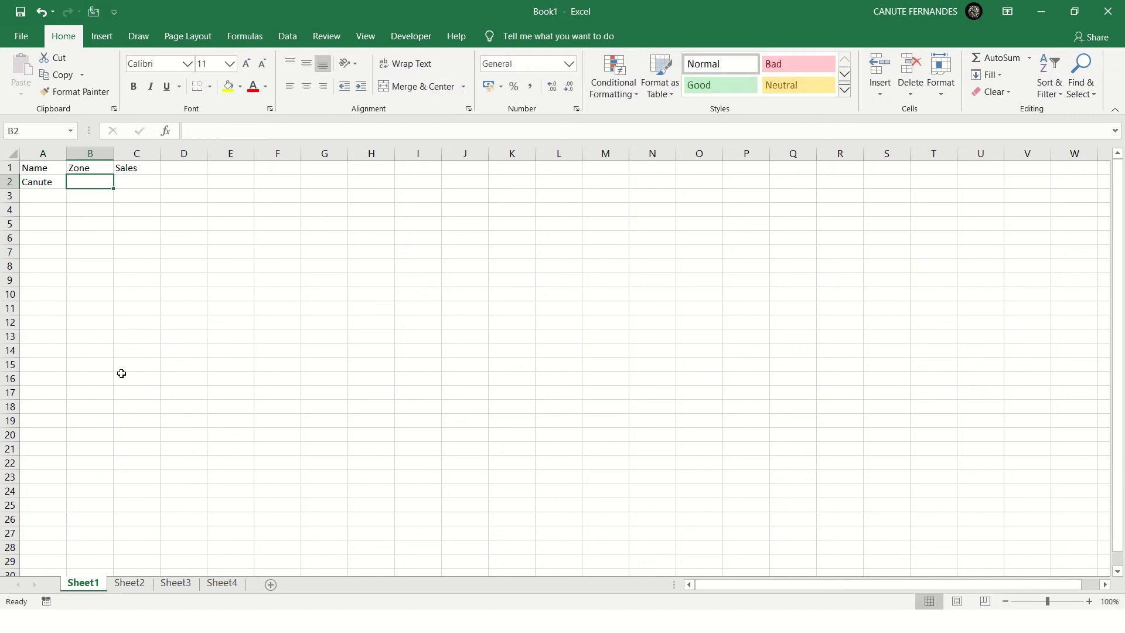
pyautogui.press('Return')
pyautogui.write('Hinu')
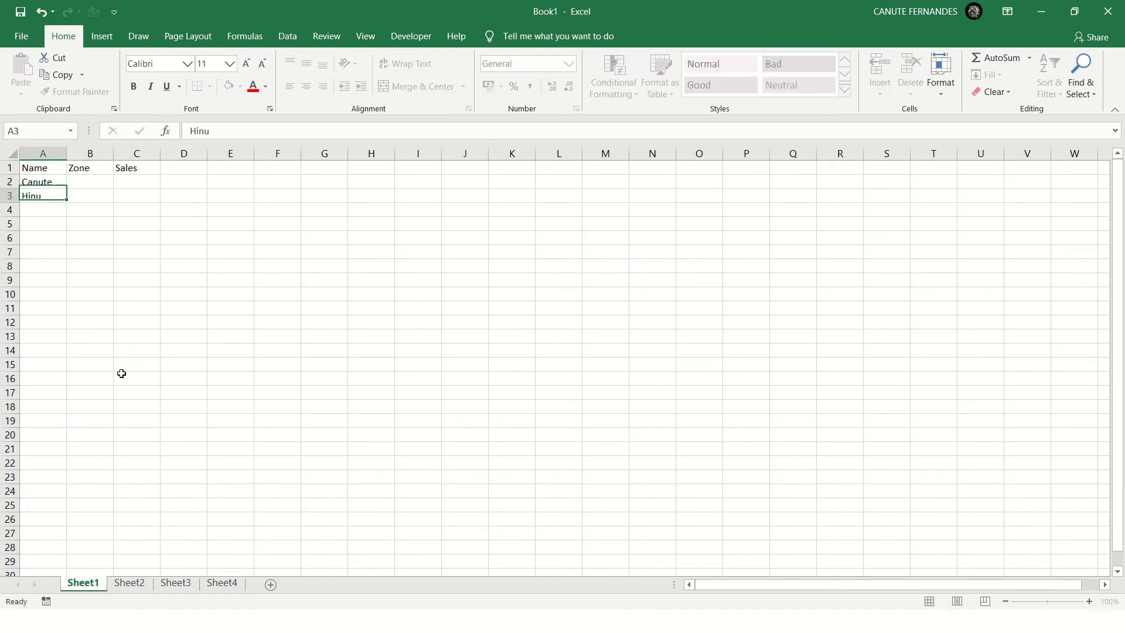
pyautogui.hotkey('ctrl', 'Return')
pyautogui.press('Return')
pyautogui.write('Maria')
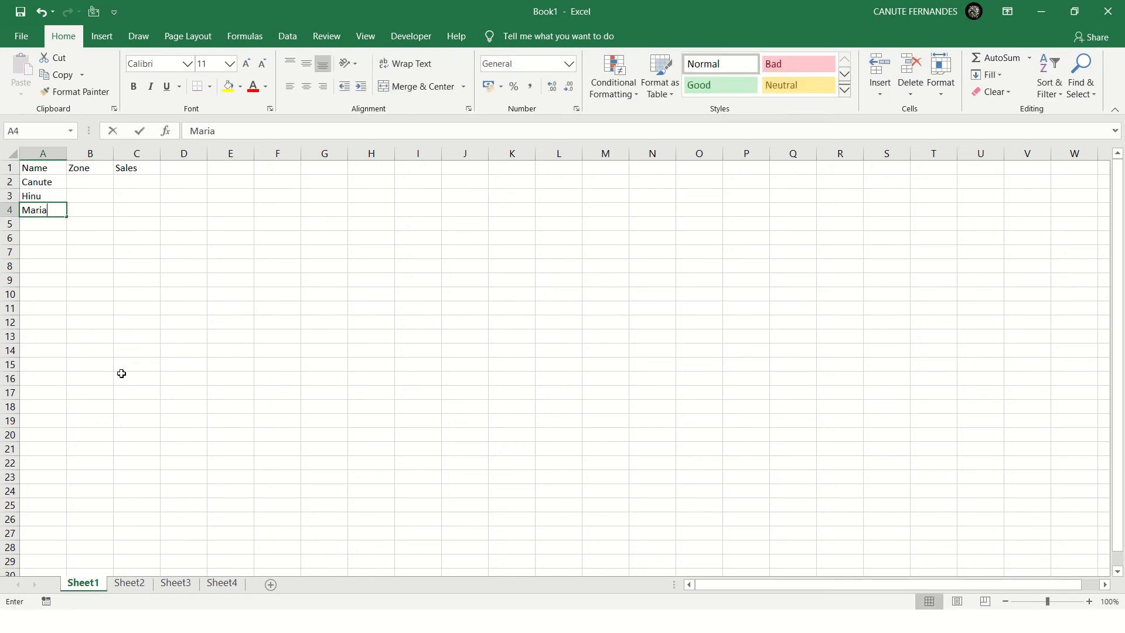
pyautogui.press('Return')
# - Enter three more people's first names in cells A5:A7 to complete the Name column
pyautogui.write('ernoi')
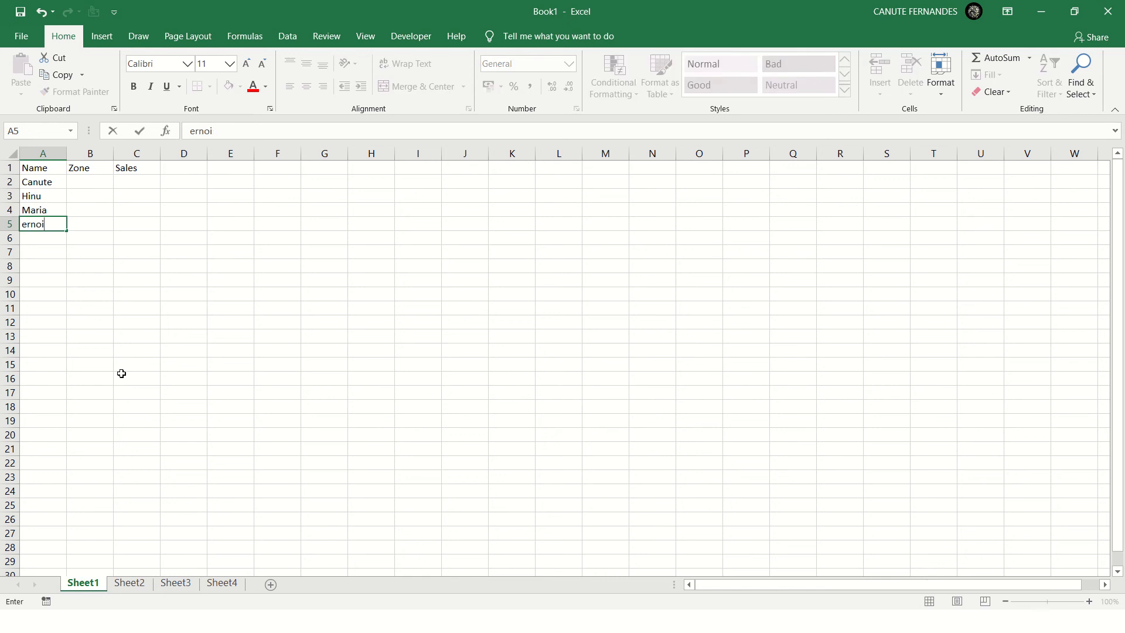
pyautogui.press('Escape')
pyautogui.write('Vernon')
pyautogui.press('Return')
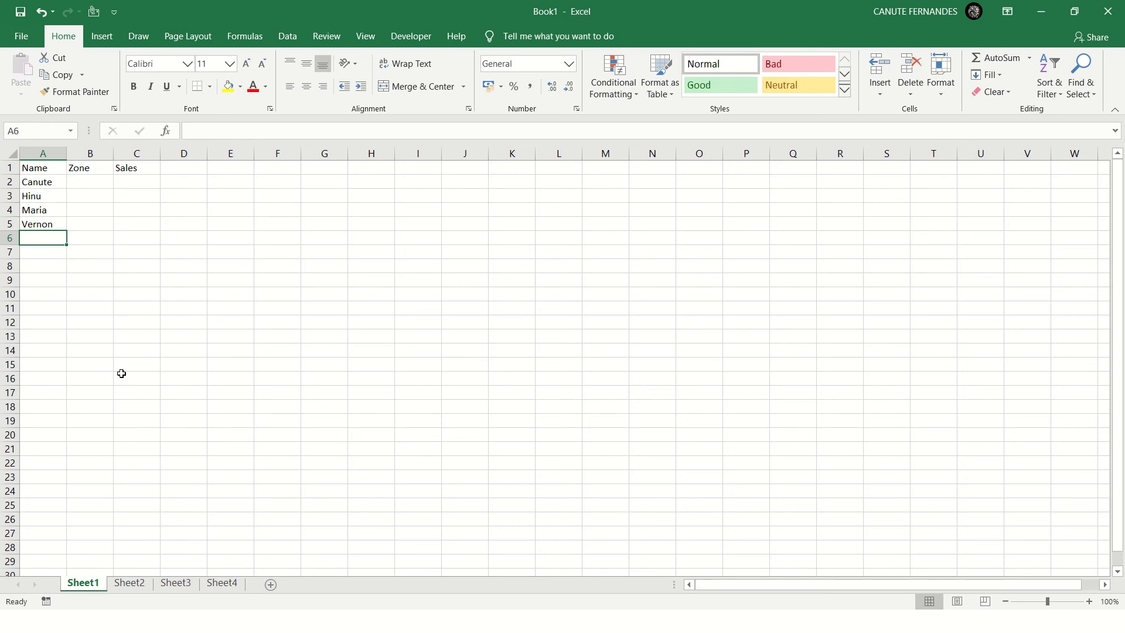
pyautogui.write('Ronnie')
pyautogui.press('Return')
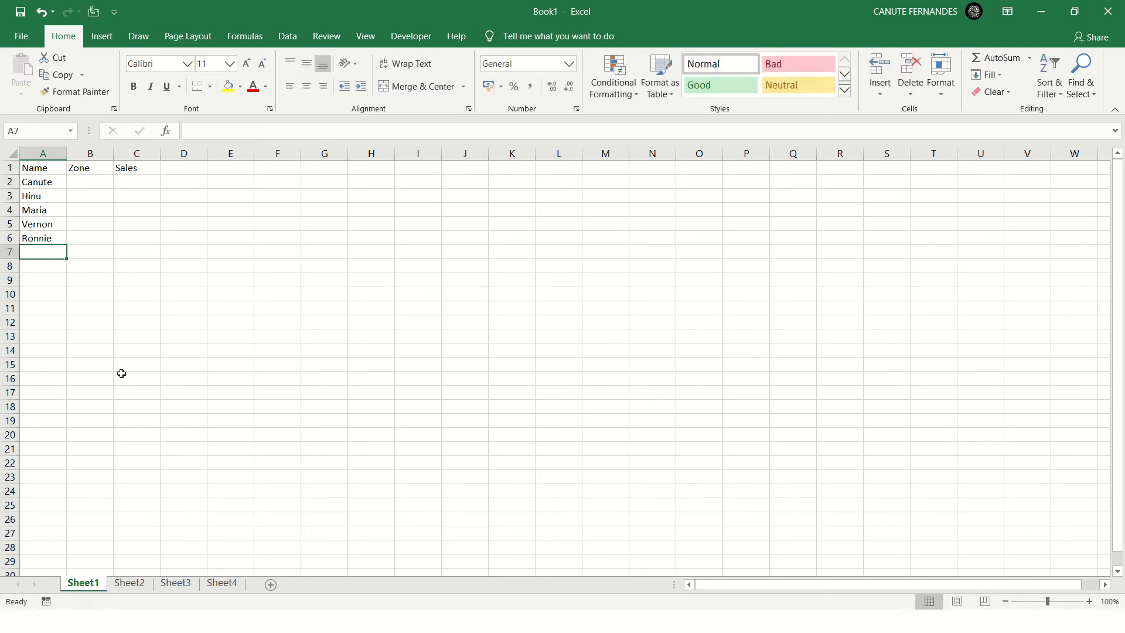
pyautogui.write('Co')
pyautogui.press('BackSpace')
pyautogui.press('BackSpace')
pyautogui.write('A')
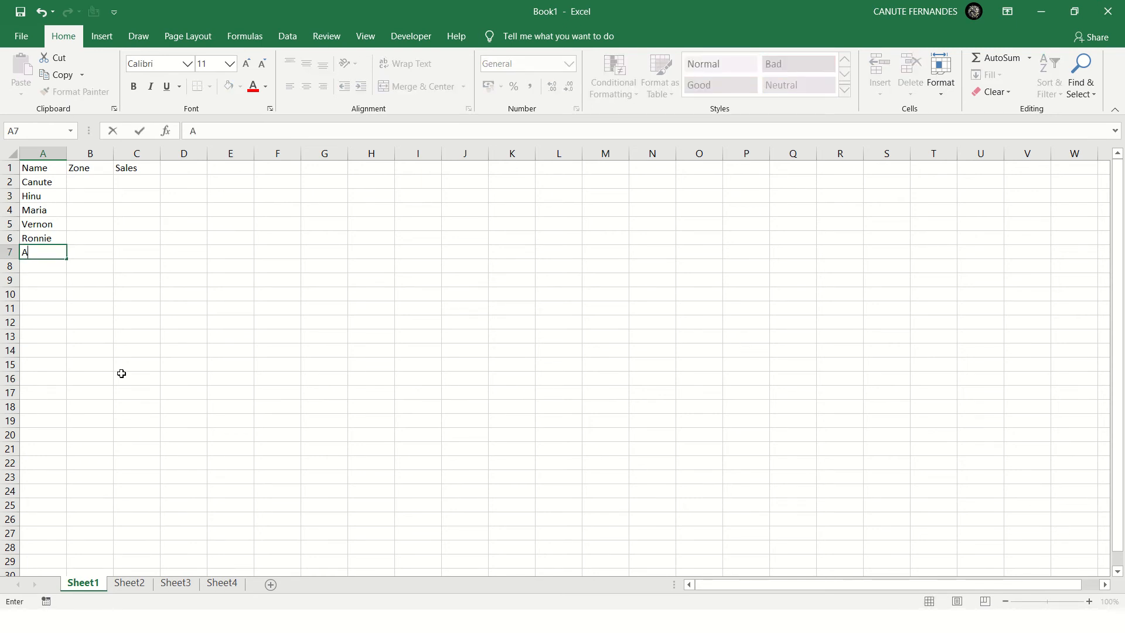
pyautogui.write('loma')
pyautogui.press('Right')
# - Enter the zones West in B2 and East in B3 under the Zone heading
pyautogui.press('Left')
pyautogui.press('Up')
pyautogui.hotkey('ctrl', 'Up')
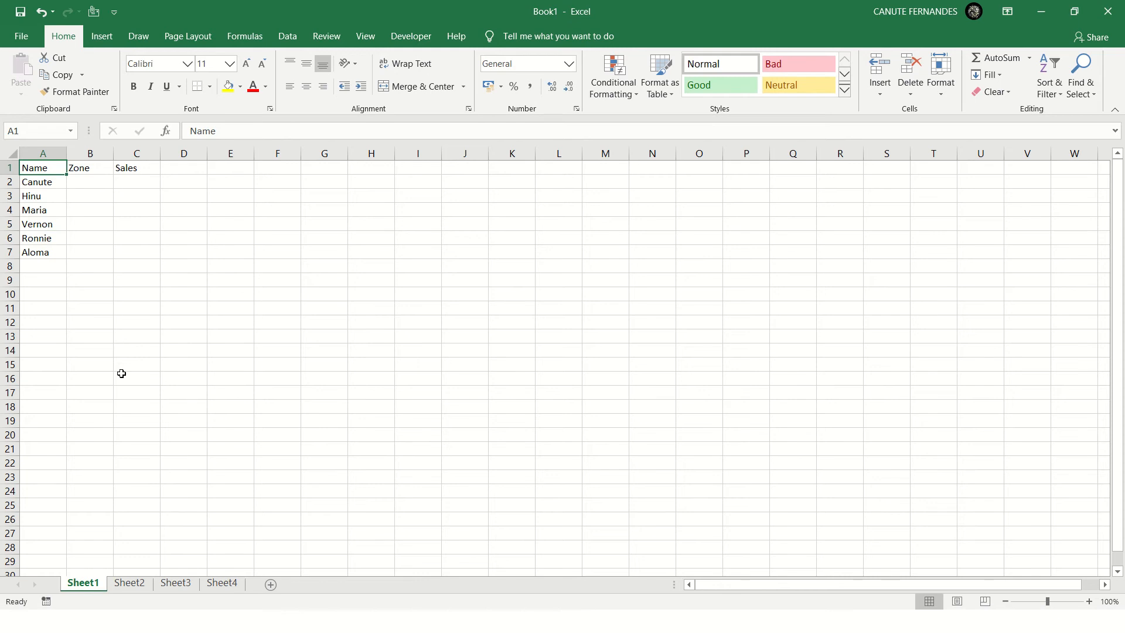
pyautogui.press('Right')
pyautogui.press('Down')
pyautogui.write('West')
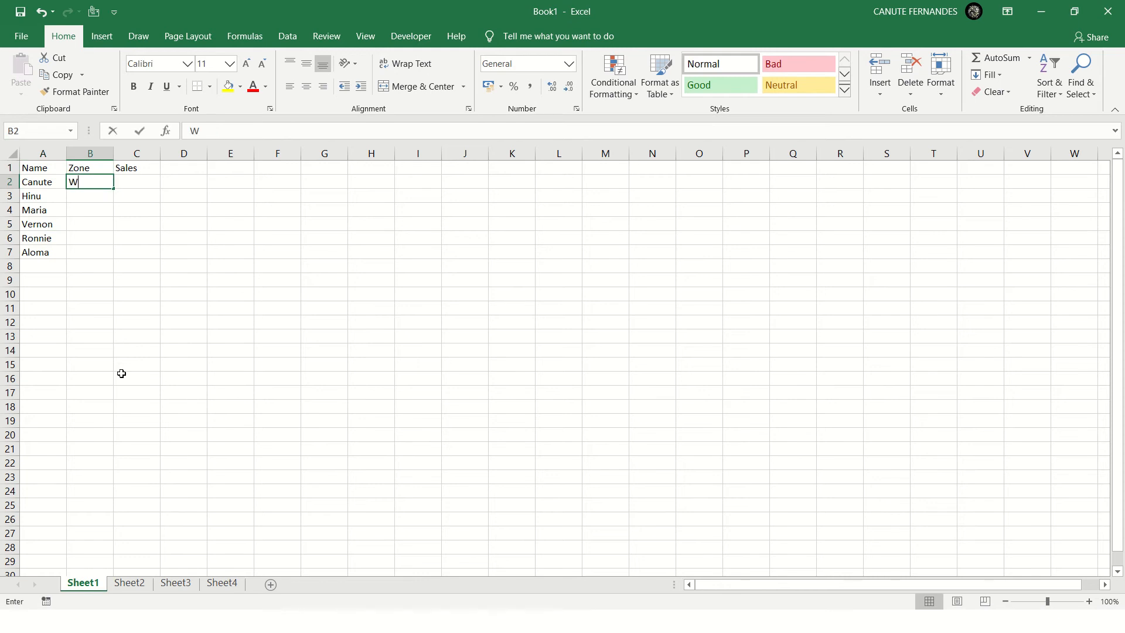
pyautogui.press('Tab')
pyautogui.press('Return')
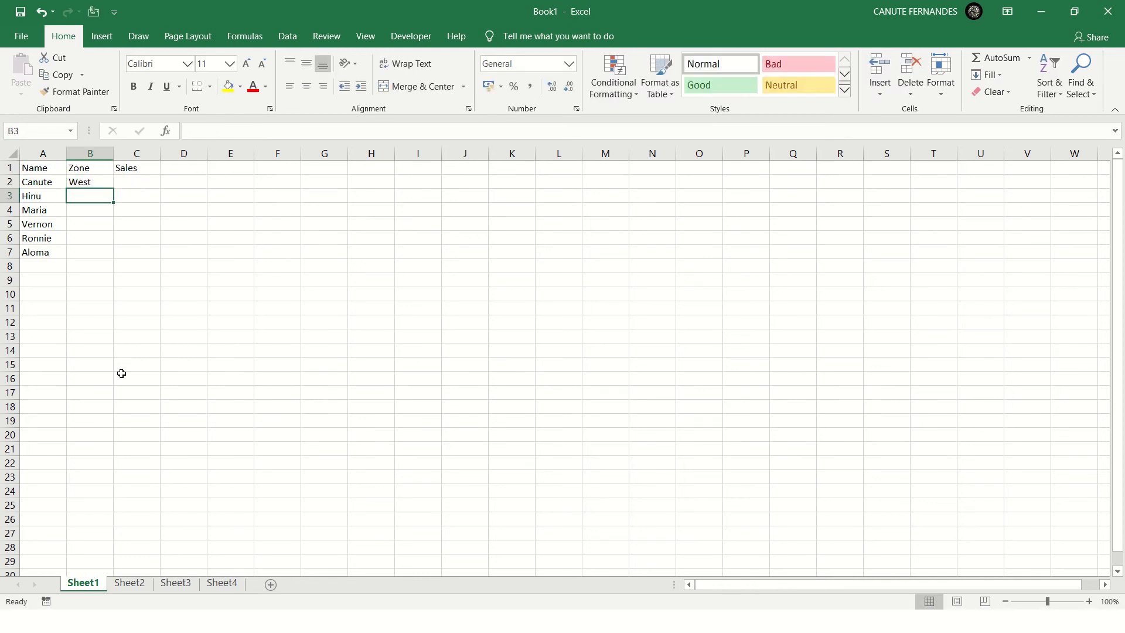
pyautogui.write('East')
pyautogui.press('Return')
pyautogui.press('Return')
pyautogui.press('Up')
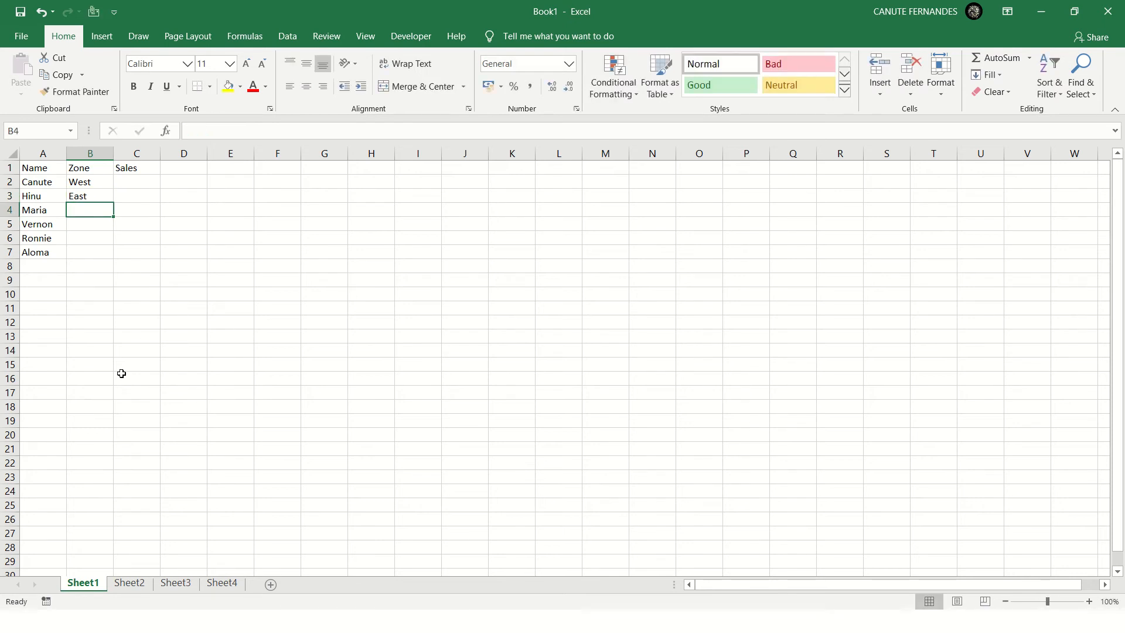
# - Complete the Zone column with North in B4, South in B5, West in B6 and South in B7
pyautogui.write('North')
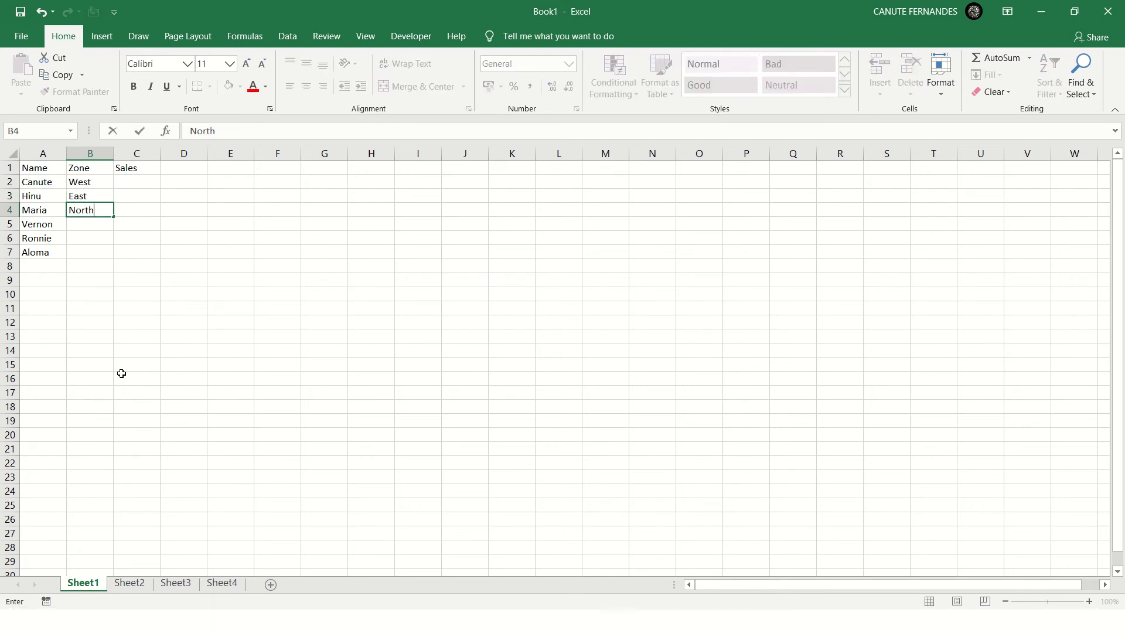
pyautogui.press('Return')
pyautogui.write('South')
pyautogui.press('Return')
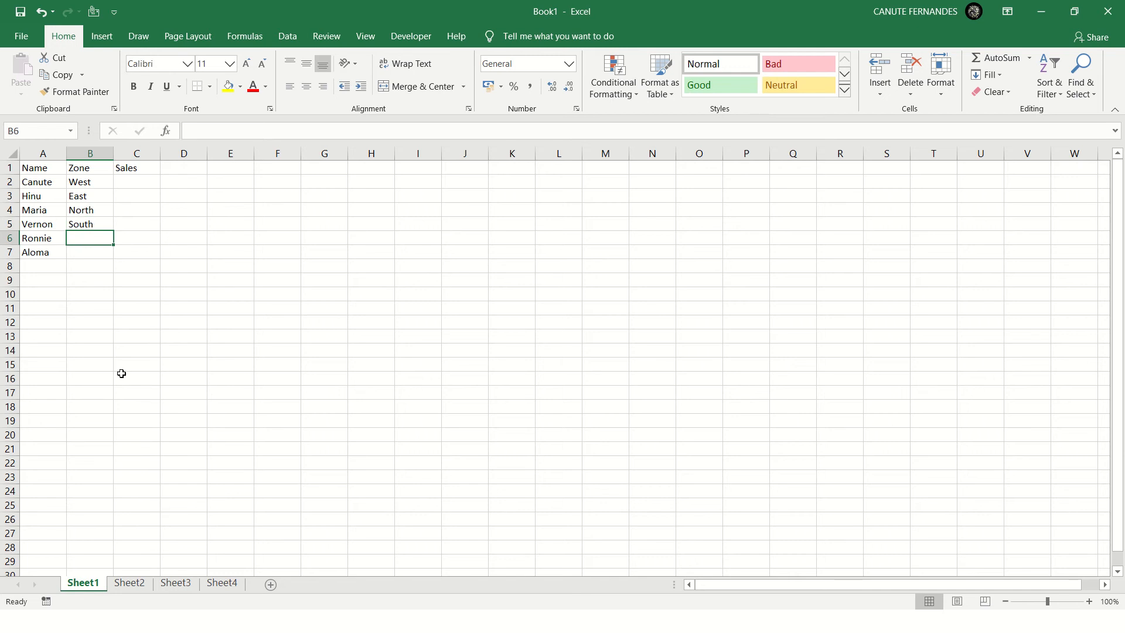
pyautogui.write('West')
pyautogui.press('Return')
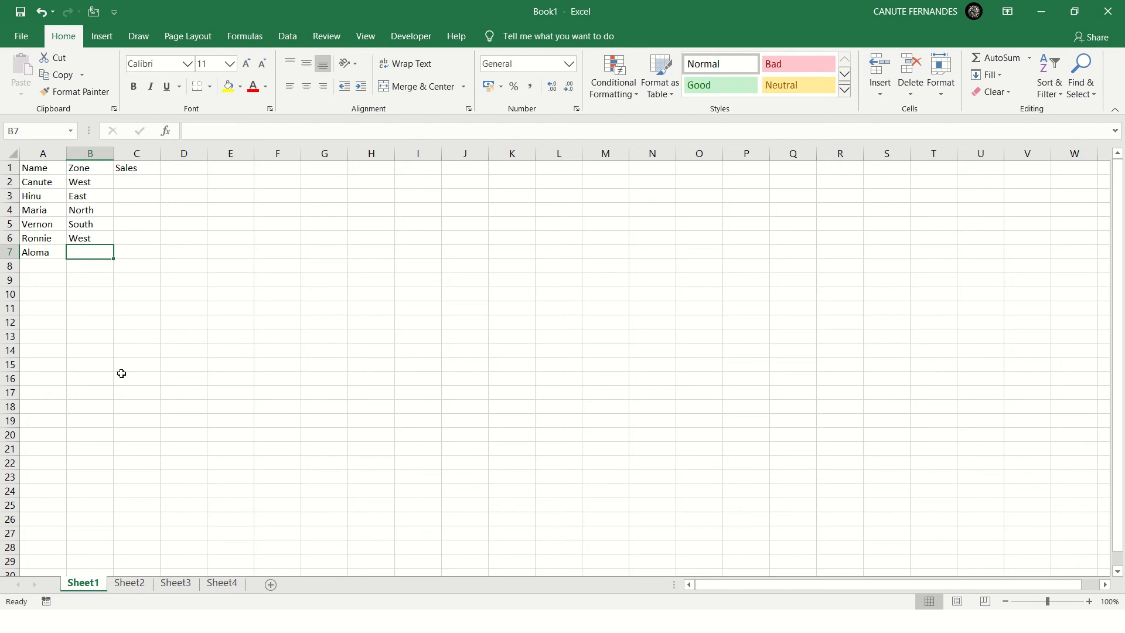
pyautogui.write('Sou')
pyautogui.press('Tab')
# - Enter the sales figures 25000 in C2 and 45000 in C3 under the Sales heading
pyautogui.press('Left')
pyautogui.press('Up')
pyautogui.press('Up')
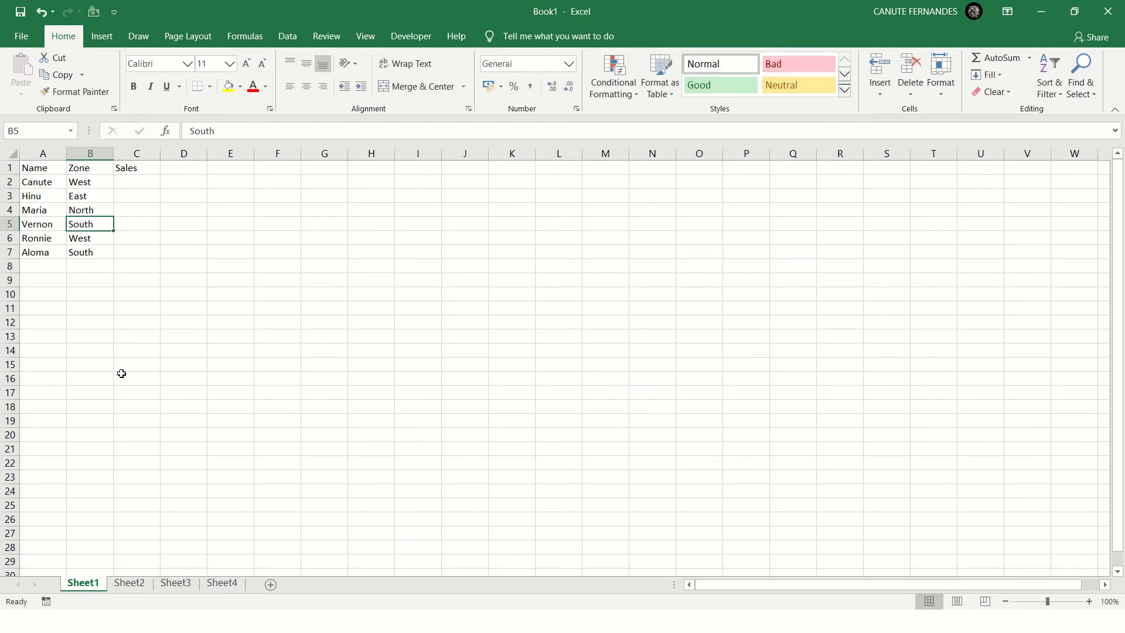
pyautogui.press('Up')
pyautogui.press('Up')
pyautogui.press('Up')
pyautogui.press('Right')
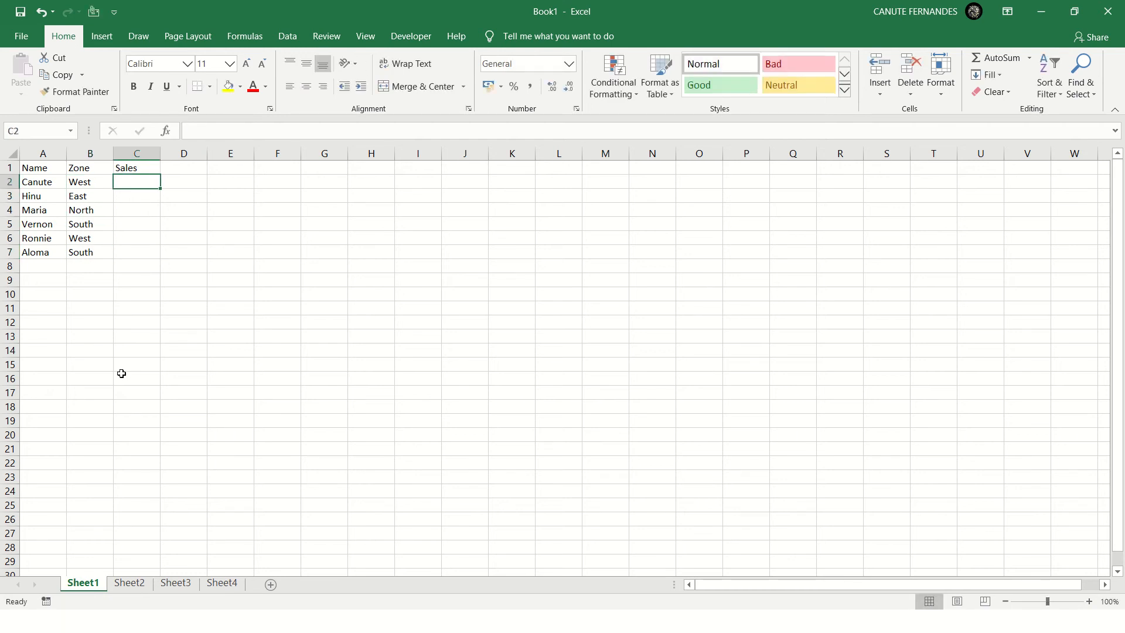
pyautogui.write('25000')
pyautogui.press('Return')
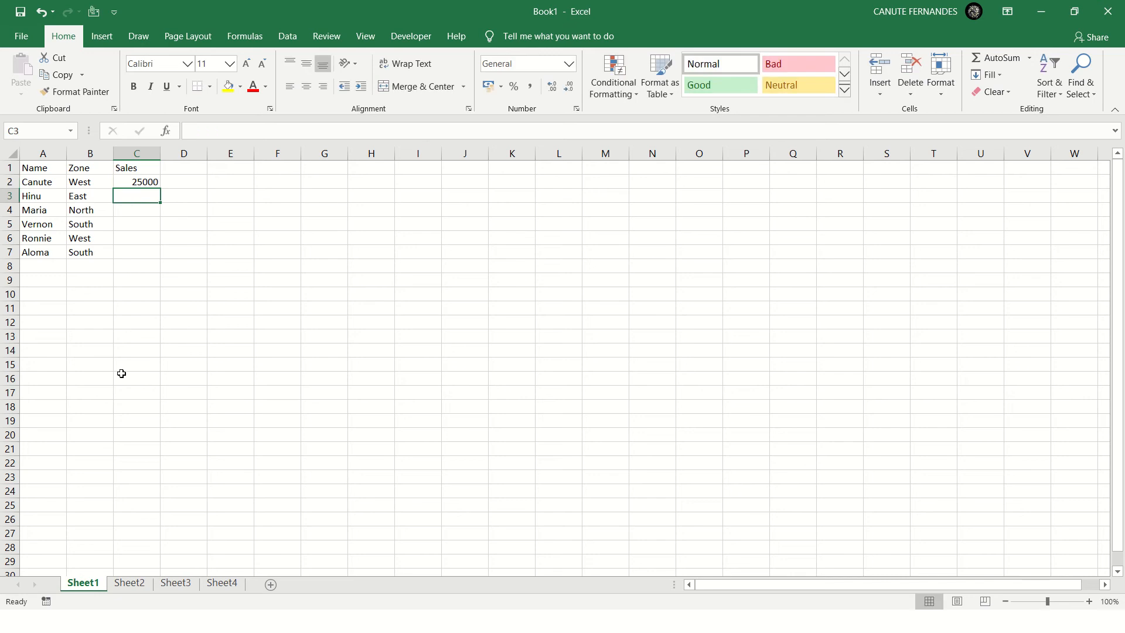
pyautogui.write('45000')
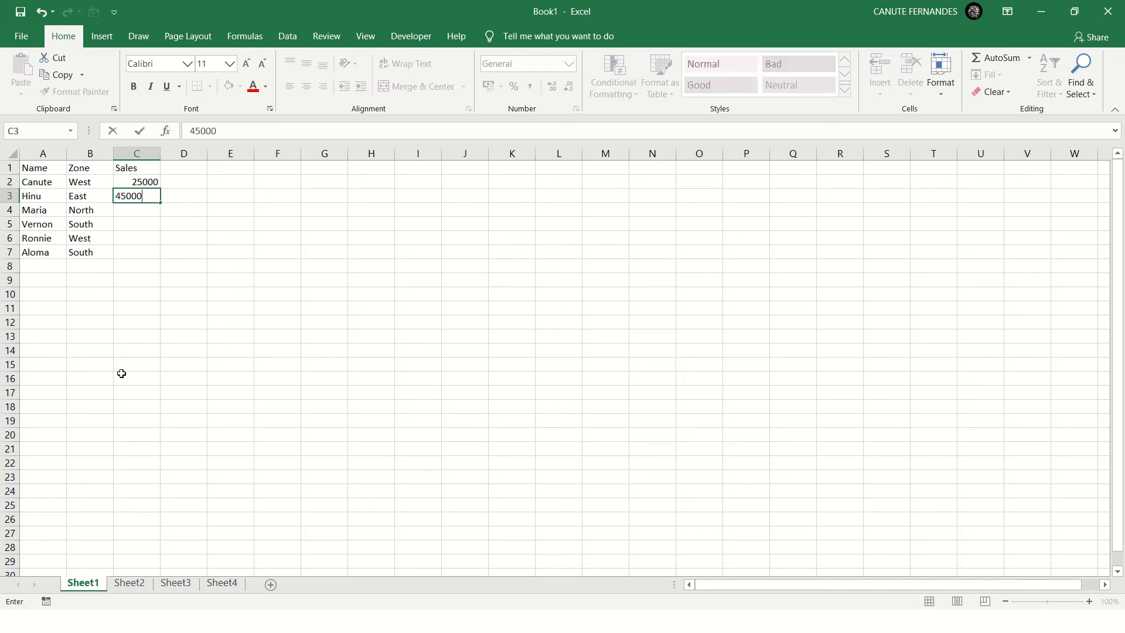
pyautogui.press('Return')
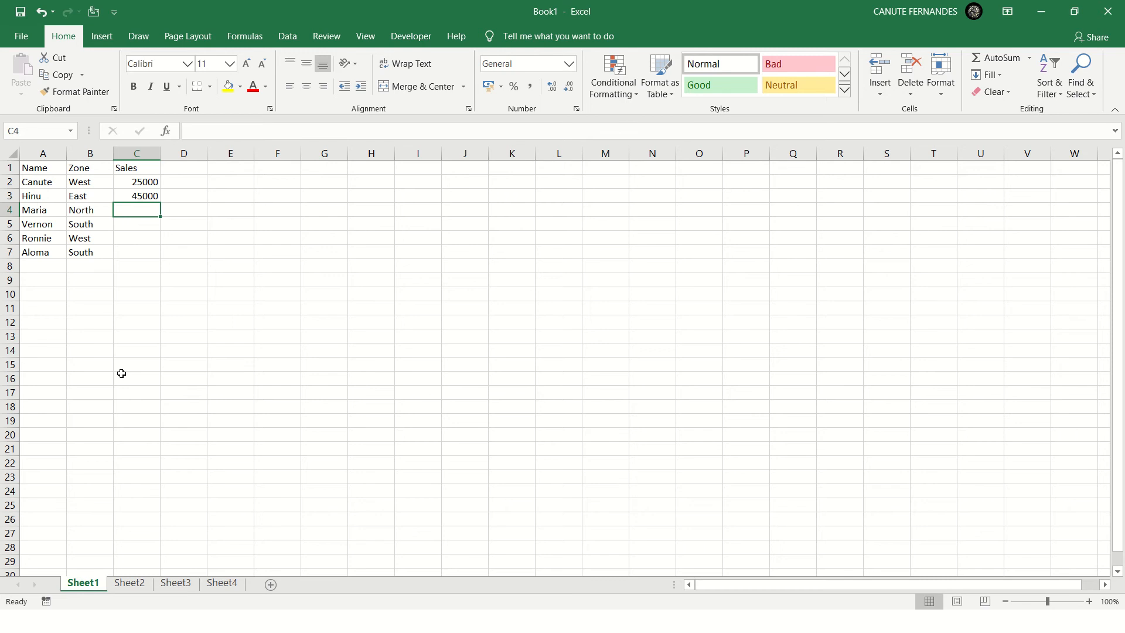
# - Complete the Sales column with 46000 in C4, 30000 in C5, 32000 in C6 and 43000 in C7
pyautogui.write('46000')
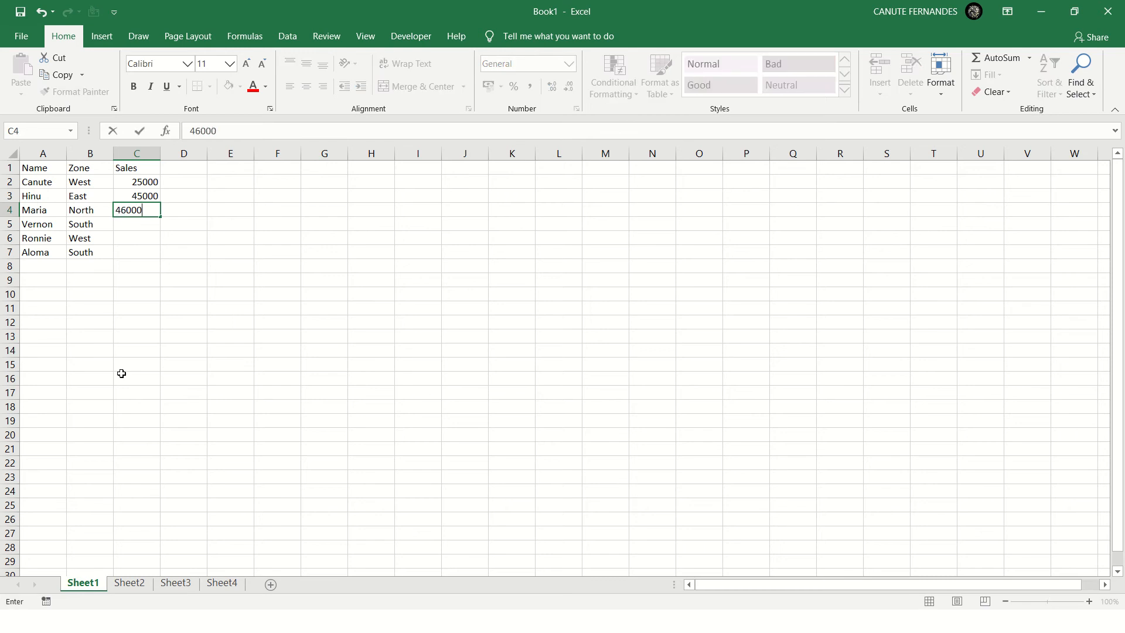
pyautogui.press('Return')
pyautogui.write('30000')
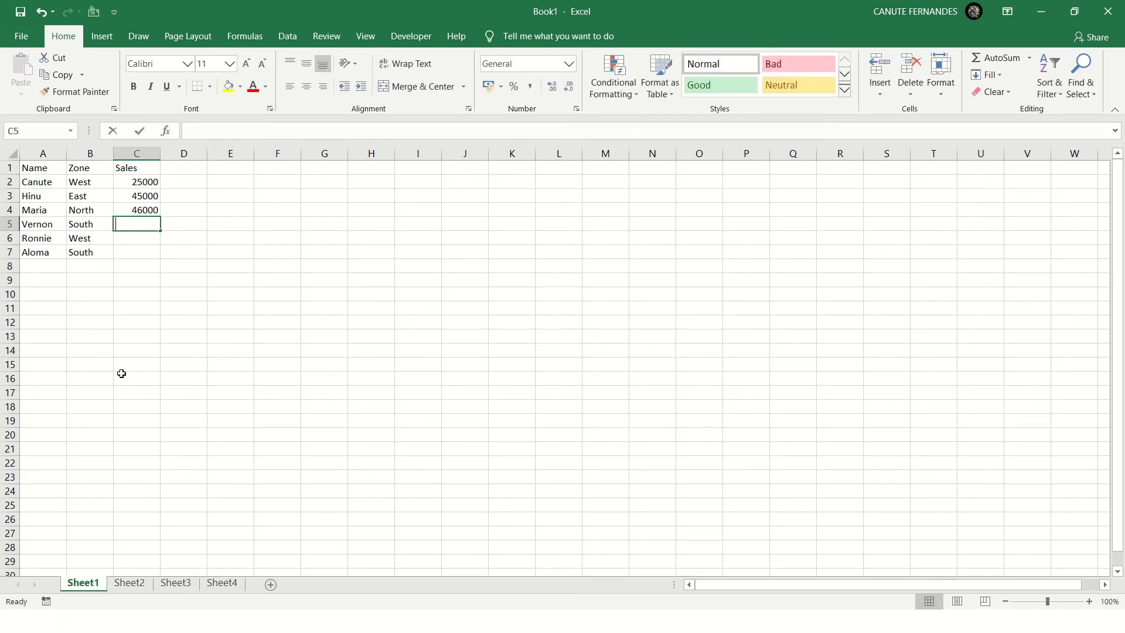
pyautogui.hotkey('ctrl', 'Return')
pyautogui.press('Return')
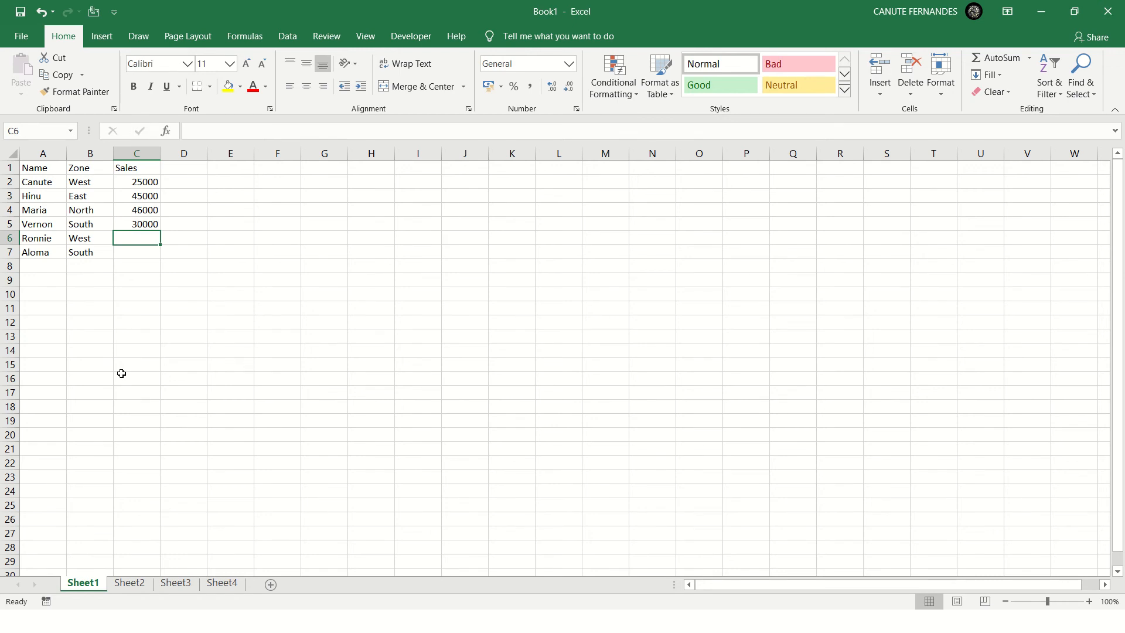
pyautogui.write('3200')
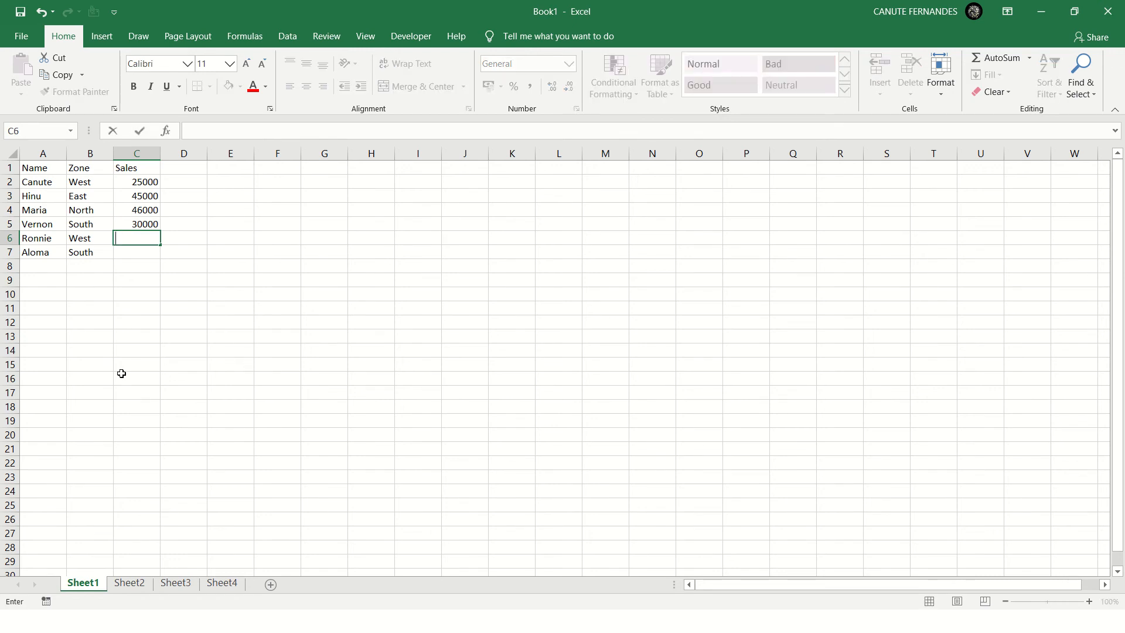
pyautogui.write('00')
pyautogui.press('Return')
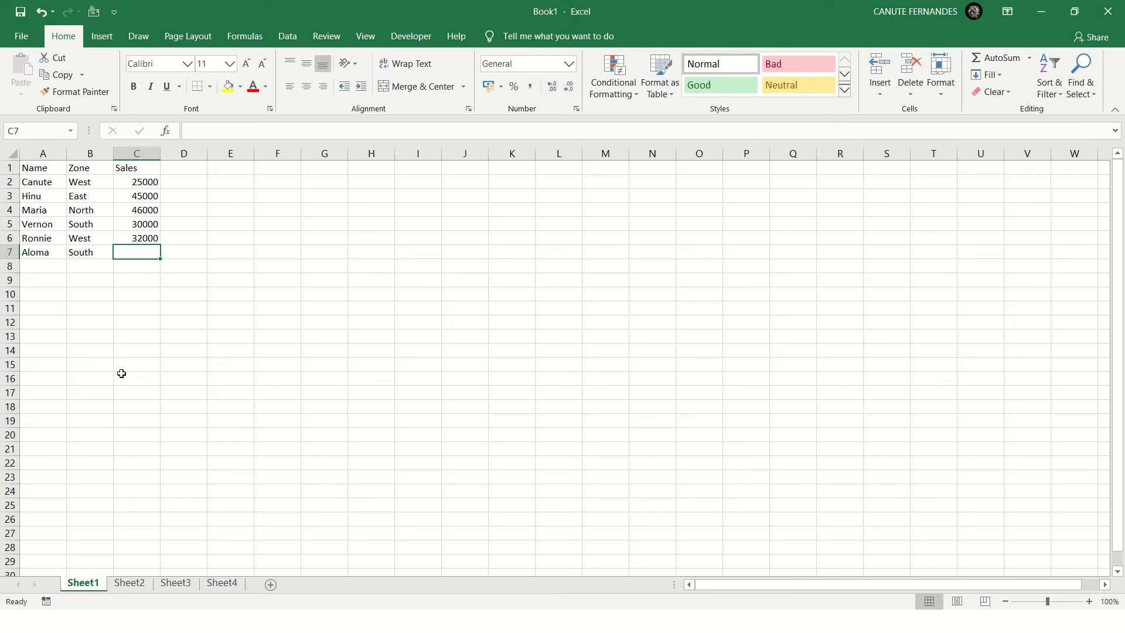
pyautogui.write('43000')
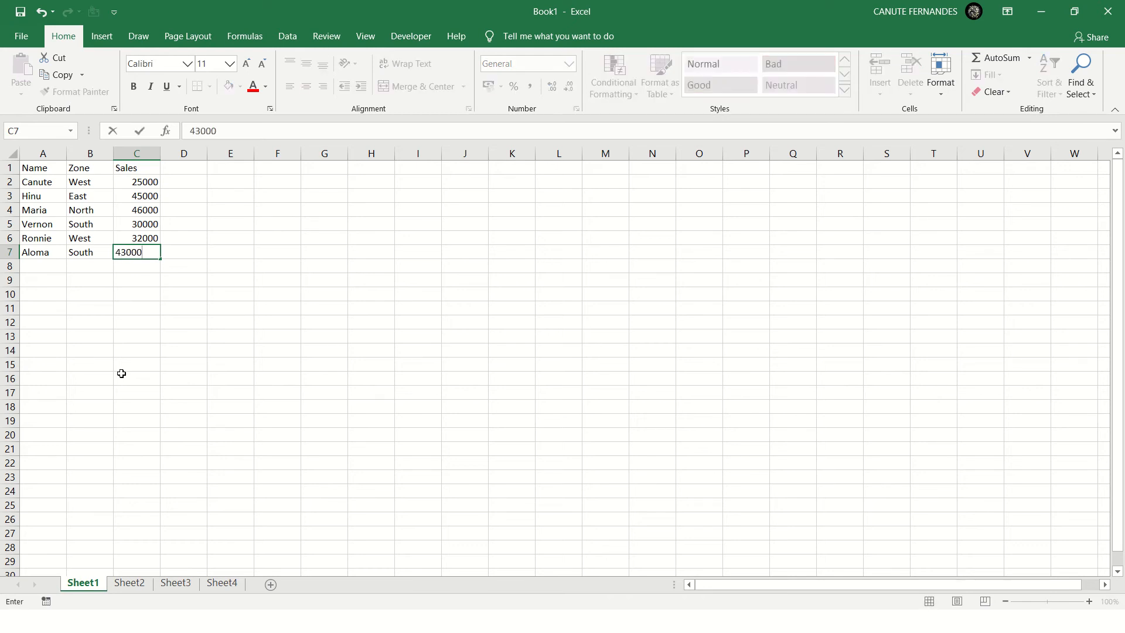
pyautogui.press('Return')
pyautogui.press('Up')
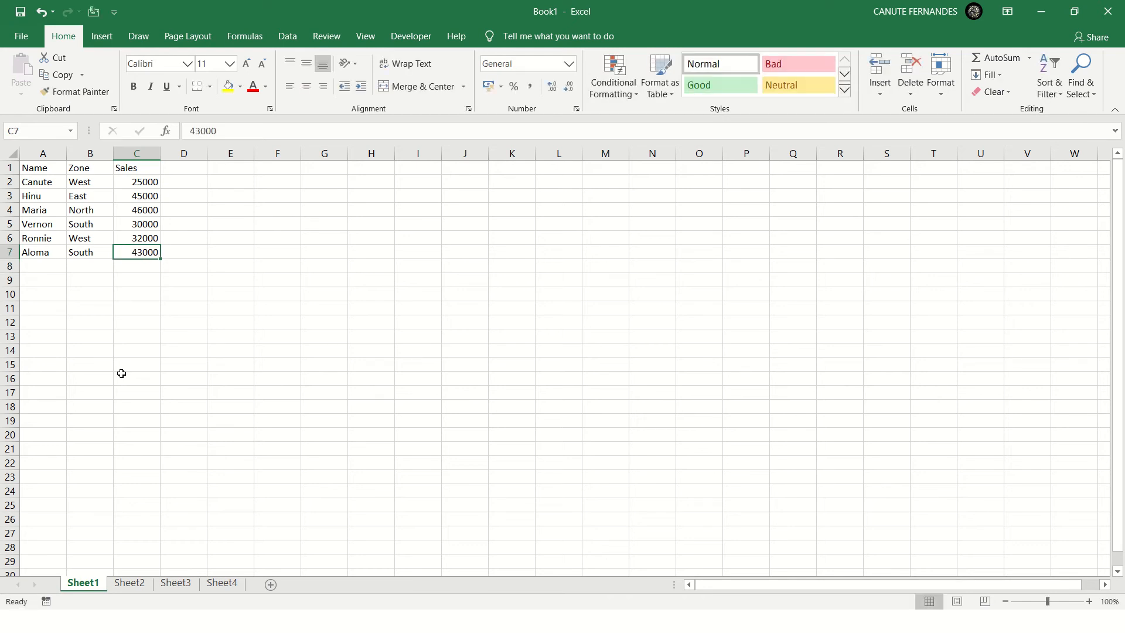
# - Set the font of the whole table A1:C7 to Times New Roman at size 12
pyautogui.hotkey('ctrl', 'Home')
pyautogui.press('Right')
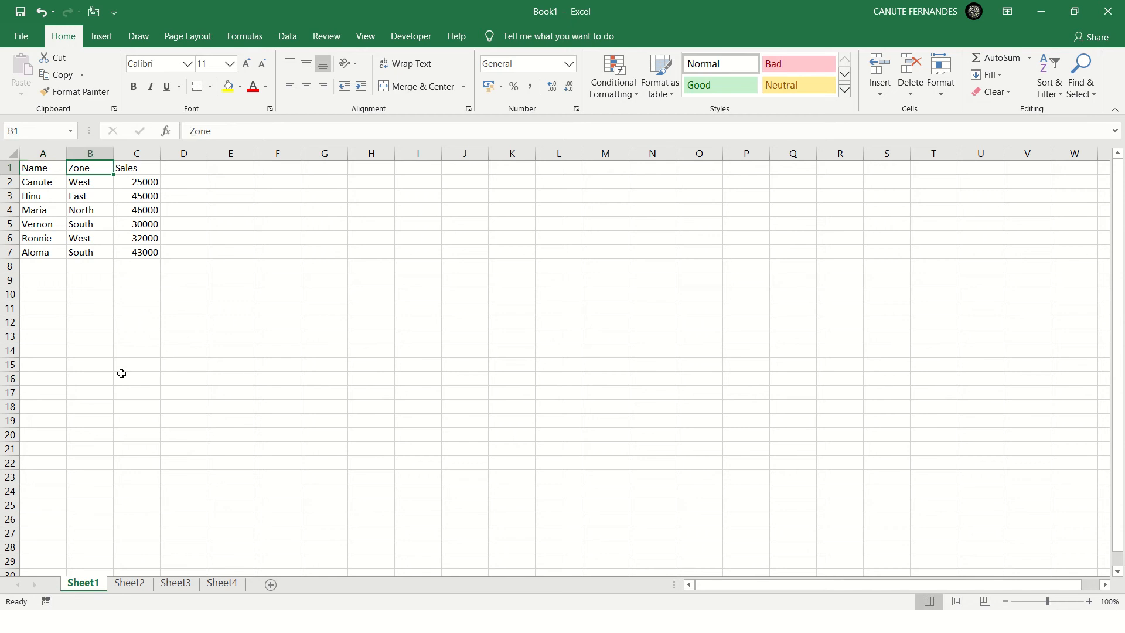
pyautogui.press('Down')
pyautogui.press('Right')
pyautogui.press('Up')
pyautogui.press('Left')
pyautogui.hotkey('ctrl', 'a')
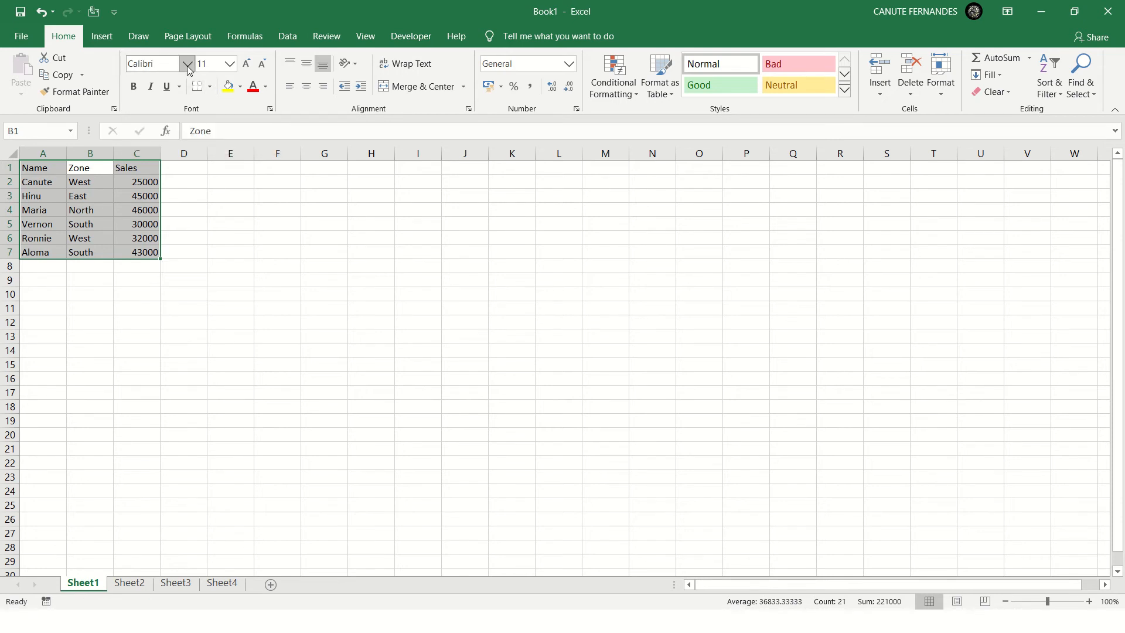
pyautogui.click(188, 66)
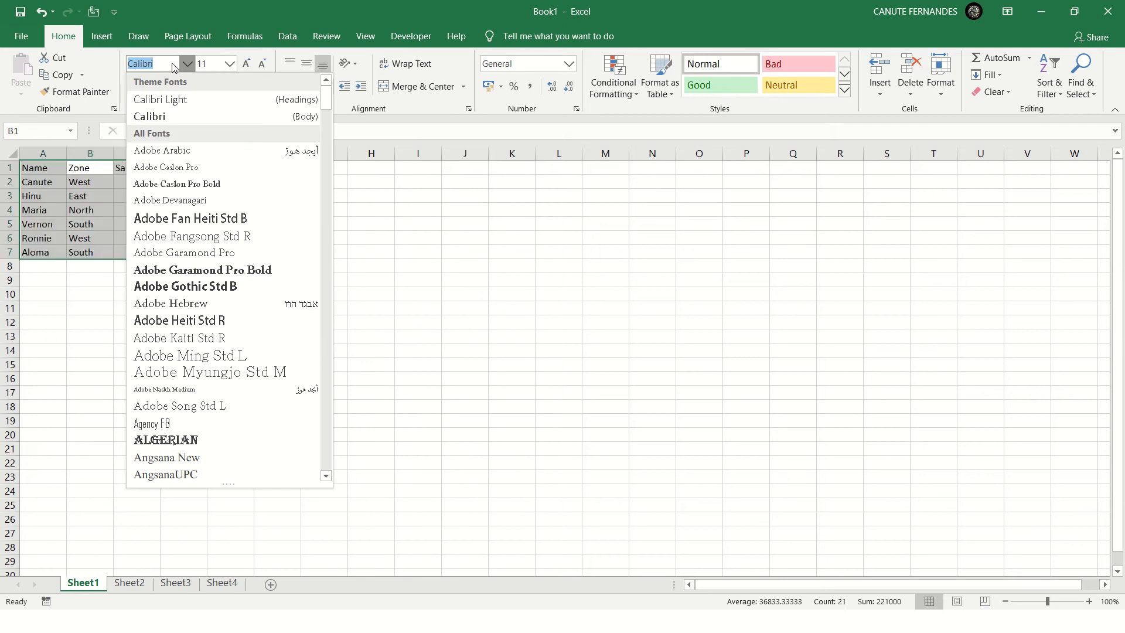
pyautogui.write('Times New R')
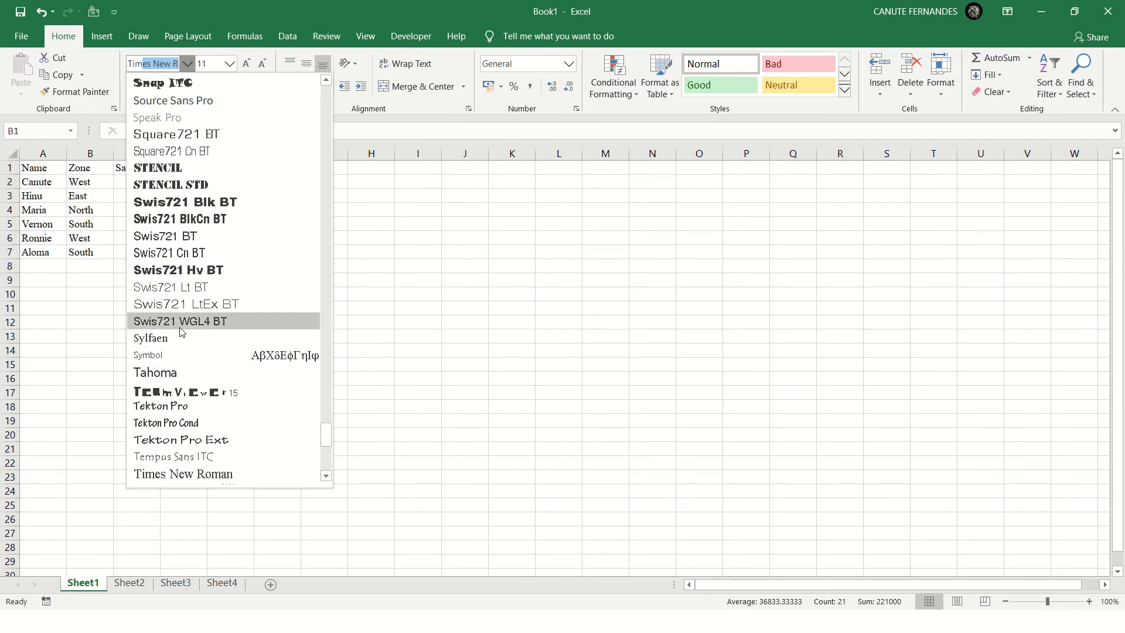
pyautogui.click(179, 479)
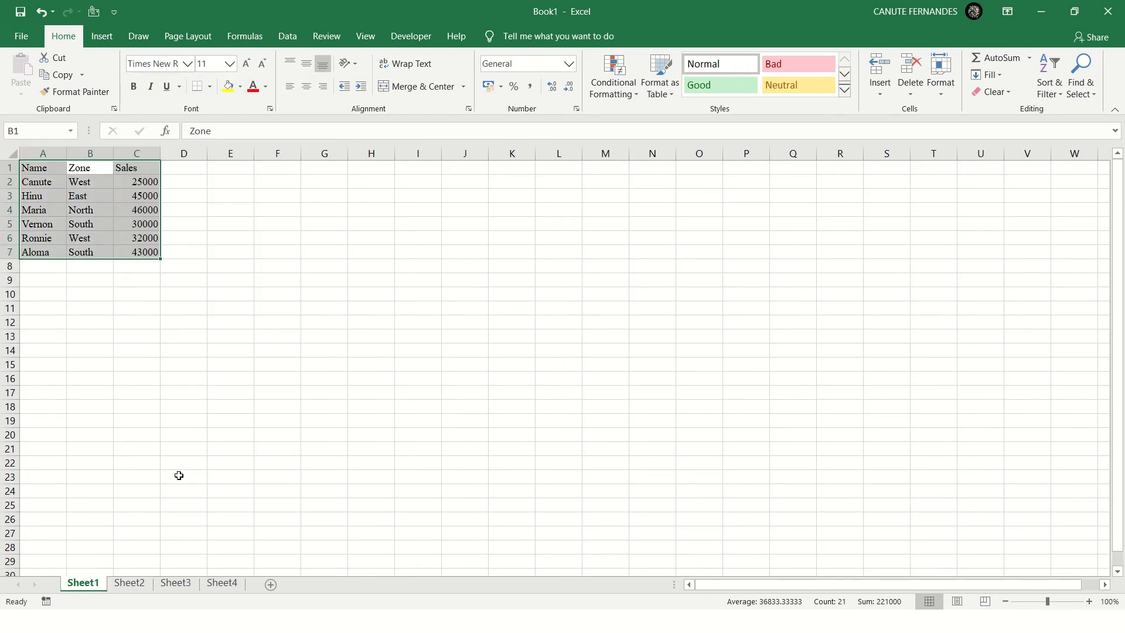
pyautogui.click(230, 63)
pyautogui.click(205, 138)
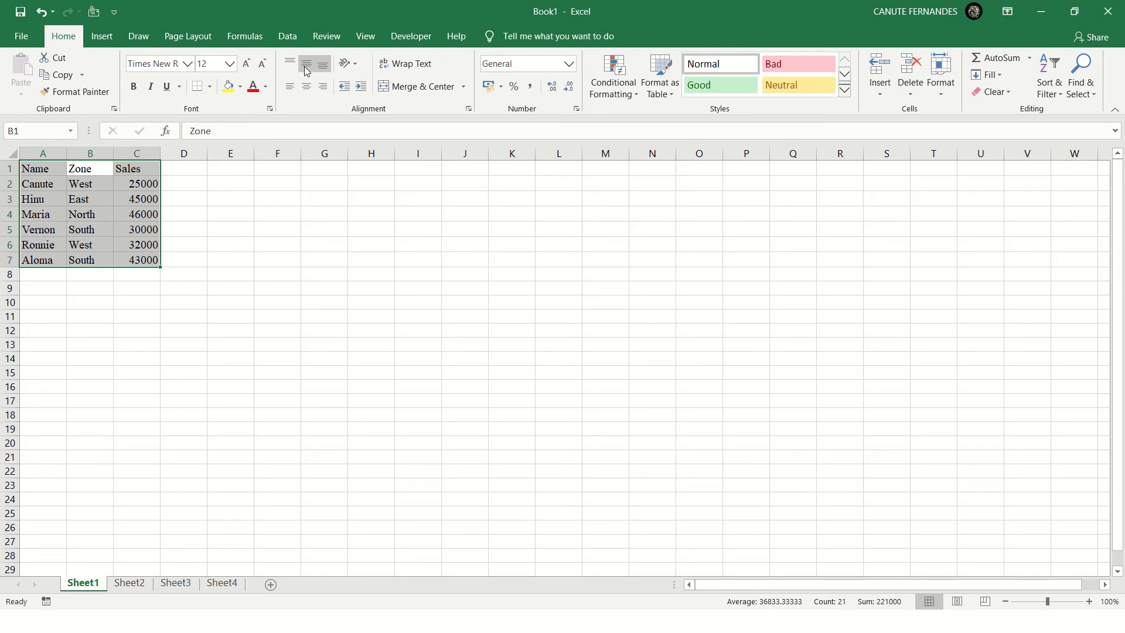
# - Centre the table's contents horizontally and apply All Borders to A1:C7
pyautogui.click(305, 86)
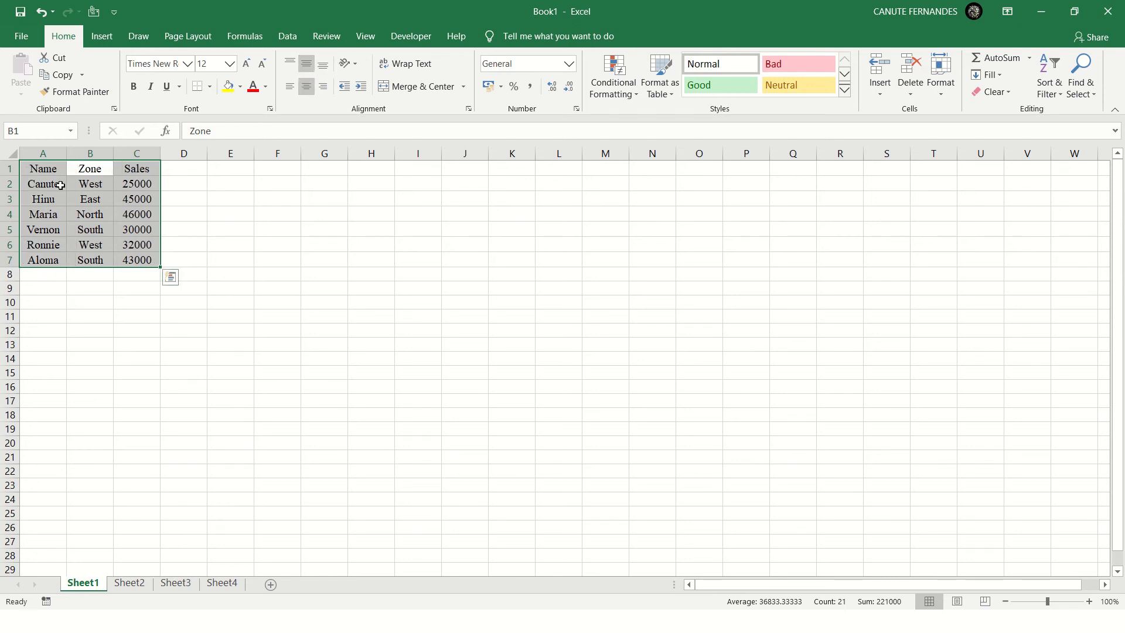
pyautogui.click(210, 86)
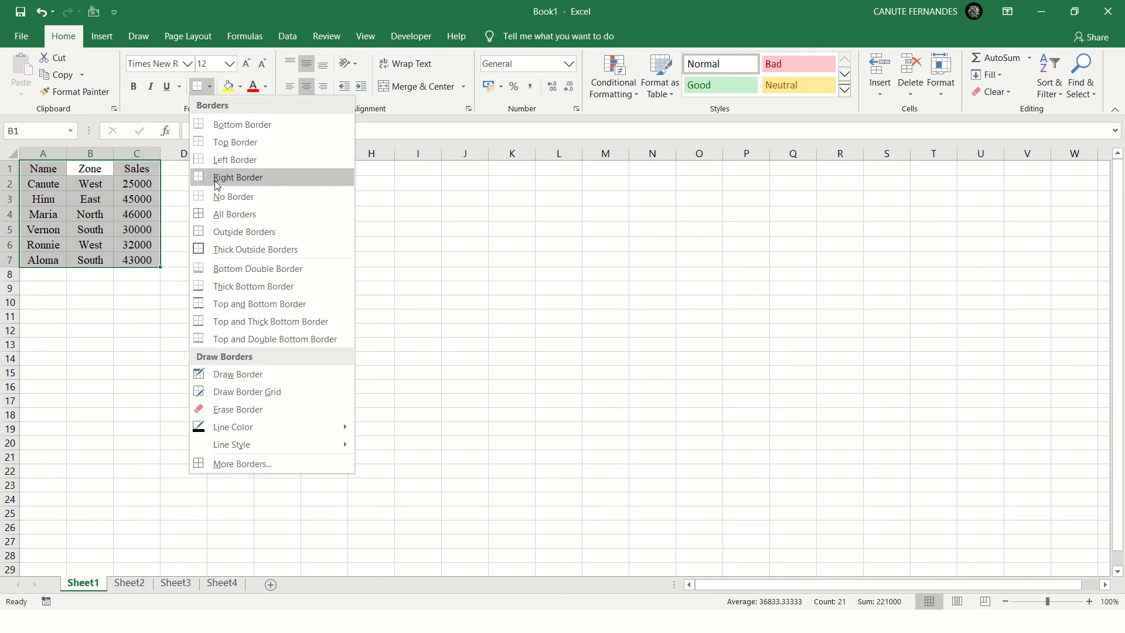
pyautogui.click(221, 214)
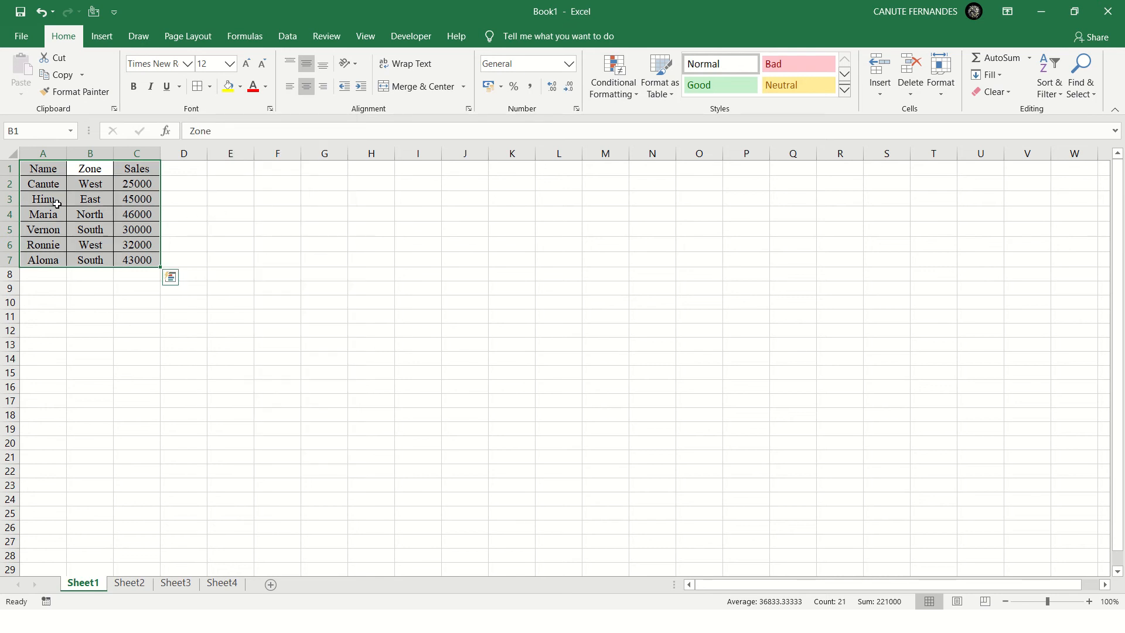
# - Make the Name, Zone and Sales headings in A1:C1 bold
pyautogui.click(37, 199)
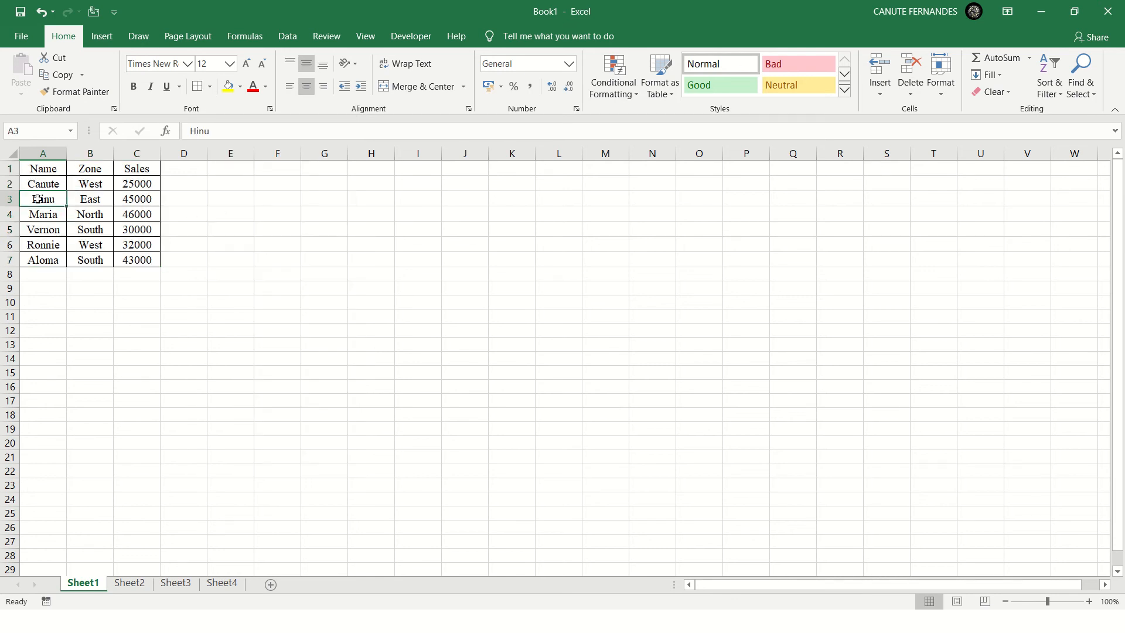
pyautogui.moveTo(41, 169); pyautogui.dragTo(141, 169)
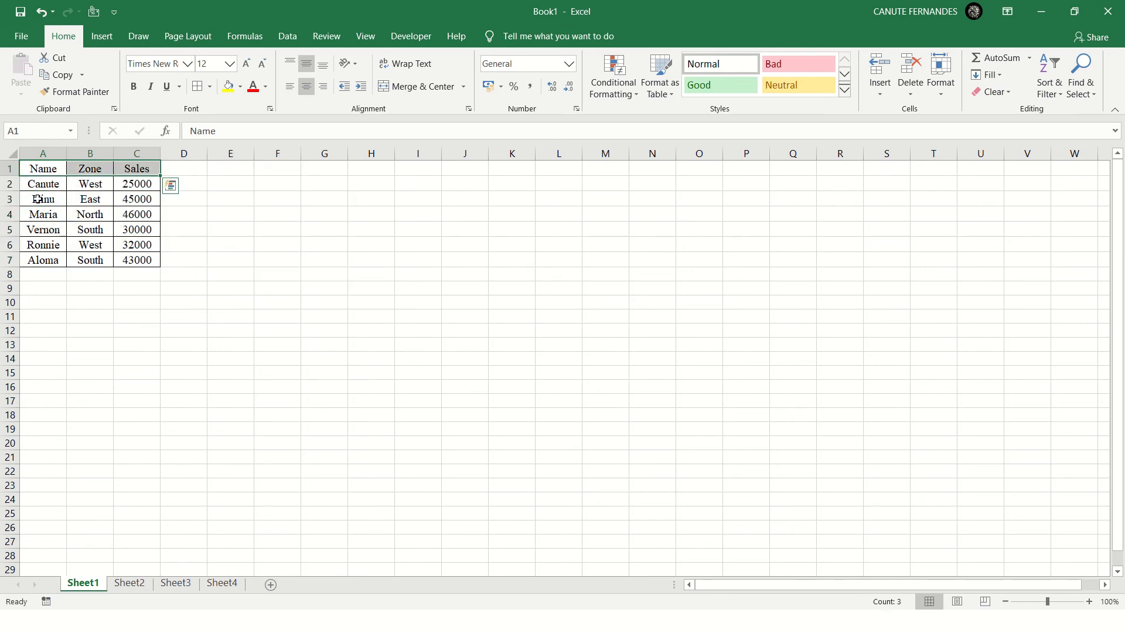
pyautogui.click(135, 88)
# - Fit the Zone column's width to its contents
pyautogui.press('Home')
pyautogui.hotkey('ctrl', 'a')
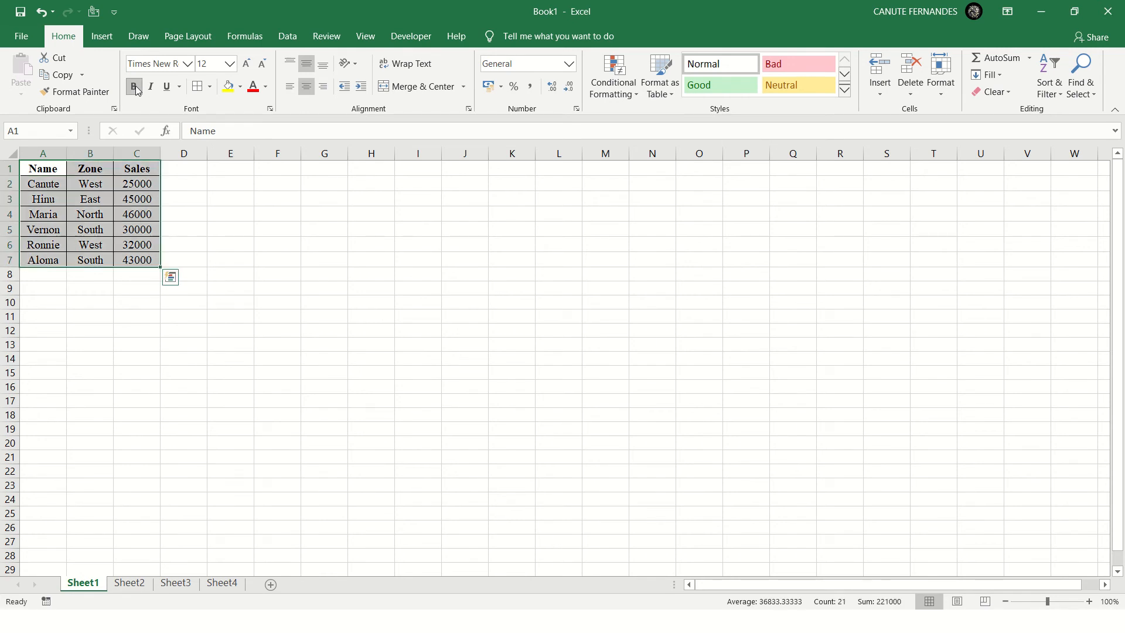
pyautogui.doubleClick(113, 158)
# - Select the sales figures in C2:C7 without the heading
pyautogui.press('Down')
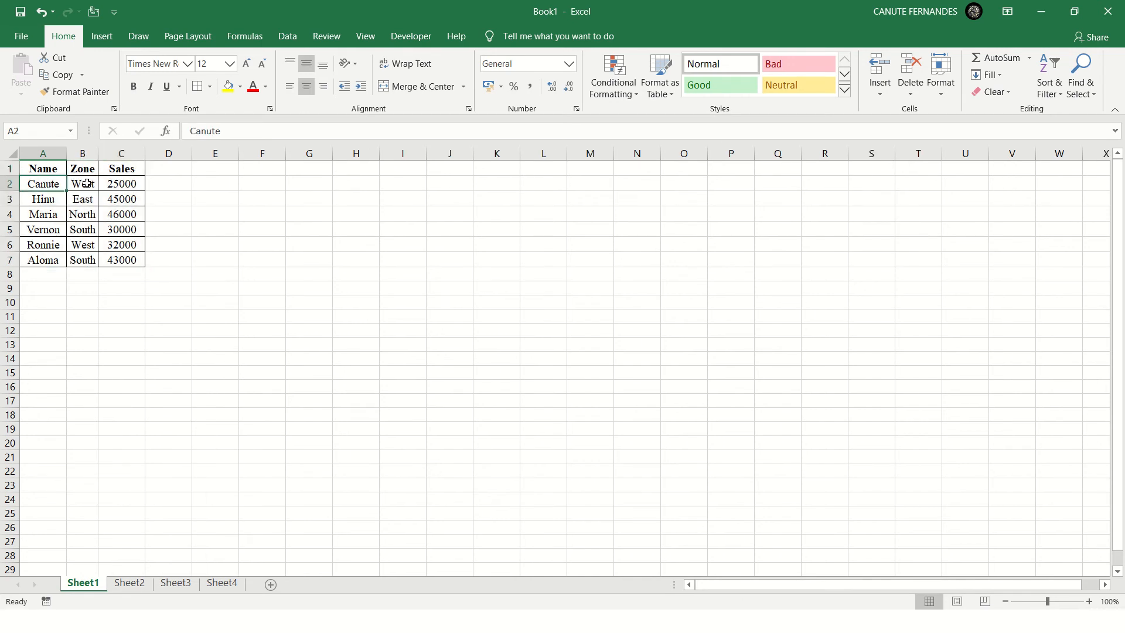
pyautogui.press('Right')
pyautogui.press('Right')
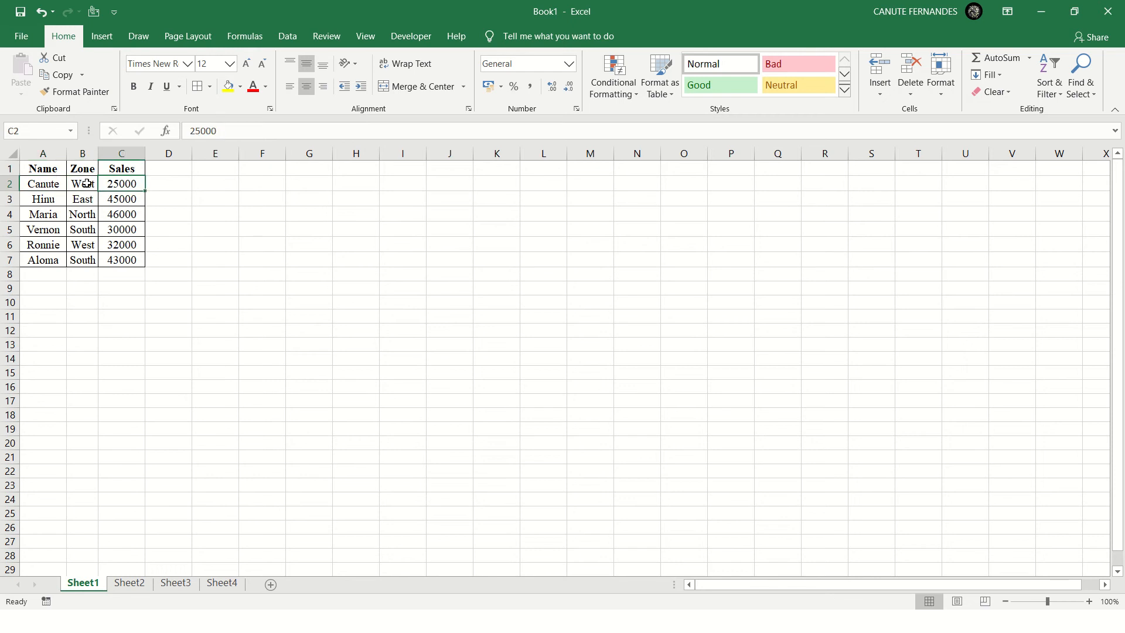
pyautogui.hotkey('ctrl', 'shift', 'Down')
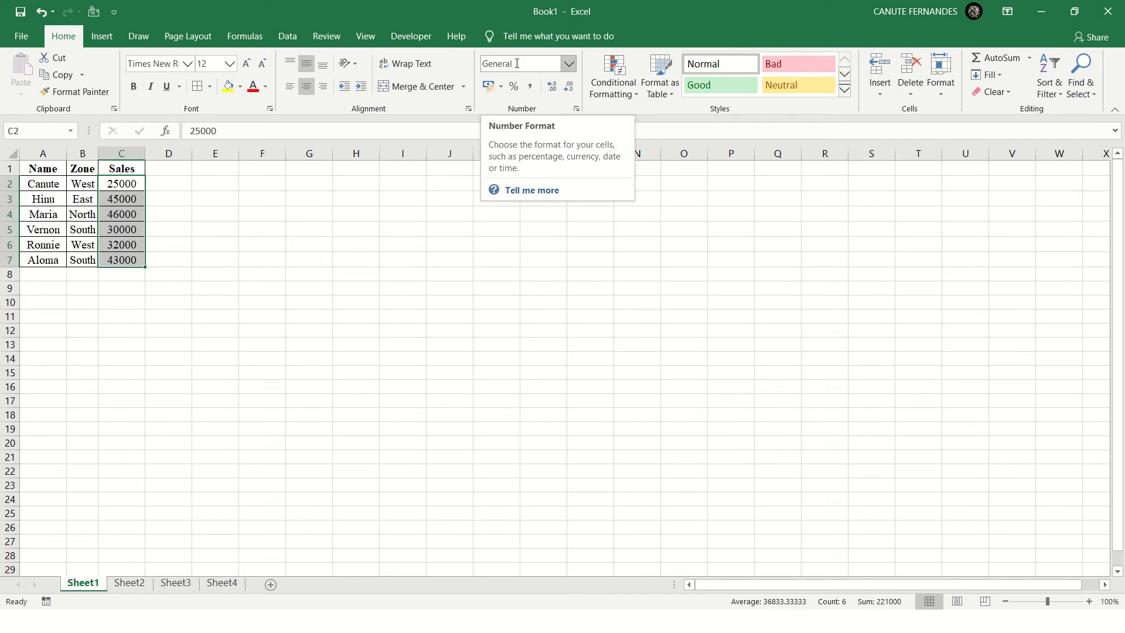
# - Try the Accounting number format on the selected sales figures and undo it
pyautogui.click(568, 65)
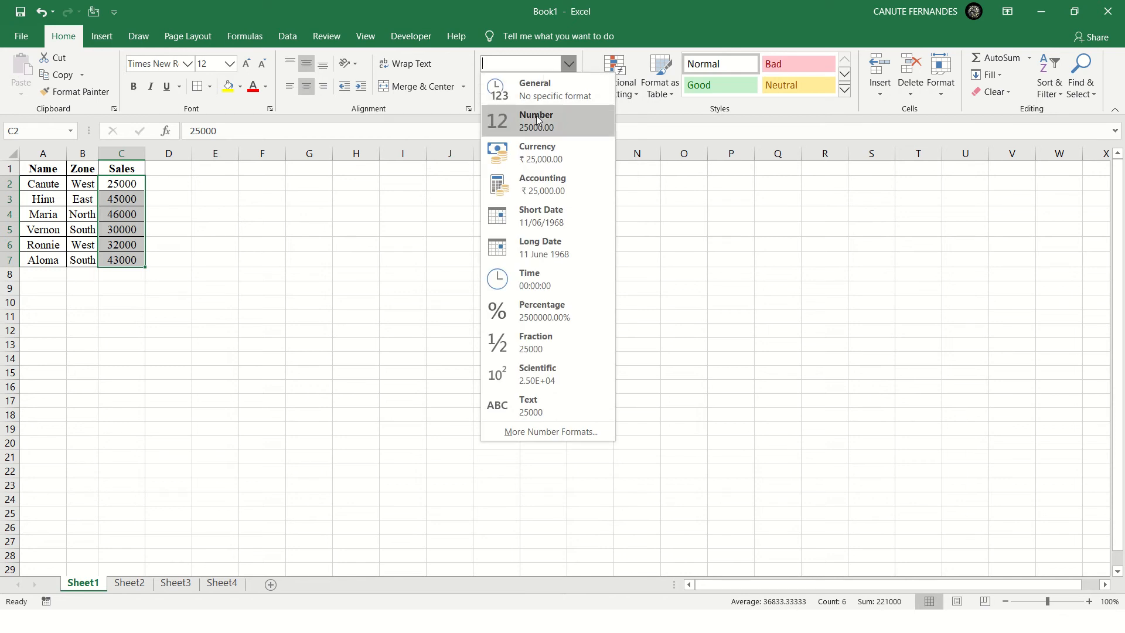
pyautogui.click(529, 191)
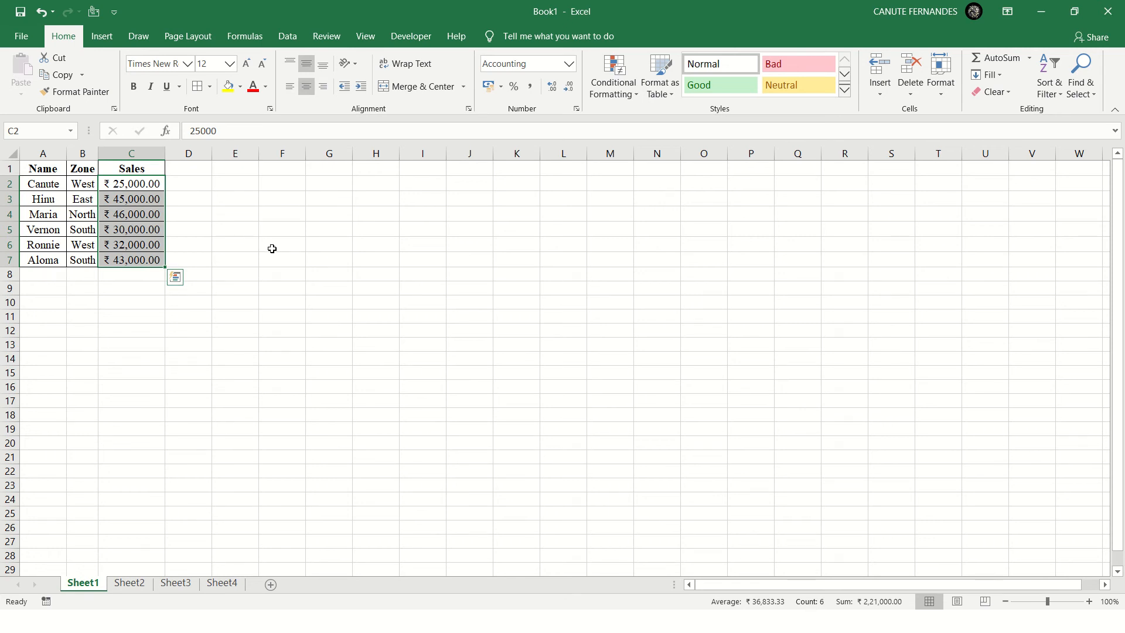
pyautogui.hotkey('ctrl', 'z')
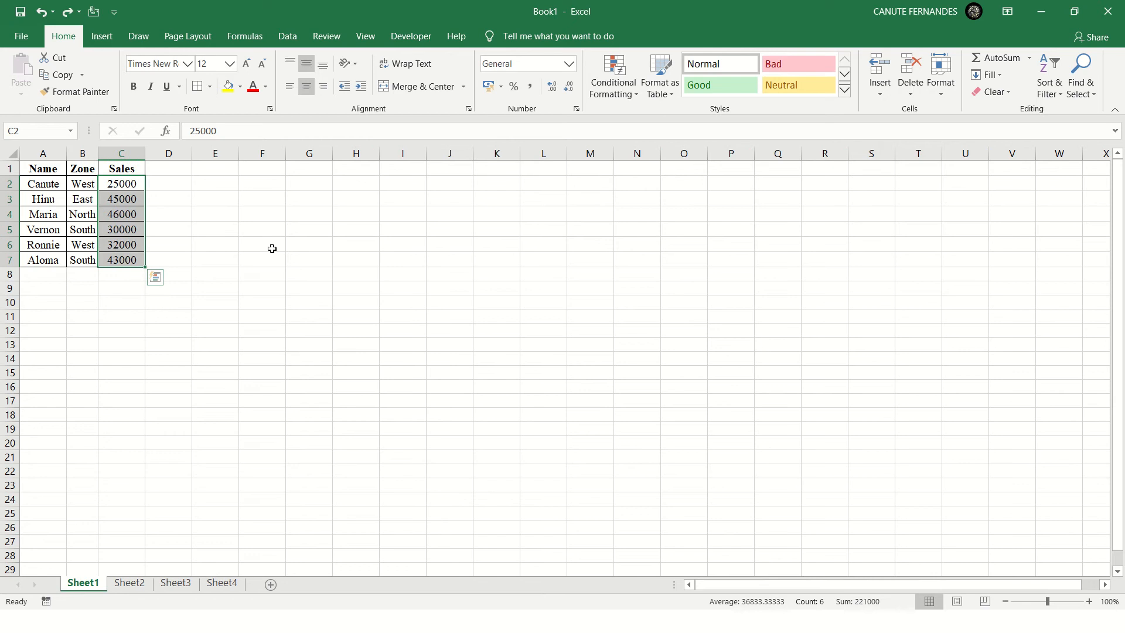
# - Apply Comma Style to the sales figures in C2:C7
pyautogui.click(530, 87)
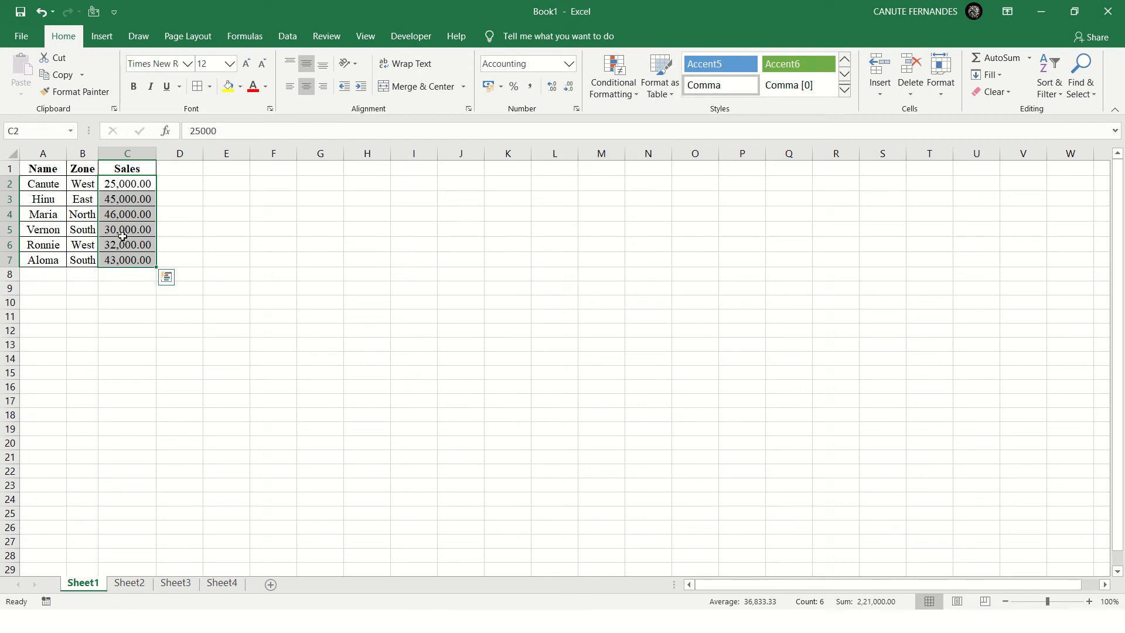
pyautogui.click(569, 65)
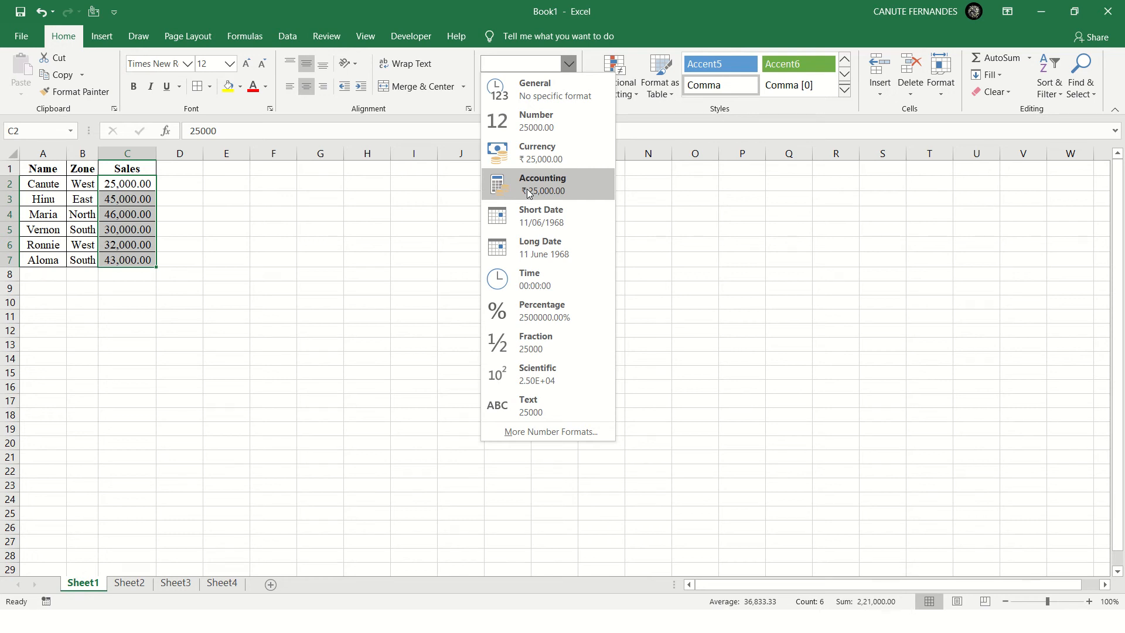
pyautogui.click(337, 202)
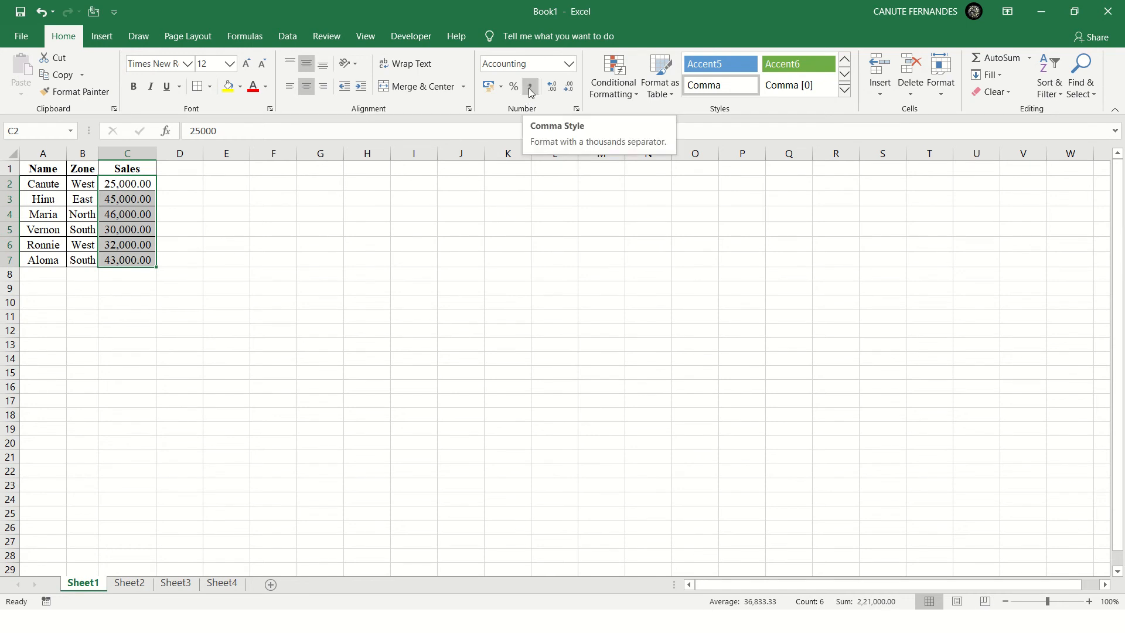
# - Try increasing and decreasing the decimals of the sales figures, ending with no decimal places
pyautogui.click(569, 87)
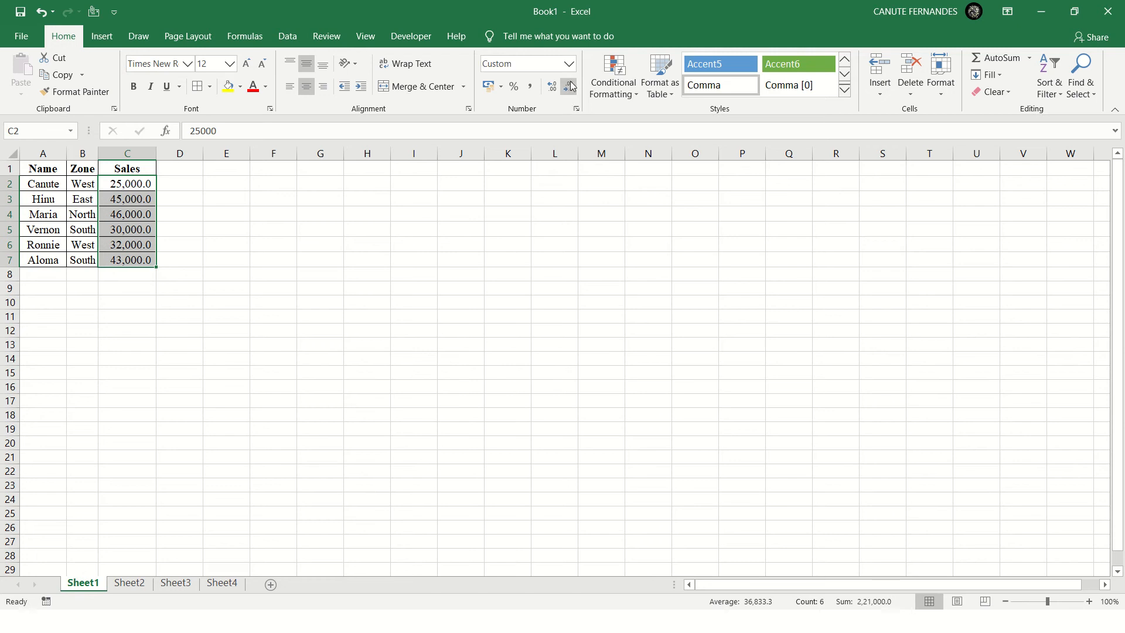
pyautogui.click(552, 86)
pyautogui.click(569, 88)
pyautogui.click(552, 87)
pyautogui.click(569, 87)
pyautogui.click(569, 86)
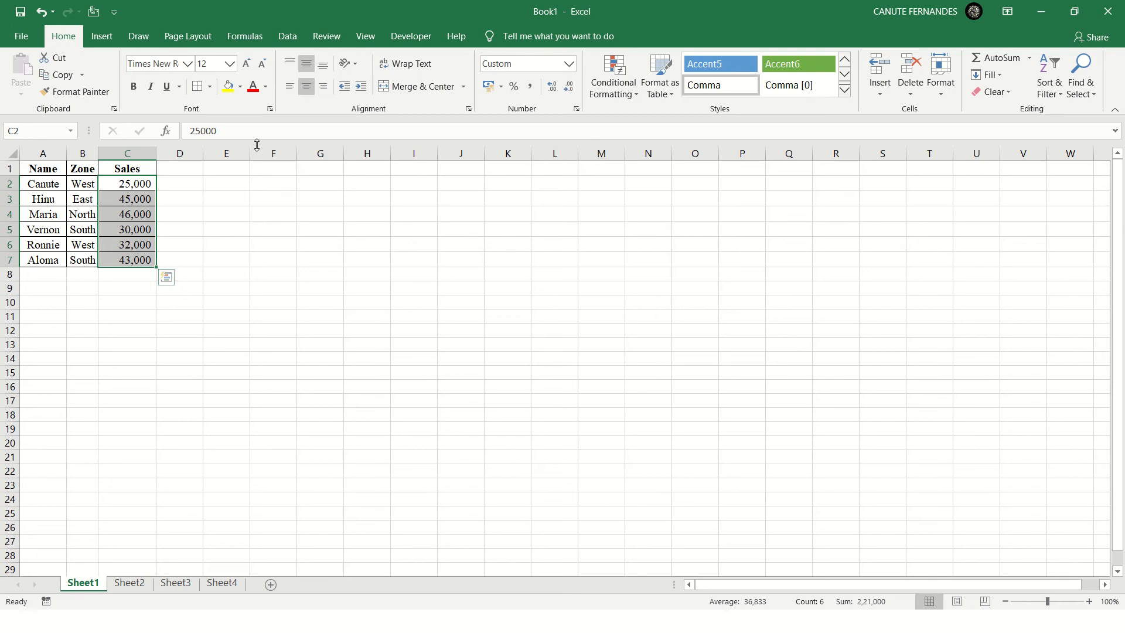
# - Try to centre the sales figures in C2:C7 horizontally
pyautogui.click(78, 201)
pyautogui.click(132, 182)
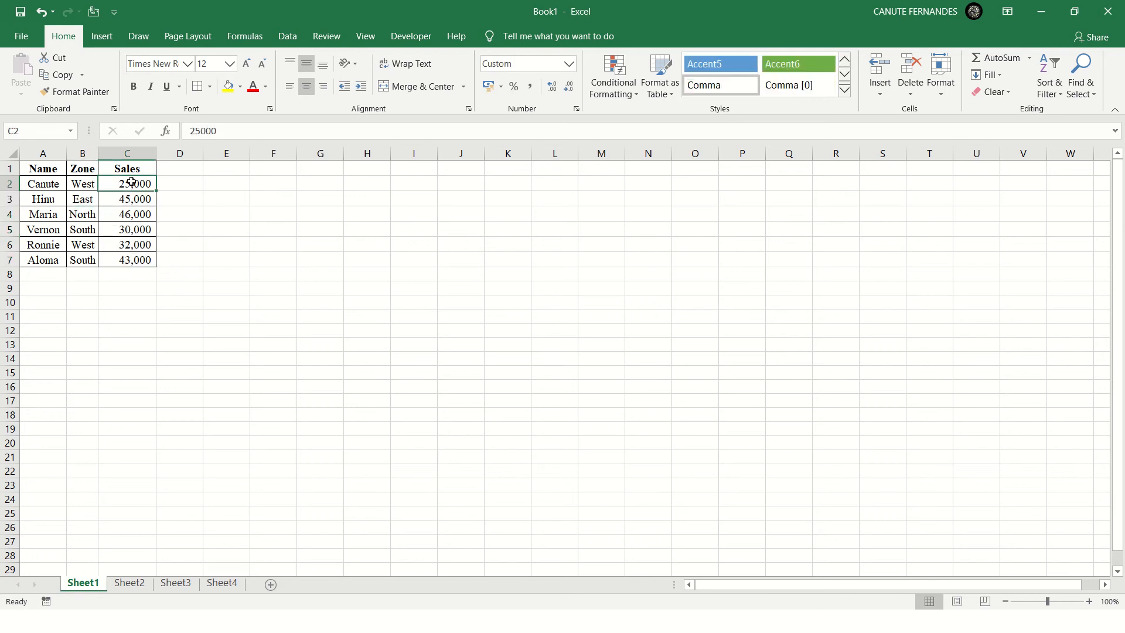
pyautogui.hotkey('ctrl', 'shift', 'Down')
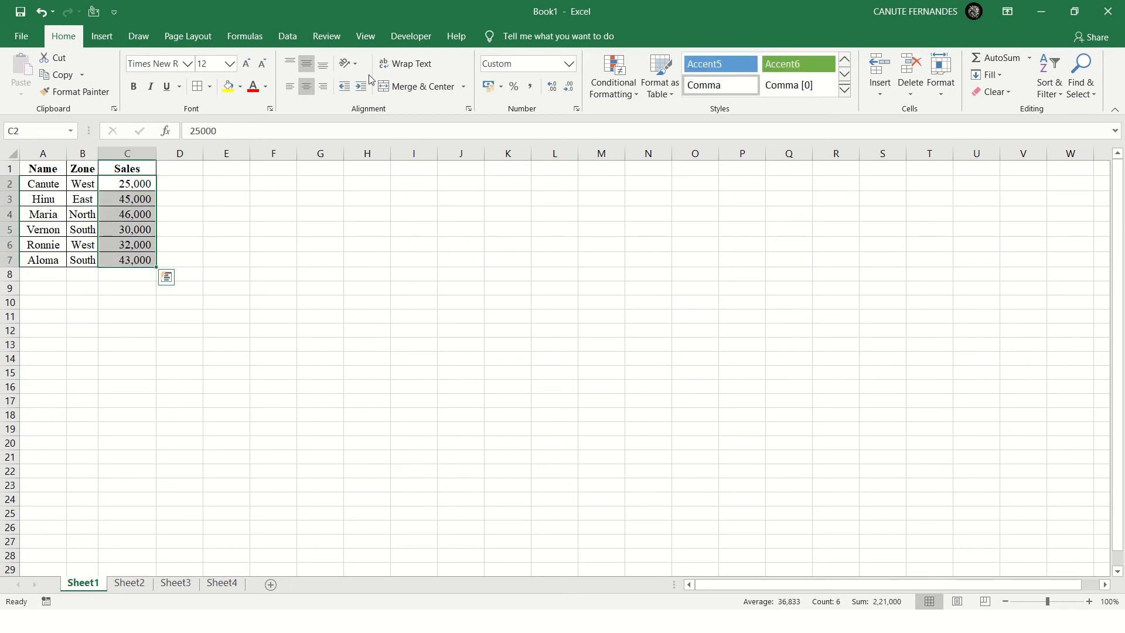
pyautogui.click(307, 87)
pyautogui.click(147, 229)
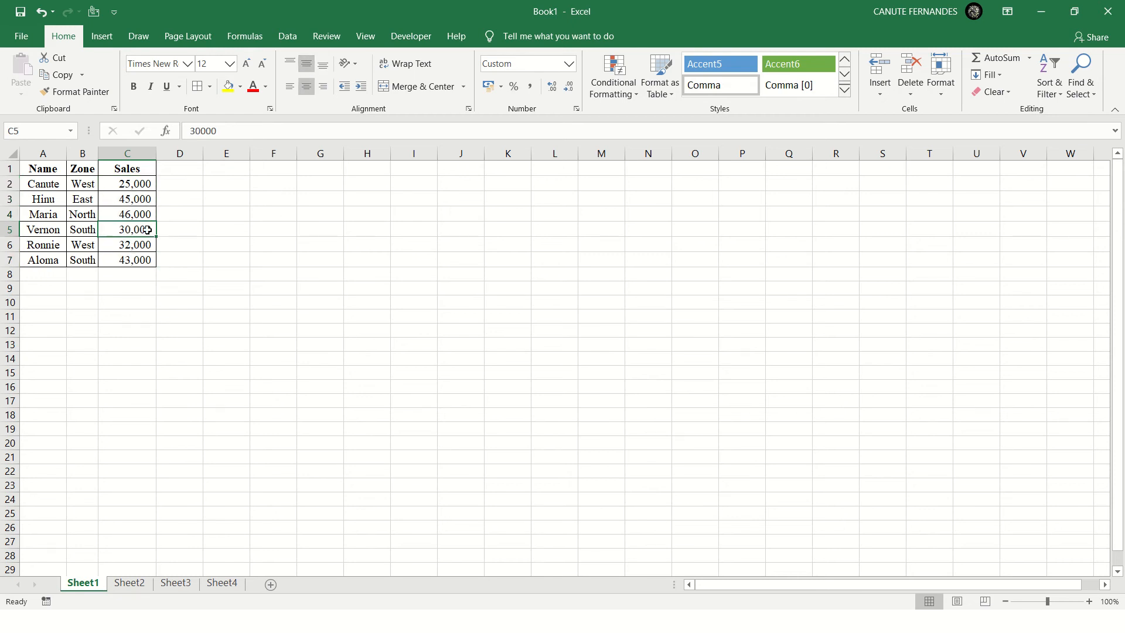
# - Fit the Sales column's width to its contents
pyautogui.moveTo(43, 169); pyautogui.dragTo(140, 260)
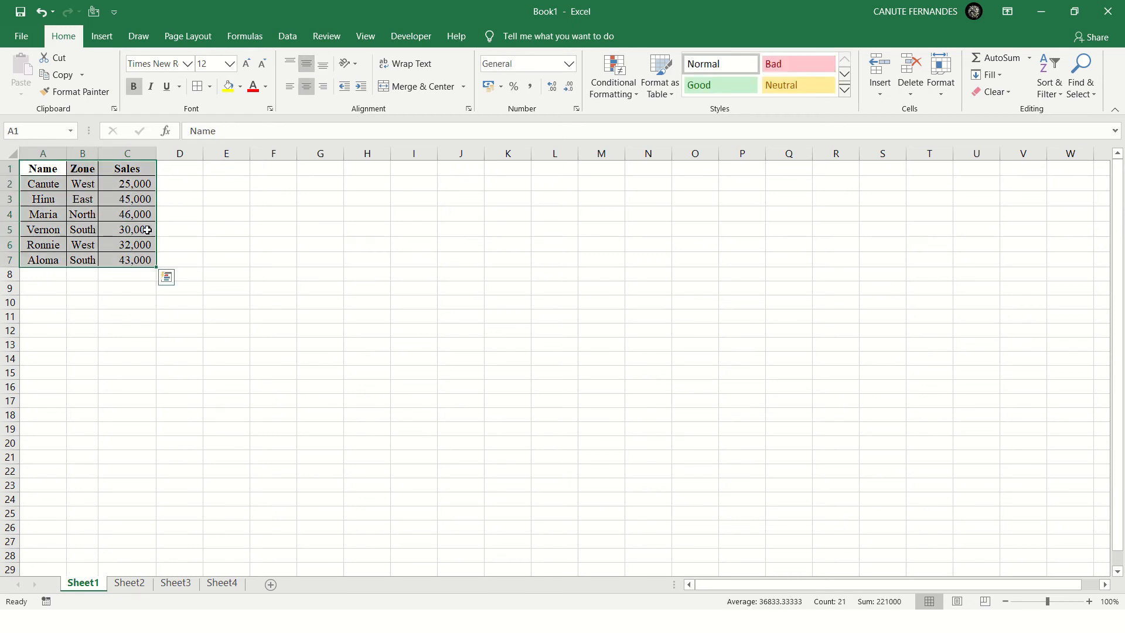
pyautogui.doubleClick(156, 153)
pyautogui.click(115, 184)
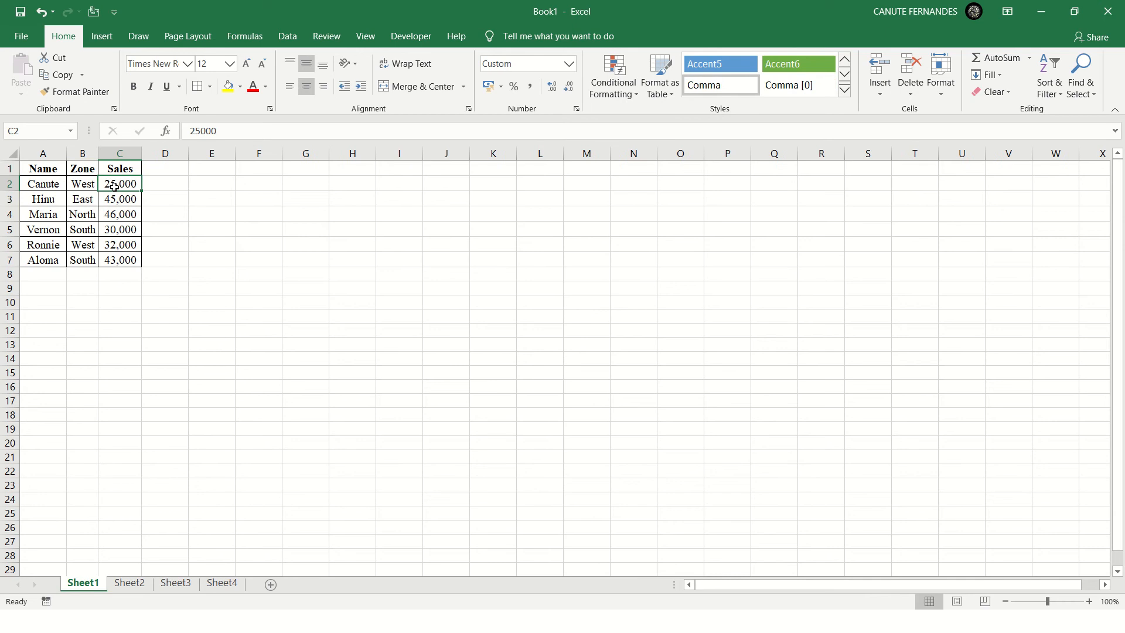
# - Start a formula in C8, below the sales figures, with a reference to C2
pyautogui.press('Home')
pyautogui.hotkey('ctrl', 'Down')
pyautogui.press('Down')
pyautogui.press('Right')
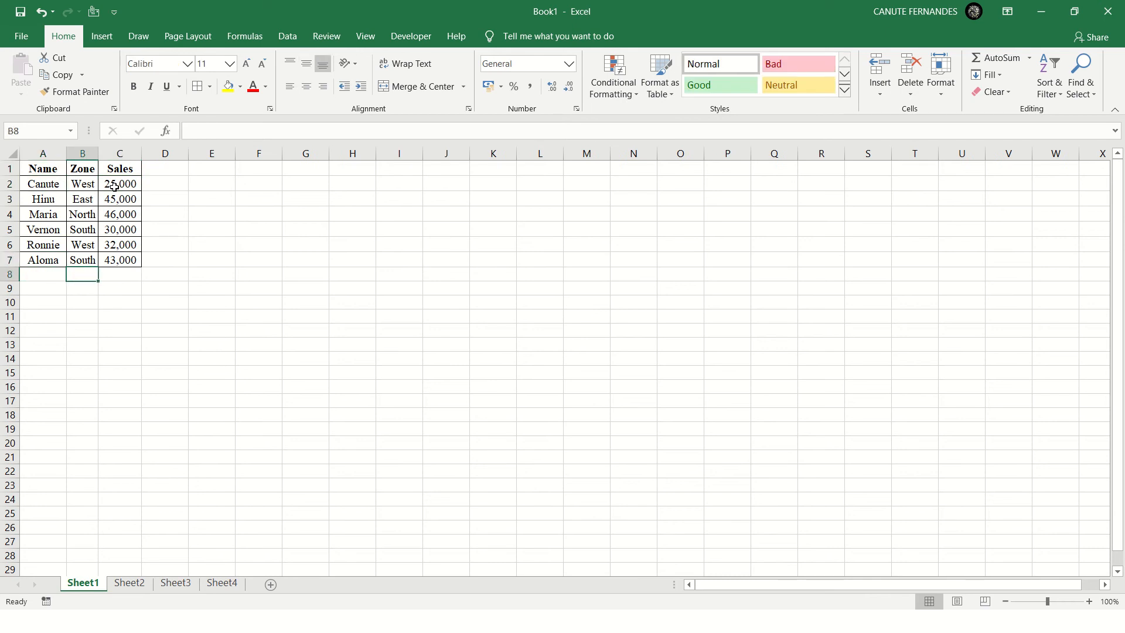
pyautogui.press('Up')
pyautogui.press('Down')
pyautogui.press('Right')
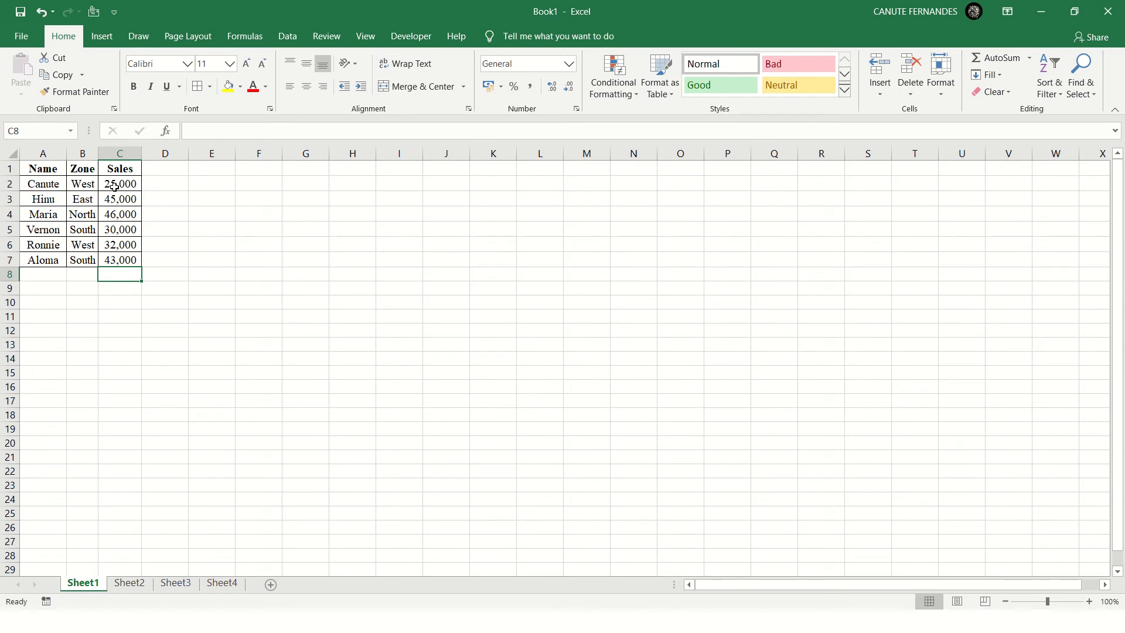
pyautogui.write('=')
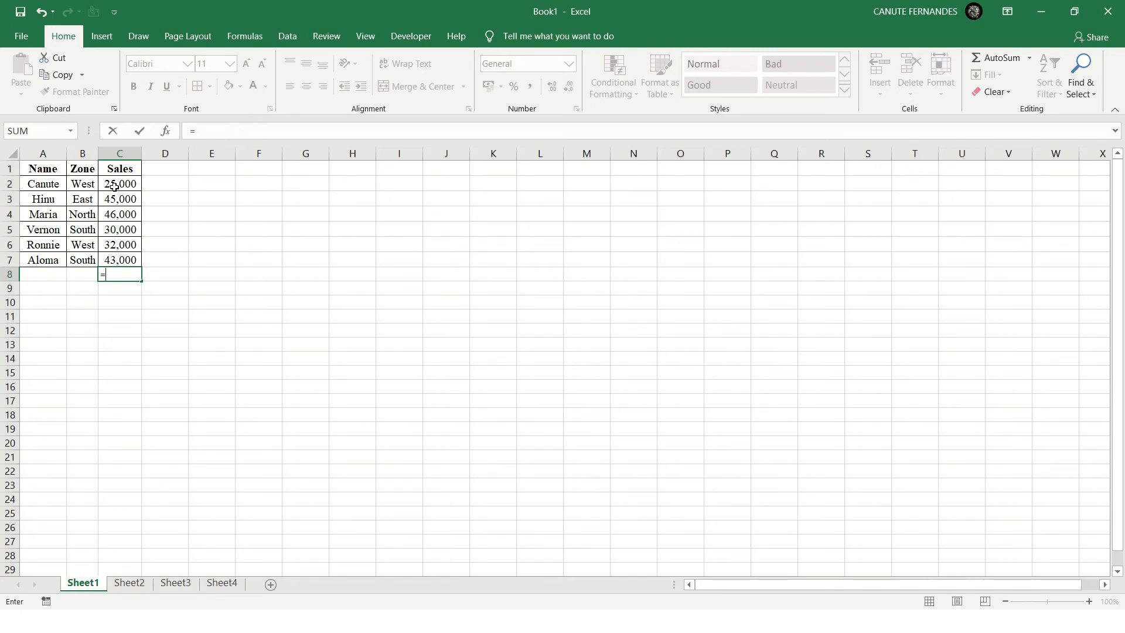
pyautogui.press('Up')
pyautogui.press('Up')
pyautogui.press('Up')
pyautogui.press('Up')
pyautogui.press('Up')
pyautogui.press('Up')
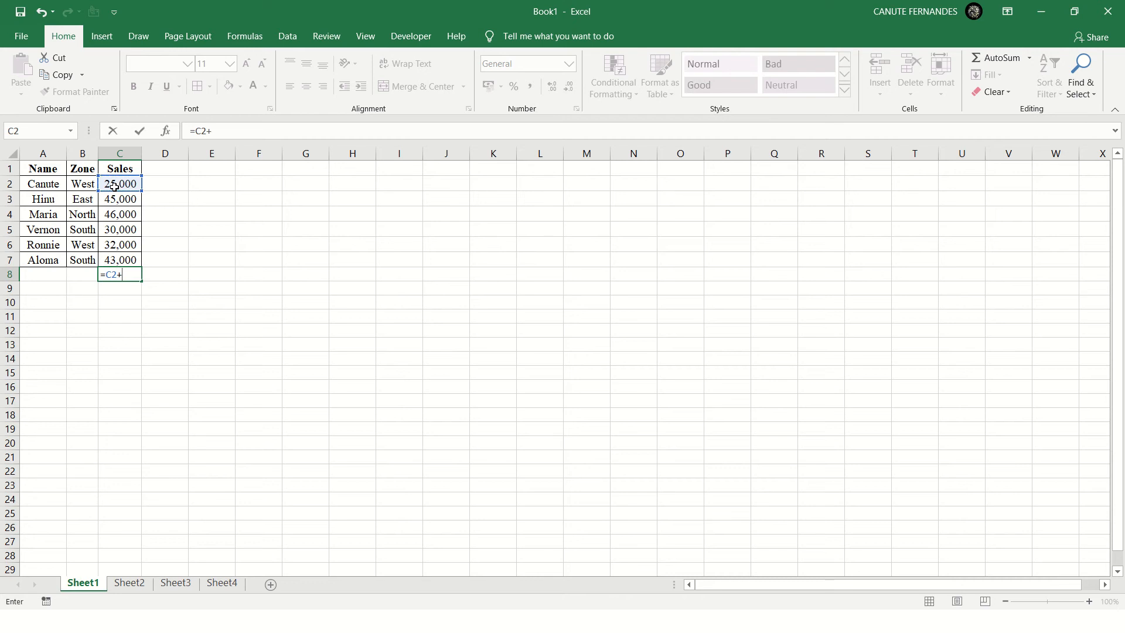
# - Extend the addition formula in C8 with references to C3 and C4
pyautogui.write('+')
pyautogui.press('Down')
pyautogui.press('Up')
pyautogui.press('Up')
pyautogui.press('Up')
pyautogui.press('Up')
pyautogui.press('Up')
pyautogui.press('Up')
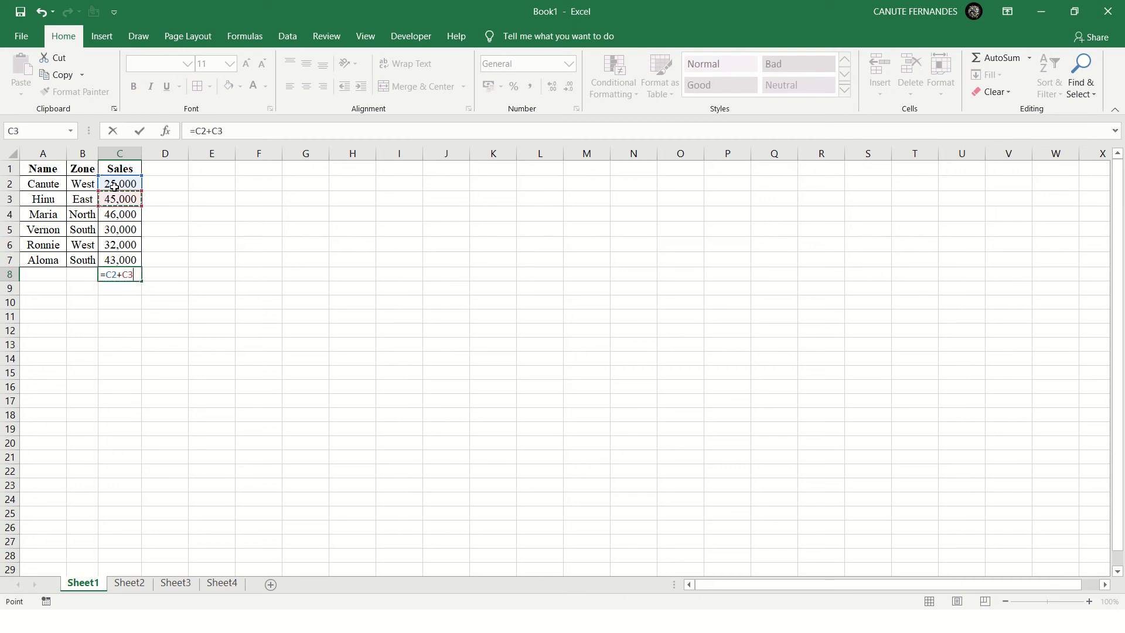
pyautogui.write('+')
pyautogui.press('Up')
pyautogui.press('Up')
pyautogui.press('Up')
pyautogui.press('Up')
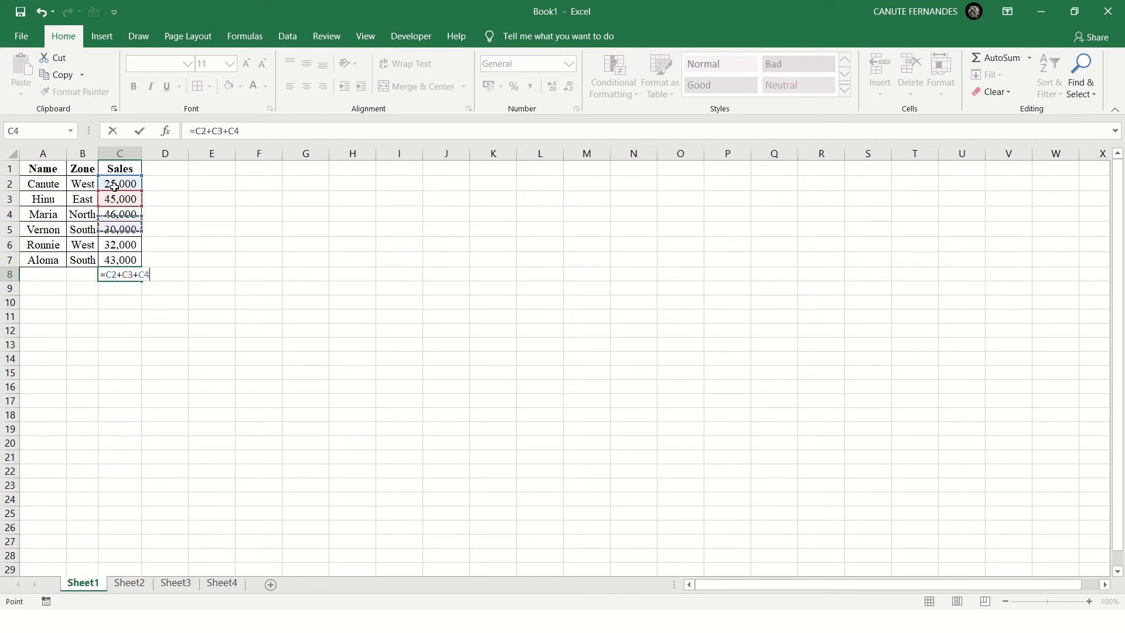
# - Add C5, C6 and C7 to complete the C8 formula as =C2+C3+C4+C5+C6+C7
pyautogui.write('+{')
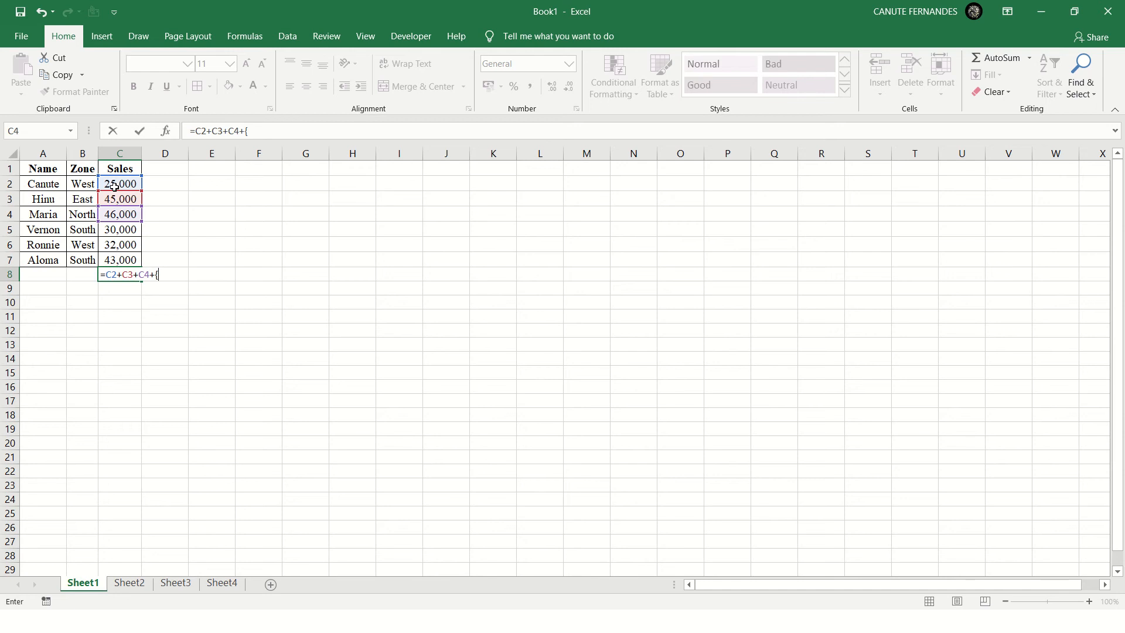
pyautogui.press('BackSpace')
pyautogui.press('Up')
pyautogui.press('Up')
pyautogui.press('Up')
pyautogui.write('+')
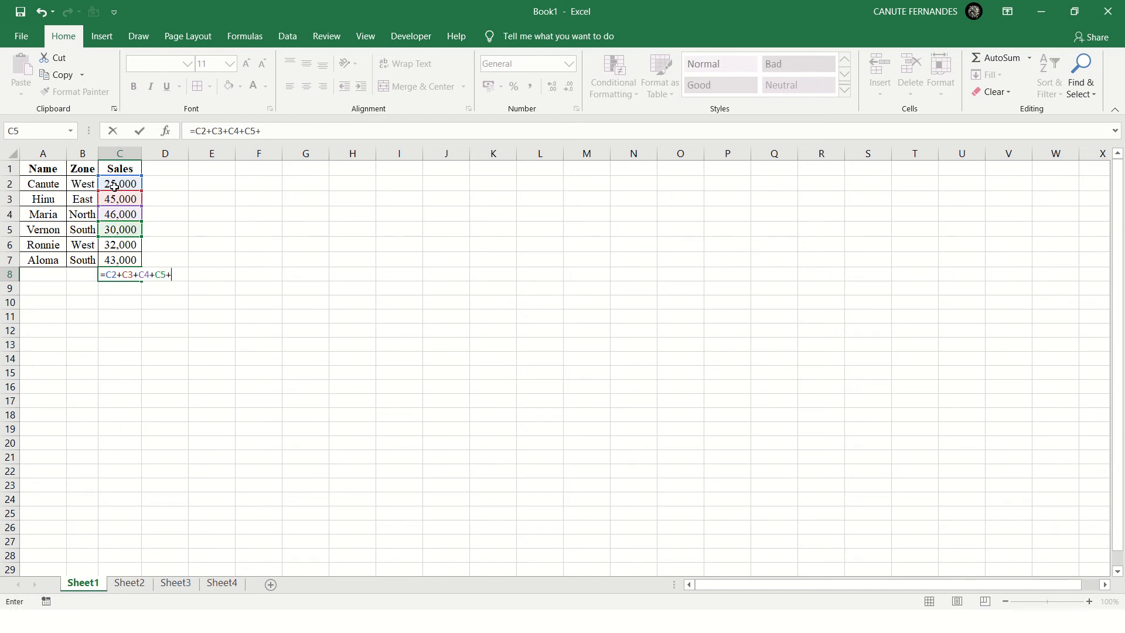
pyautogui.press('Up')
pyautogui.press('Up')
pyautogui.write('+')
pyautogui.press('Up')
pyautogui.press('Up')
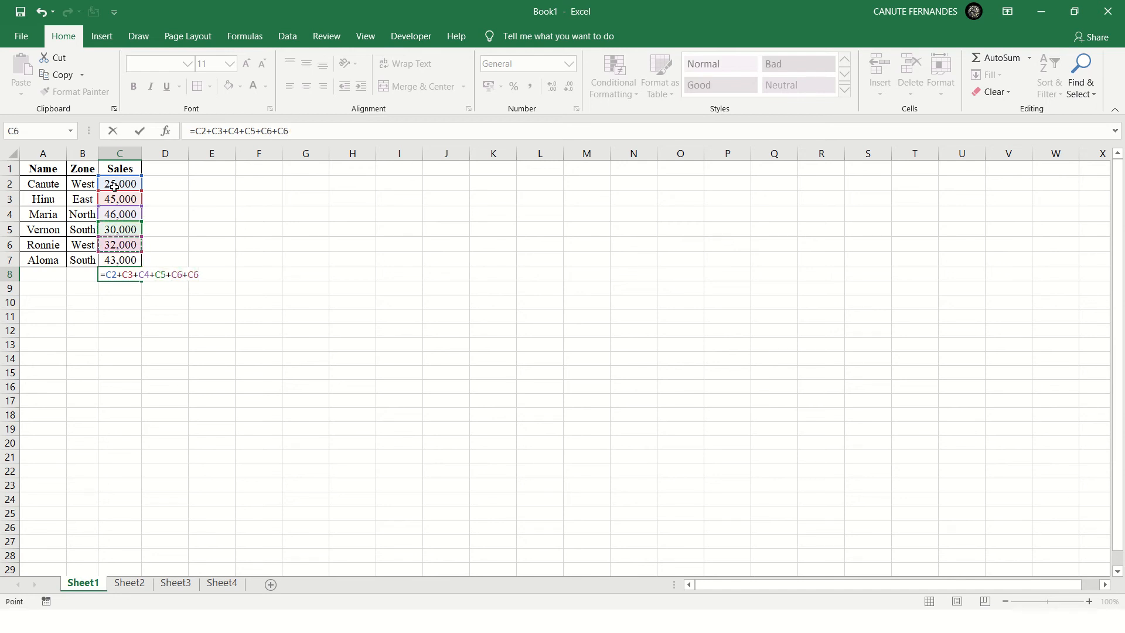
pyautogui.press('Down')
pyautogui.hotkey('ctrl', 'Return')
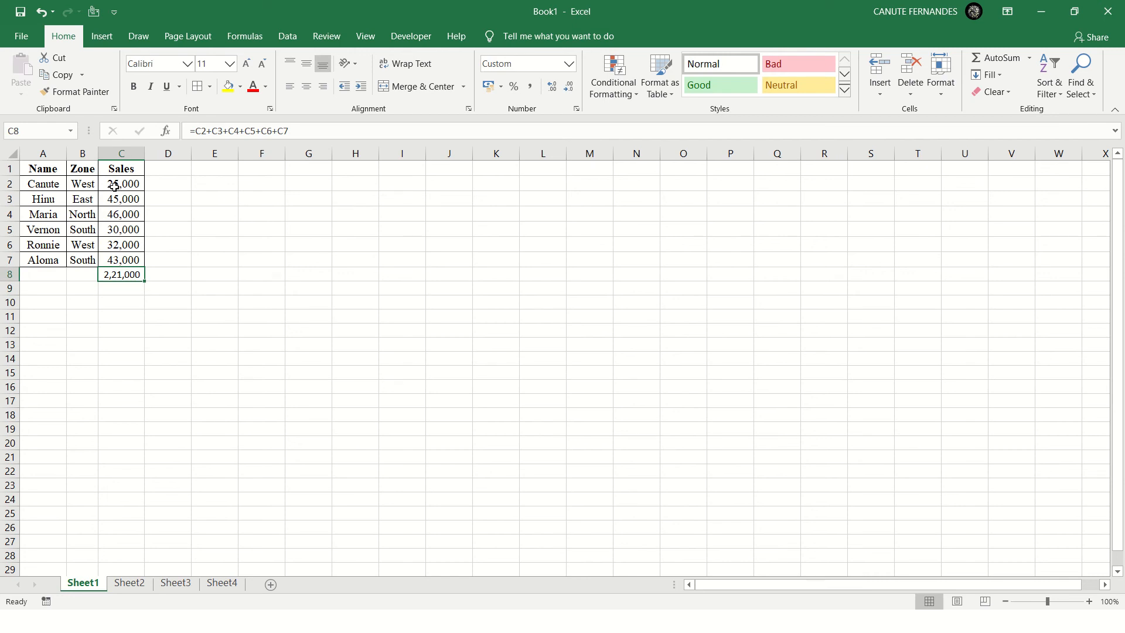
# - Total the sales in C9 with the function formula =SUM(C2:C7)
pyautogui.press('Down')
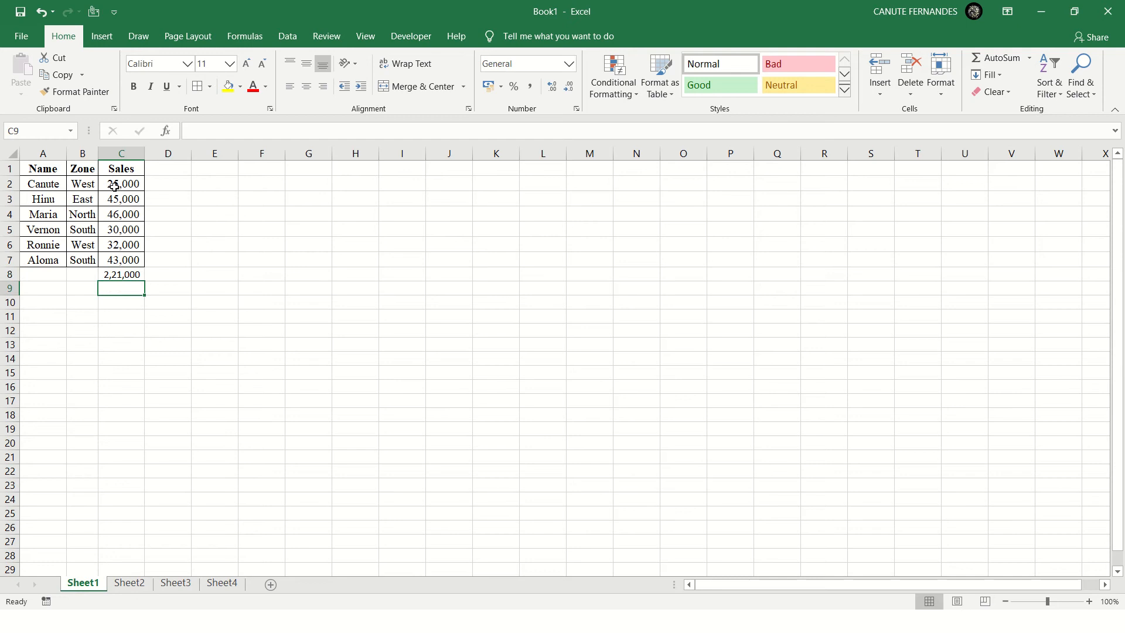
pyautogui.write('=sum')
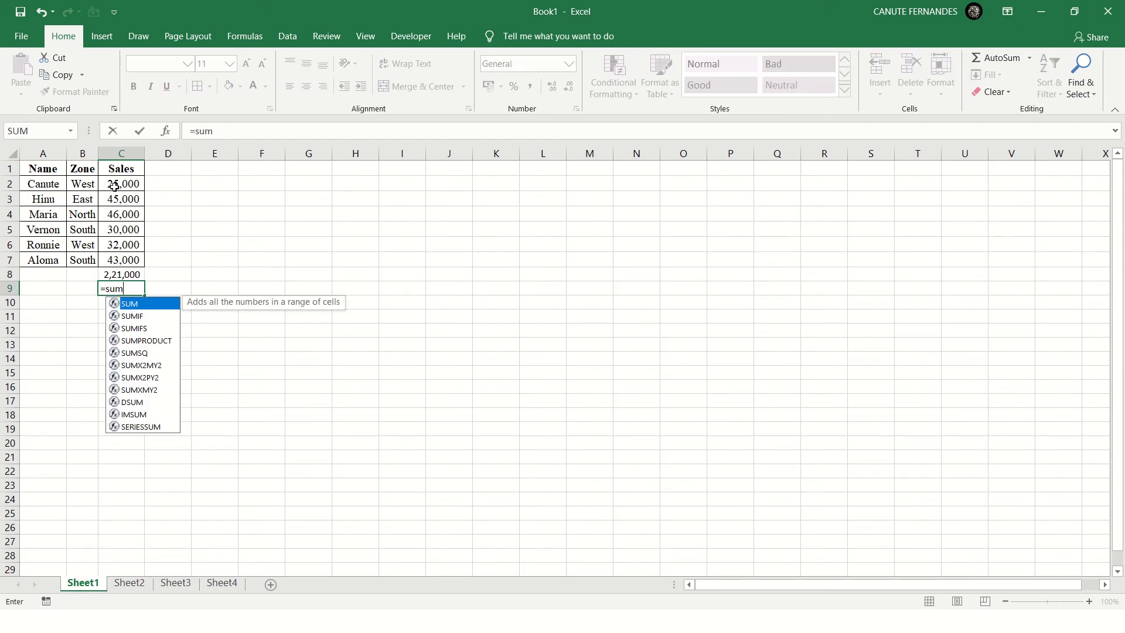
pyautogui.press('Tab')
pyautogui.press('Up')
pyautogui.press('Up')
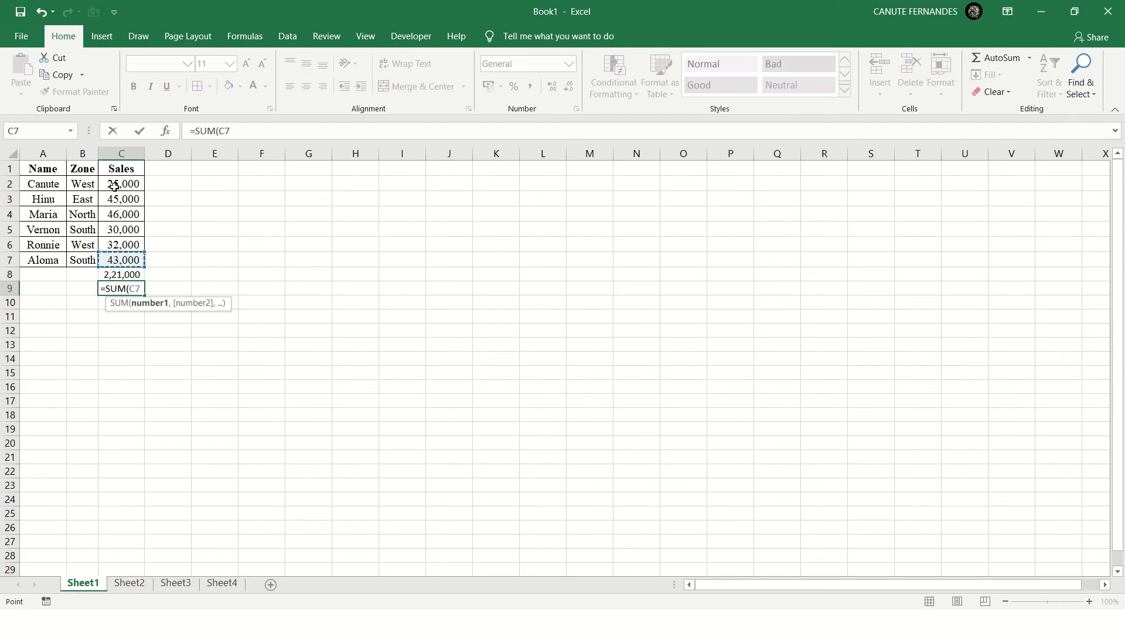
pyautogui.hotkey('shift', 'Up')
pyautogui.hotkey('shift', 'Up')
pyautogui.hotkey('shift', 'Up')
pyautogui.hotkey('shift', 'Up')
pyautogui.moveTo(115, 186); pyautogui.dragTo(114, 186)
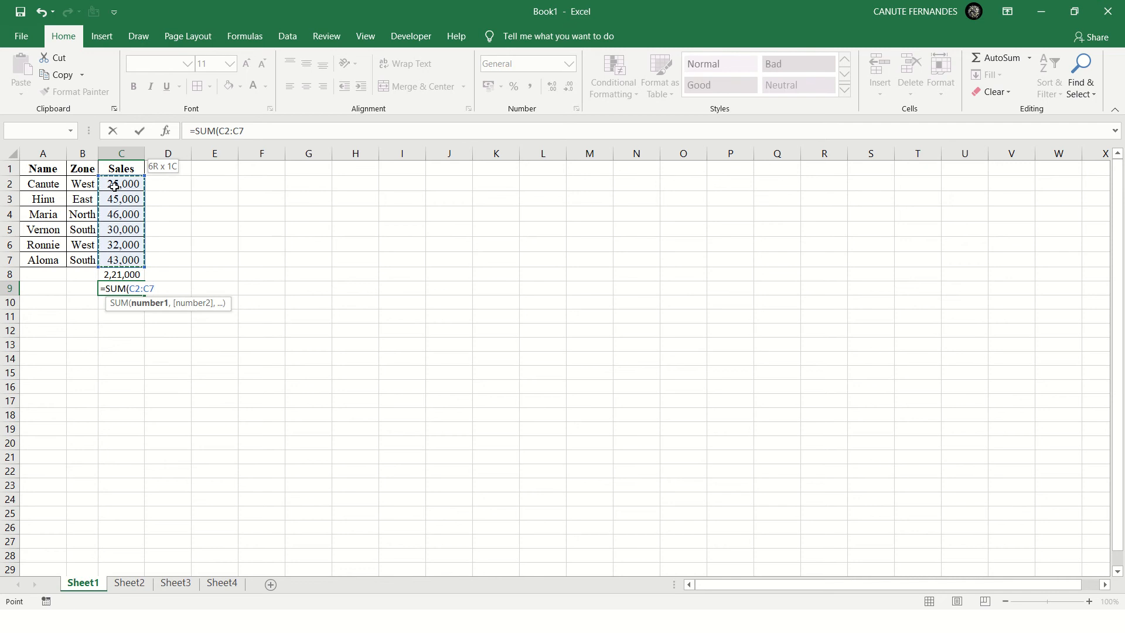
pyautogui.hotkey('ctrl', 'Return')
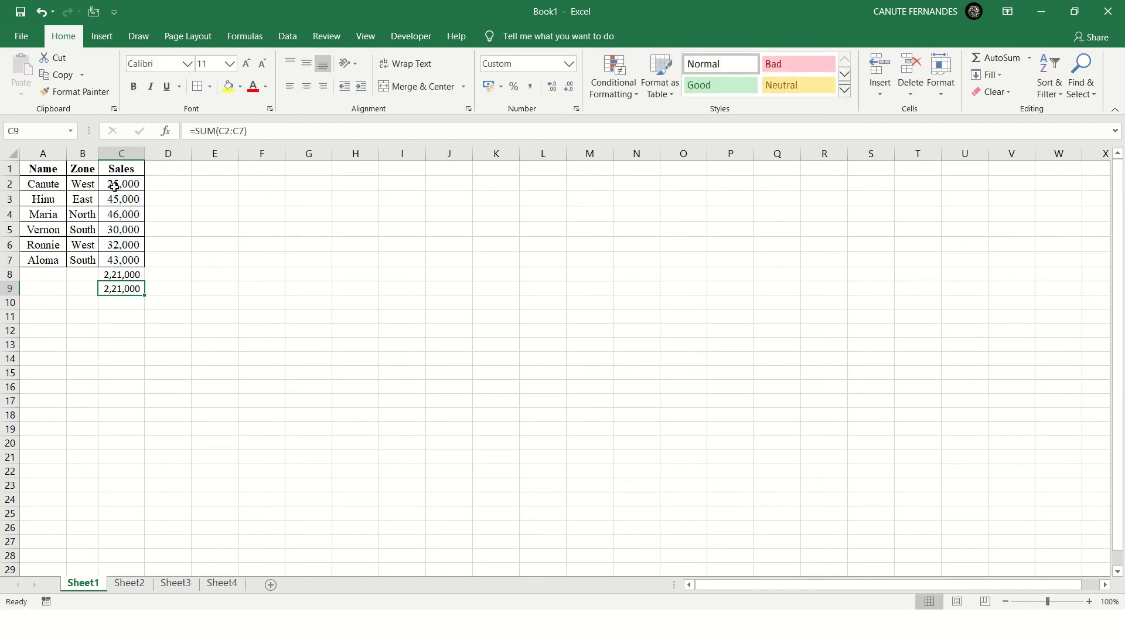
# - Clear both sales totals from C8:C9
pyautogui.press('Up')
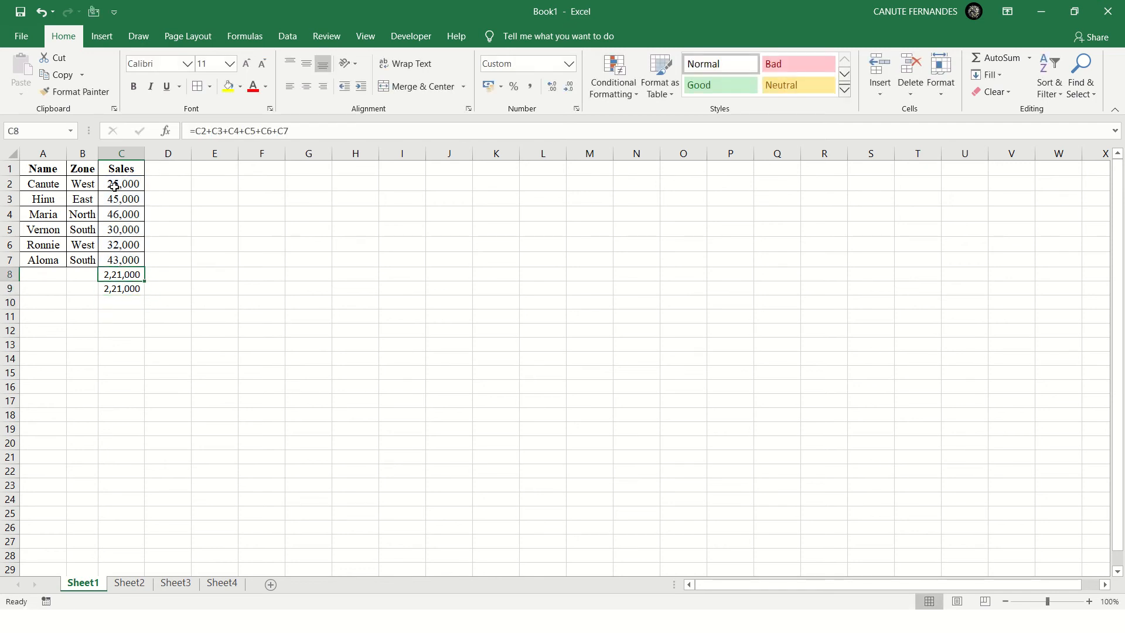
pyautogui.press('Down')
pyautogui.press('Up')
pyautogui.hotkey('shift', 'Down')
pyautogui.press('Delete')
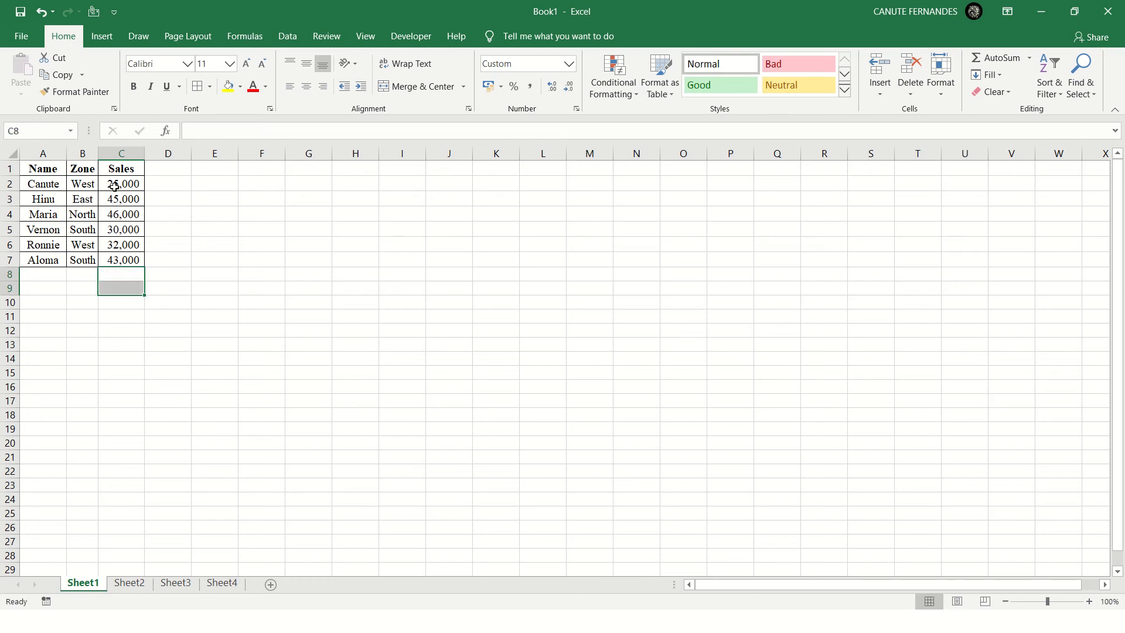
# - Total the sales figures C2:C7 in C8 with AutoSum
pyautogui.hotkey('shift', 'Up')
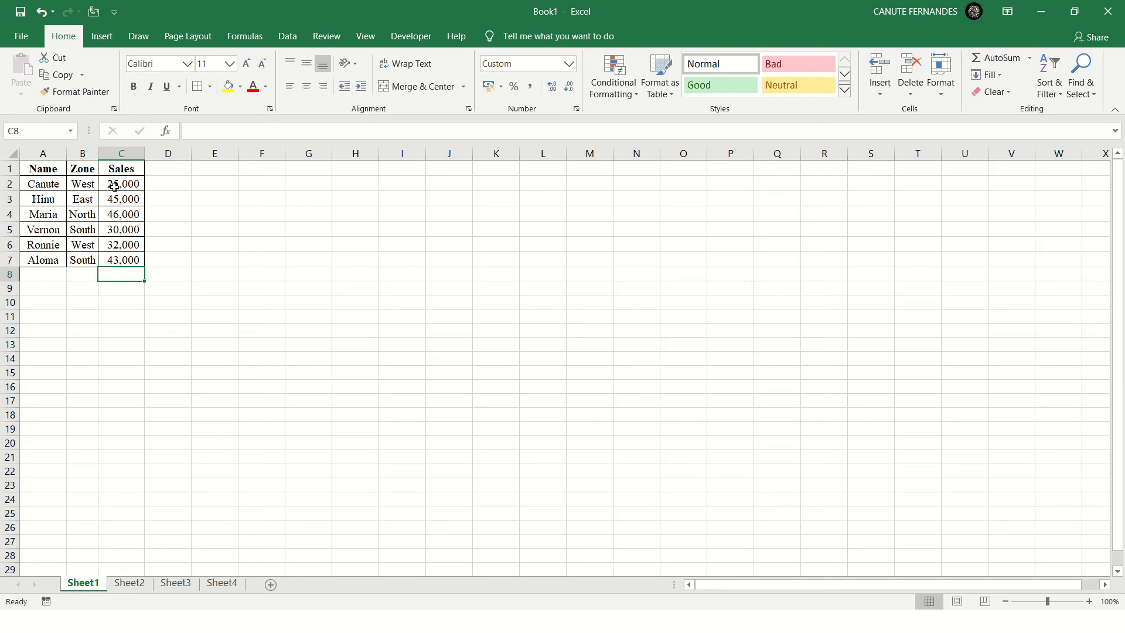
pyautogui.hotkey('alt', '=')
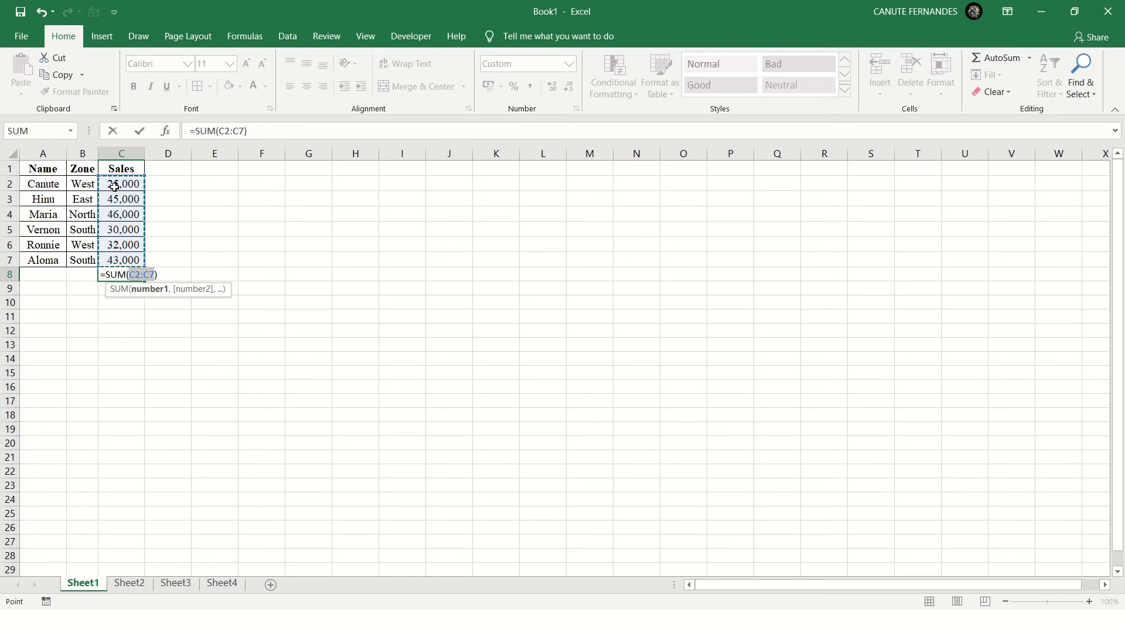
pyautogui.press('Return')
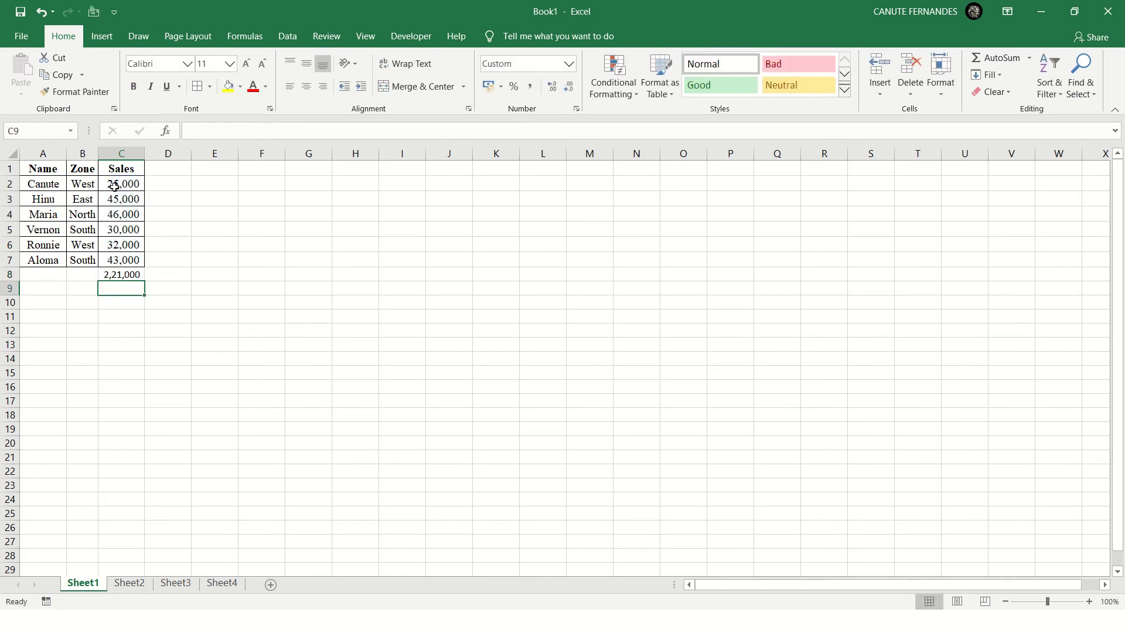
# - Compare the font and formatting of the total in C8 with the last sales figure in C7
pyautogui.press('Up')
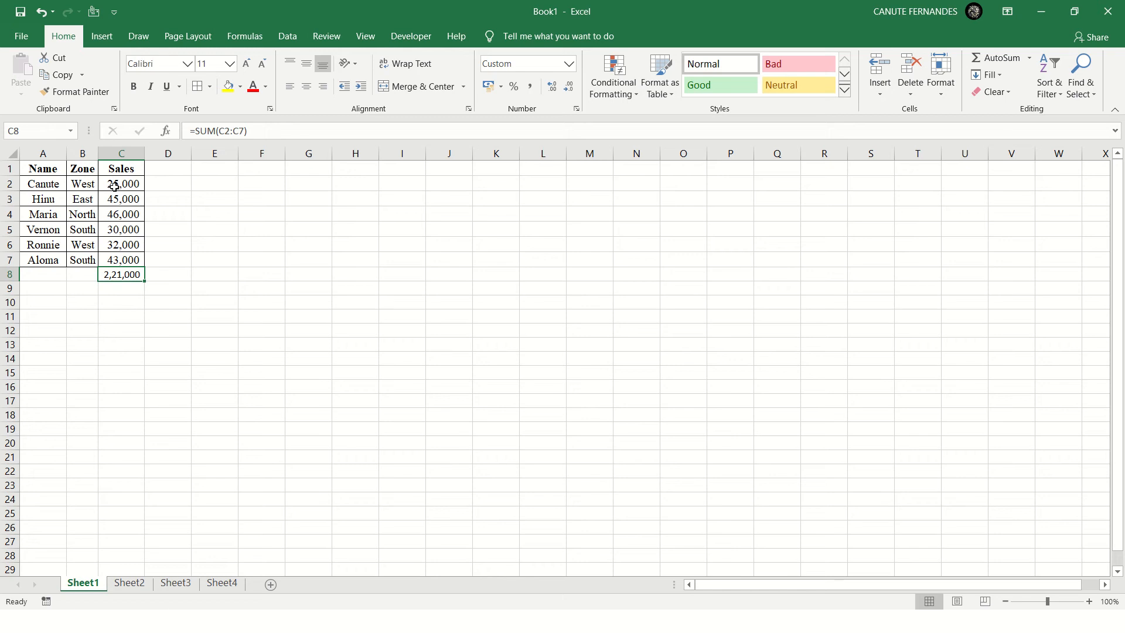
pyautogui.press('Up')
pyautogui.press('Down')
pyautogui.press('Up')
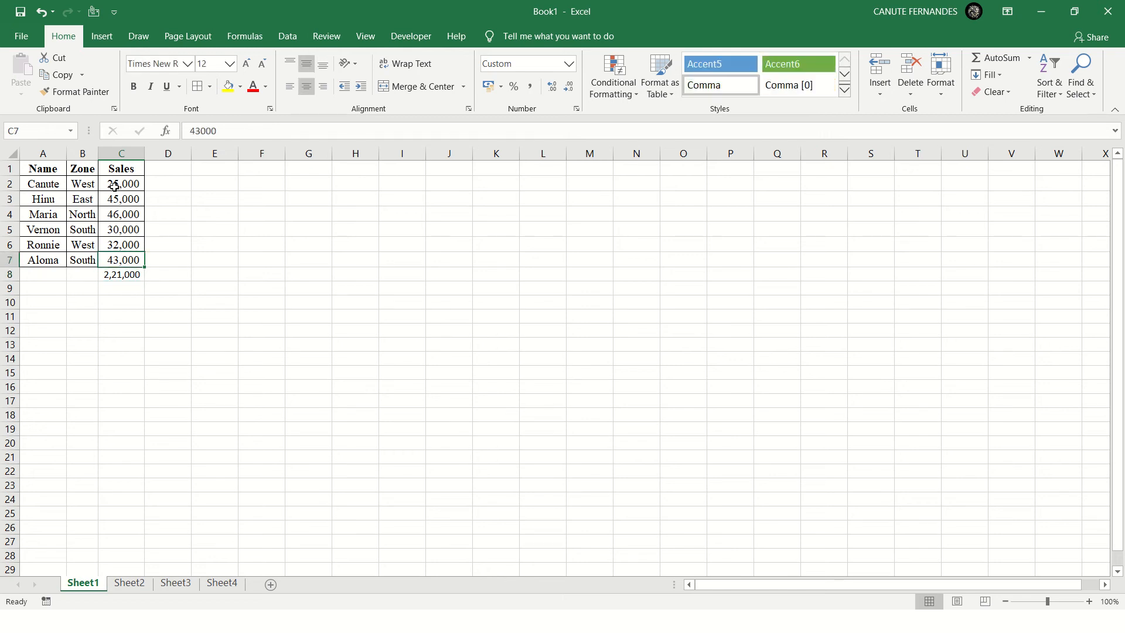
pyautogui.press('Down')
pyautogui.press('Up')
pyautogui.press('Down')
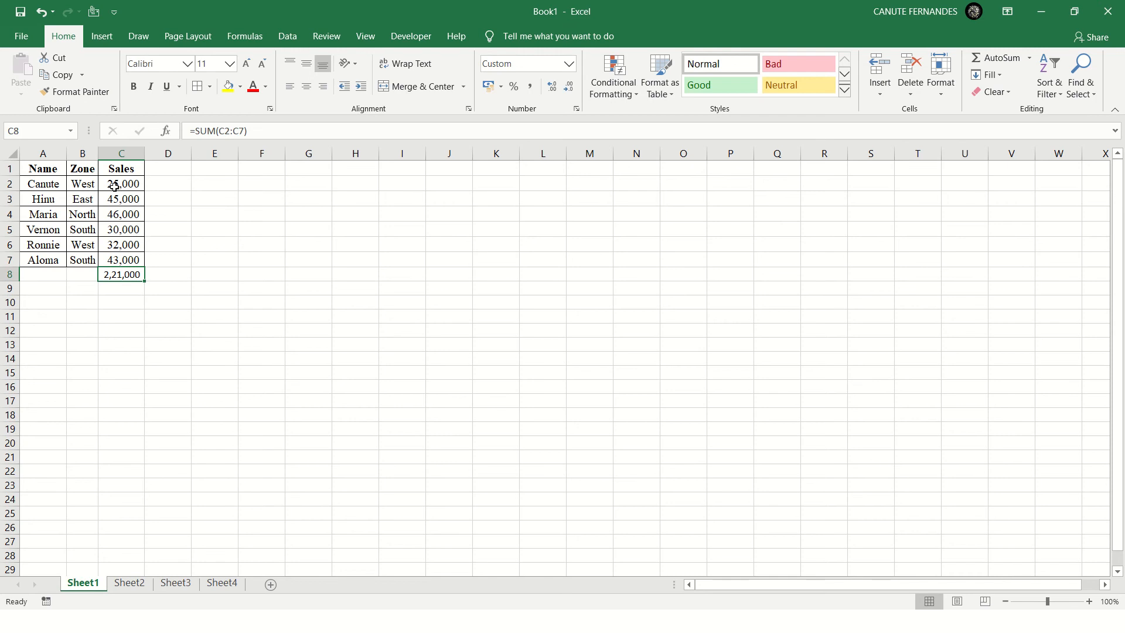
pyautogui.press('Up')
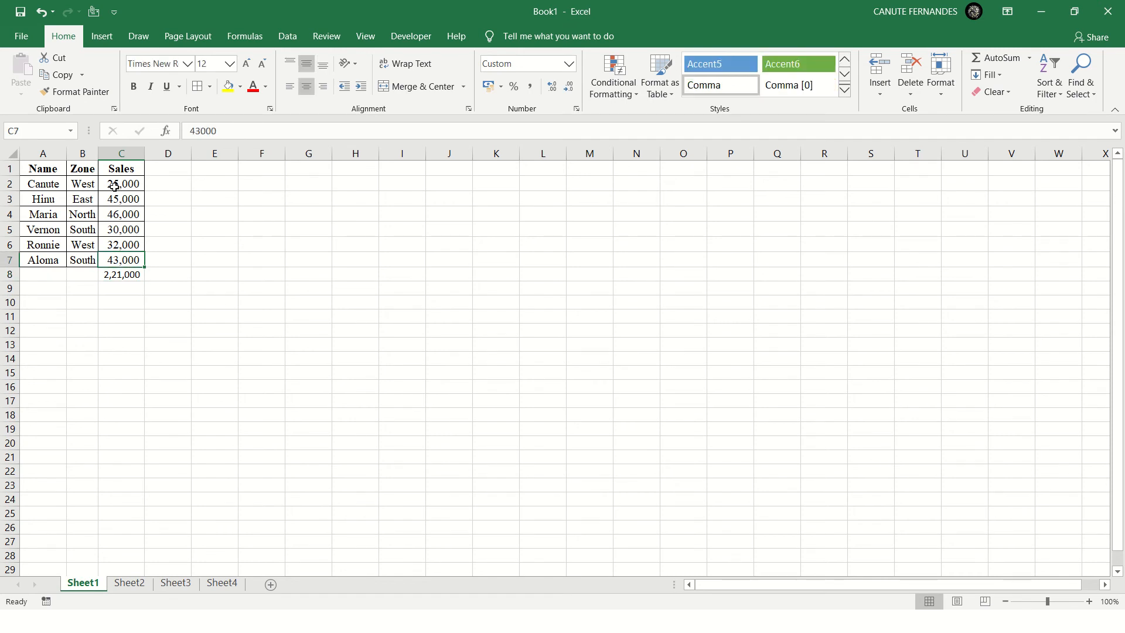
pyautogui.press('Down')
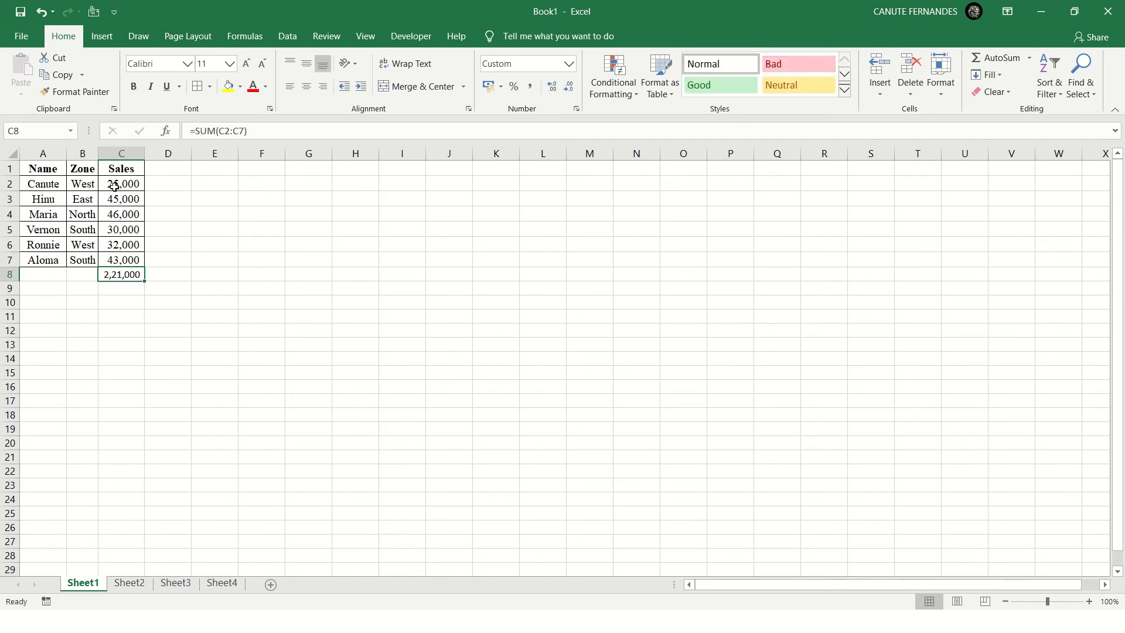
pyautogui.click(187, 64)
pyautogui.click(429, 247)
# - Copy the formatting of C7 to the total in C8 with Format Painter and fit the Sales column's width to its contents
pyautogui.click(135, 260)
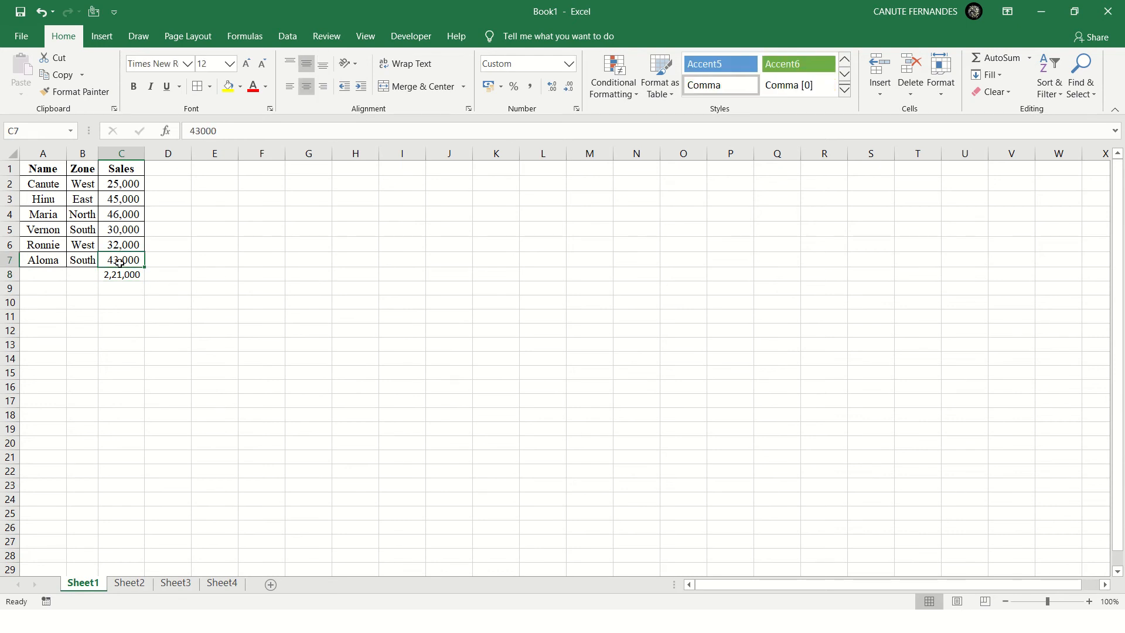
pyautogui.click(85, 92)
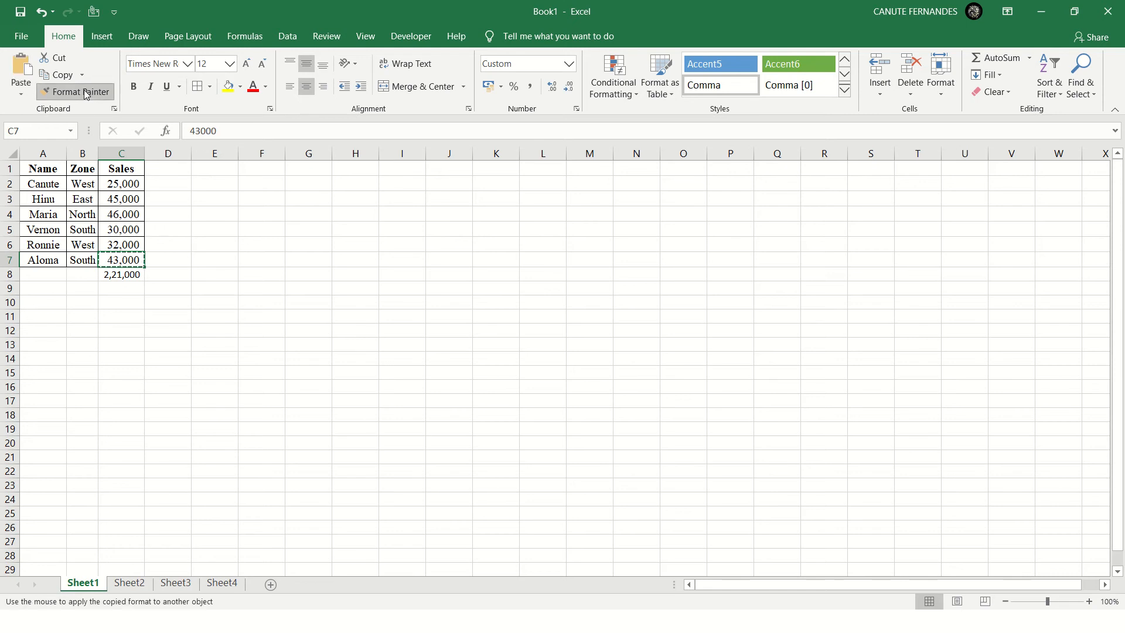
pyautogui.click(124, 274)
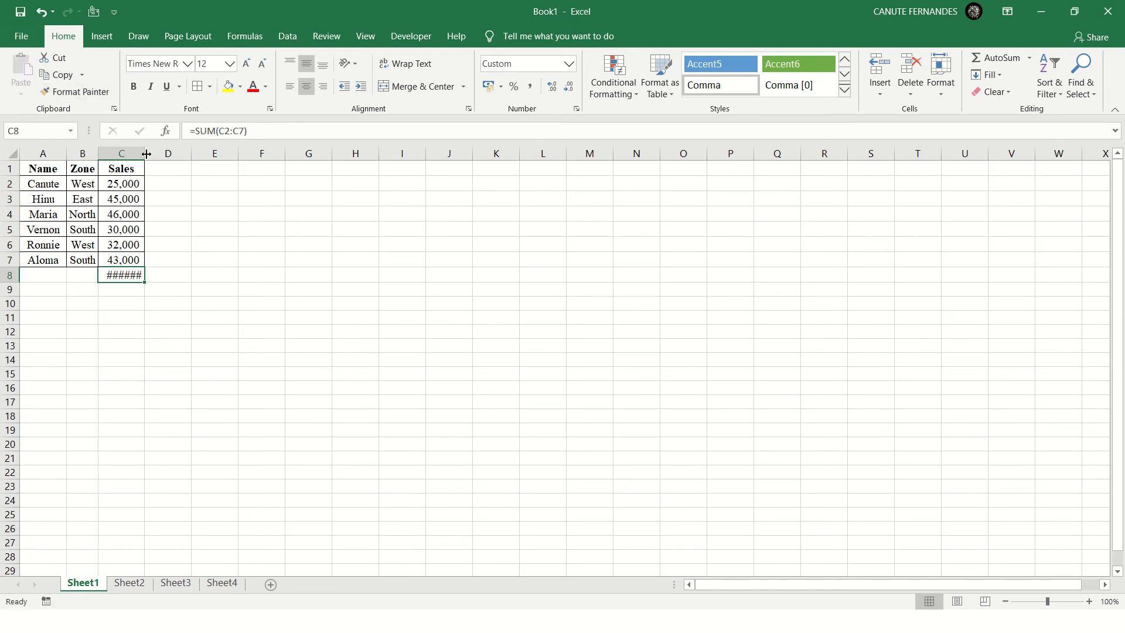
pyautogui.moveTo(112, 275)
pyautogui.doubleClick(145, 154)
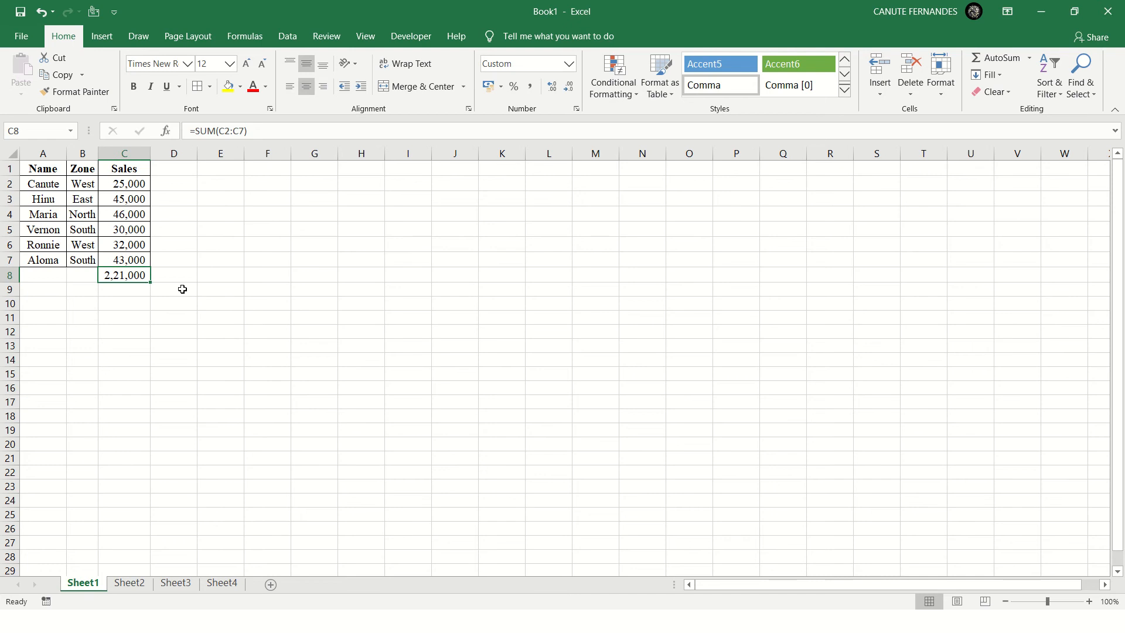
# - Enter the label Grand Total in A8 for the total row
pyautogui.press('Left')
pyautogui.press('Left')
pyautogui.write('Gr')
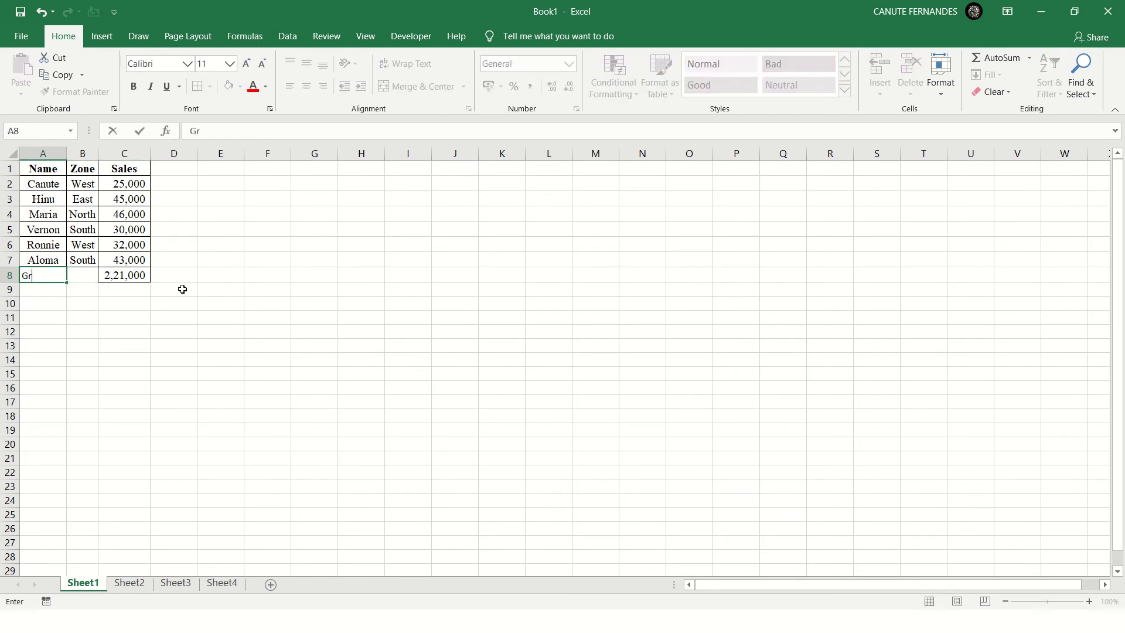
pyautogui.write('and Total')
pyautogui.press('Tab')
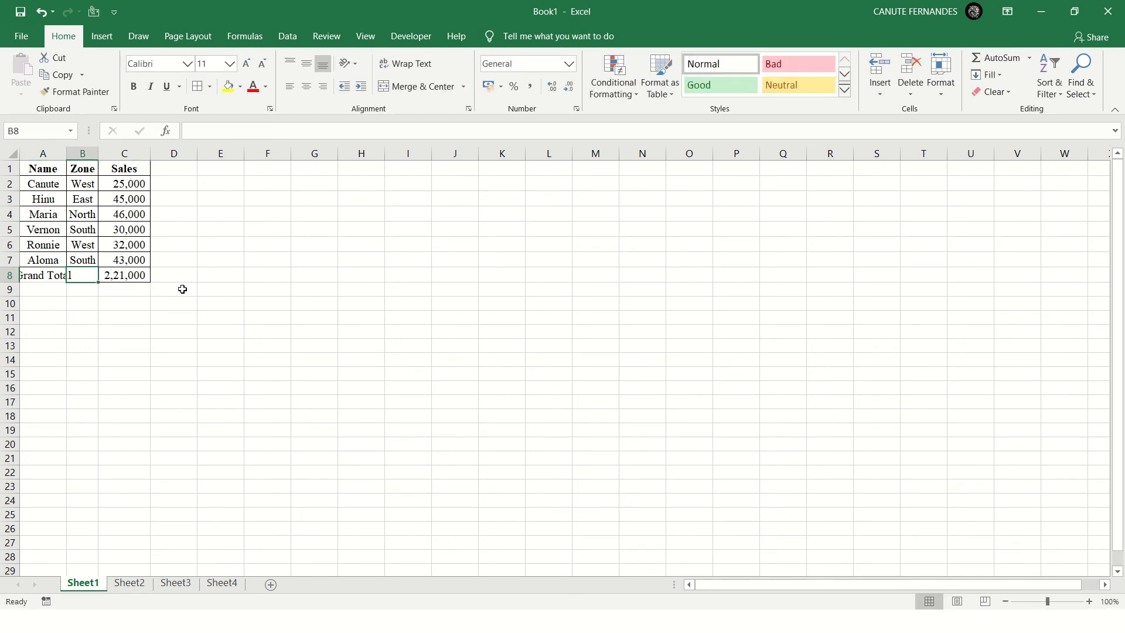
# - Replace the label in A8 with Total Sales
pyautogui.press('Left')
pyautogui.write('Tpo')
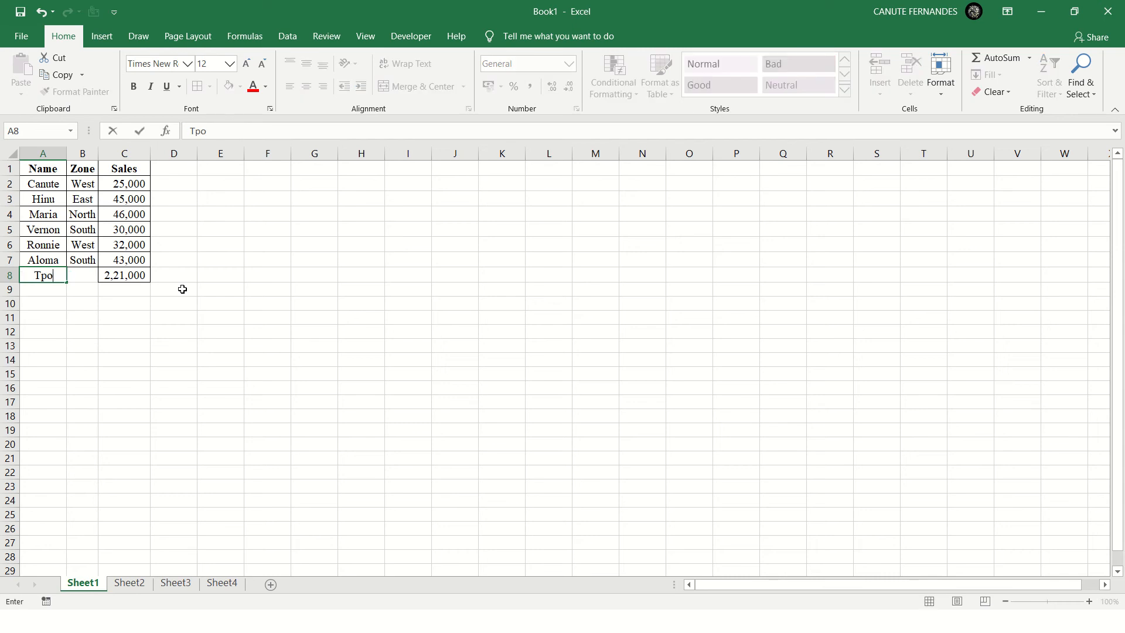
pyautogui.press('BackSpace')
pyautogui.press('BackSpace')
pyautogui.write('otal Sales')
pyautogui.hotkey('ctrl', 'Return')
# - Merge and centre the Total Sales label across A8:B8
pyautogui.hotkey('shift', 'Right')
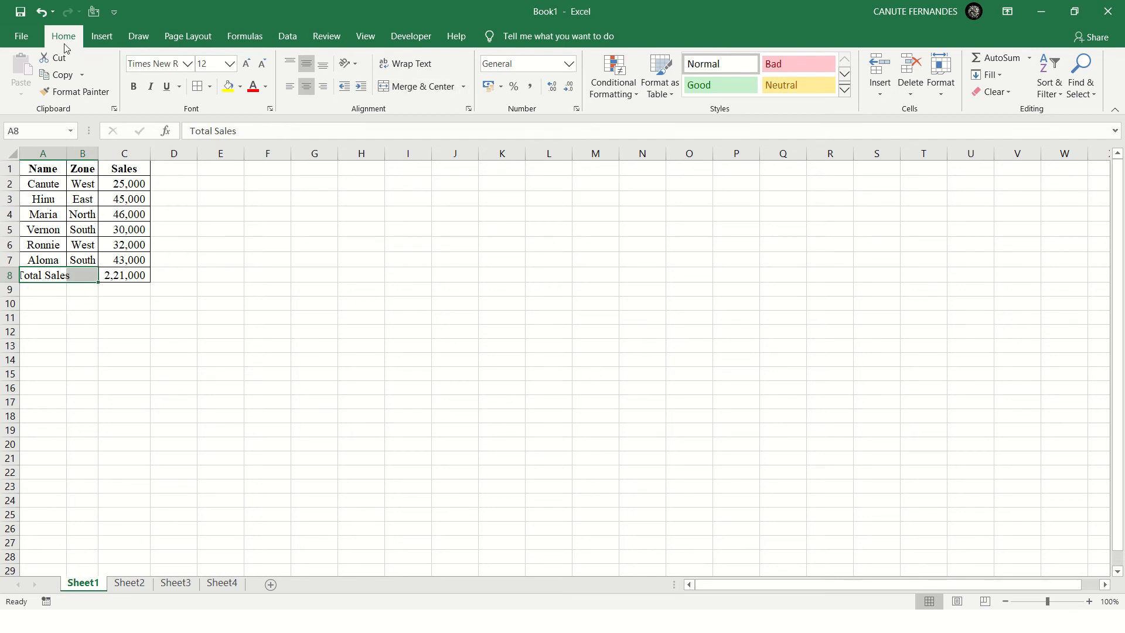
pyautogui.click(464, 86)
pyautogui.click(444, 106)
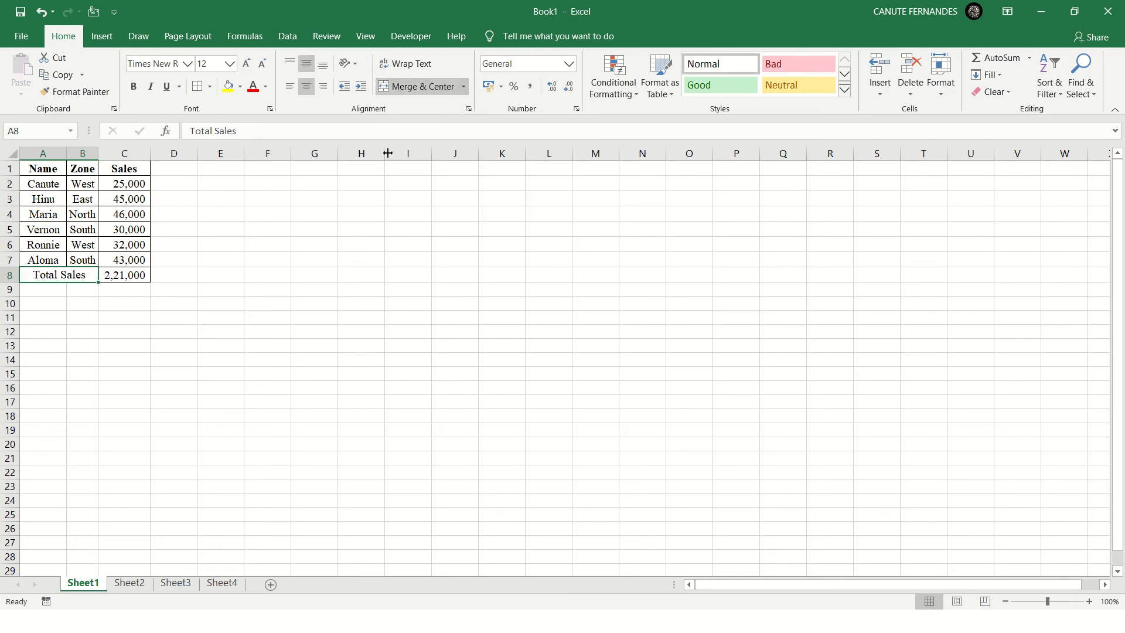
# - Make the Total Sales row, A8:C8, bold
pyautogui.hotkey('shift', 'Right')
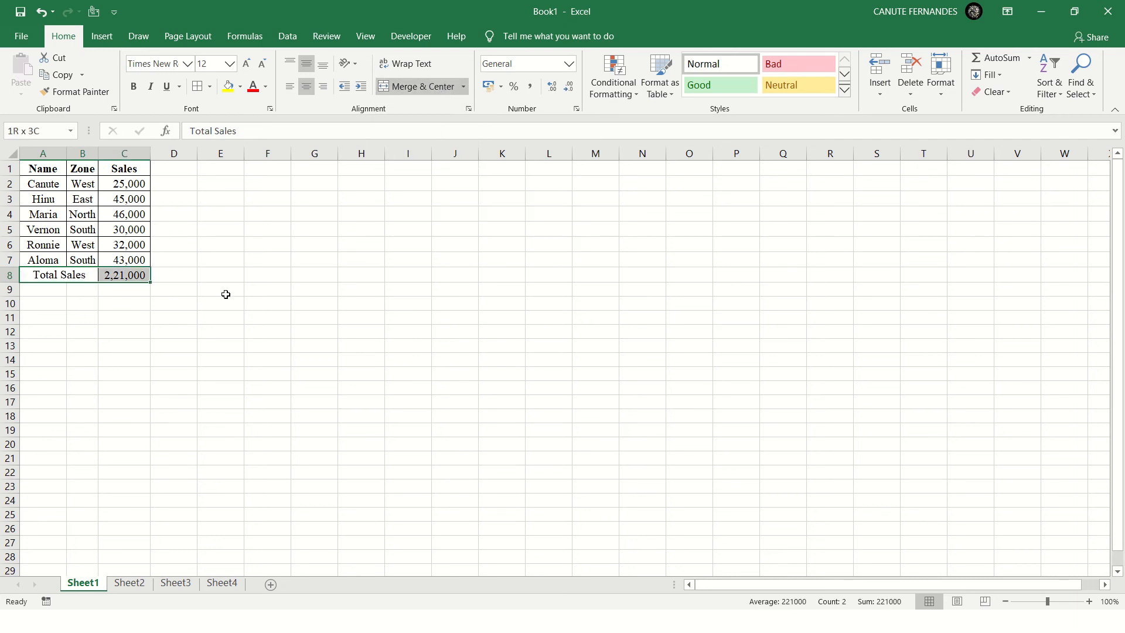
pyautogui.click(134, 86)
pyautogui.click(128, 258)
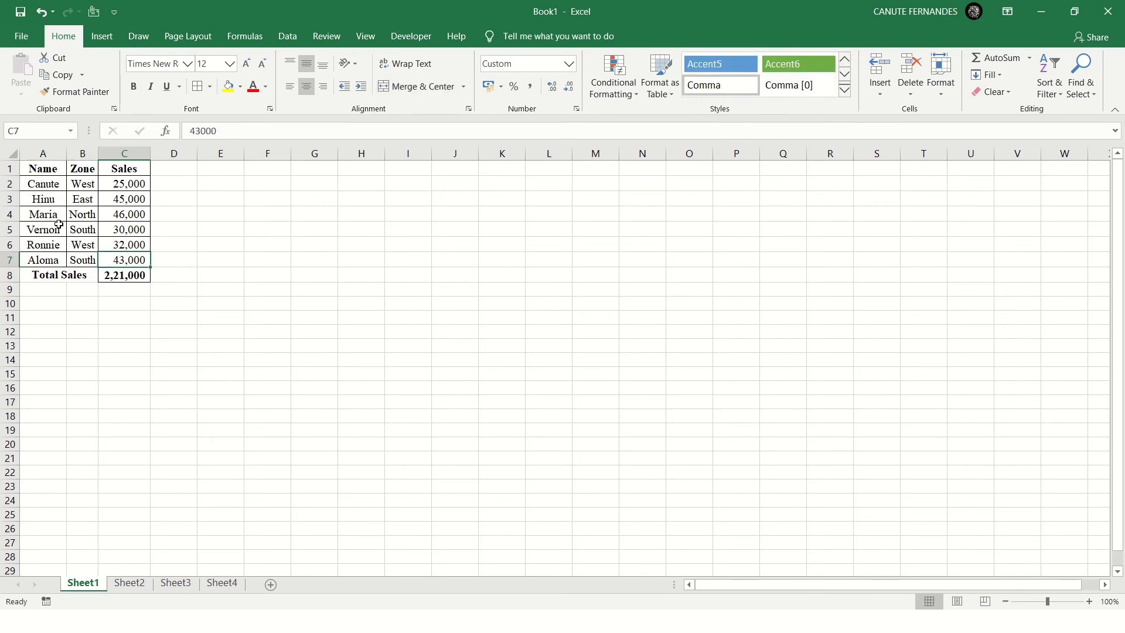
# - Return to the Name header in A1 and switch to the Getting to know Excel slides
pyautogui.moveTo(495, 3)
pyautogui.press('Down')
pyautogui.press('Left')
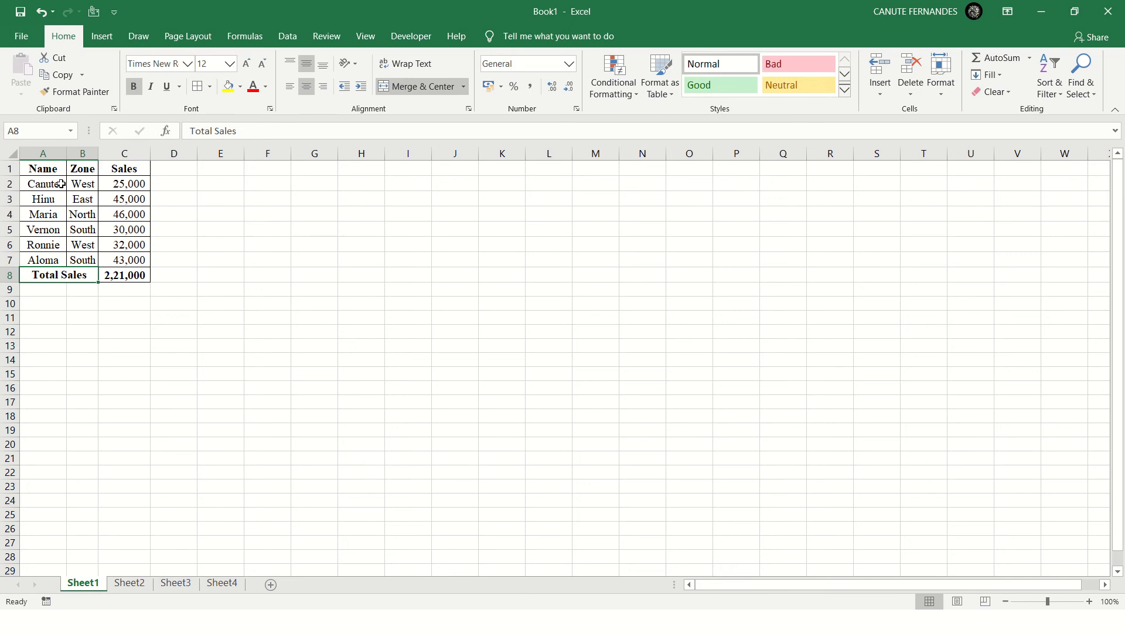
pyautogui.press('Up')
pyautogui.press('Up')
pyautogui.press('Up')
pyautogui.press('Up')
pyautogui.press('Up')
pyautogui.press('Up')
pyautogui.press('Up')
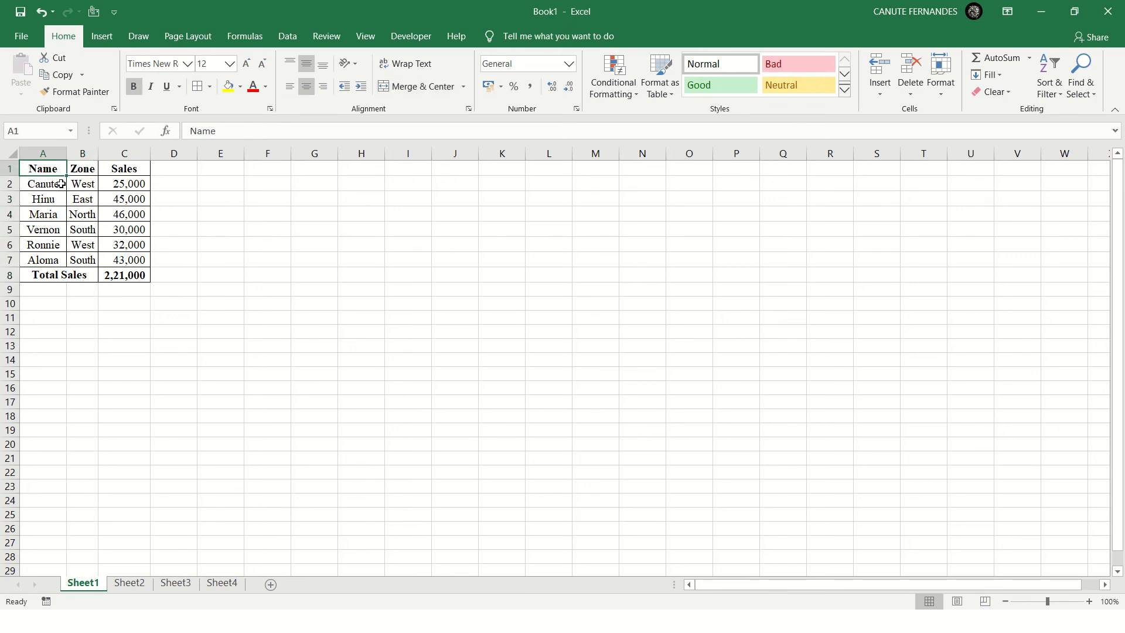
pyautogui.hotkey('alt', 'Tab')
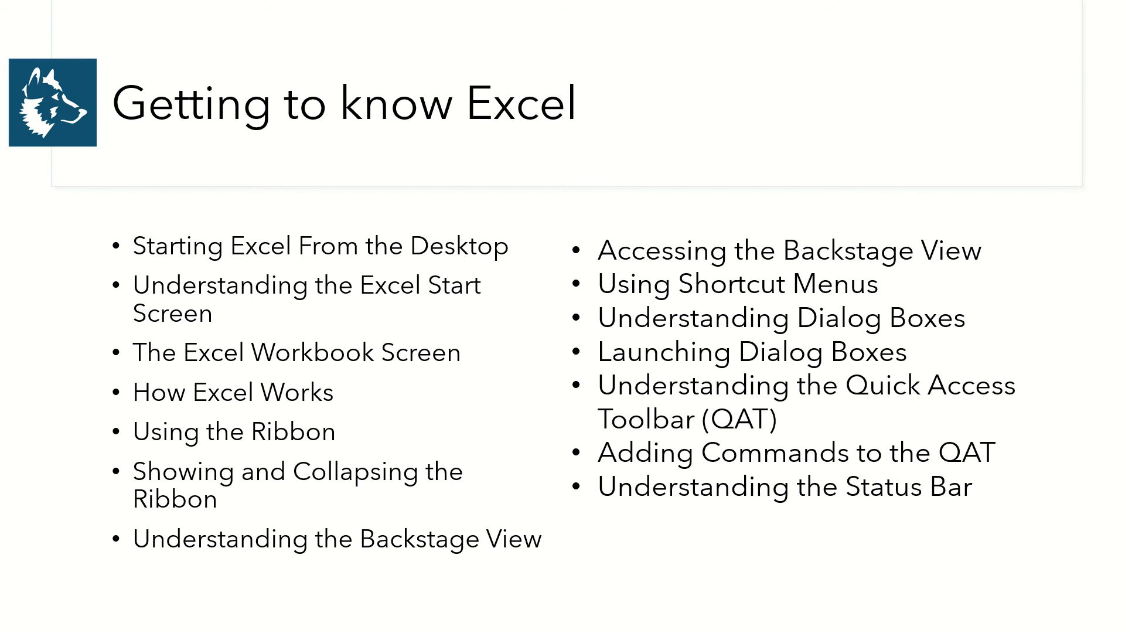
# - Switch back to the Excel workbook and step across the header cells, ending on the Name header in A1
pyautogui.hotkey('alt', 'Tab')
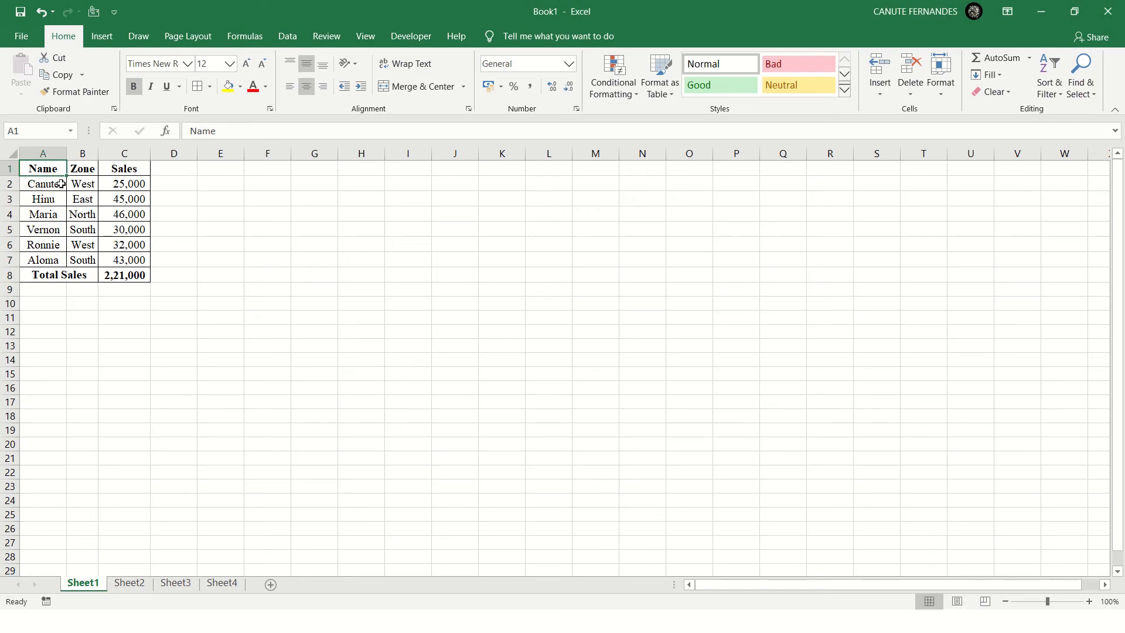
pyautogui.moveTo(261, 6)
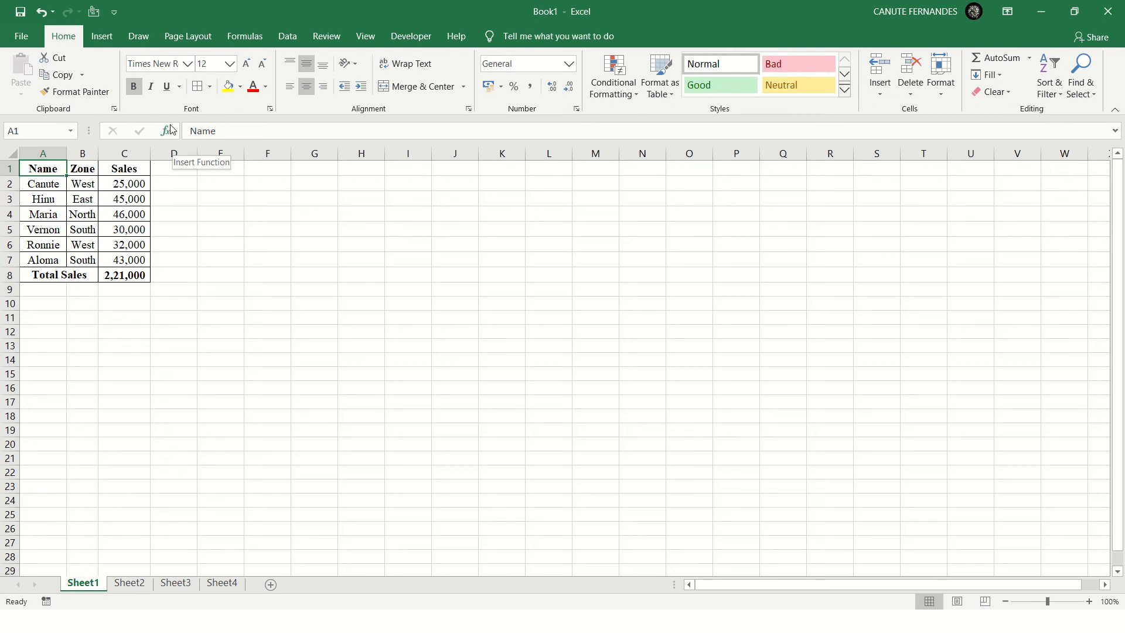
pyautogui.press('Right')
pyautogui.press('Right')
pyautogui.press('Left')
pyautogui.press('Left')
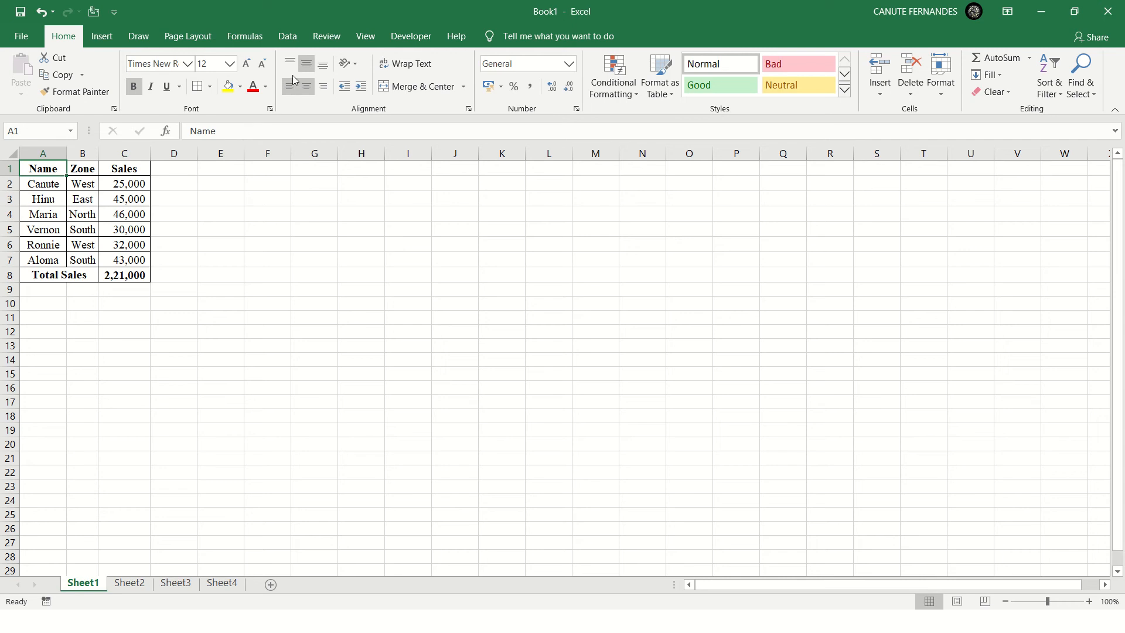
pyautogui.moveTo(349, 5)
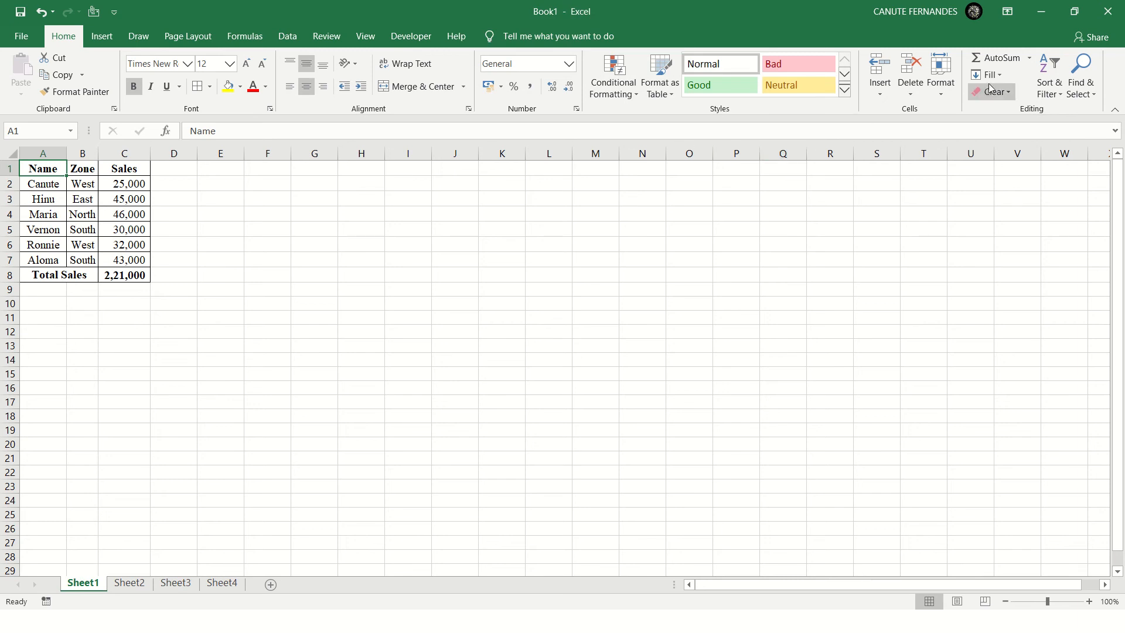
# - Collapse the ribbon with the Show Tabs option, and change its display to Auto-hide Ribbon
pyautogui.click(1007, 12)
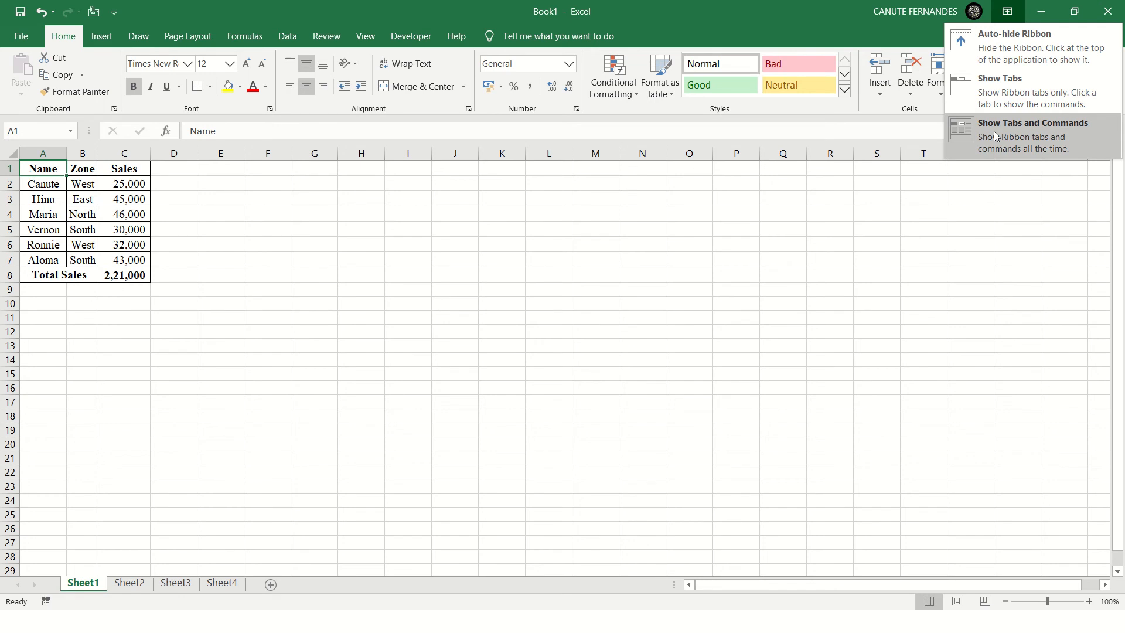
pyautogui.click(995, 98)
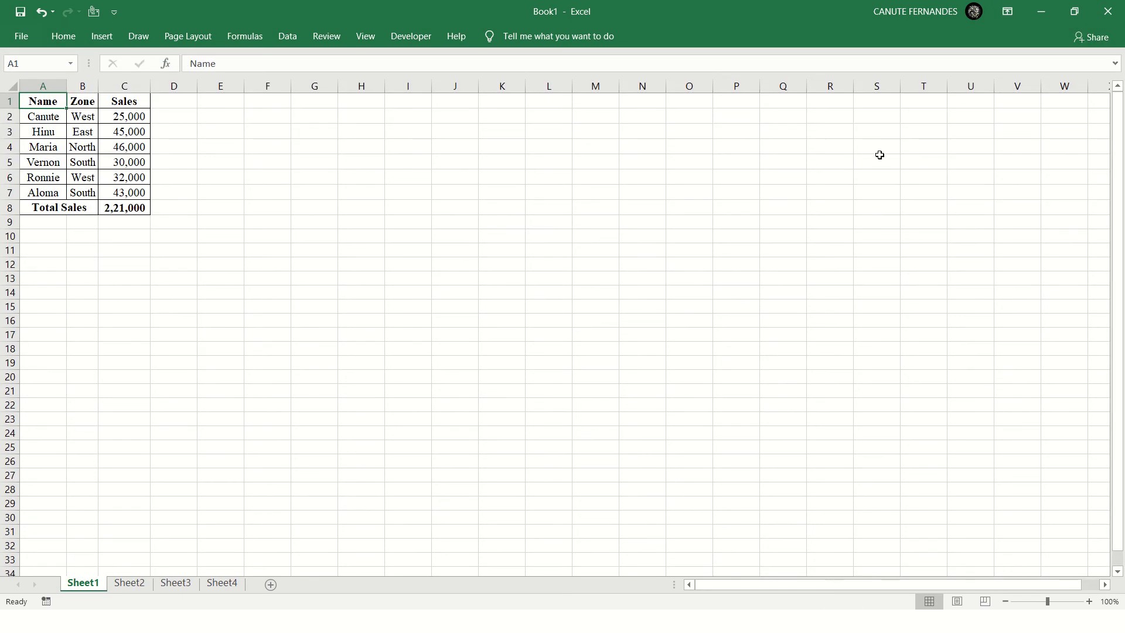
pyautogui.click(1007, 15)
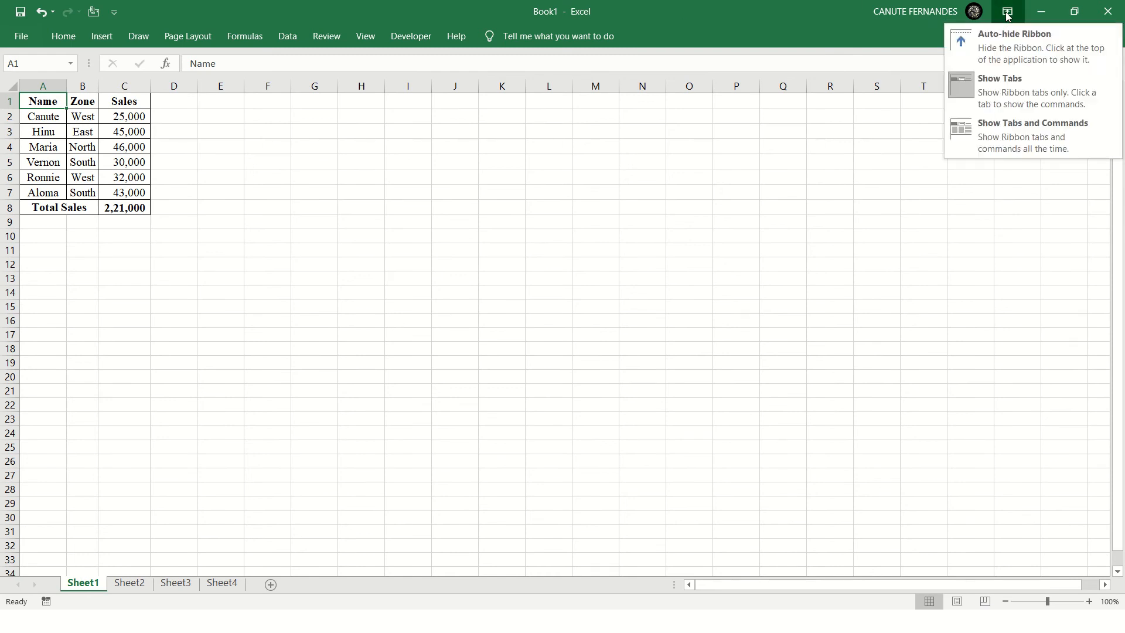
pyautogui.click(998, 52)
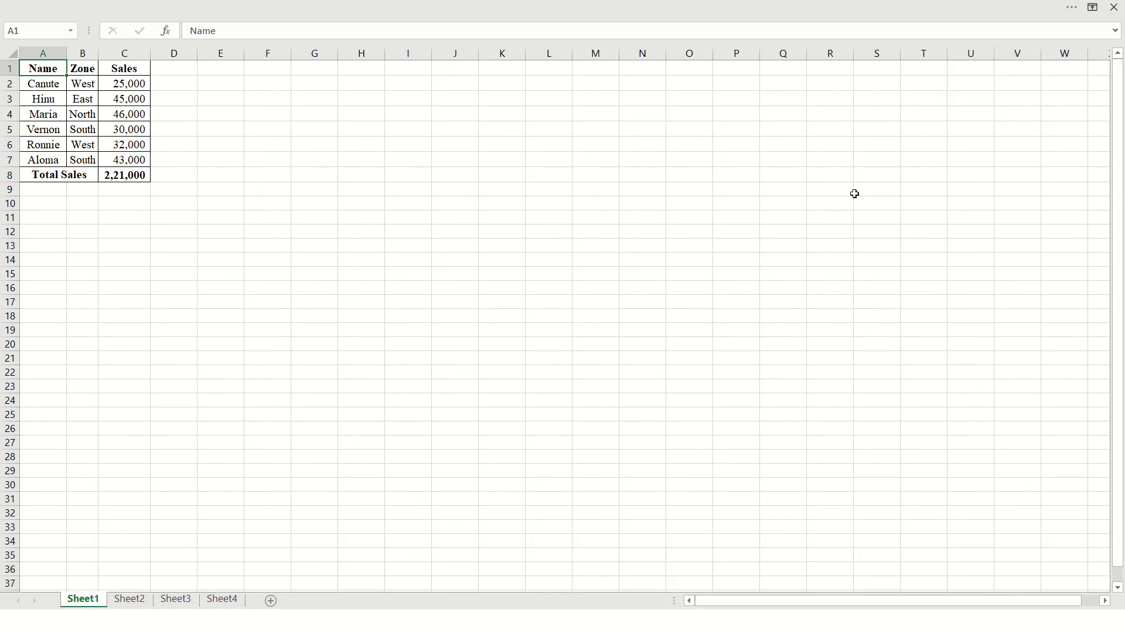
# - Temporarily reveal the auto-hidden ribbon, and restore its display to Show Tabs and Commands
pyautogui.moveTo(387, 6)
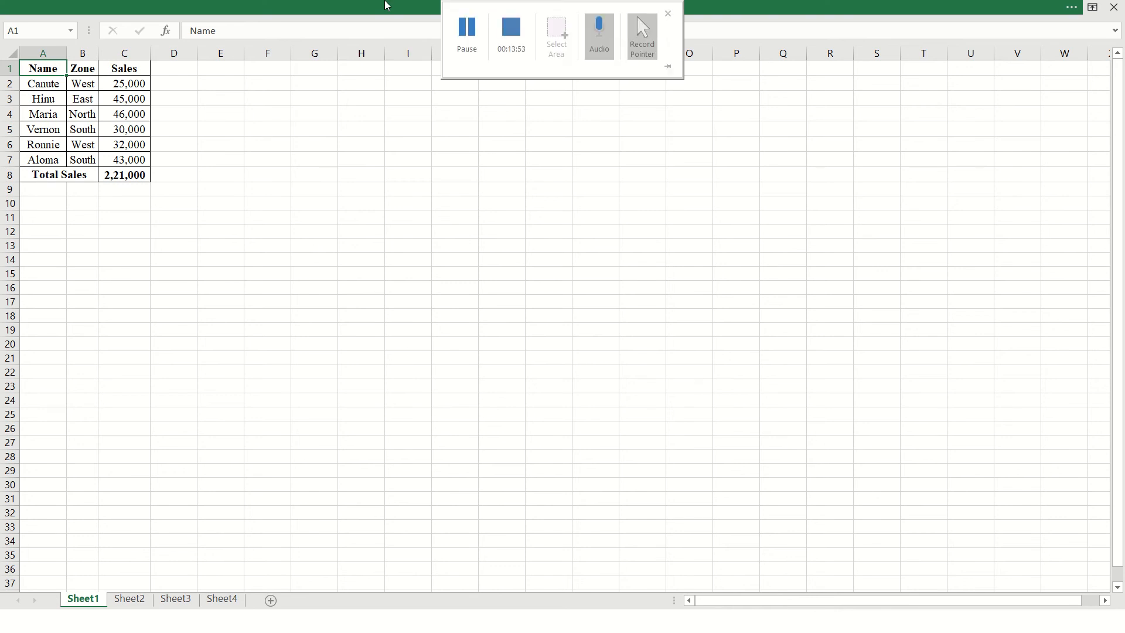
pyautogui.click(385, 6)
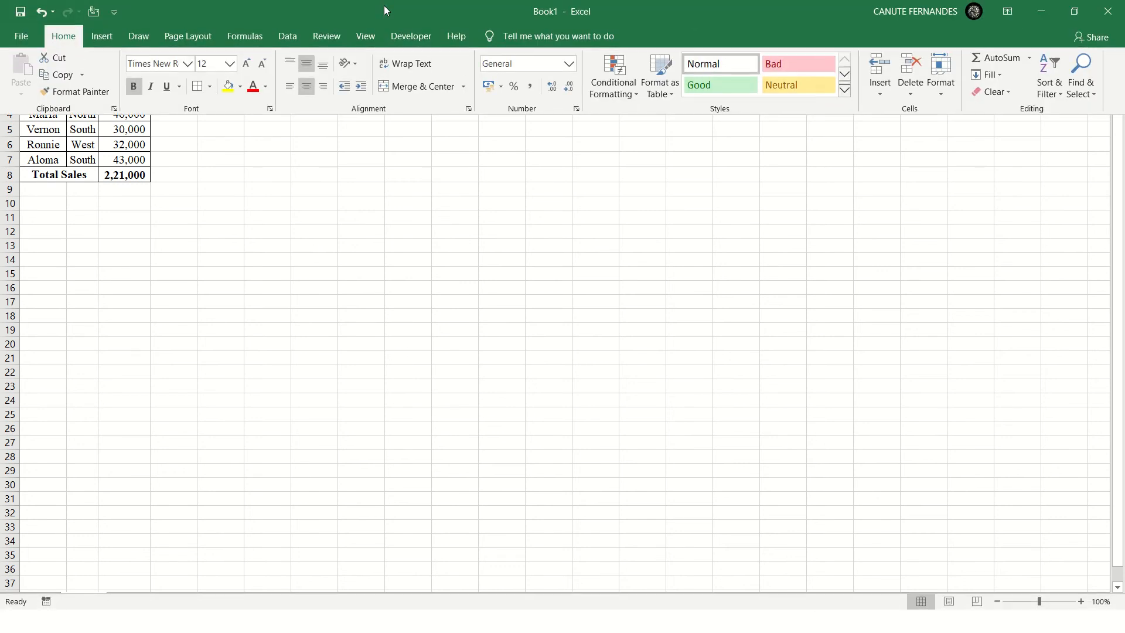
pyautogui.moveTo(408, 4)
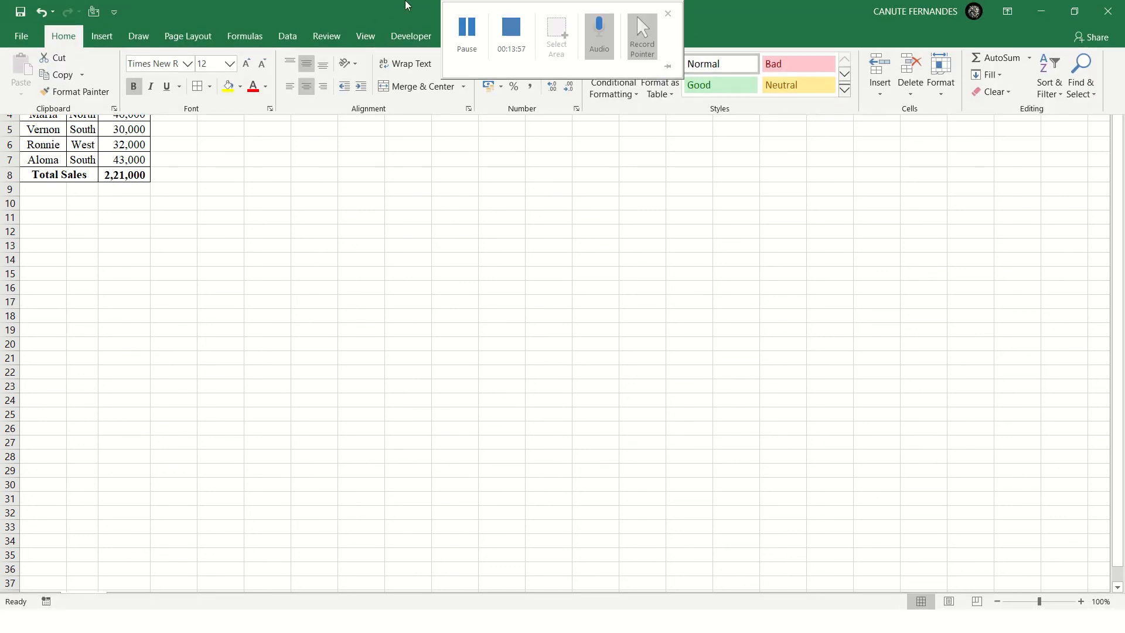
pyautogui.click(381, 236)
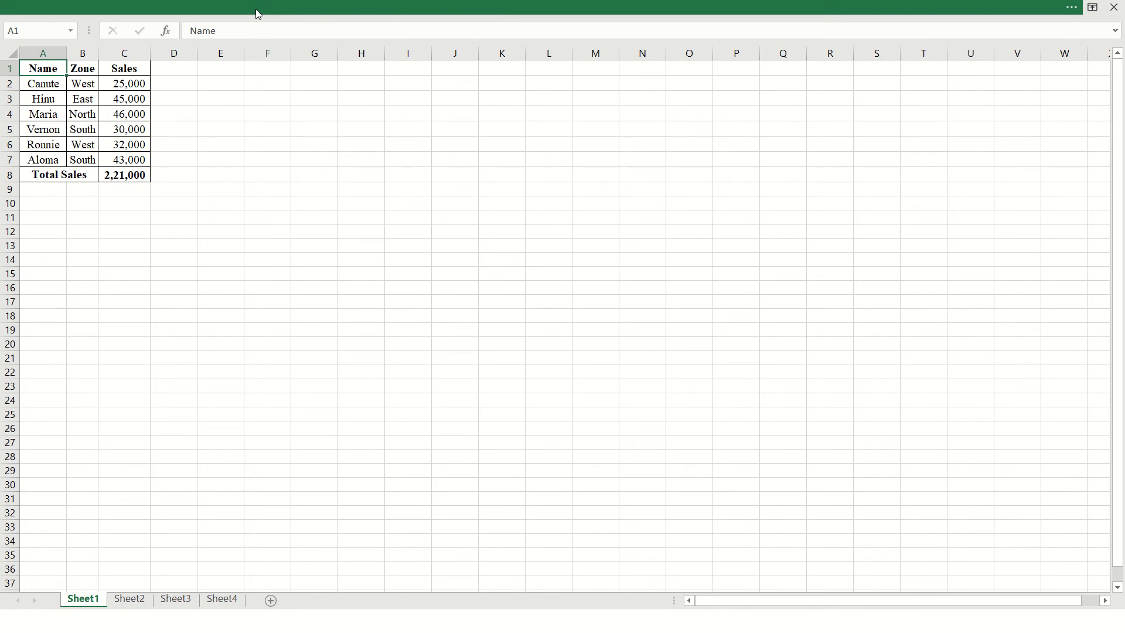
pyautogui.click(255, 9)
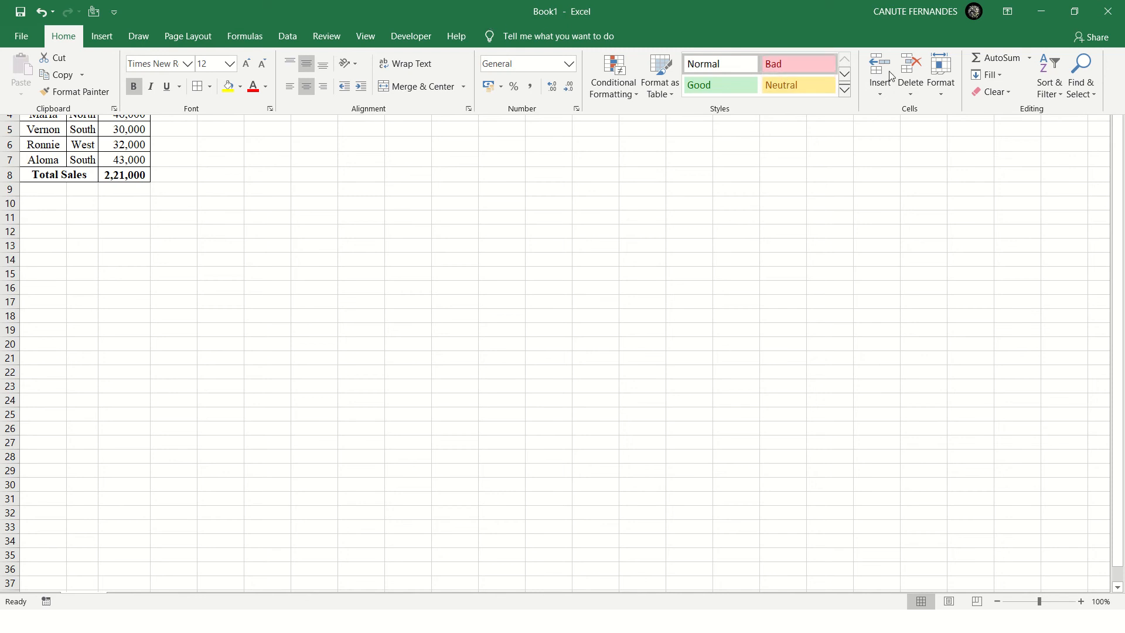
pyautogui.click(1006, 11)
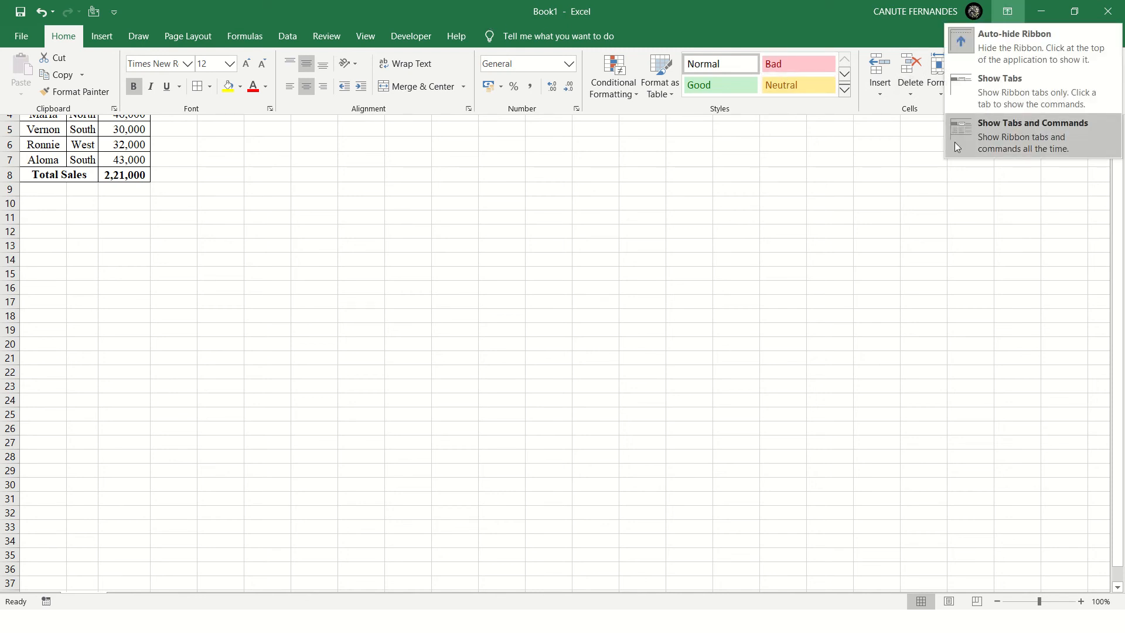
pyautogui.click(999, 136)
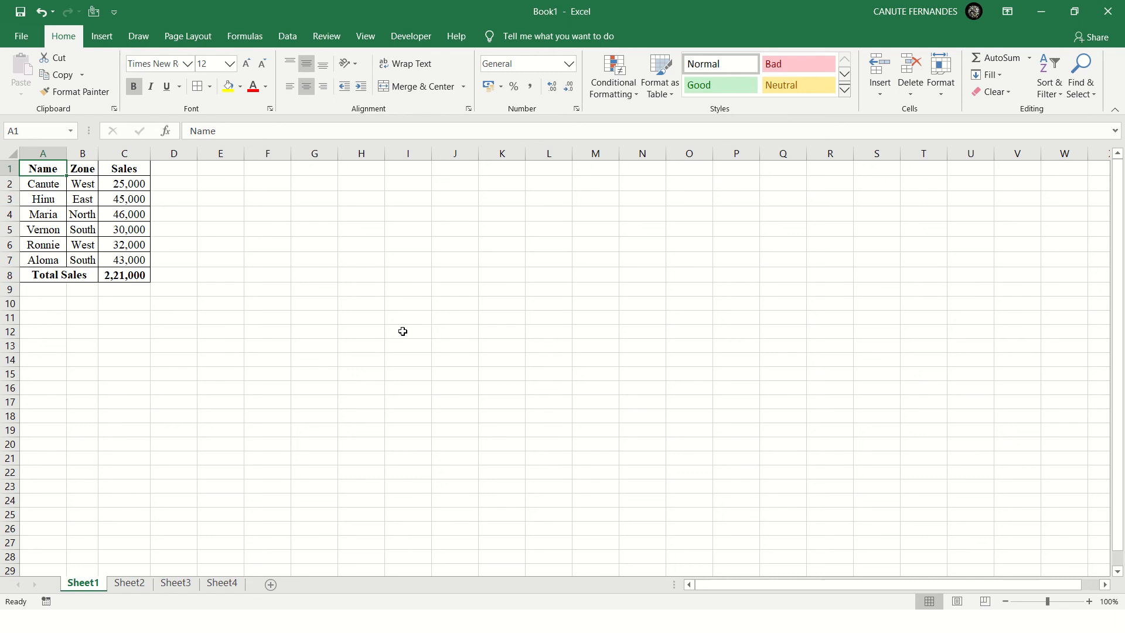
pyautogui.click(326, 344)
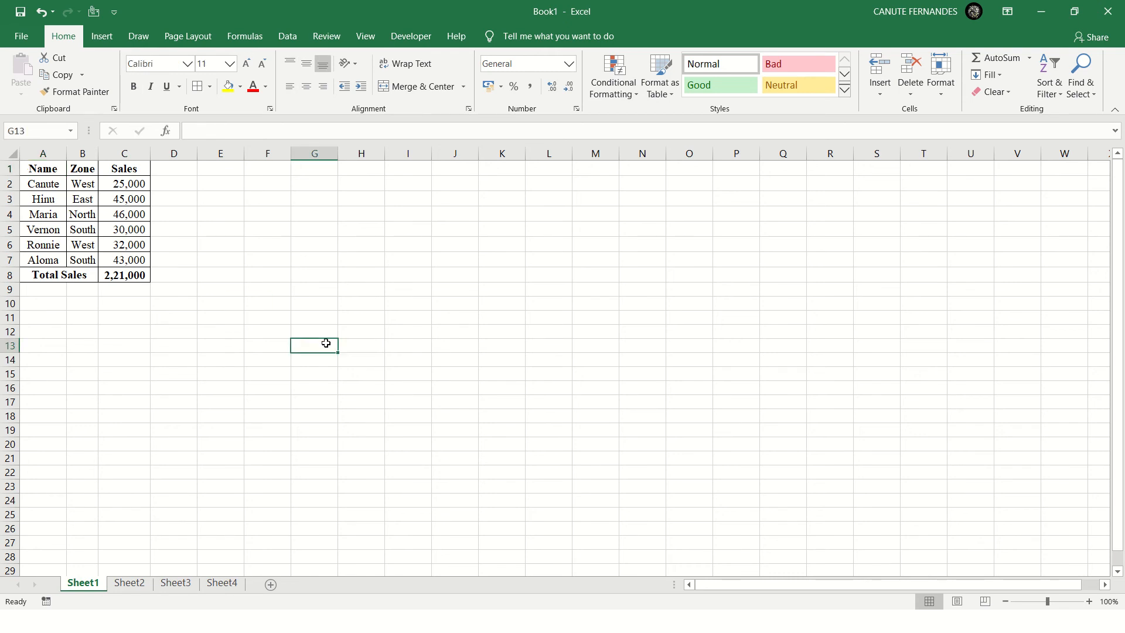
pyautogui.hotkey('ctrl', 'Left')
pyautogui.hotkey('ctrl', 'Up')
pyautogui.hotkey('ctrl', 'Up')
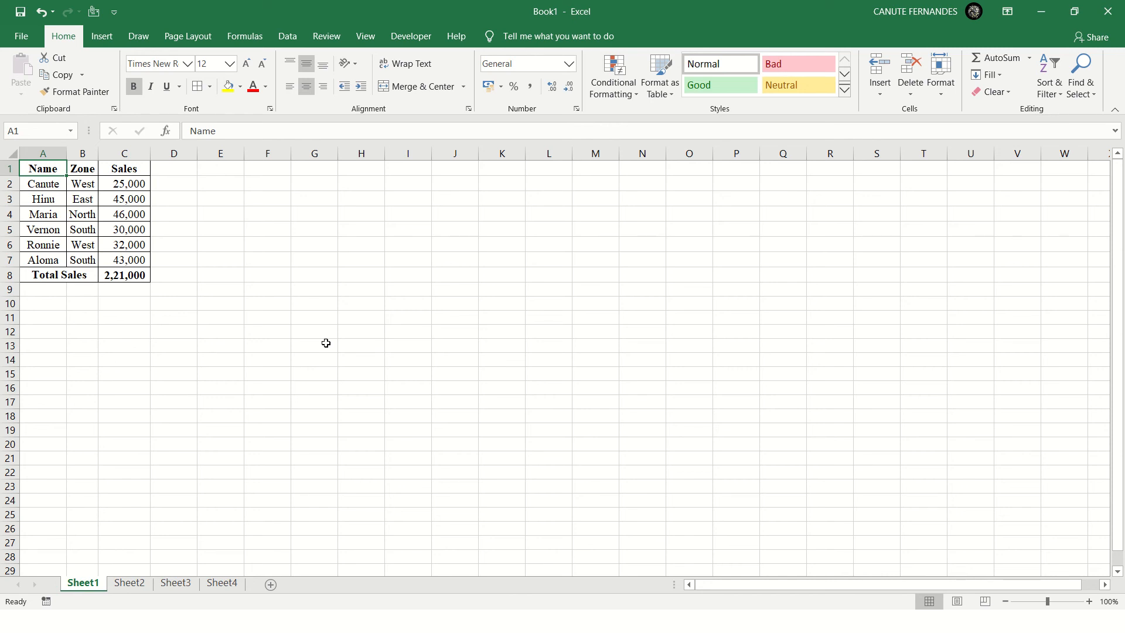
# - Examine the pinned files, the new workbook templates and the Open page in the Backstage view, and return to the sheet
pyautogui.click(21, 41)
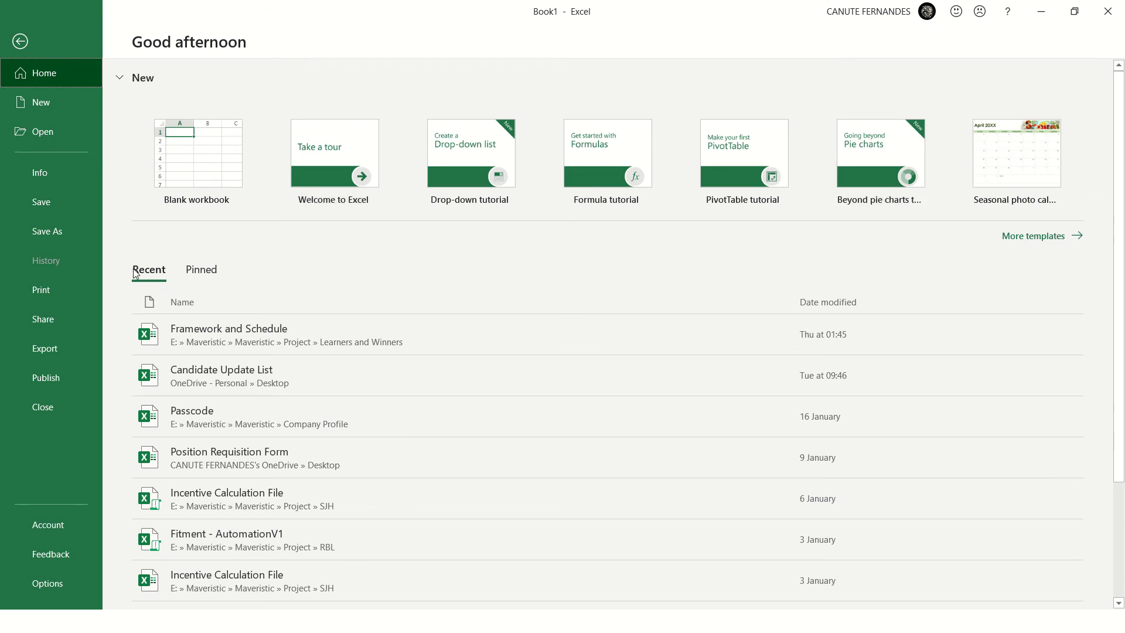
pyautogui.click(200, 270)
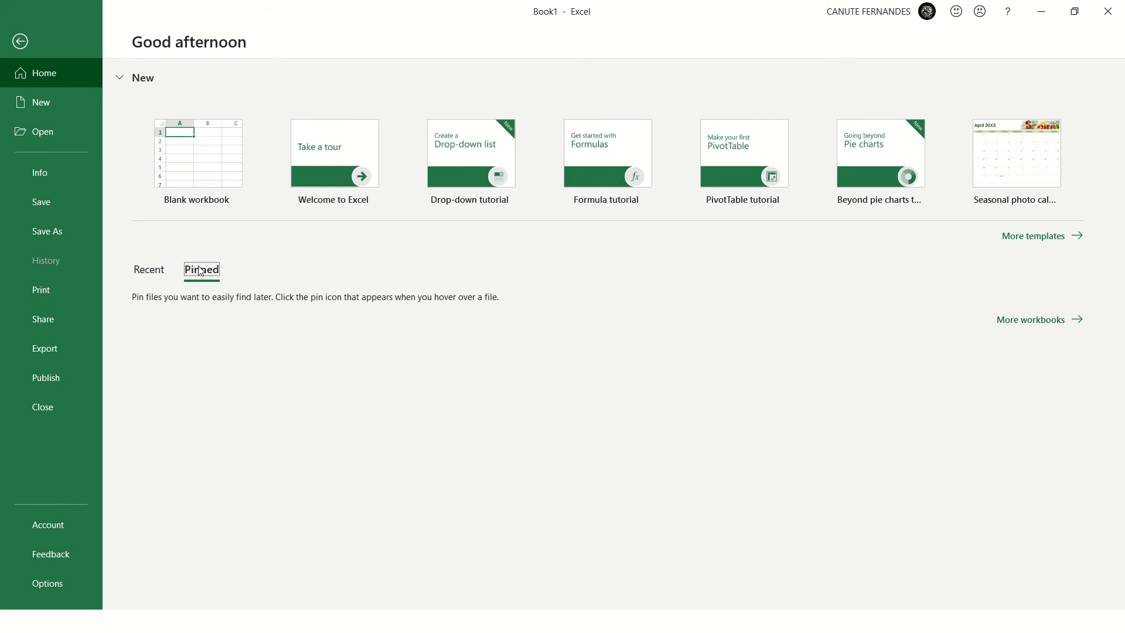
pyautogui.click(34, 107)
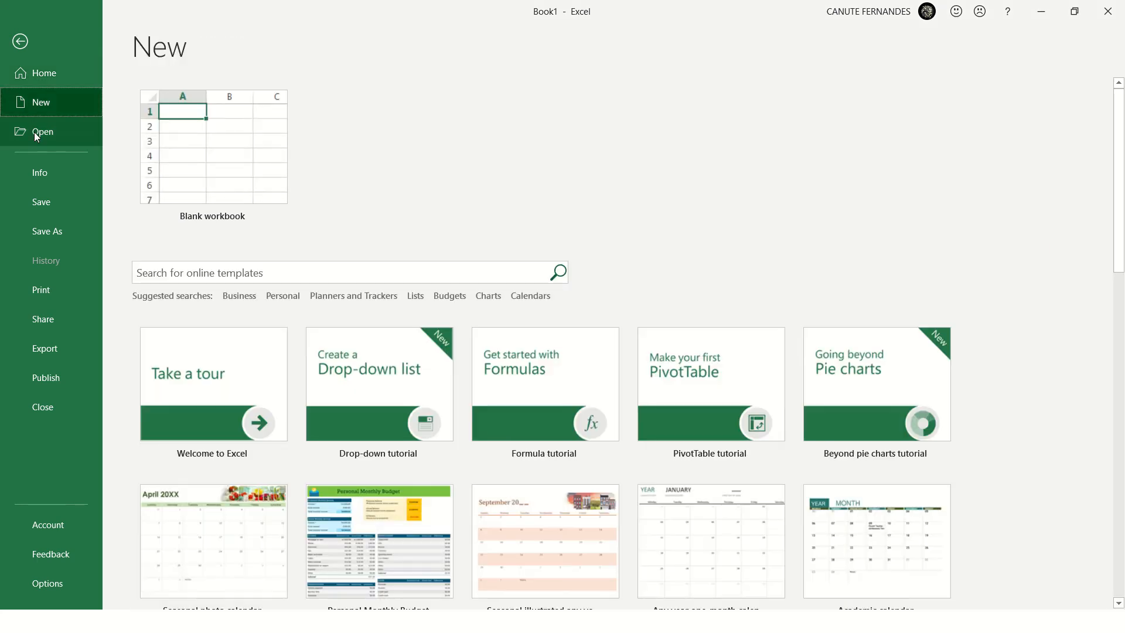
pyautogui.click(36, 134)
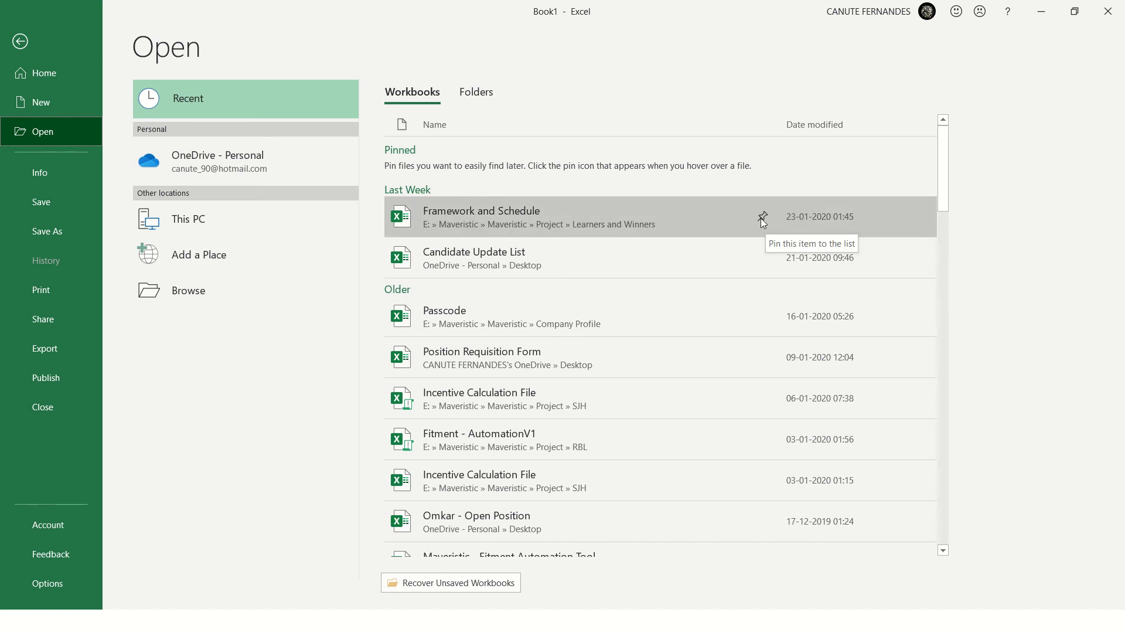
pyautogui.click(20, 42)
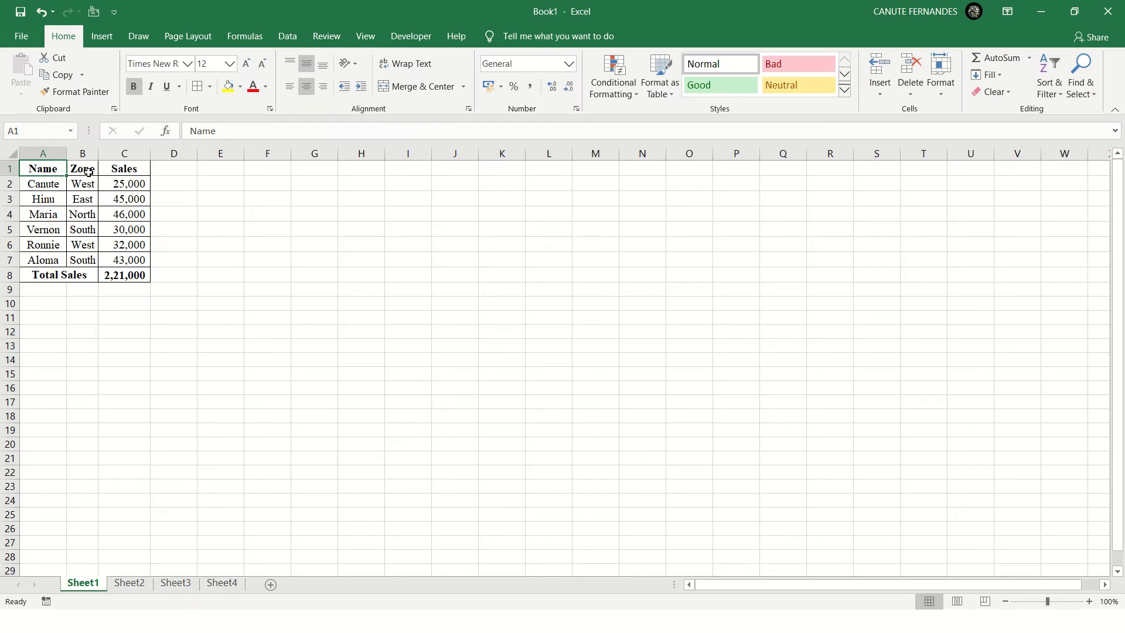
# - Pin the Framework and Schedule workbook in the Backstage view and show the list of pinned files
pyautogui.click(32, 37)
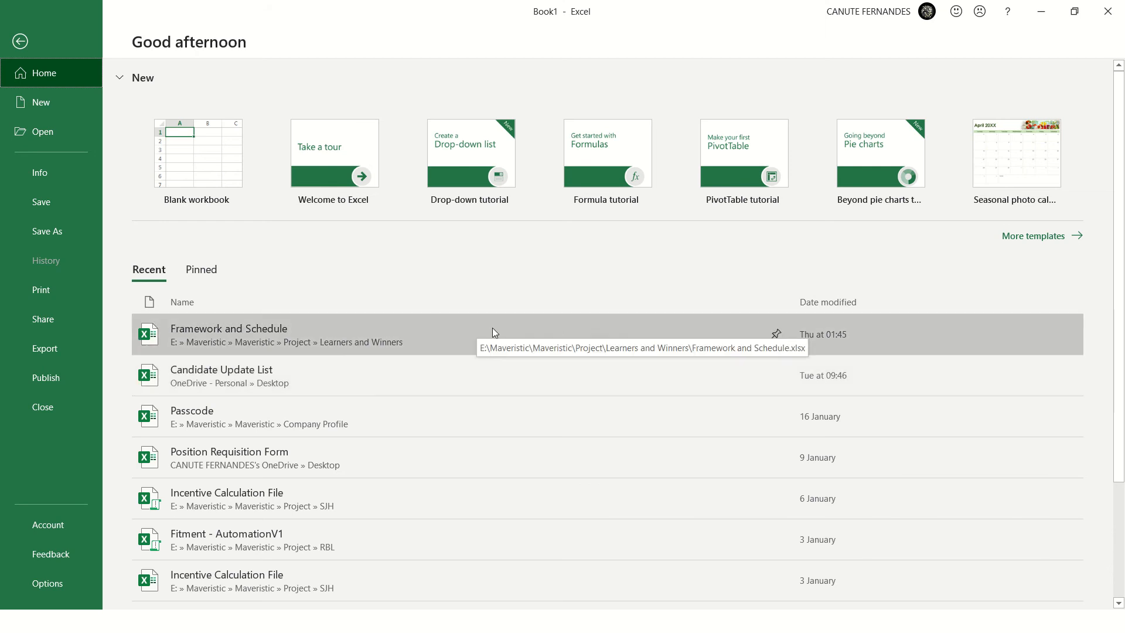
pyautogui.click(776, 335)
pyautogui.scroll(-2, 776, 338)
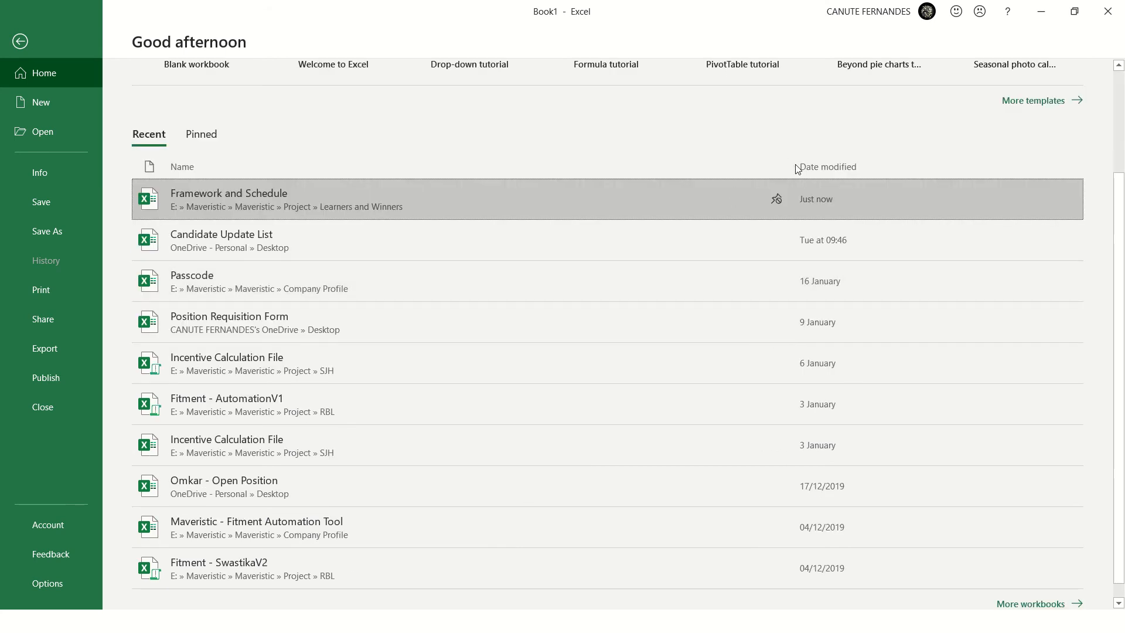
pyautogui.click(211, 135)
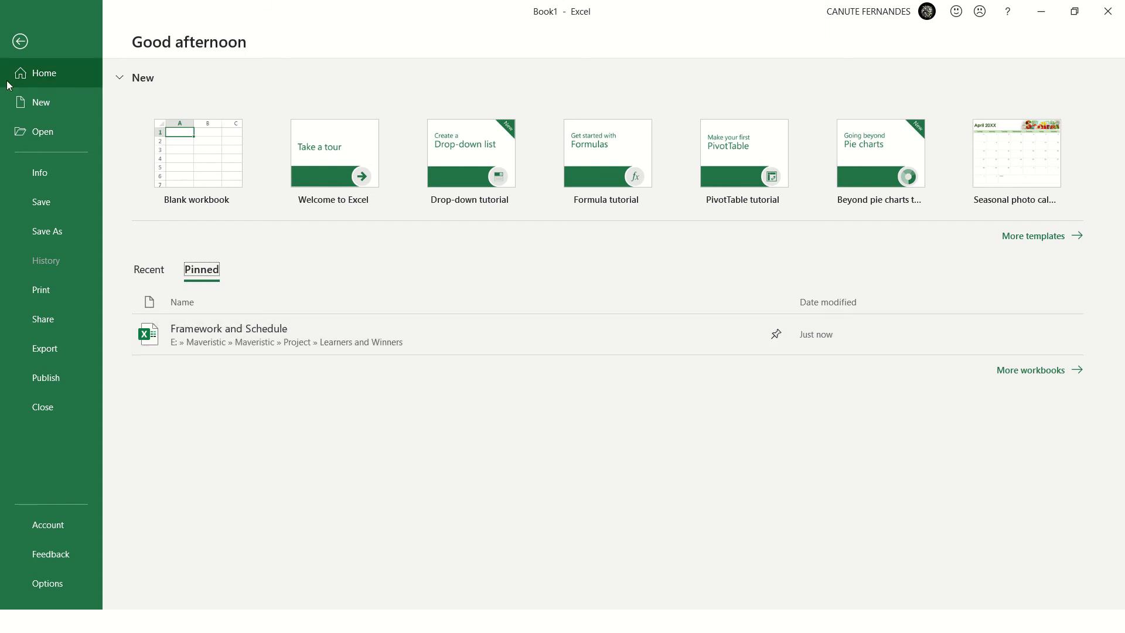
# - Examine the workbooks and folders available to open, leave the Backstage view and switch to the Getting to know Excel slides
pyautogui.click(47, 139)
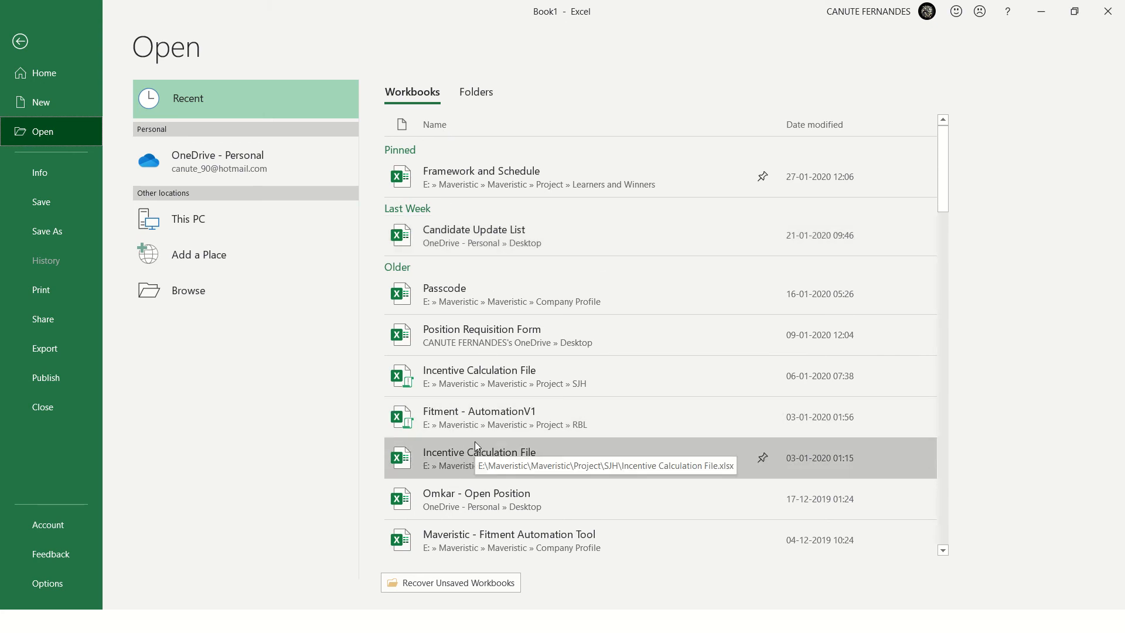
pyautogui.click(482, 91)
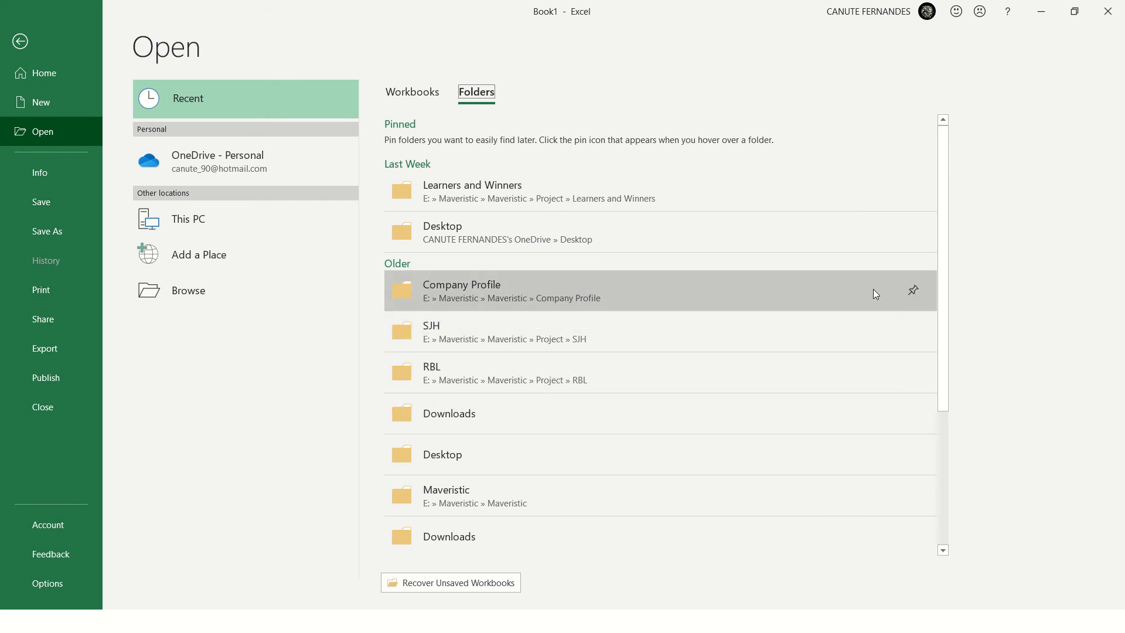
pyautogui.moveTo(943, 251); pyautogui.dragTo(974, 168)
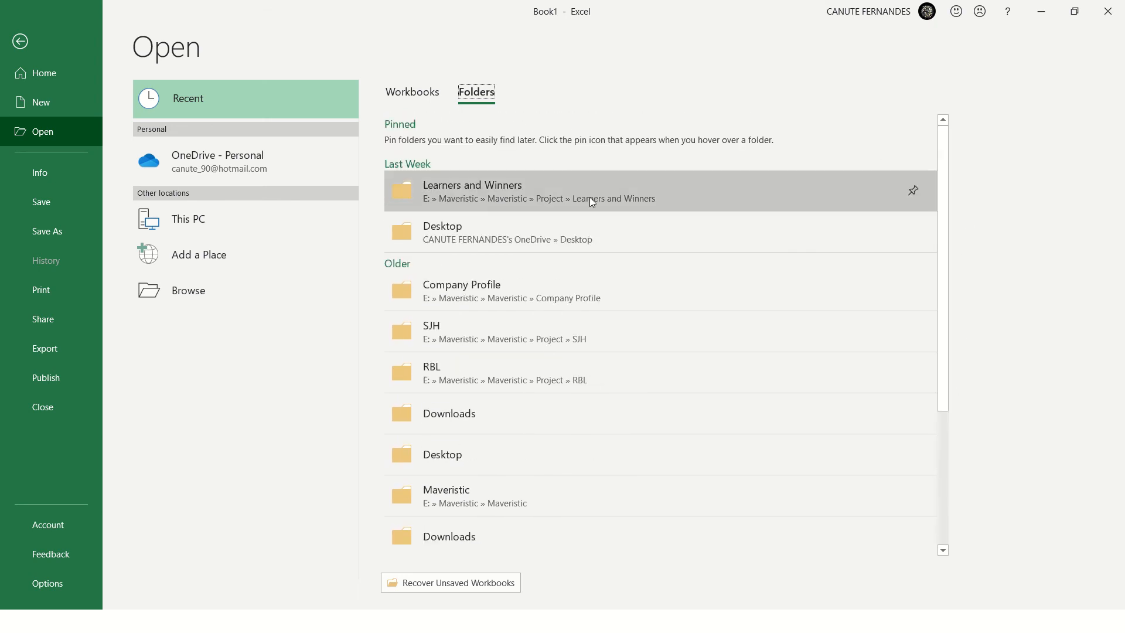
pyautogui.click(414, 92)
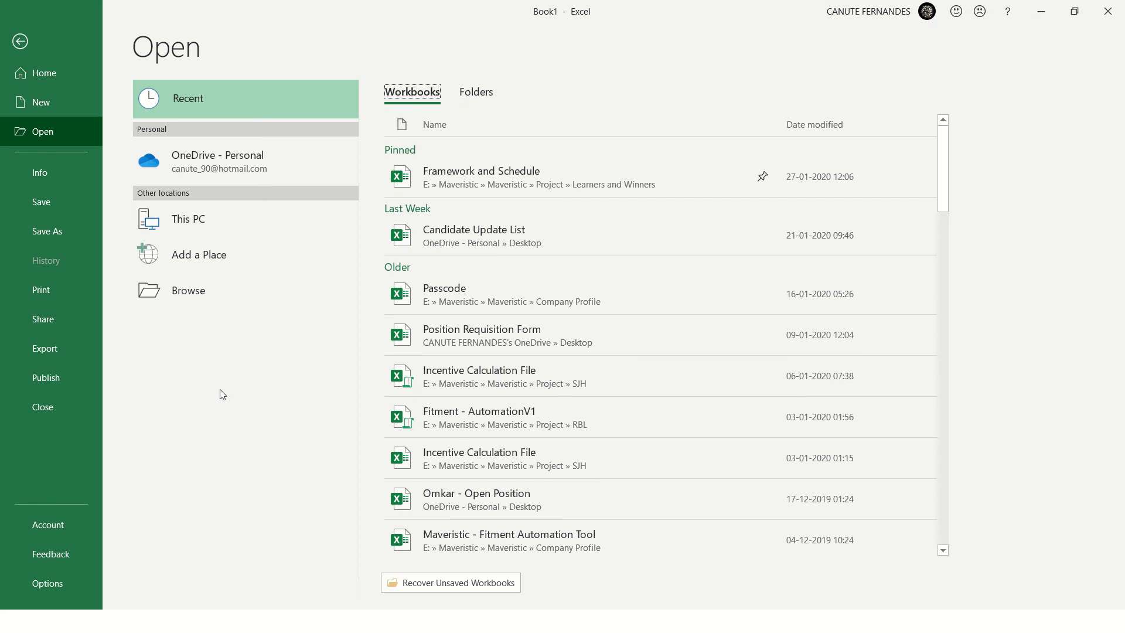
pyautogui.click(40, 73)
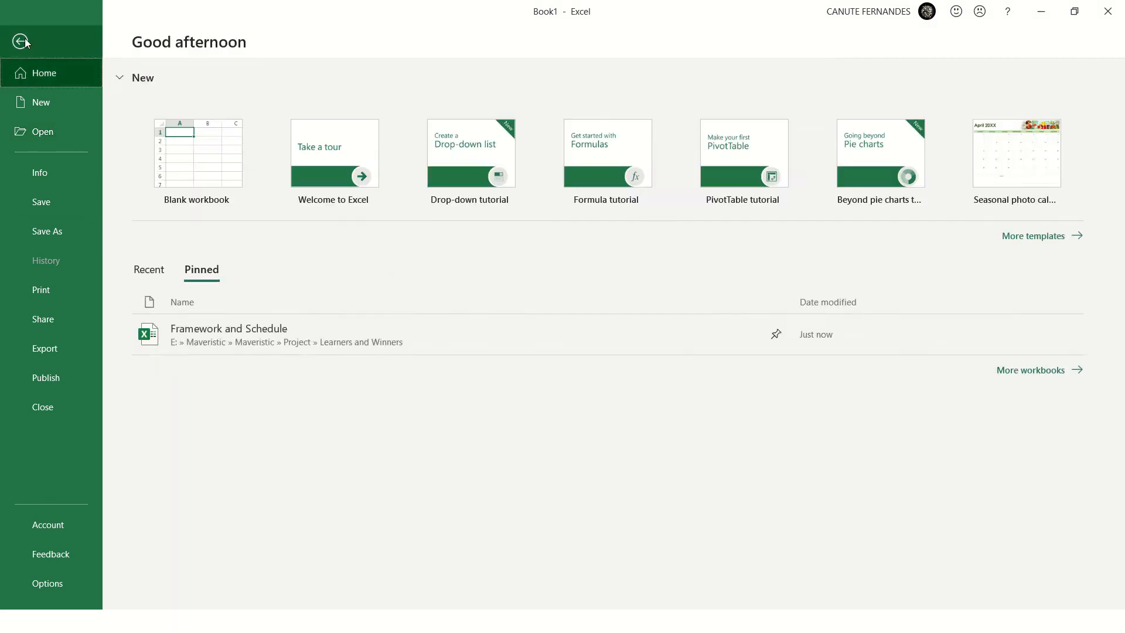
pyautogui.click(20, 41)
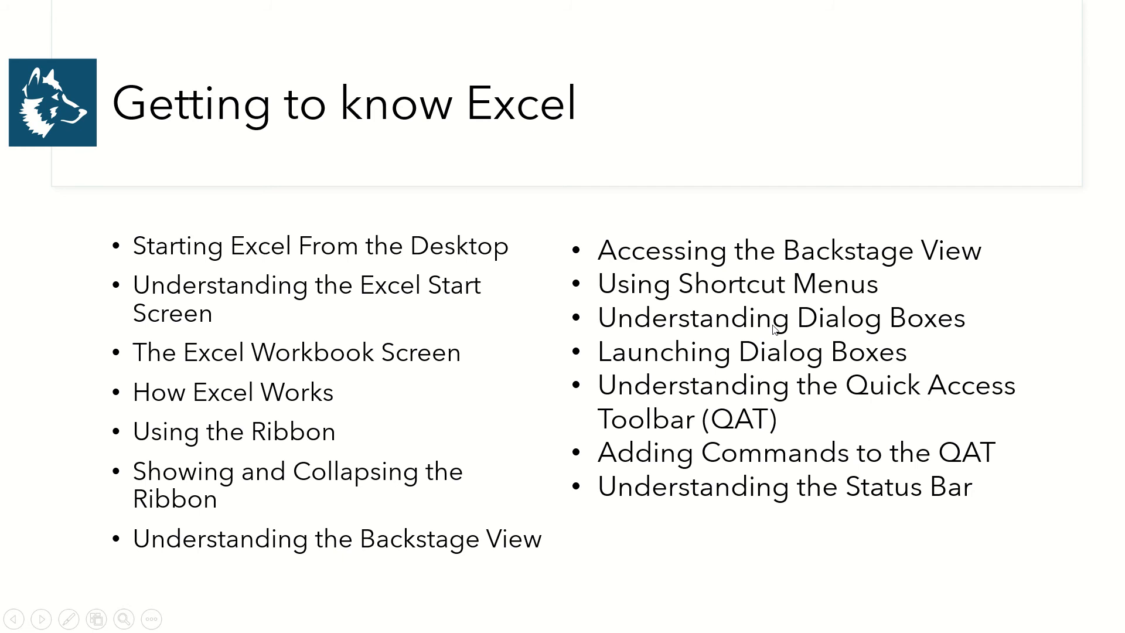
# - Switch back to the Excel workbook, examine the Draw, Page Layout, Formulas, Data and Review commands, and return to the Home commands
pyautogui.hotkey('alt', 'Tab')
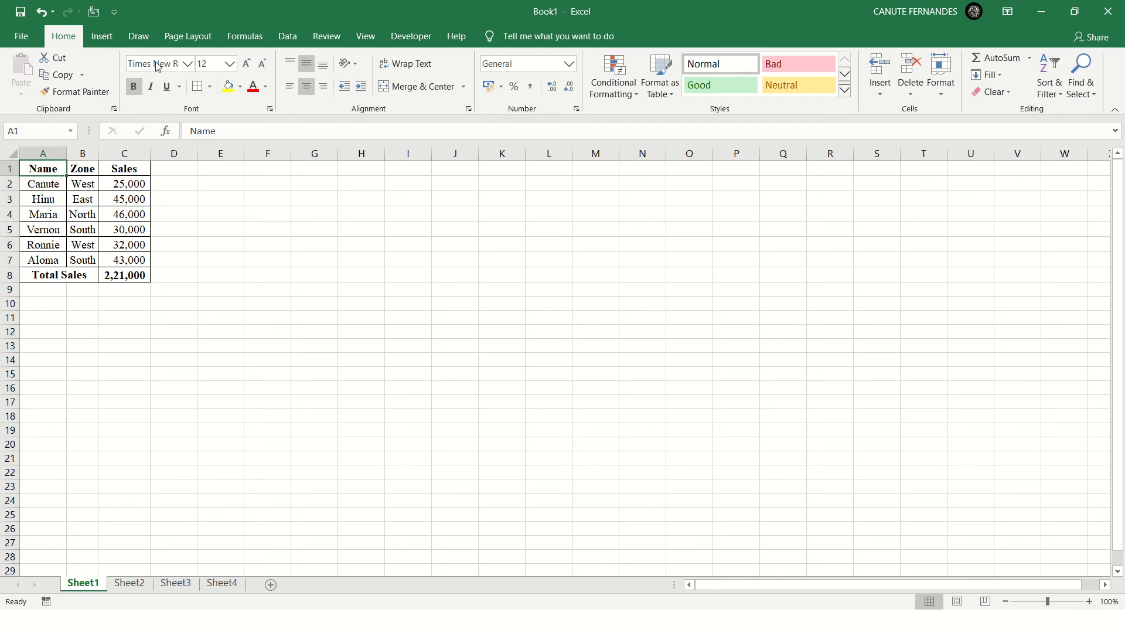
pyautogui.click(131, 45)
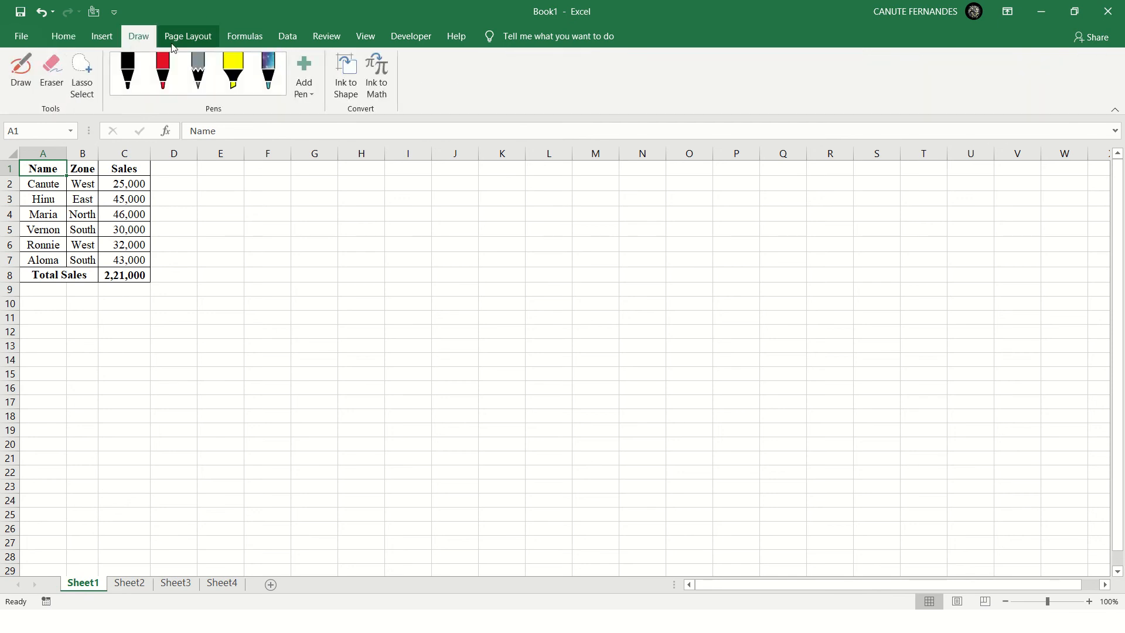
pyautogui.click(211, 41)
pyautogui.click(245, 38)
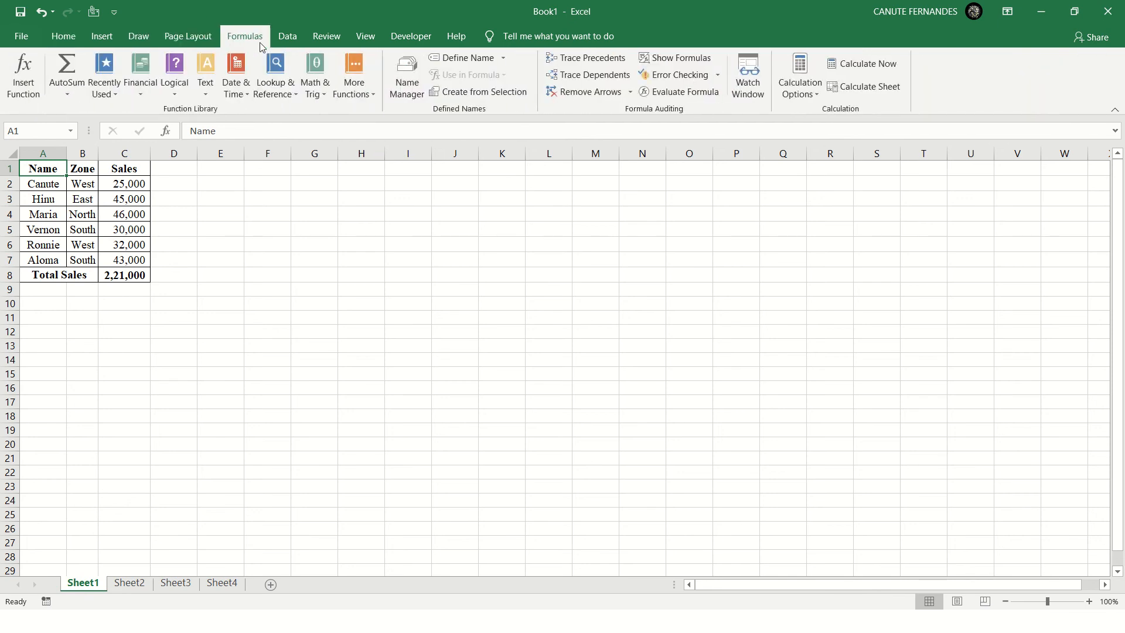
pyautogui.click(287, 37)
pyautogui.click(325, 39)
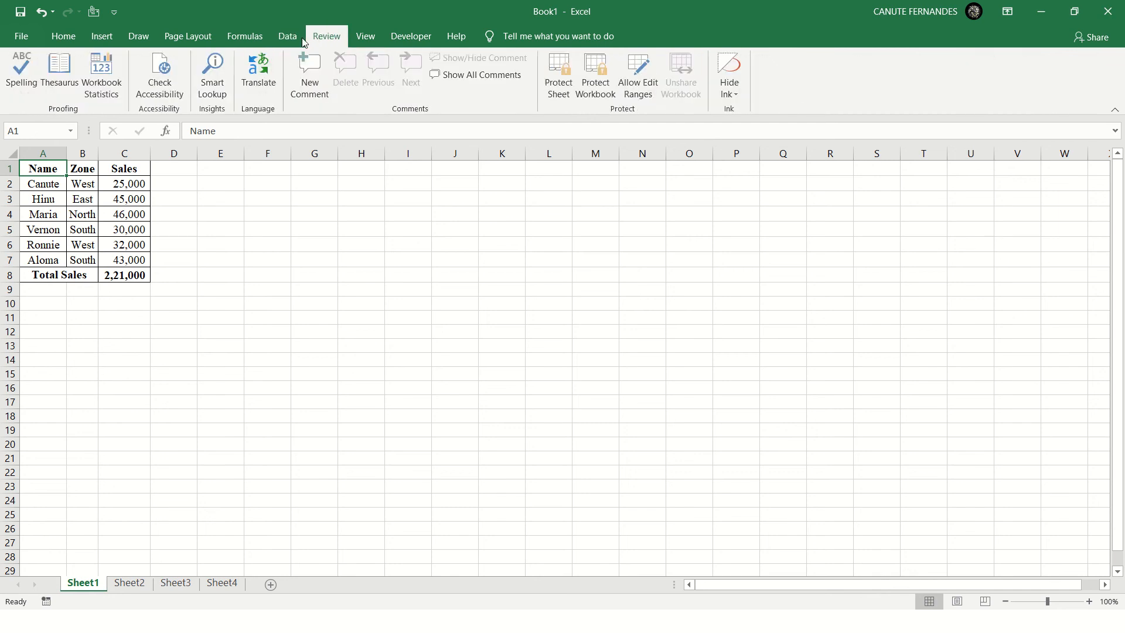
pyautogui.click(73, 41)
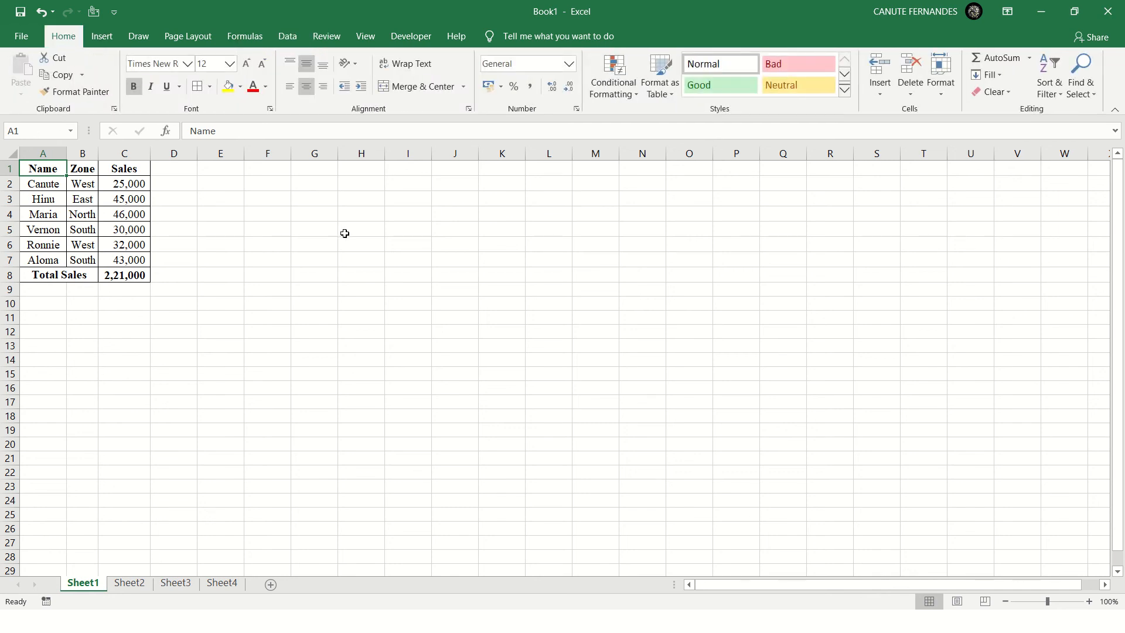
# - Show the ribbon's key tips, view the Backstage view with its key tips, and return to the sheet
pyautogui.press('alt')
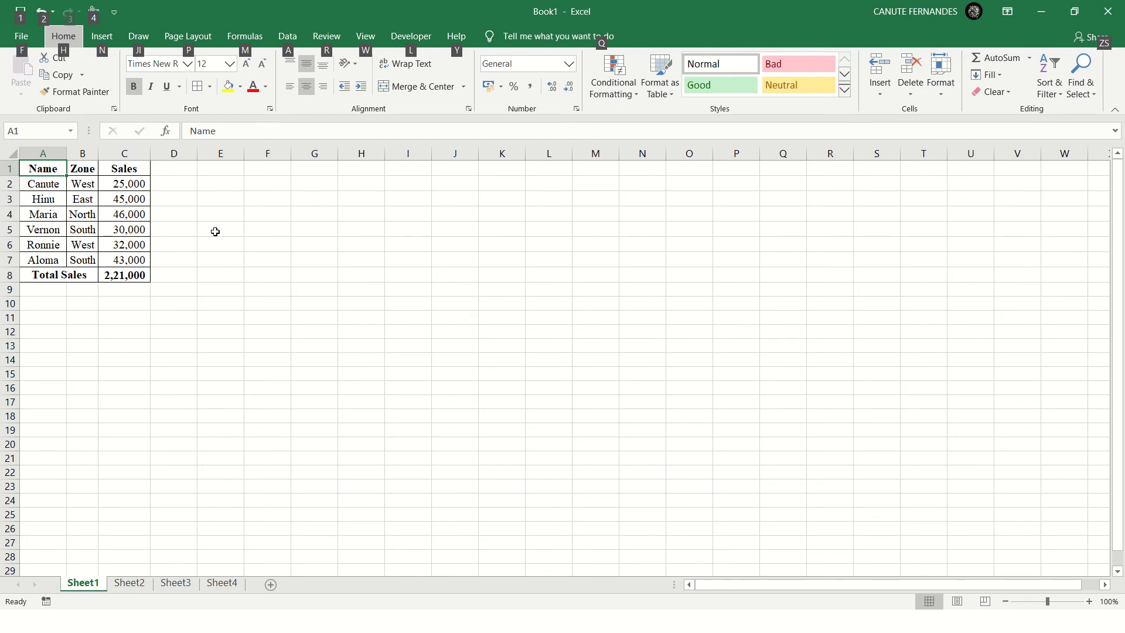
pyautogui.press('f')
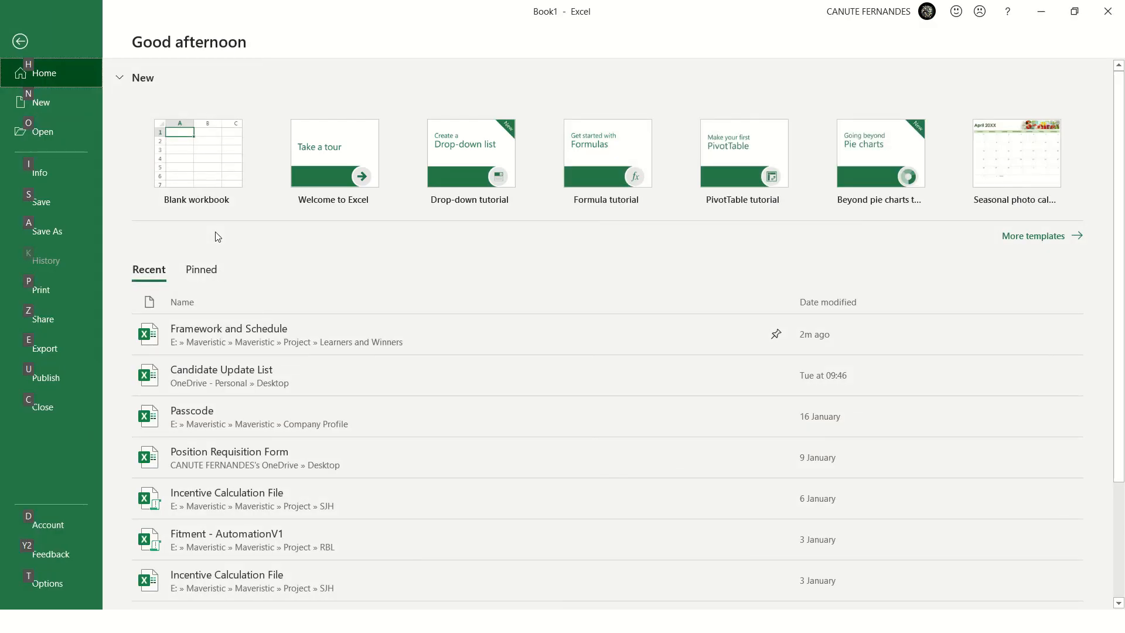
pyautogui.press('Escape')
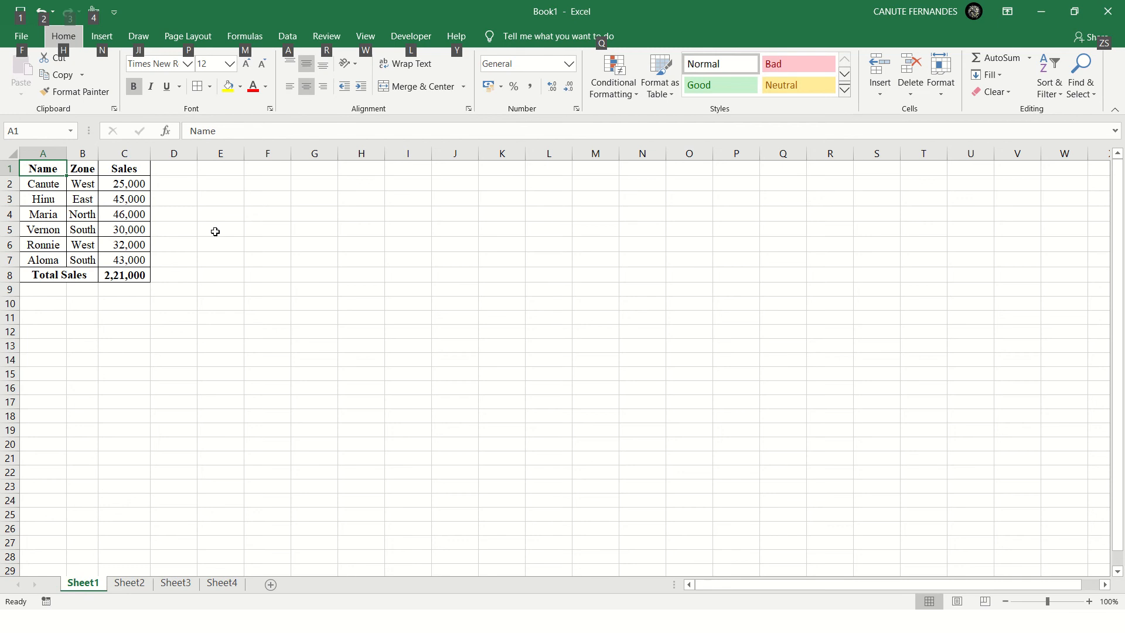
pyautogui.press('Escape')
pyautogui.hotkey('ctrl', 'Down')
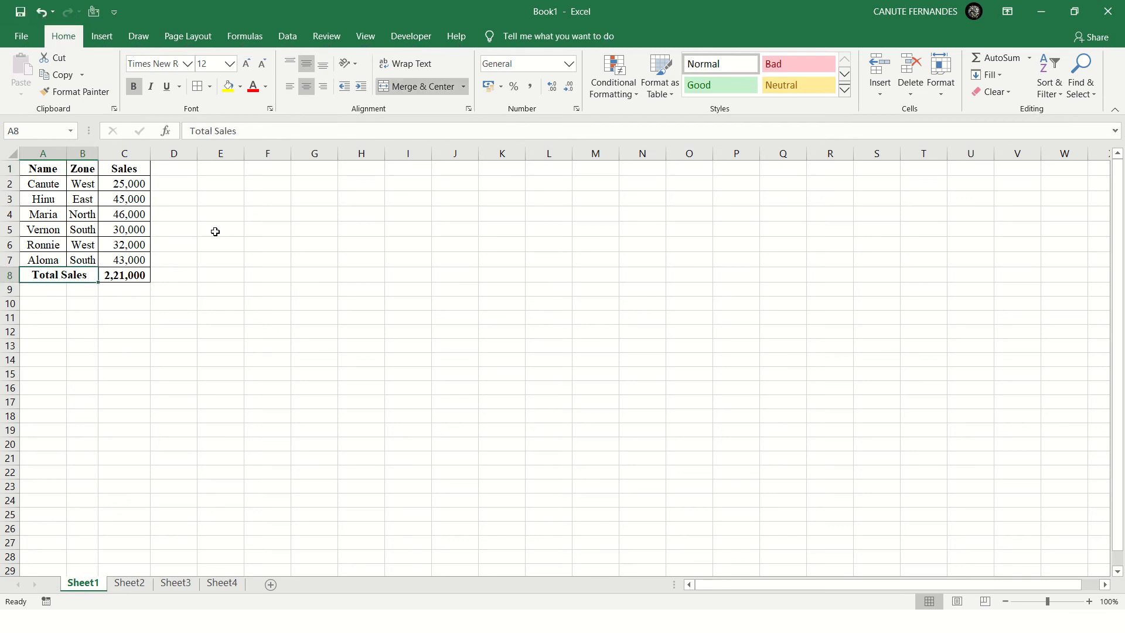
pyautogui.press('Right')
pyautogui.hotkey('ctrl', 'shift', 'Up')
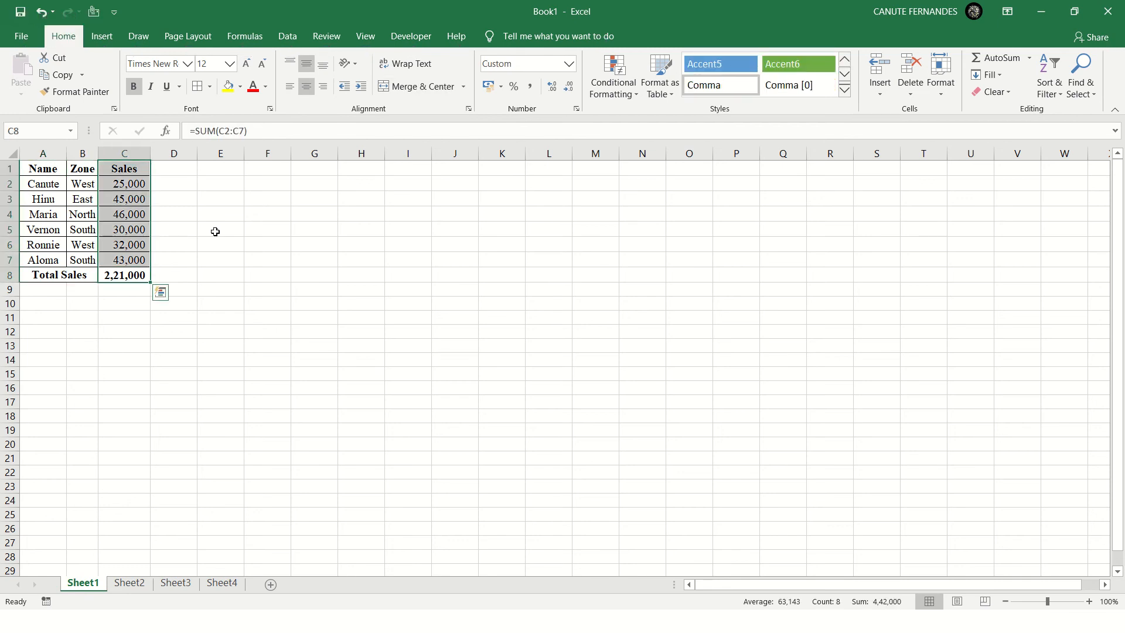
pyautogui.press('Down')
pyautogui.press('Up')
pyautogui.press('Up')
pyautogui.press('Up')
pyautogui.press('Up')
pyautogui.press('Up')
pyautogui.press('Up')
pyautogui.press('Up')
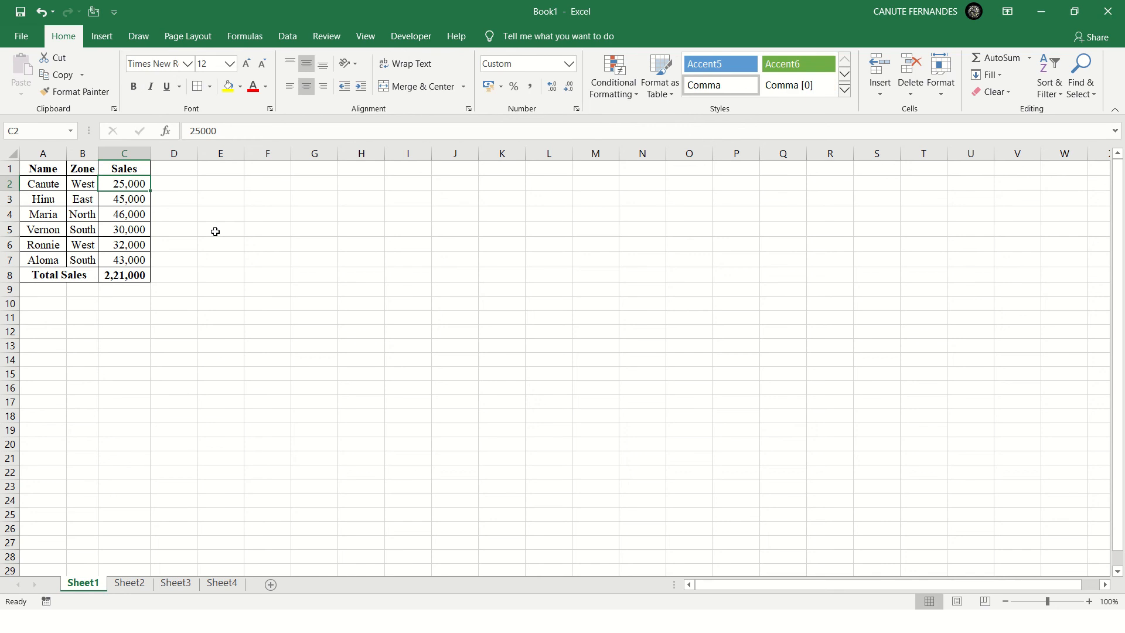
pyautogui.press('Up')
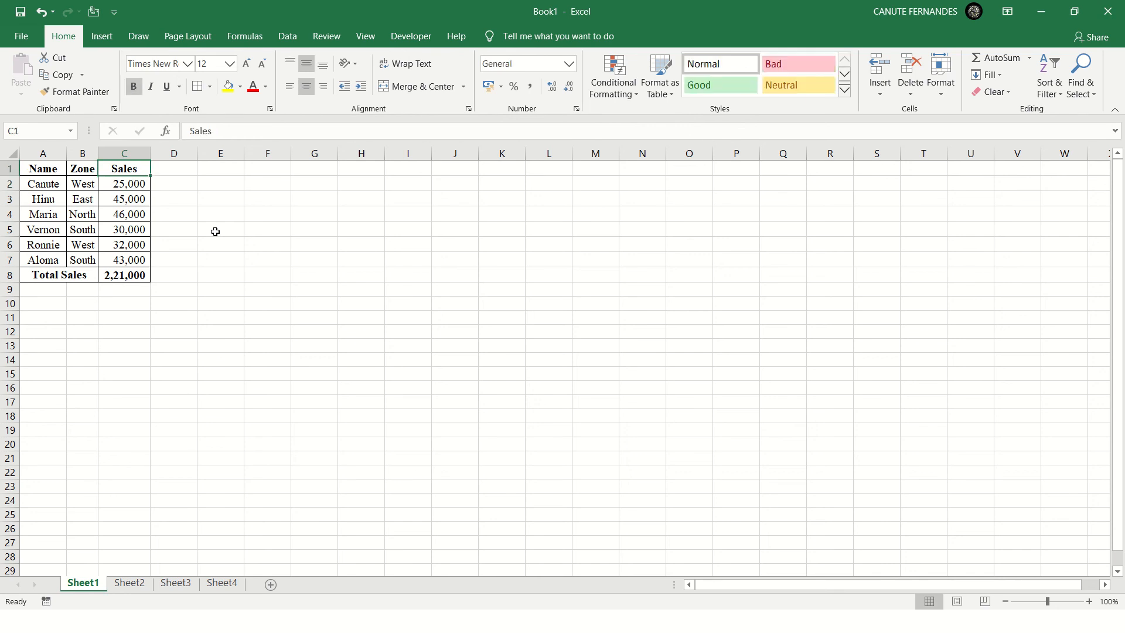
# - Fill the header cells Name, Zone and Sales with standard yellow, using the ribbon's key tips
pyautogui.hotkey('ctrl', 'shift', 'Left')
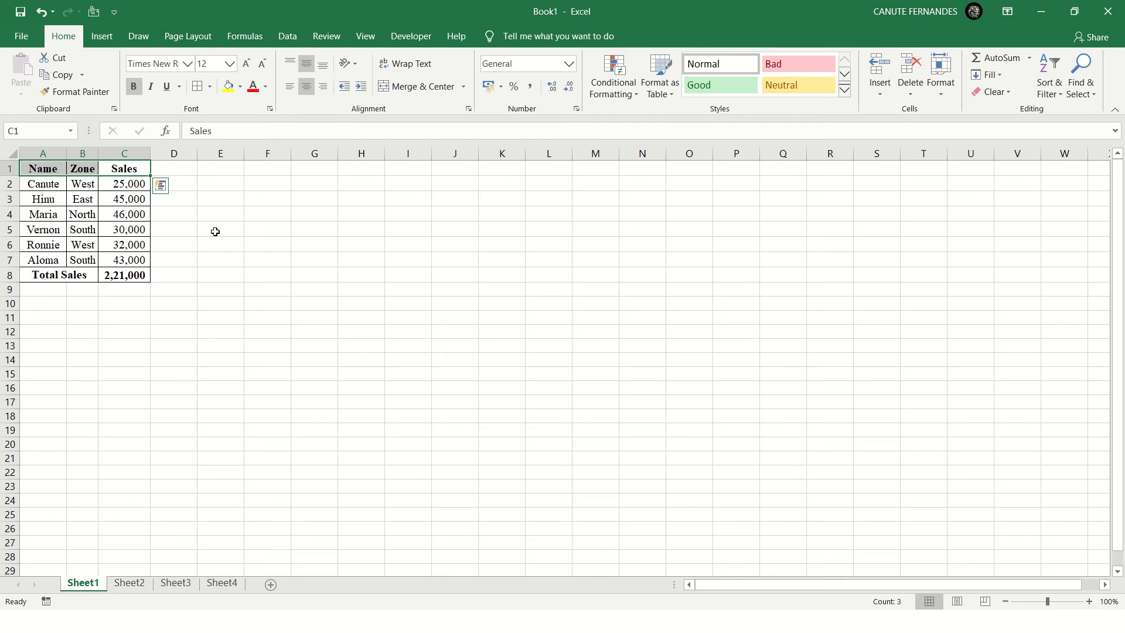
pyautogui.press('alt')
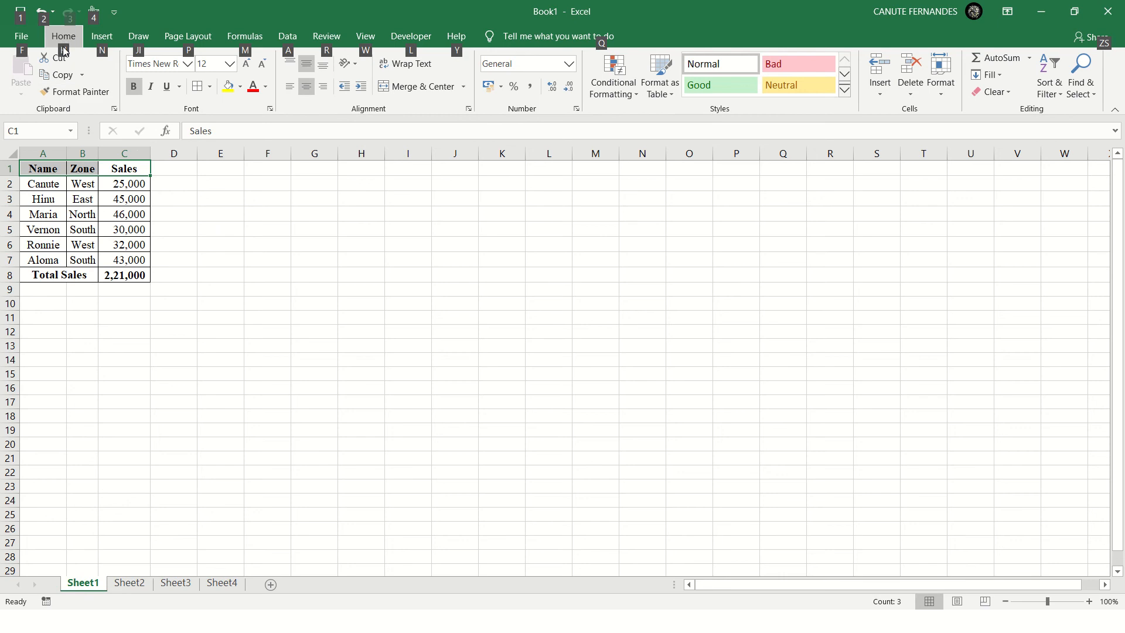
pyautogui.press('h')
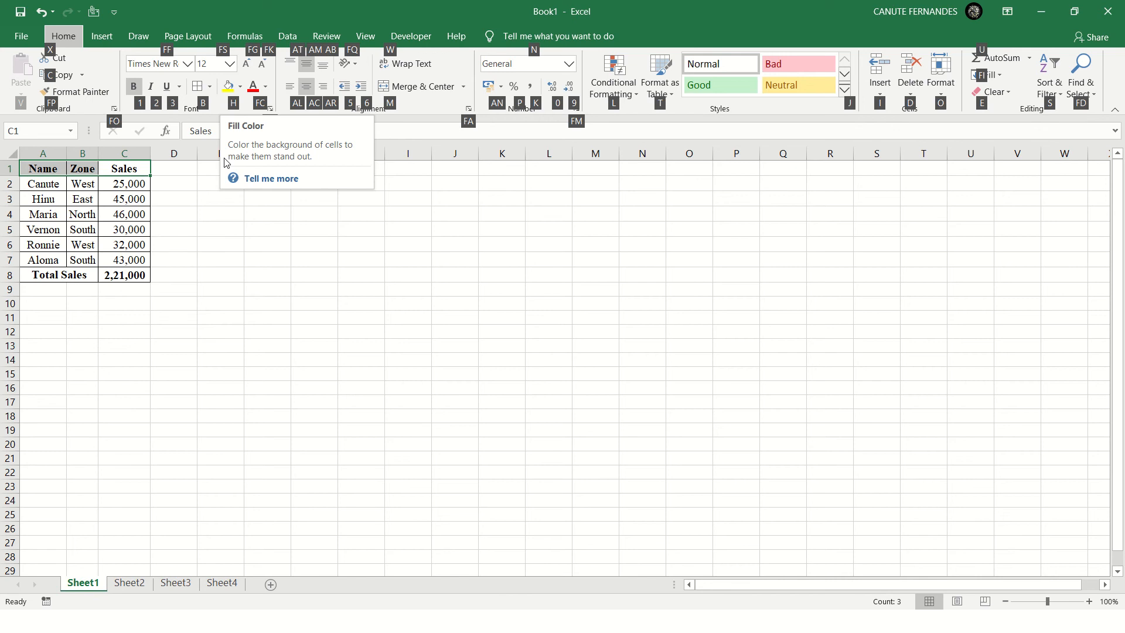
pyautogui.press('h')
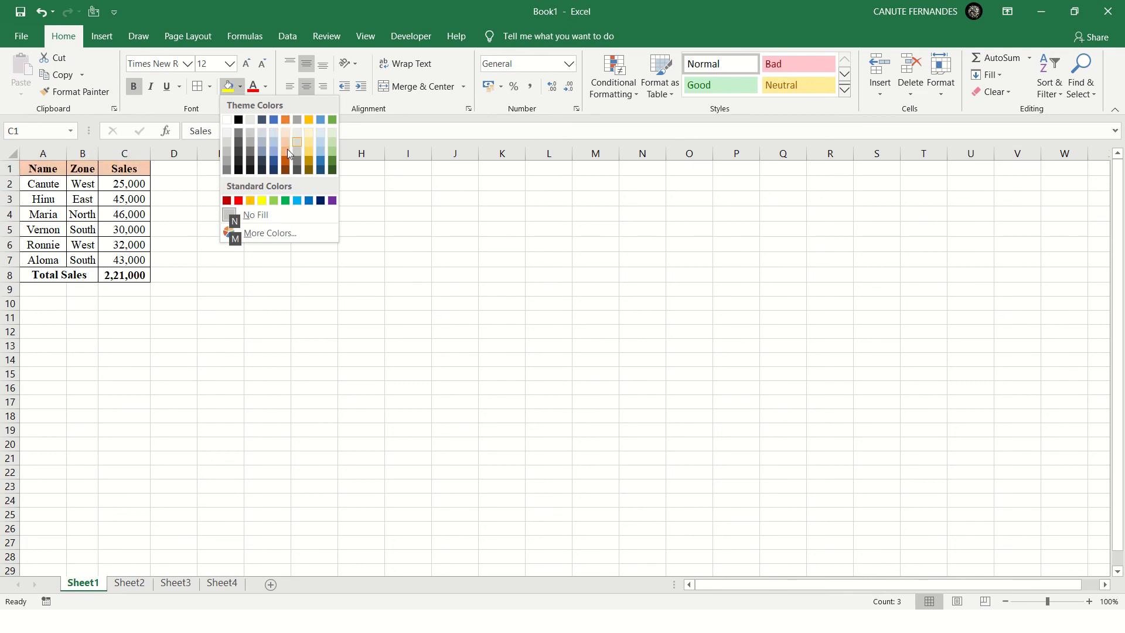
pyautogui.press('Down')
pyautogui.press('Down')
pyautogui.press('Down')
pyautogui.press('Down')
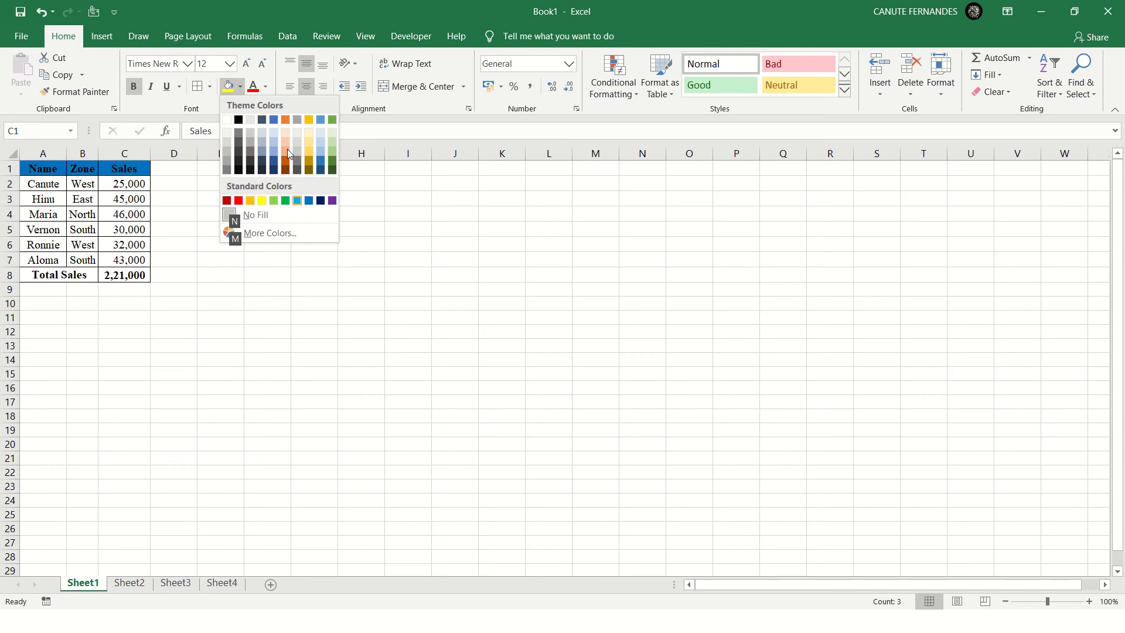
pyautogui.press('Left')
pyautogui.press('Left')
pyautogui.press('Left')
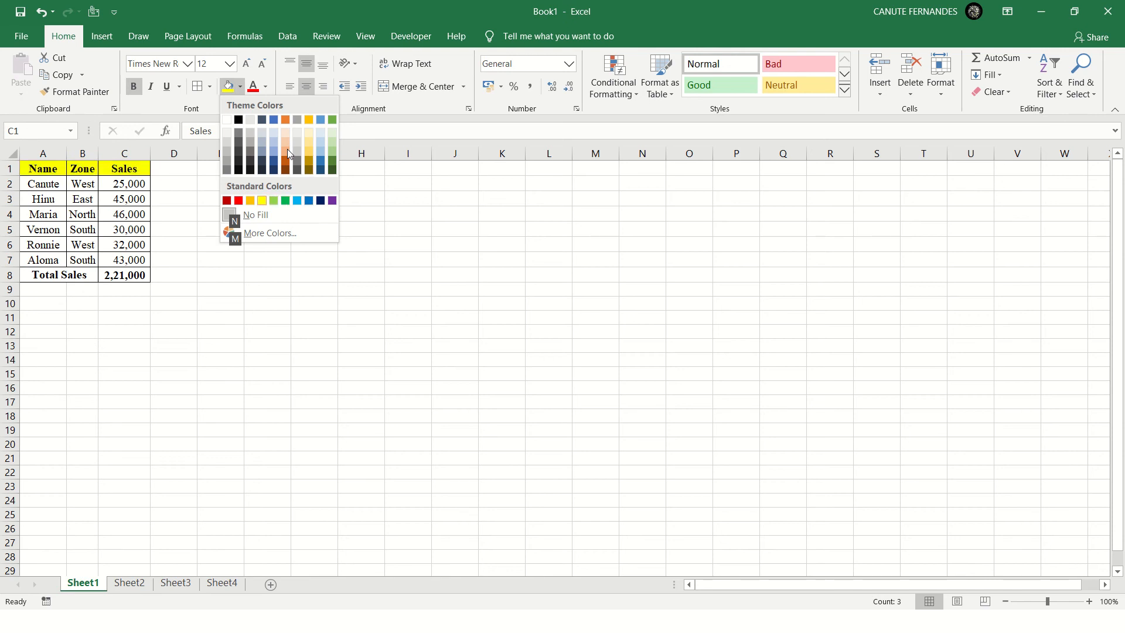
pyautogui.press('Return')
pyautogui.press('Left')
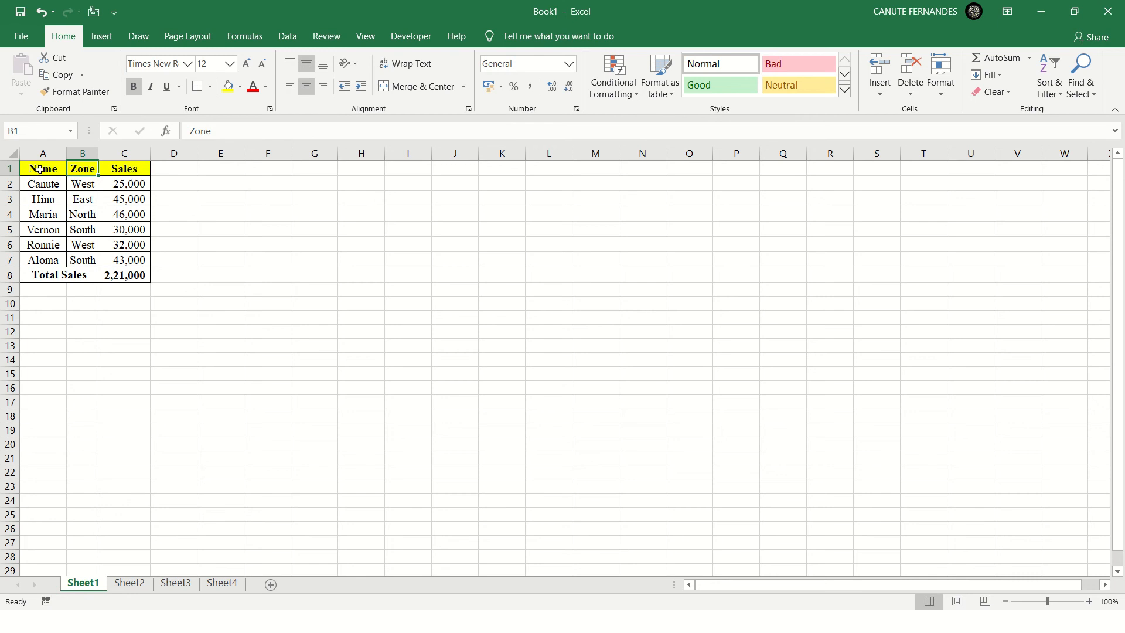
# - Reapply the standard yellow fill to the header range A1:C1
pyautogui.moveTo(39, 170); pyautogui.dragTo(126, 169)
pyautogui.click(239, 87)
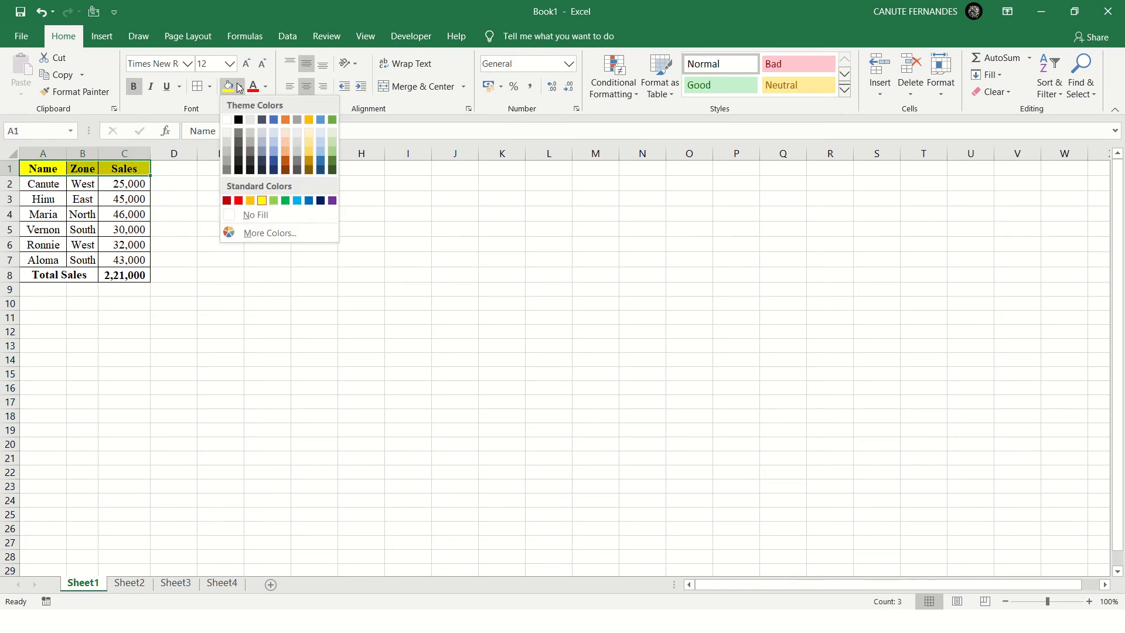
pyautogui.click(262, 200)
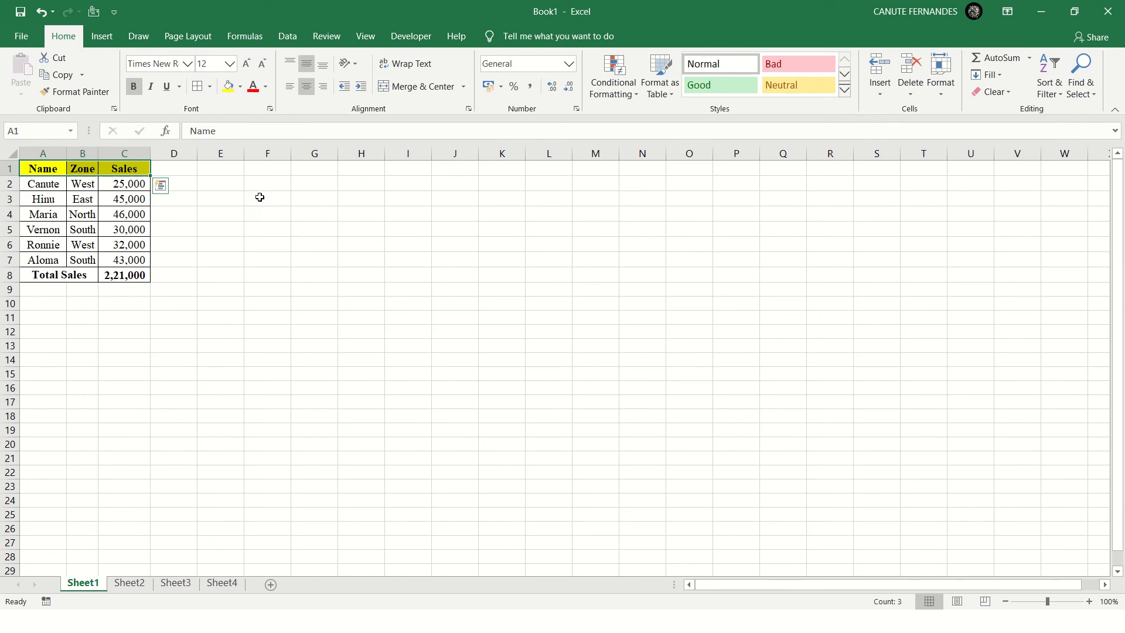
# - Browse the fill colours for the Name header in cell A1 through the key tips and keep its yellow fill
pyautogui.click(79, 214)
pyautogui.hotkey('ctrl', 'Up')
pyautogui.hotkey('ctrl', 'Left')
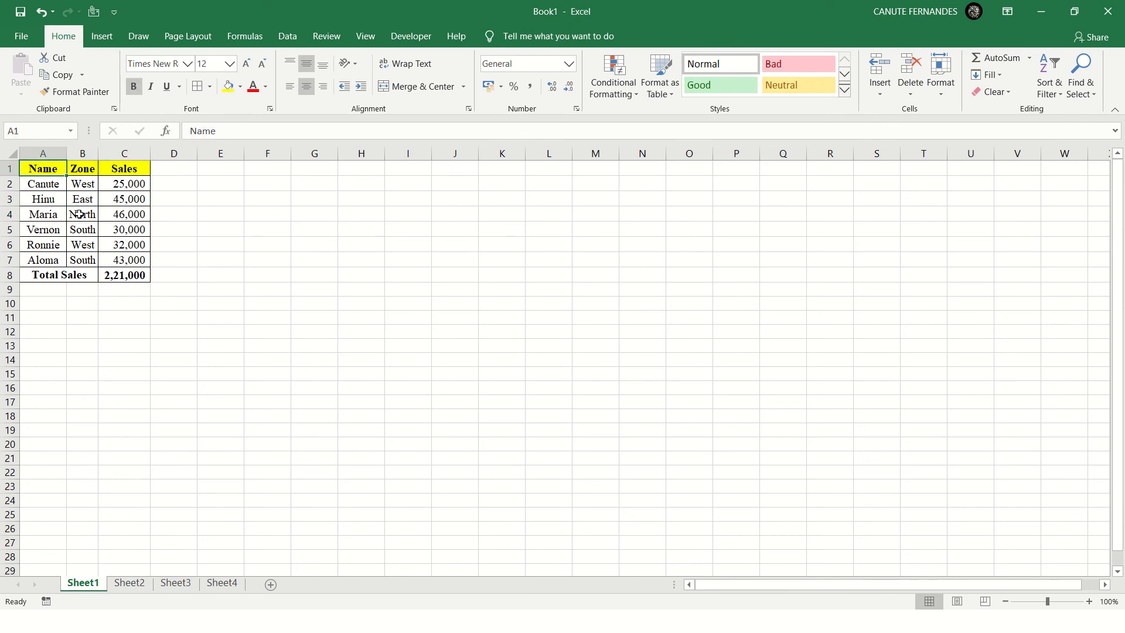
pyautogui.hotkey('alt', 'h')
pyautogui.press('h')
pyautogui.press('Up')
pyautogui.press('Up')
pyautogui.press('Up')
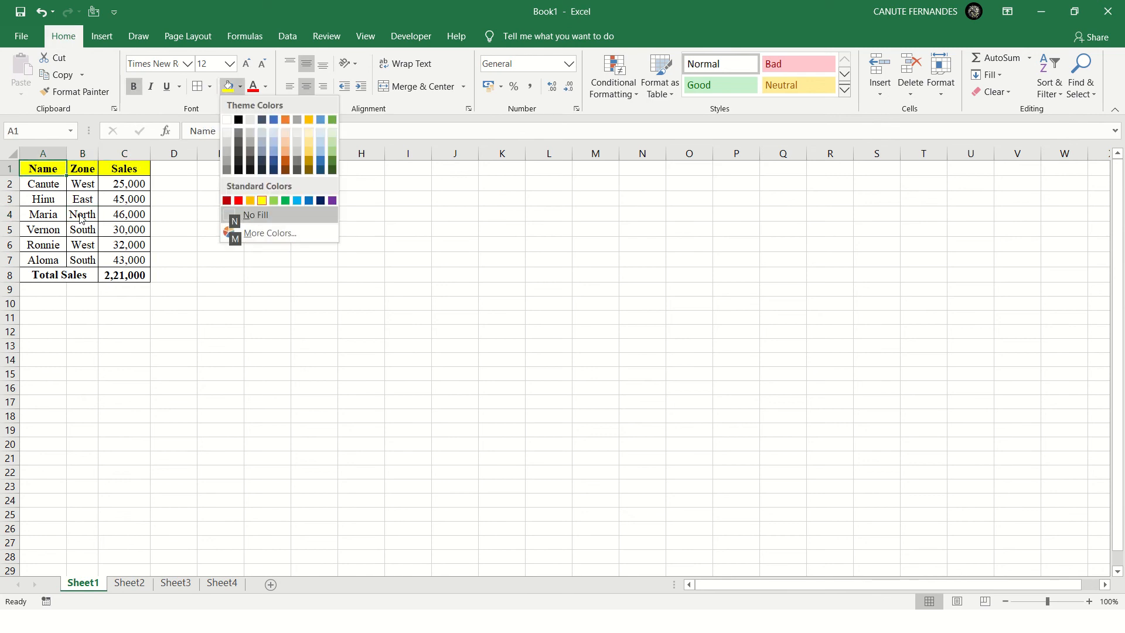
pyautogui.press('Left')
pyautogui.press('Return')
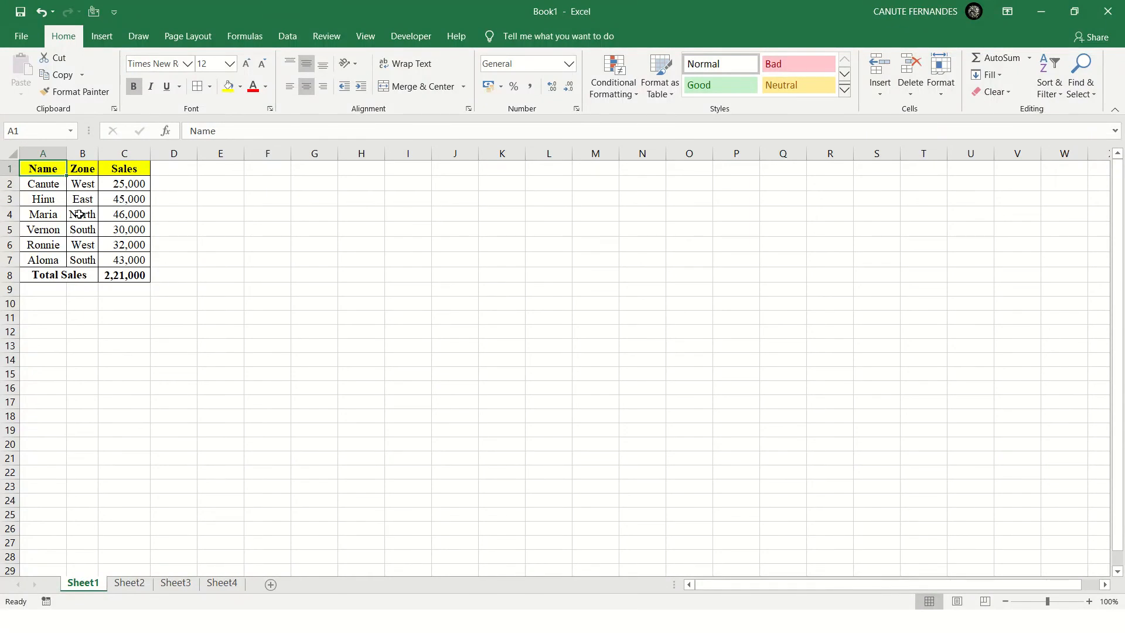
pyautogui.press('Right')
pyautogui.press('Right')
pyautogui.press('Right')
pyautogui.press('Down')
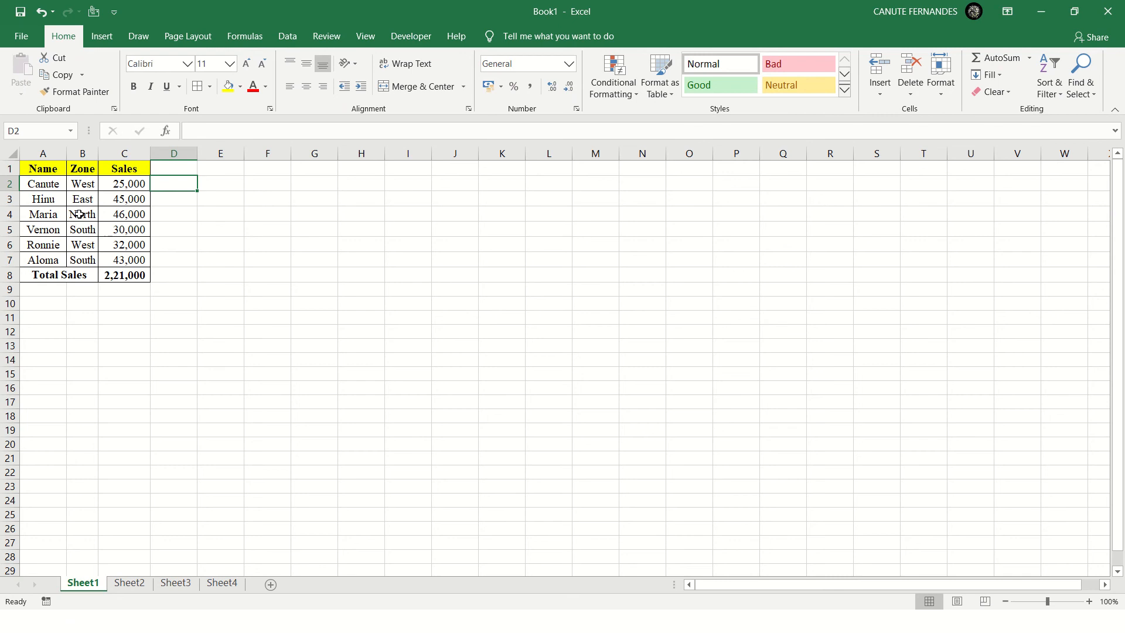
pyautogui.press('Left')
pyautogui.press('Left')
pyautogui.press('Left')
pyautogui.press('Up')
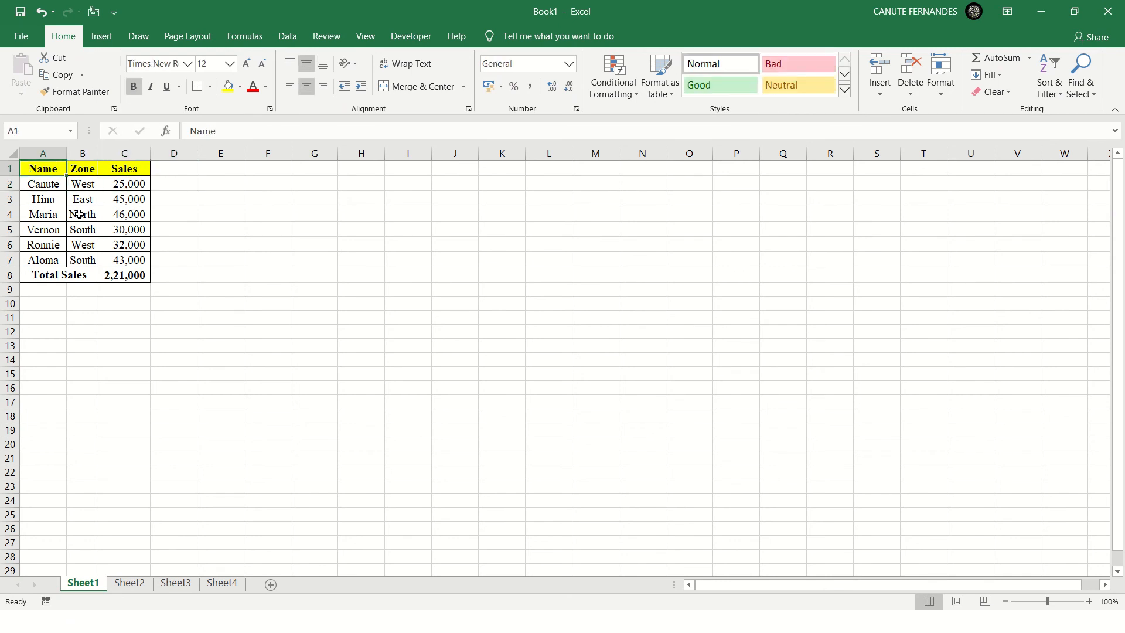
# - Add a filter to the sales table's header row, using the ribbon's key tips
pyautogui.press('alt')
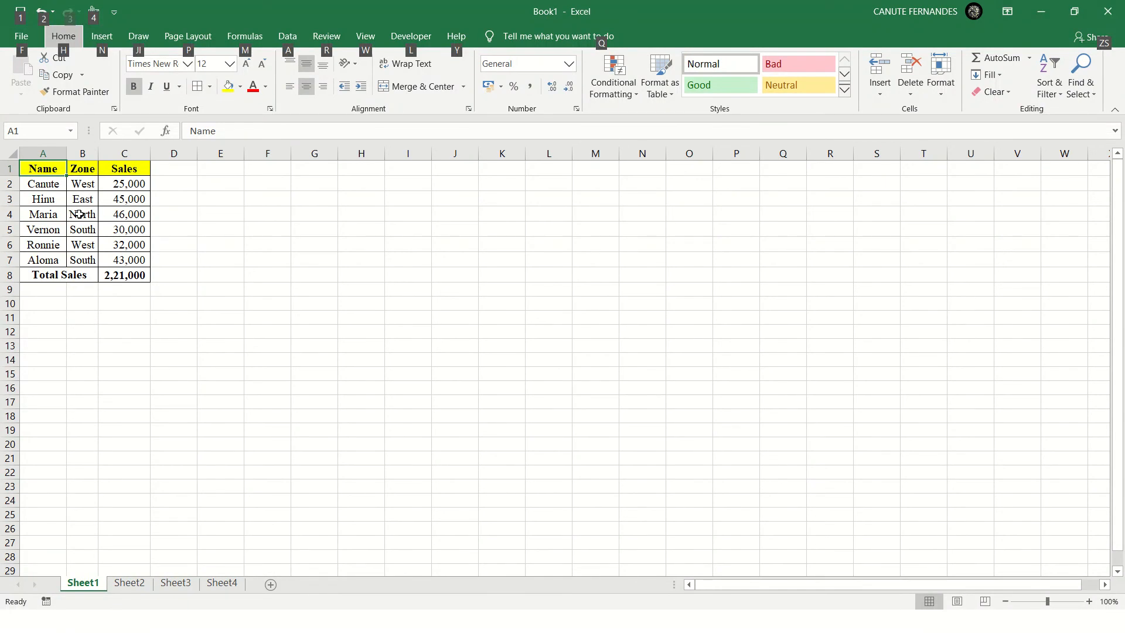
pyautogui.press('a')
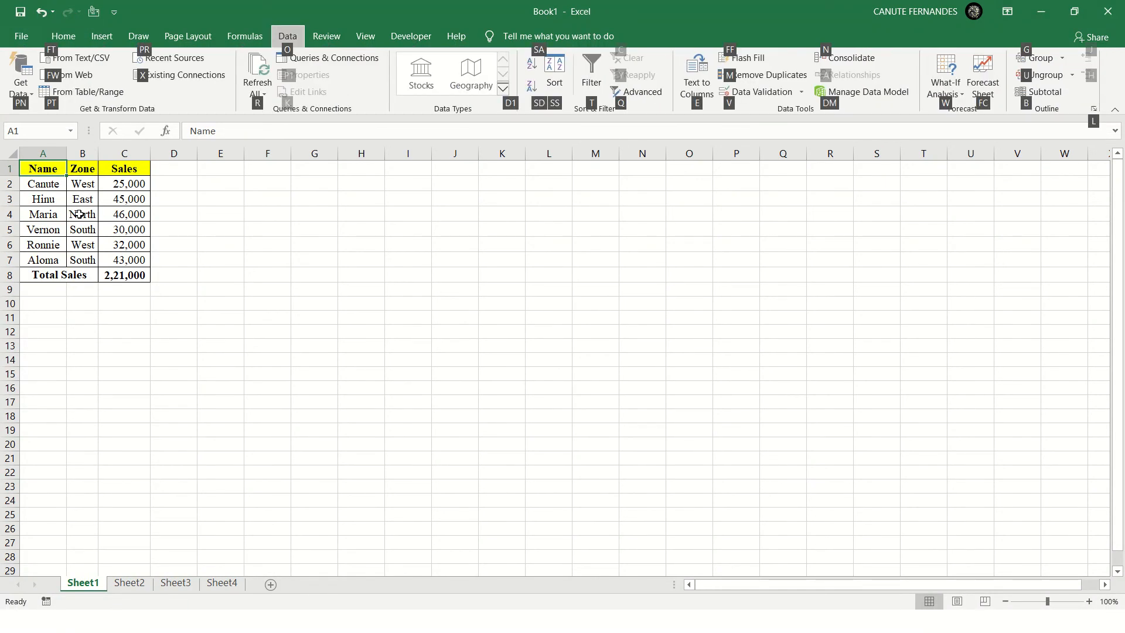
pyautogui.press('t')
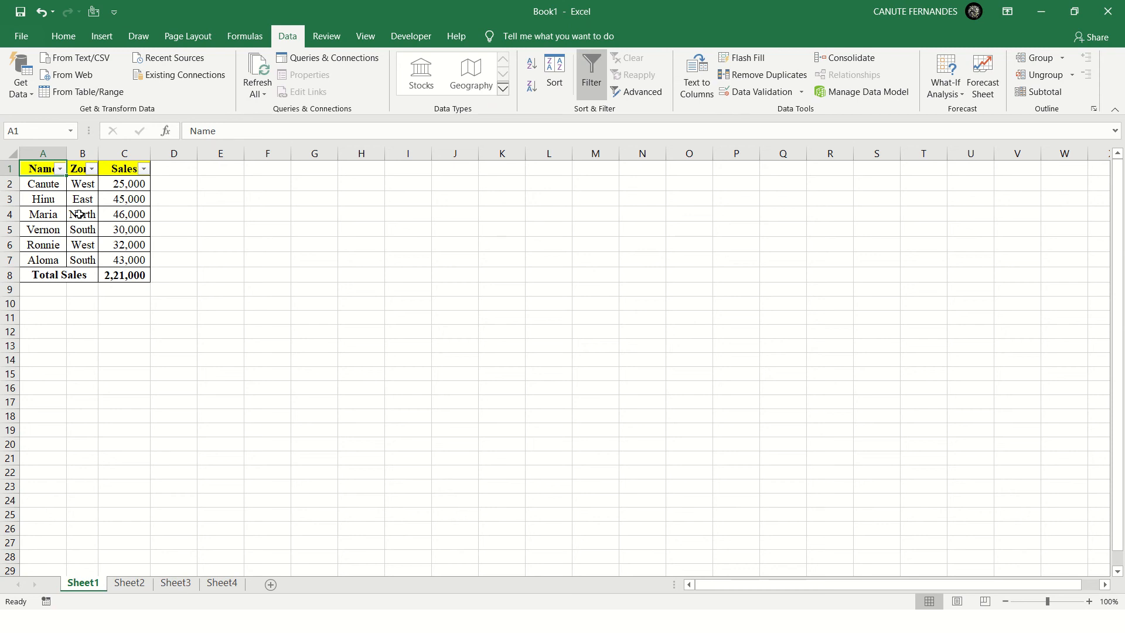
pyautogui.press('Right')
pyautogui.press('Right')
pyautogui.press('Left')
pyautogui.press('Left')
# - Remove the filter from the header row and apply it again
pyautogui.press('alt')
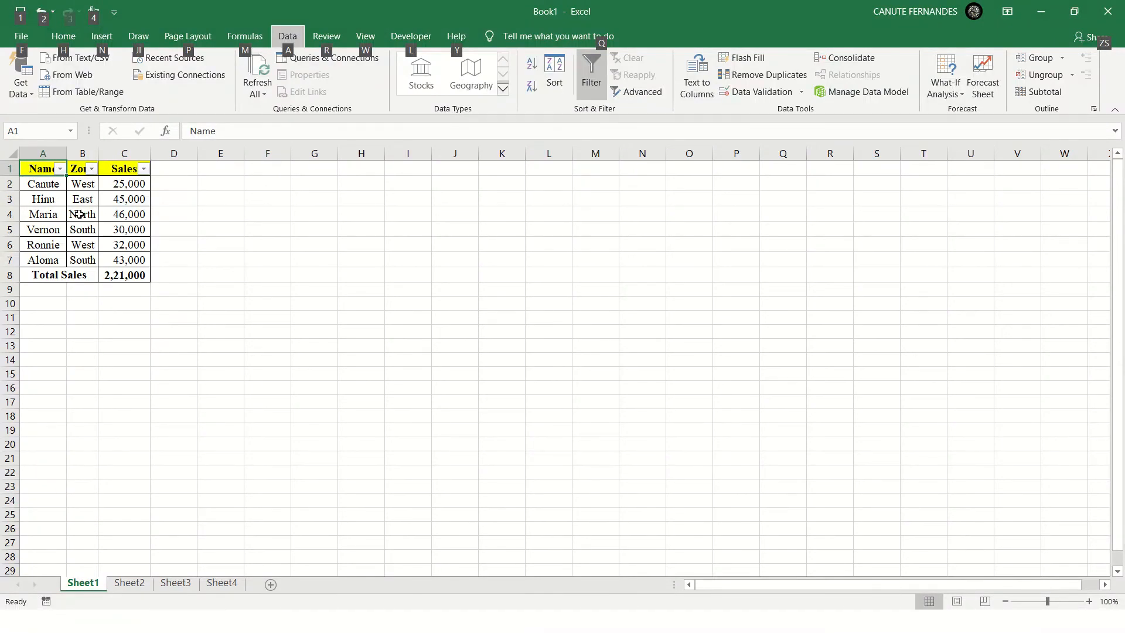
pyautogui.press('a')
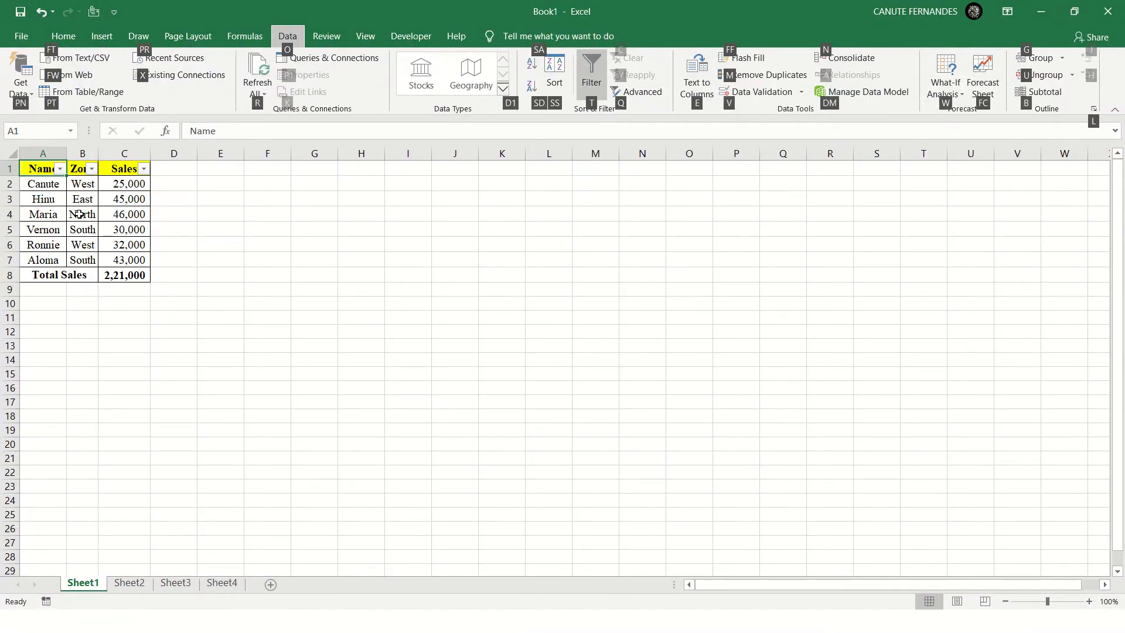
pyautogui.press('t')
pyautogui.press('alt')
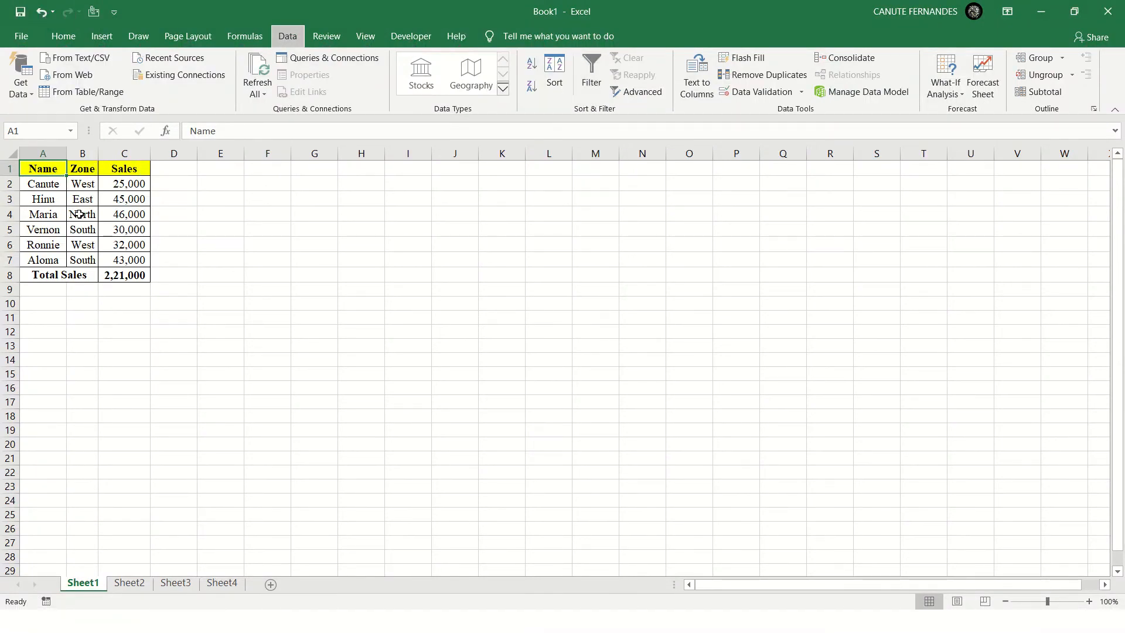
pyautogui.press('a')
pyautogui.press('t')
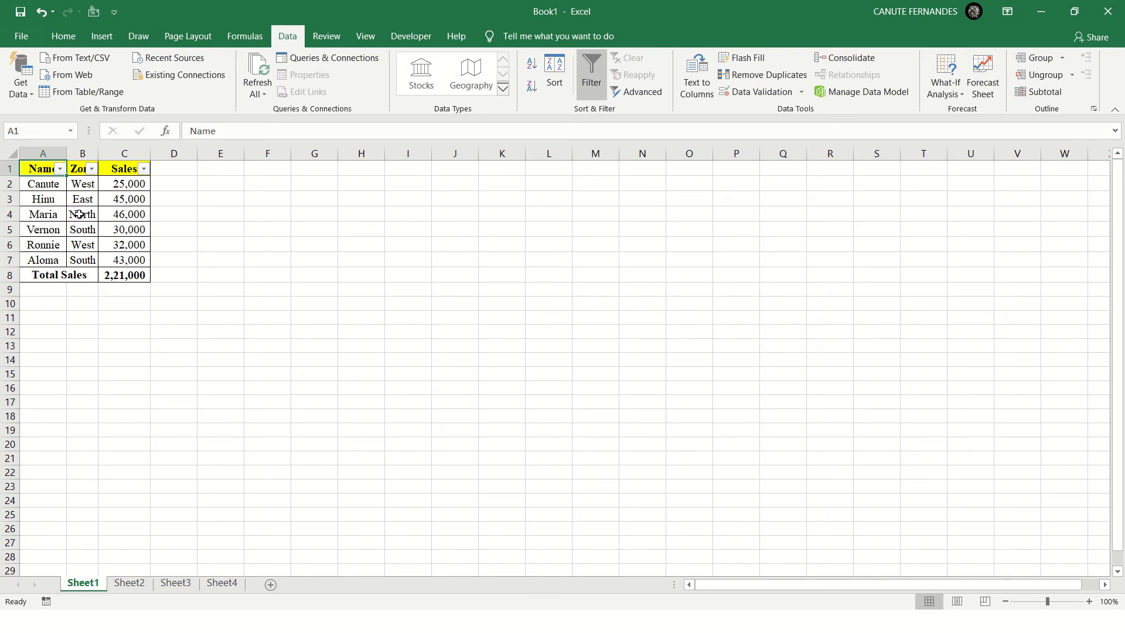
pyautogui.press('Right')
pyautogui.press('Right')
pyautogui.press('Right')
pyautogui.press('Right')
pyautogui.press('Left')
pyautogui.press('Left')
pyautogui.press('Left')
pyautogui.press('Left')
# - Open the Queries & Connections pane, using the ribbon's key tips
pyautogui.press('alt')
pyautogui.press('a')
pyautogui.press('o')
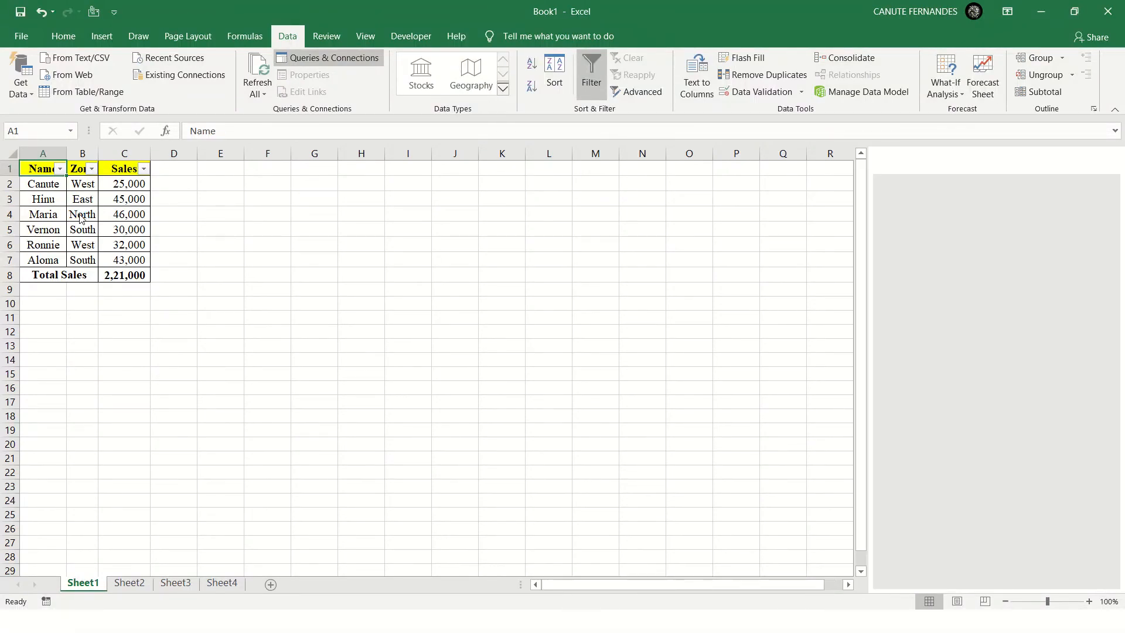
# - Overwrite the Name header in cell A1 with the first salesperson's name
pyautogui.write('Canute')
pyautogui.press('Right')
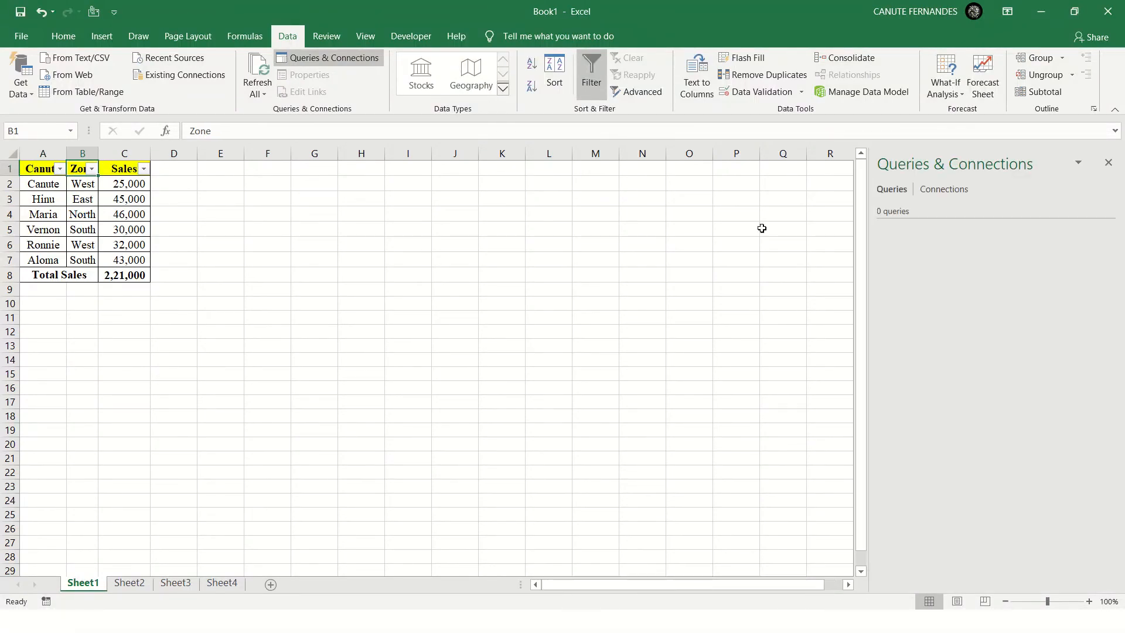
# - Close the Queries & Connections pane and autofit the sales table's column widths to their contents
pyautogui.click(1109, 165)
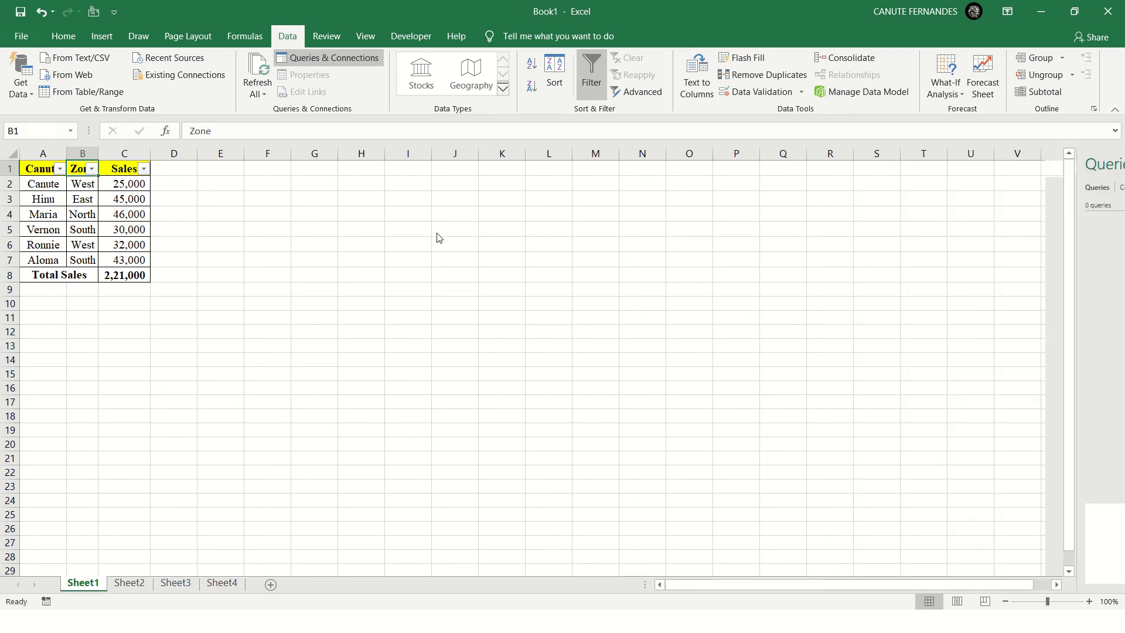
pyautogui.click(101, 182)
pyautogui.hotkey('ctrl', 'a')
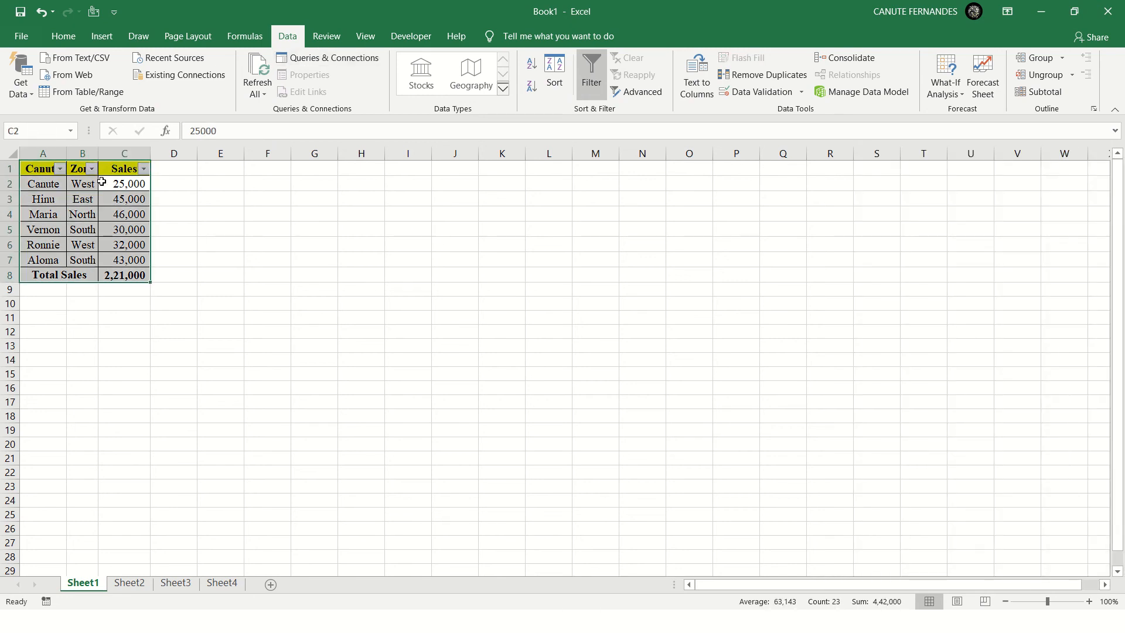
pyautogui.hotkey('alt', 'o')
pyautogui.press('c')
pyautogui.press('a')
pyautogui.click(102, 182)
pyautogui.hotkey('ctrl', 'Home')
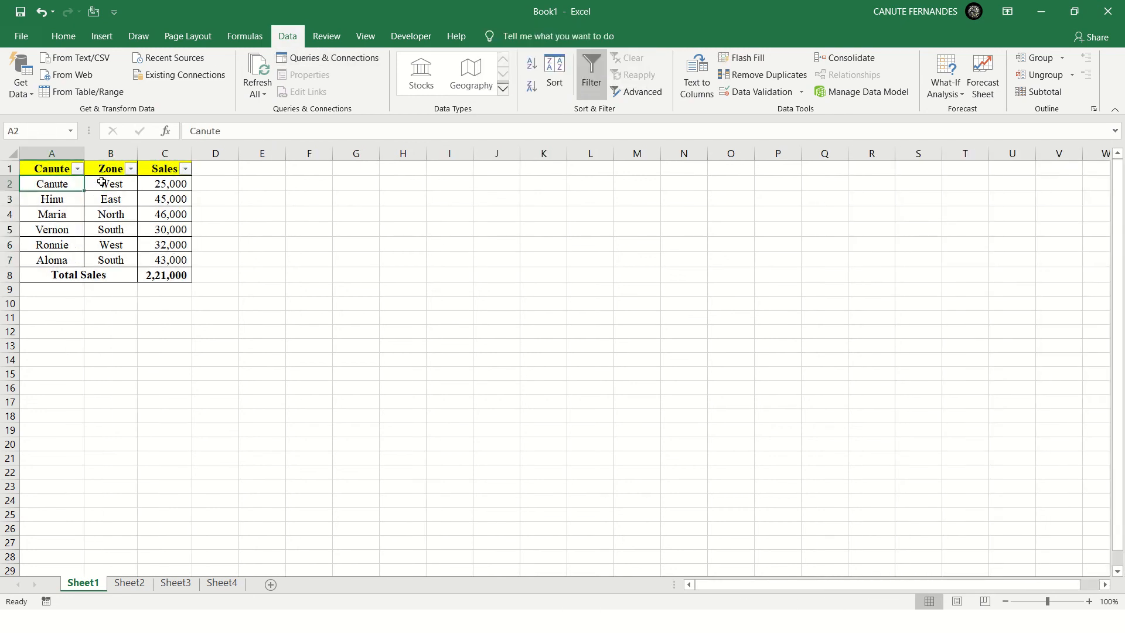
# - Remove the filter from the sales table's header row
pyautogui.press('Right')
pyautogui.press('Right')
pyautogui.press('Right')
pyautogui.press('Left')
pyautogui.press('Left')
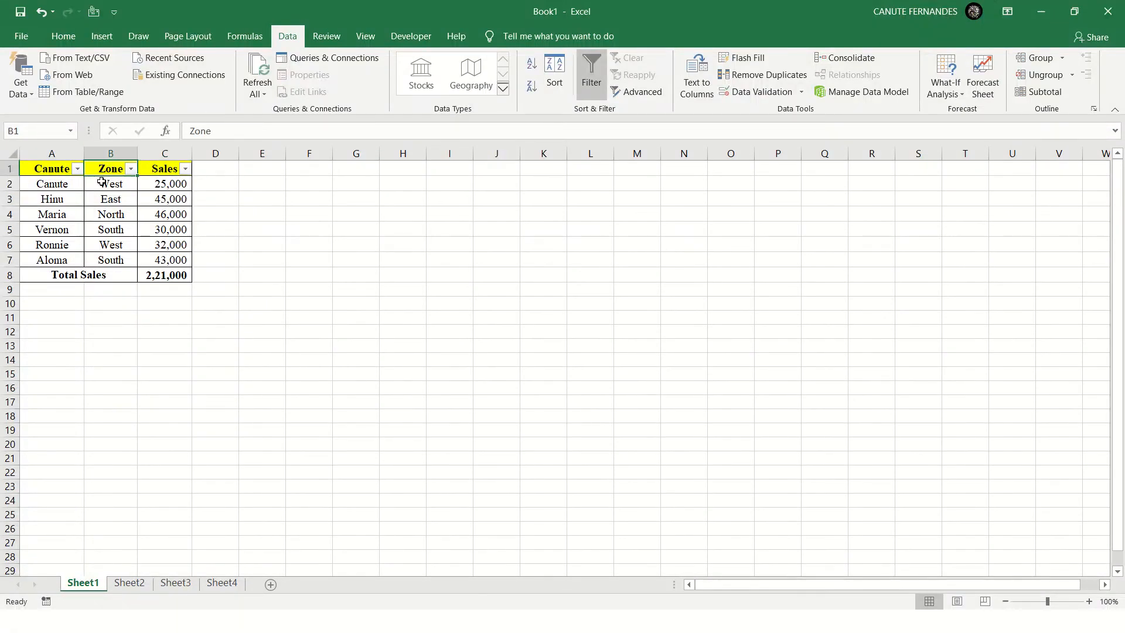
pyautogui.hotkey('alt', 'q')
pyautogui.write('c')
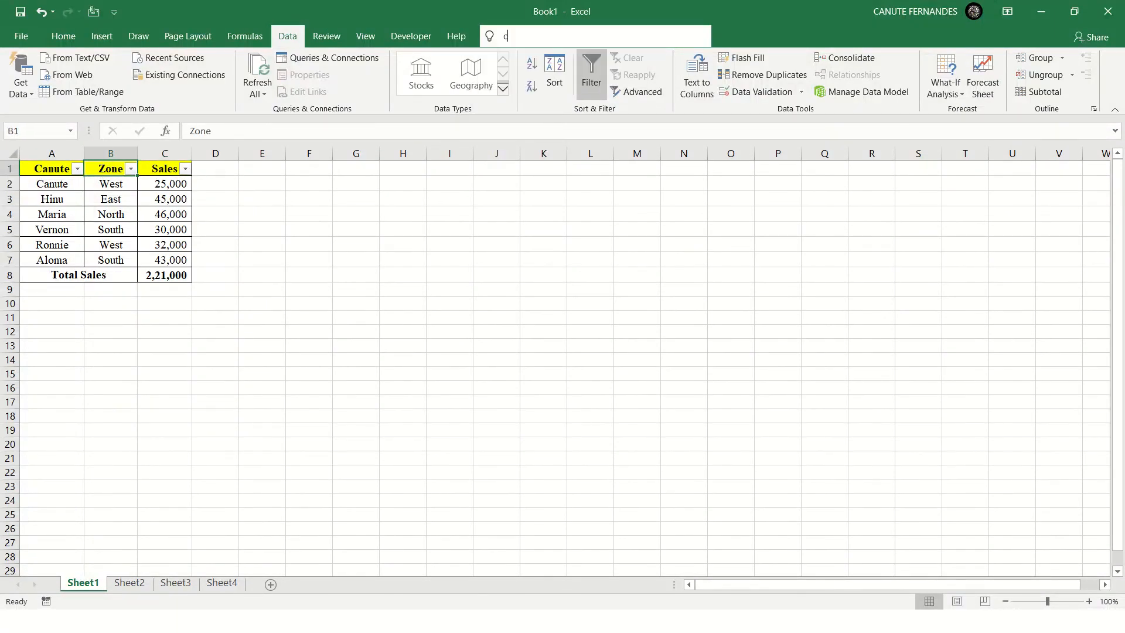
pyautogui.press('Escape')
pyautogui.hotkey('alt', 'd')
pyautogui.press('f')
pyautogui.press('f')
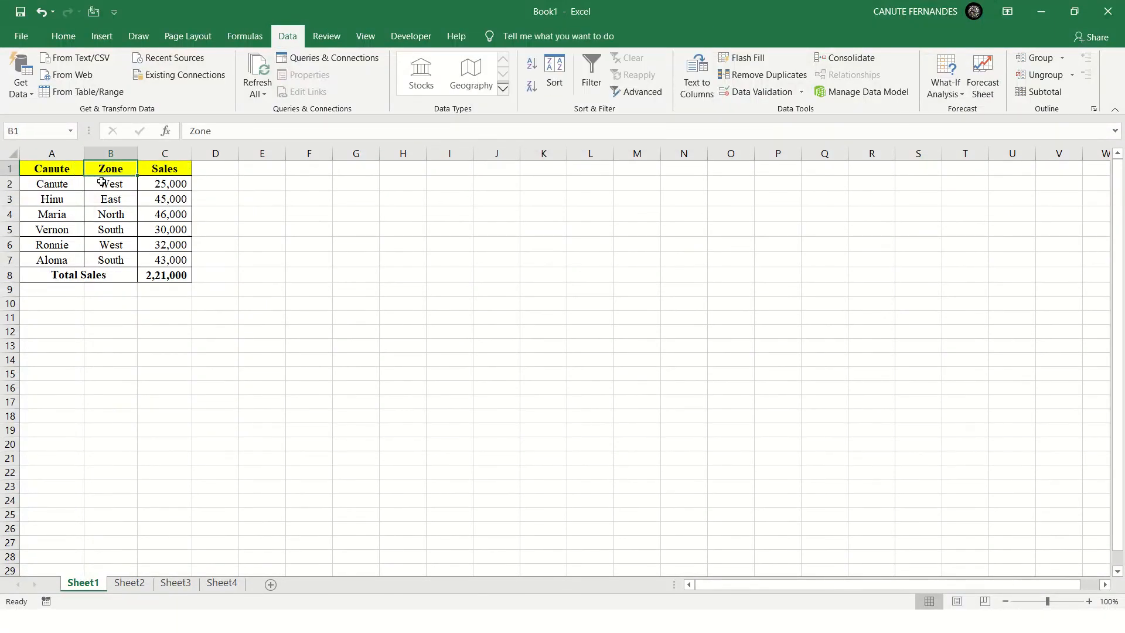
# - Restore the header in cell A1 to Name
pyautogui.press('Left')
pyautogui.press('Right')
pyautogui.press('Right')
pyautogui.press('Right')
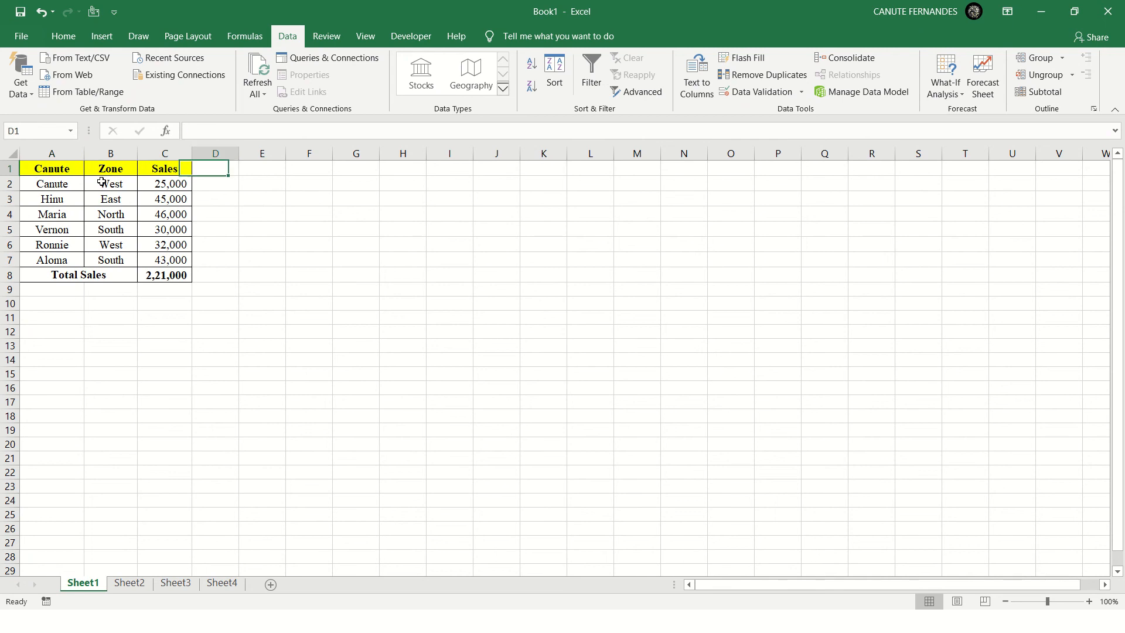
pyautogui.press('Left')
pyautogui.press('Left')
pyautogui.press('Left')
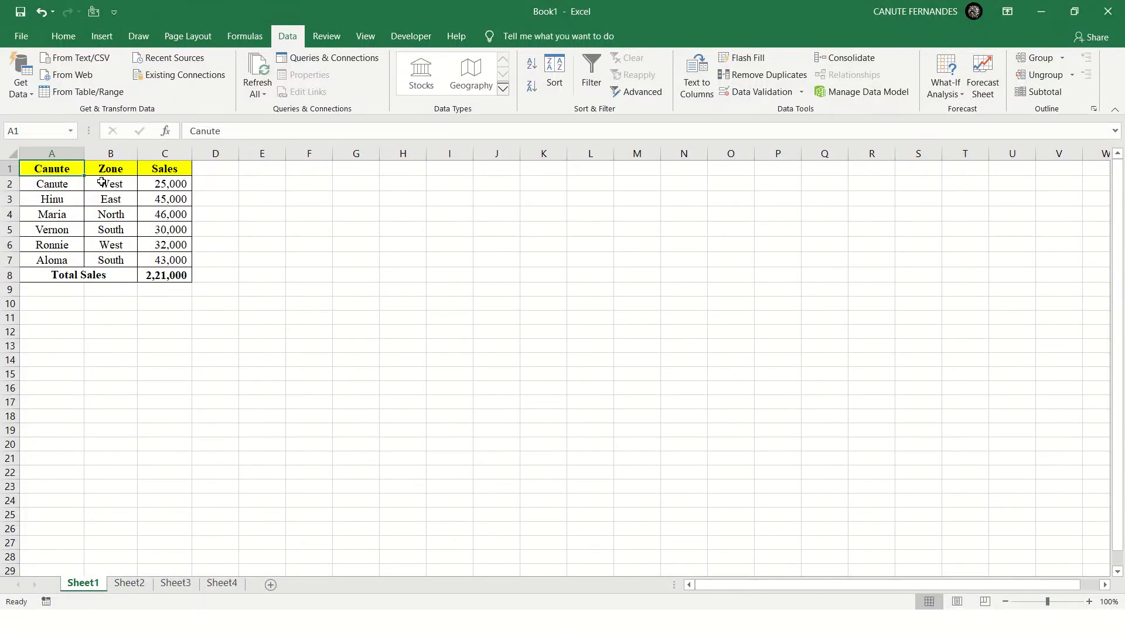
pyautogui.write('Names')
pyautogui.press('Right')
pyautogui.press('Left')
pyautogui.press('F2')
pyautogui.press('BackSpace')
pyautogui.press('Tab')
# - Enter the heading "Formating Shortcuts" in cell E1, with the same bold text and yellow fill as the table headers
pyautogui.press('Right')
pyautogui.press('Right')
pyautogui.press('Right')
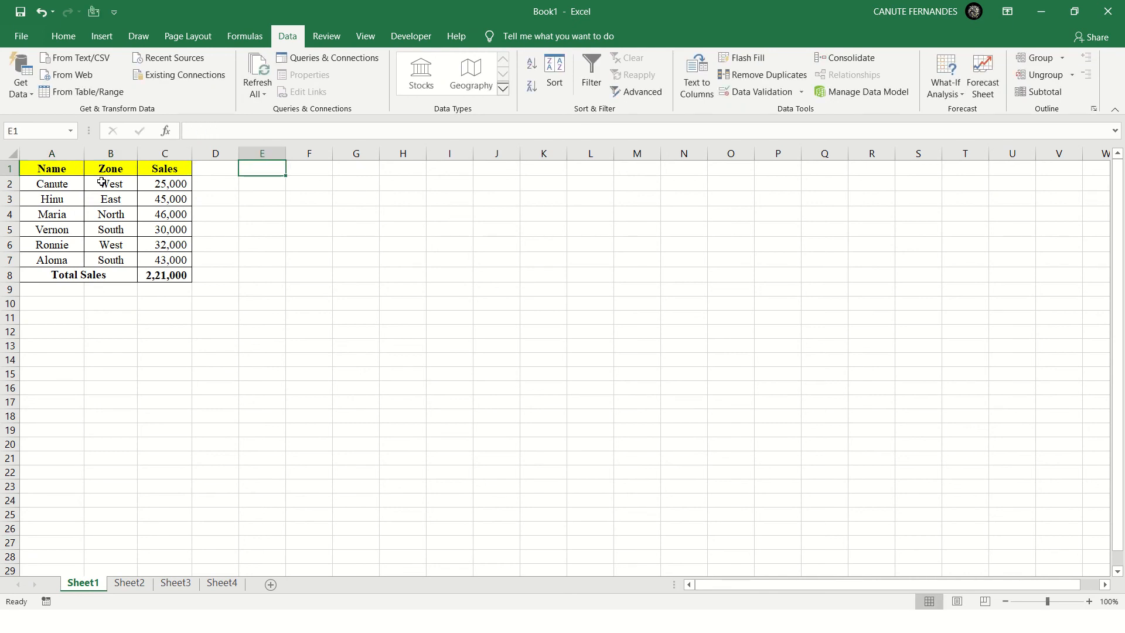
pyautogui.write('Formu')
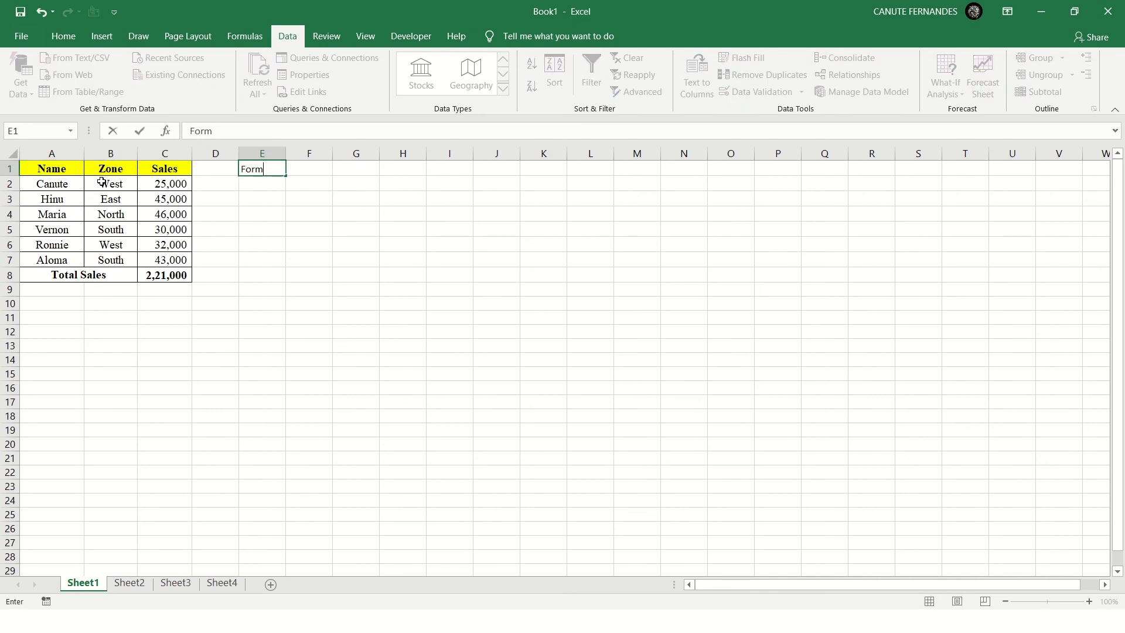
pyautogui.press('BackSpace')
pyautogui.press('BackSpace')
pyautogui.press('BackSpace')
pyautogui.press('BackSpace')
pyautogui.press('BackSpace')
pyautogui.write('Formating')
pyautogui.write(' Shortc')
pyautogui.write('ute')
pyautogui.press('Return')
pyautogui.press('Up')
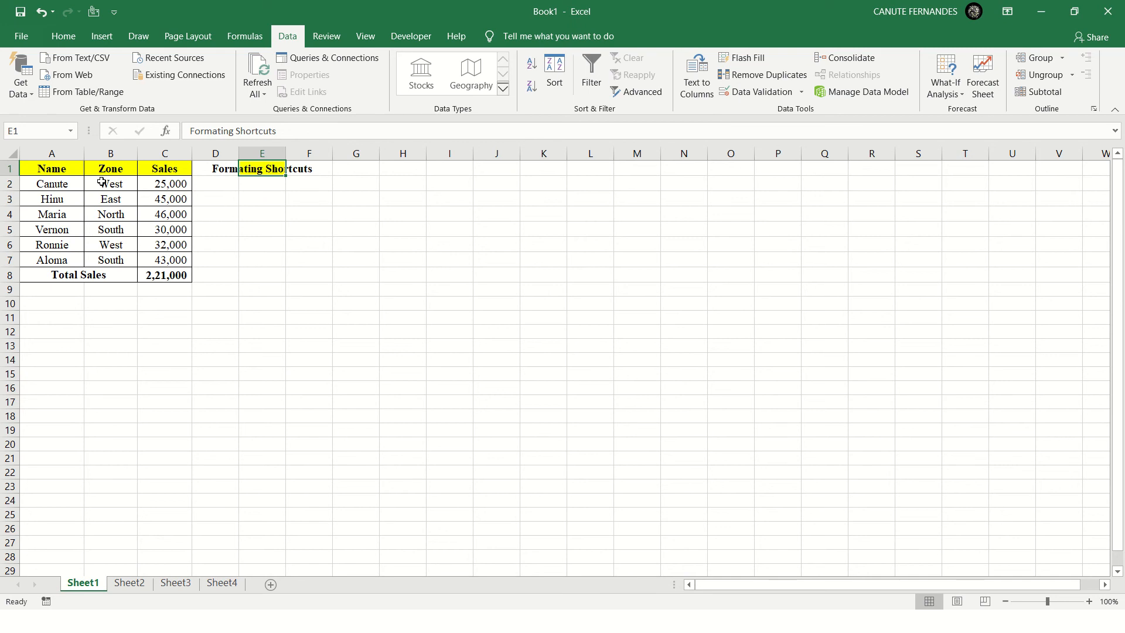
# - Autofit the width of column E to the heading in cell E1
pyautogui.hotkey('alt', 'h')
pyautogui.press('o')
pyautogui.press('i')
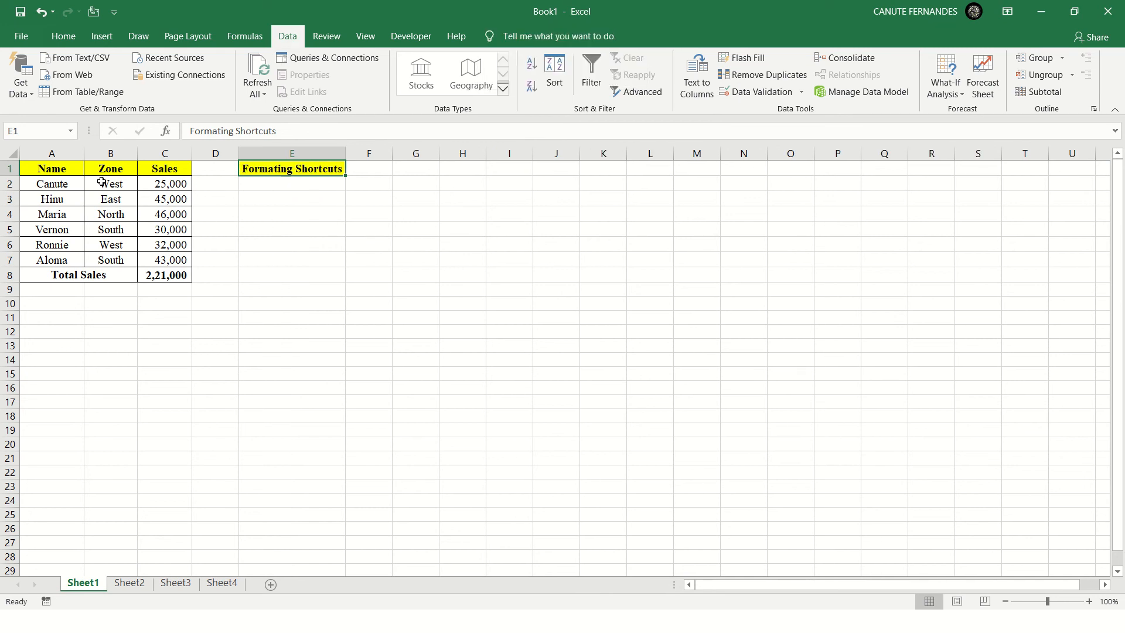
# - List the first shortcut by entering "Alt+H+FS" in cell E2 and "Font Style" in cell F2
pyautogui.press('Down')
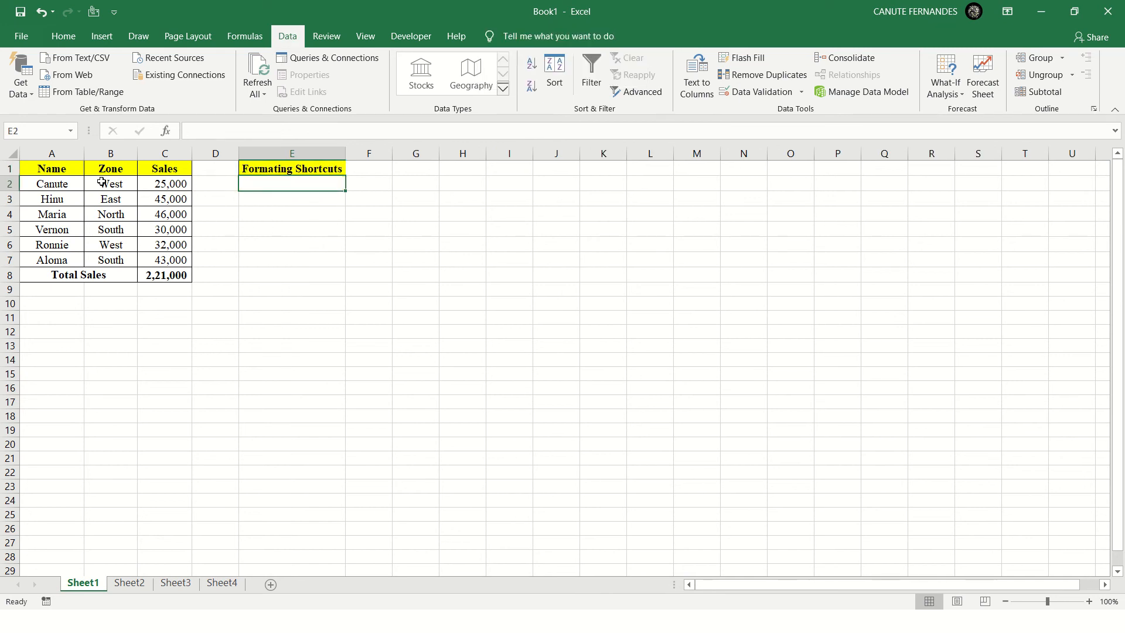
pyautogui.write('Alt')
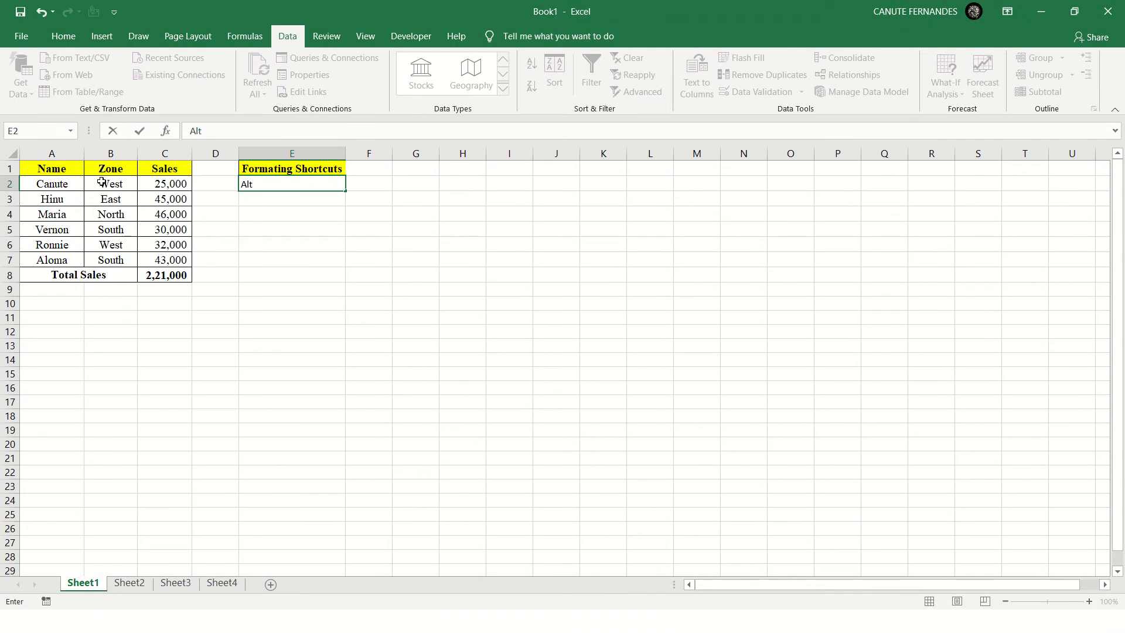
pyautogui.write('+H+FS')
pyautogui.press('Tab')
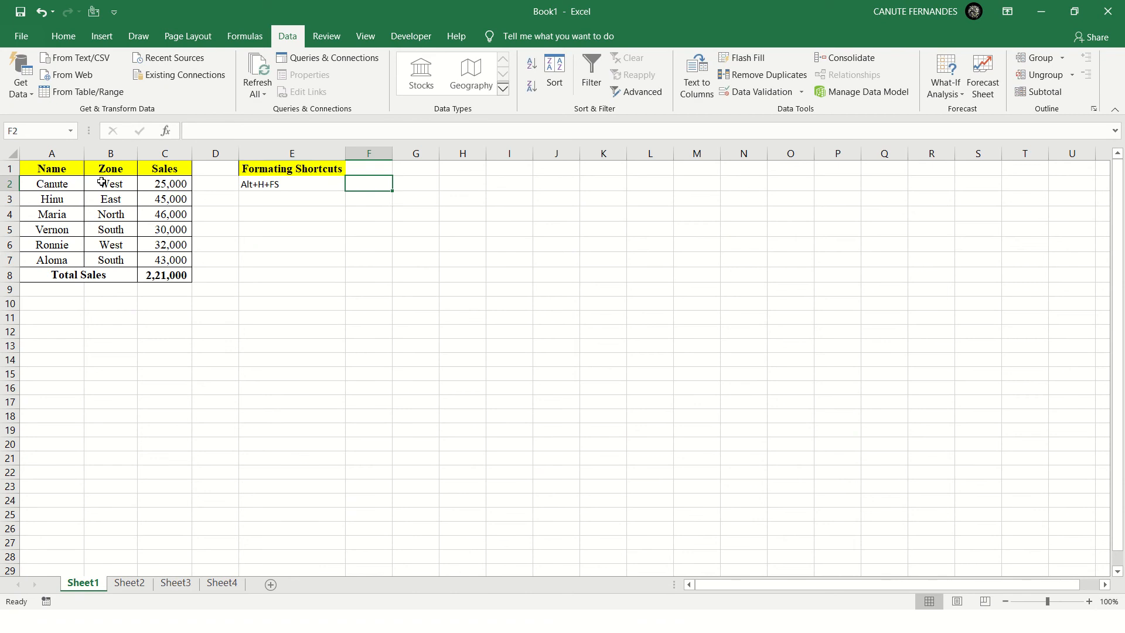
pyautogui.write('F')
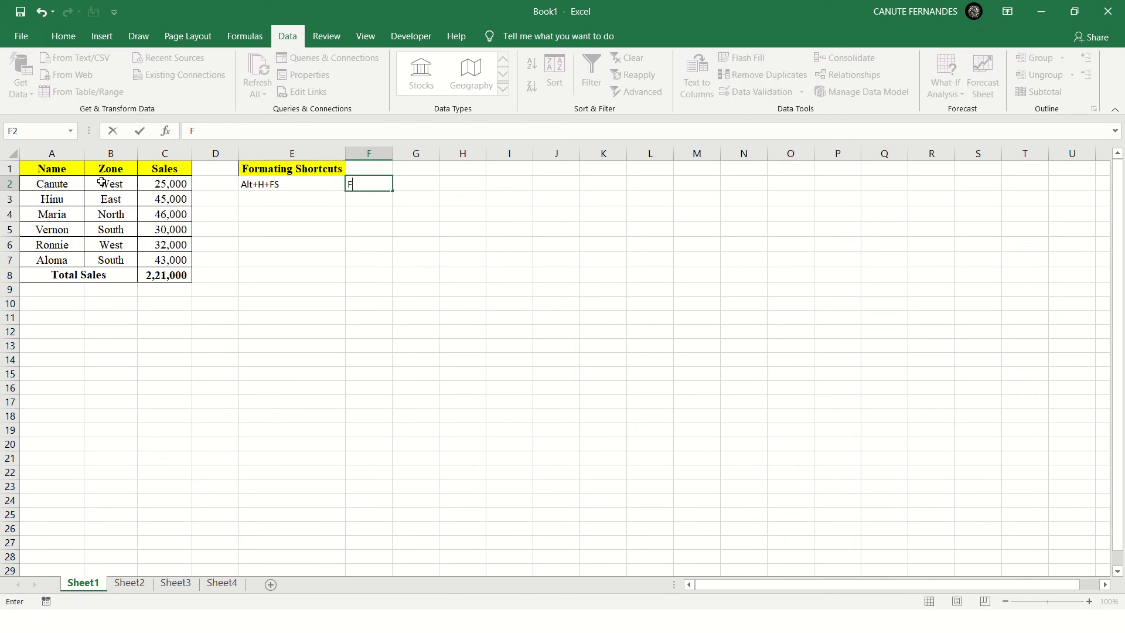
pyautogui.write('ont Style')
pyautogui.press('Return')
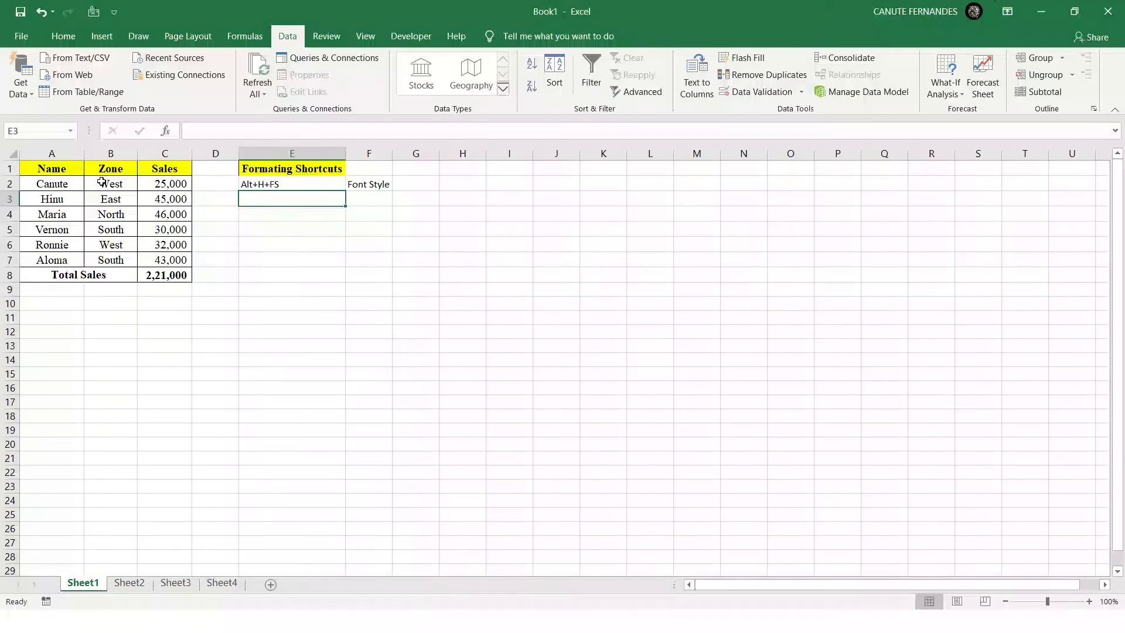
# - List the second shortcut with "Alt+H+FF" in cell E3 and "Font Size" in cell F3
pyautogui.write('AL')
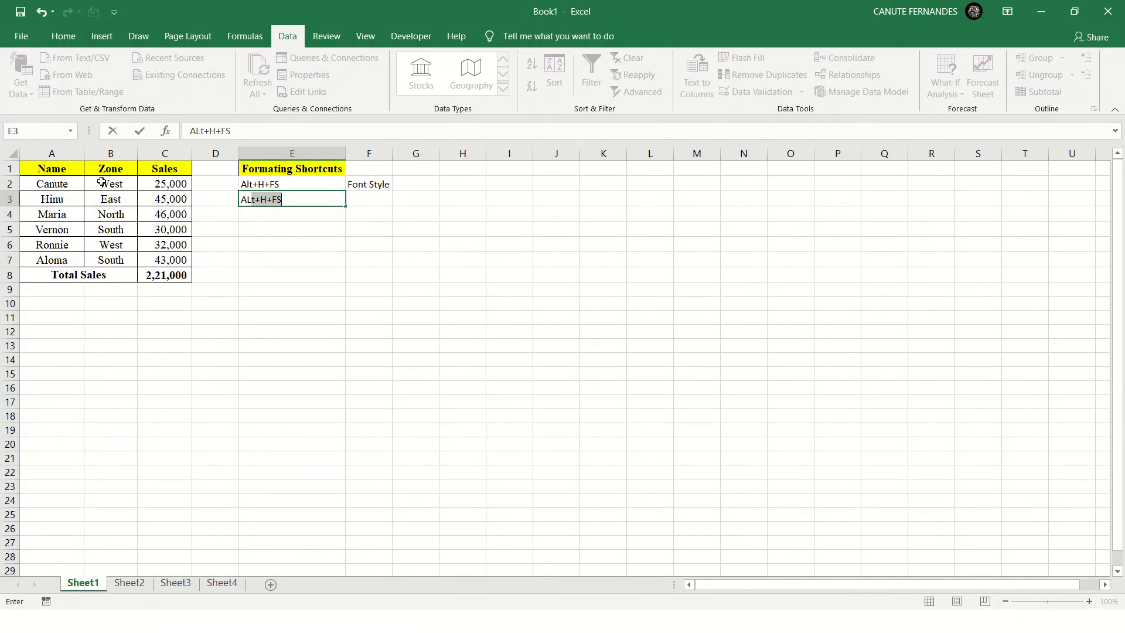
pyautogui.write('t+H+FF')
pyautogui.press('Tab')
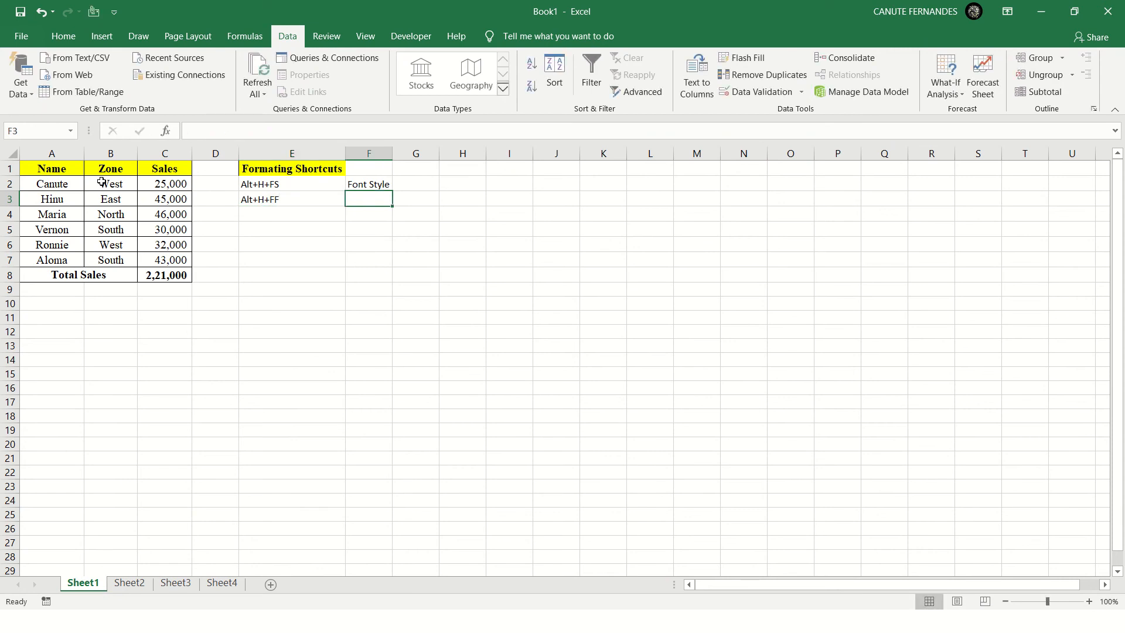
pyautogui.write('Font ')
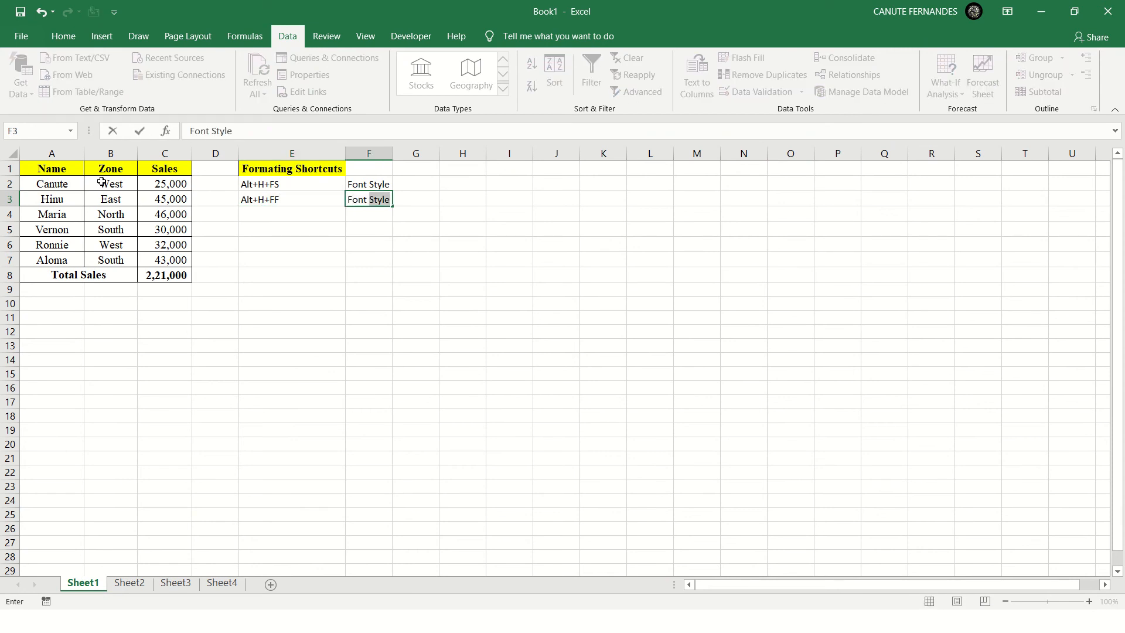
pyautogui.write('Sizer')
pyautogui.press('Return')
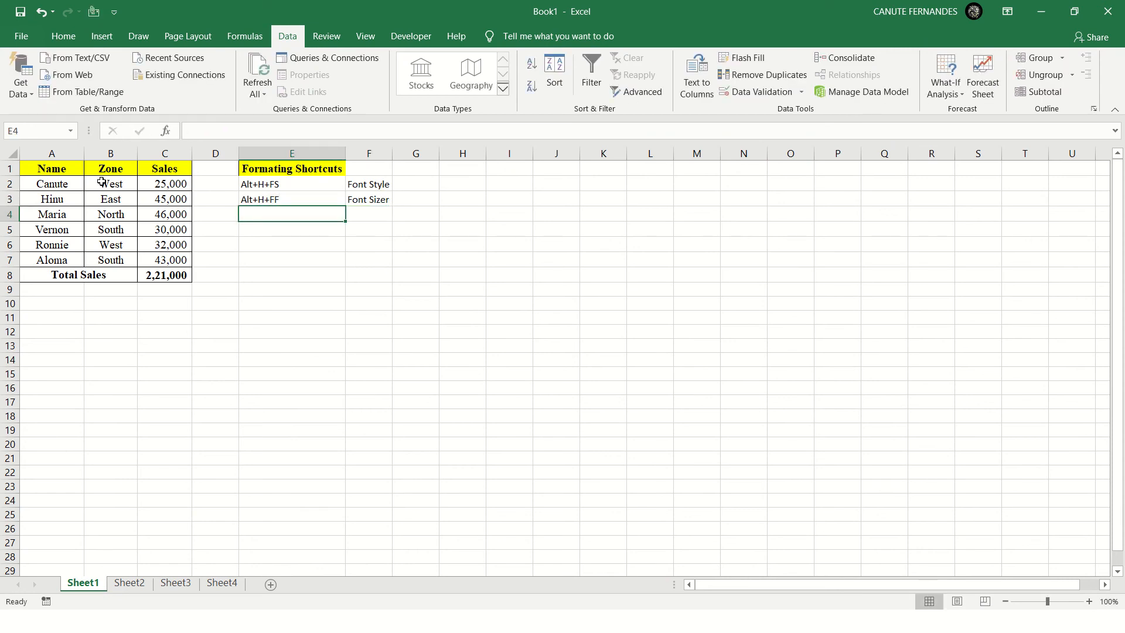
pyautogui.press('Right')
pyautogui.press('Up')
pyautogui.press('F2')
pyautogui.press('BackSpace')
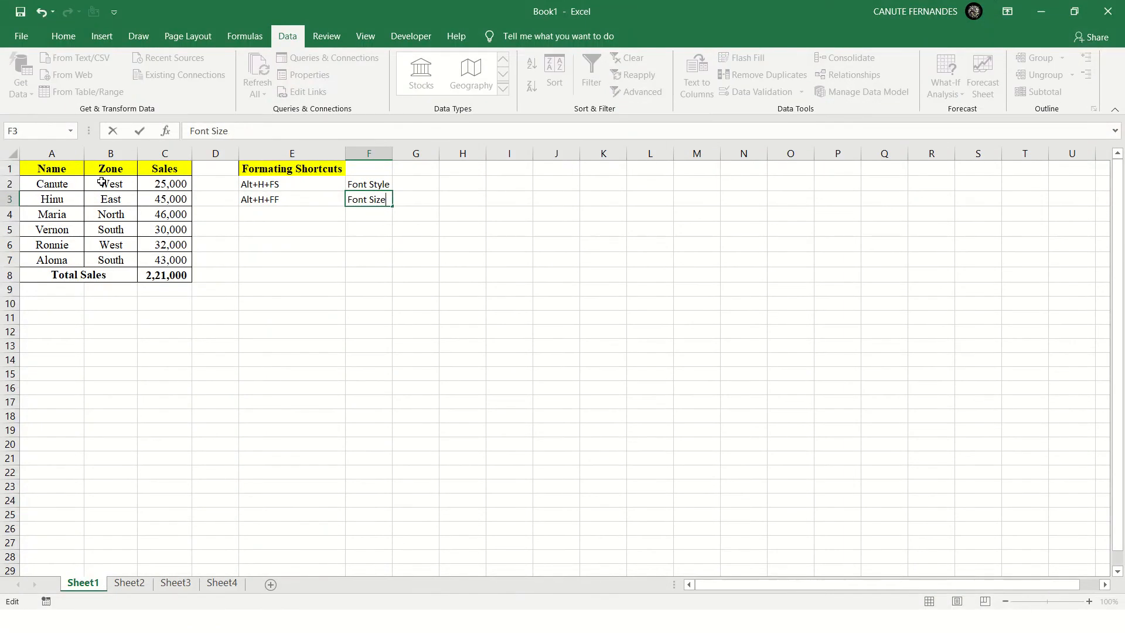
pyautogui.press('Return')
# - List the third shortcut with "Alt+H+AC" in cell E4 and "Alingment - Center" in cell F4
pyautogui.press('Left')
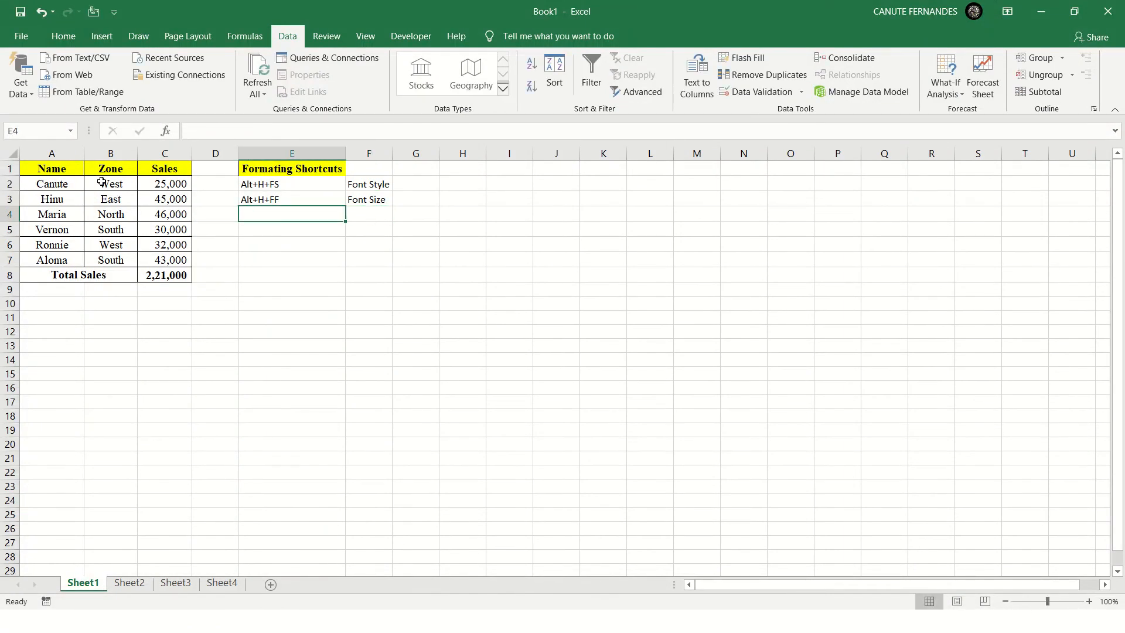
pyautogui.write('Alt')
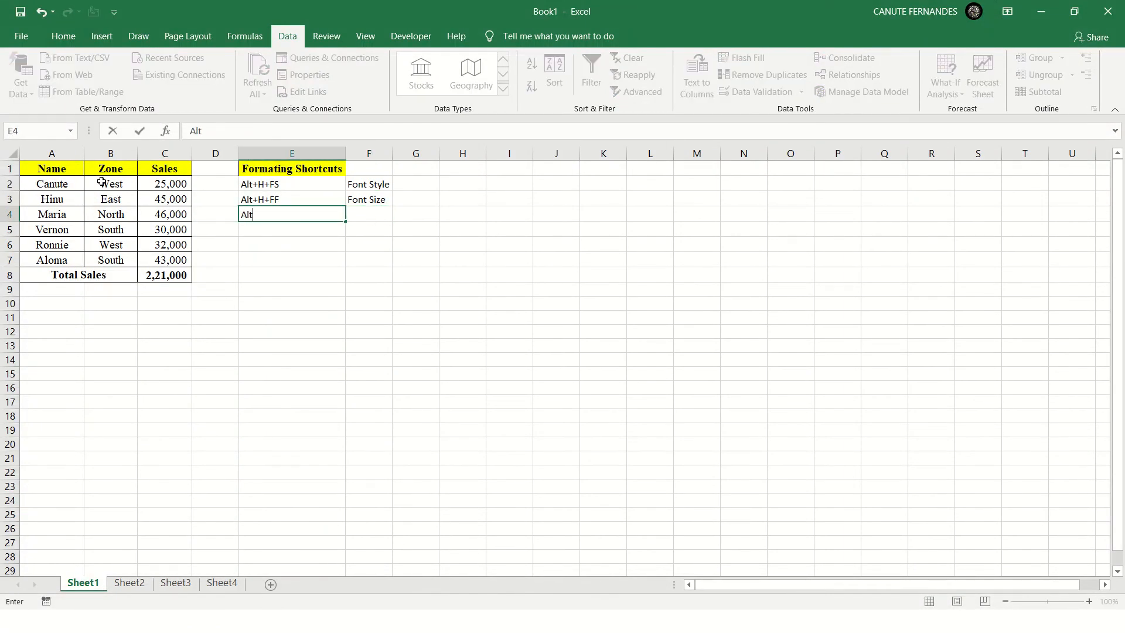
pyautogui.write('+H+AC')
pyautogui.press('Tab')
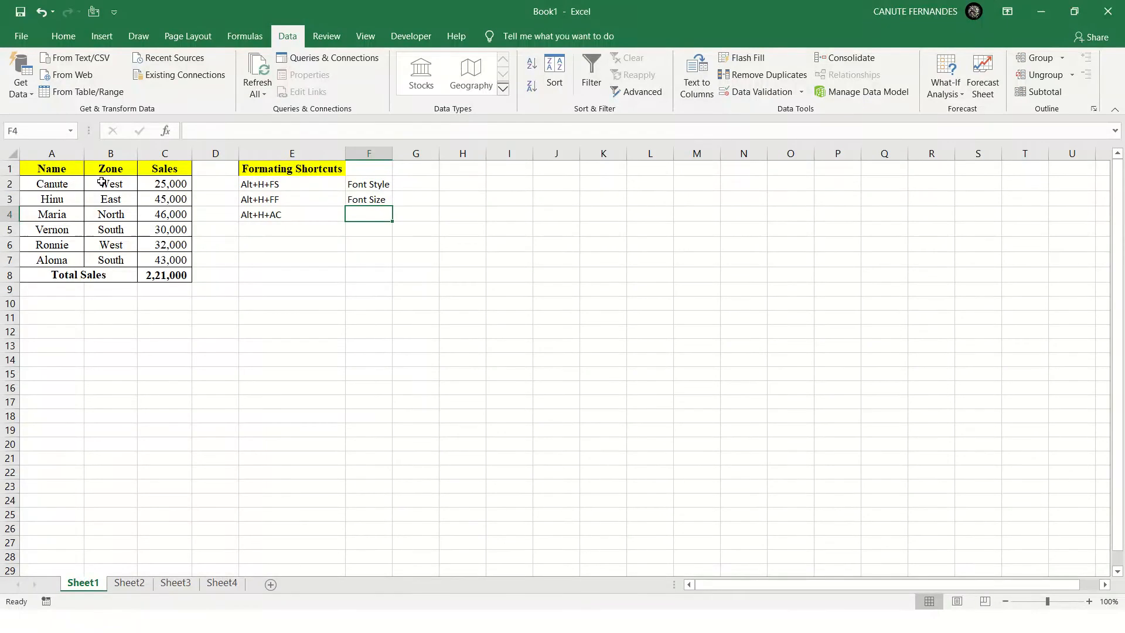
pyautogui.write('Alinf')
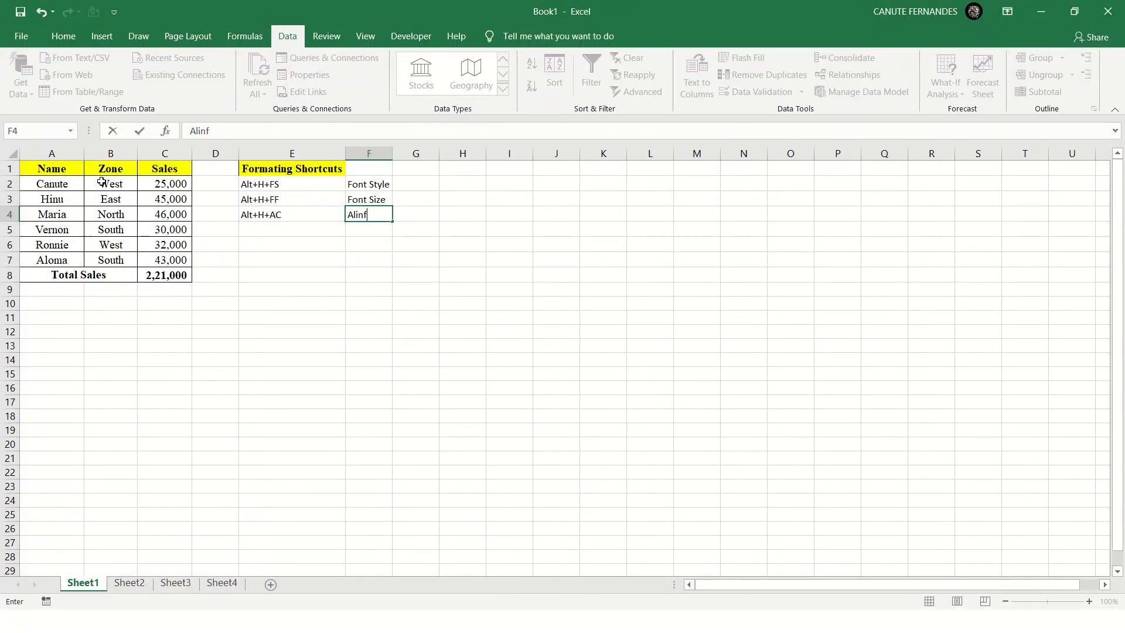
pyautogui.write('ment - Center')
pyautogui.hotkey('ctrl', 'Return')
# - Extend the shortcut in cell E4 to read "Alt+H+AC/AR/AL"
pyautogui.press('Left')
pyautogui.press('Left')
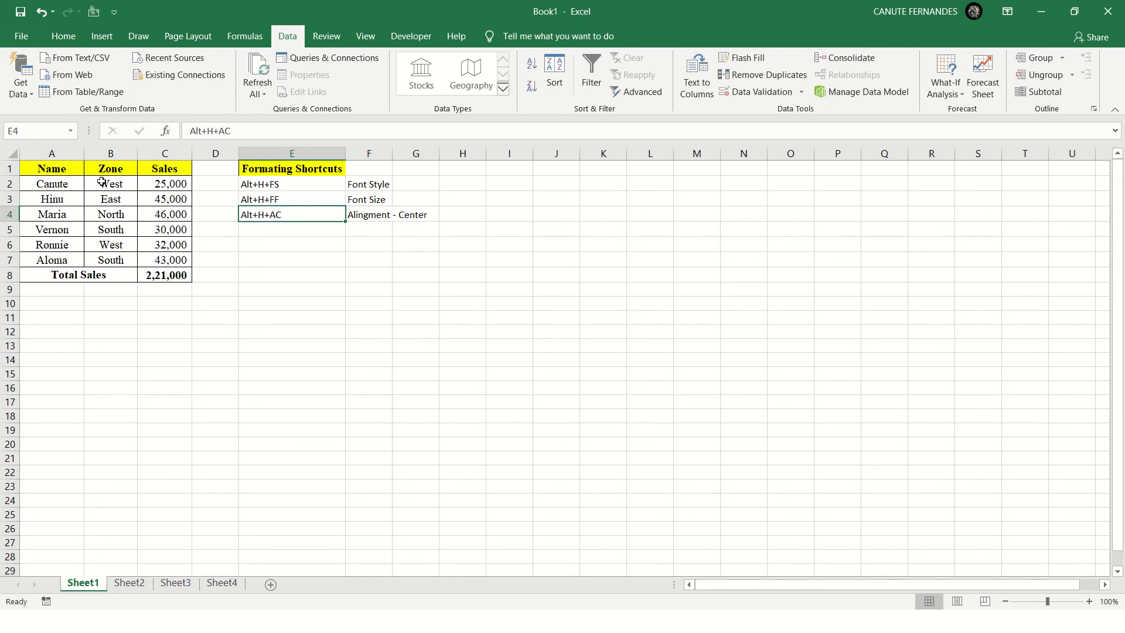
pyautogui.press('Down')
pyautogui.press('Right')
pyautogui.press('Up')
pyautogui.press('Down')
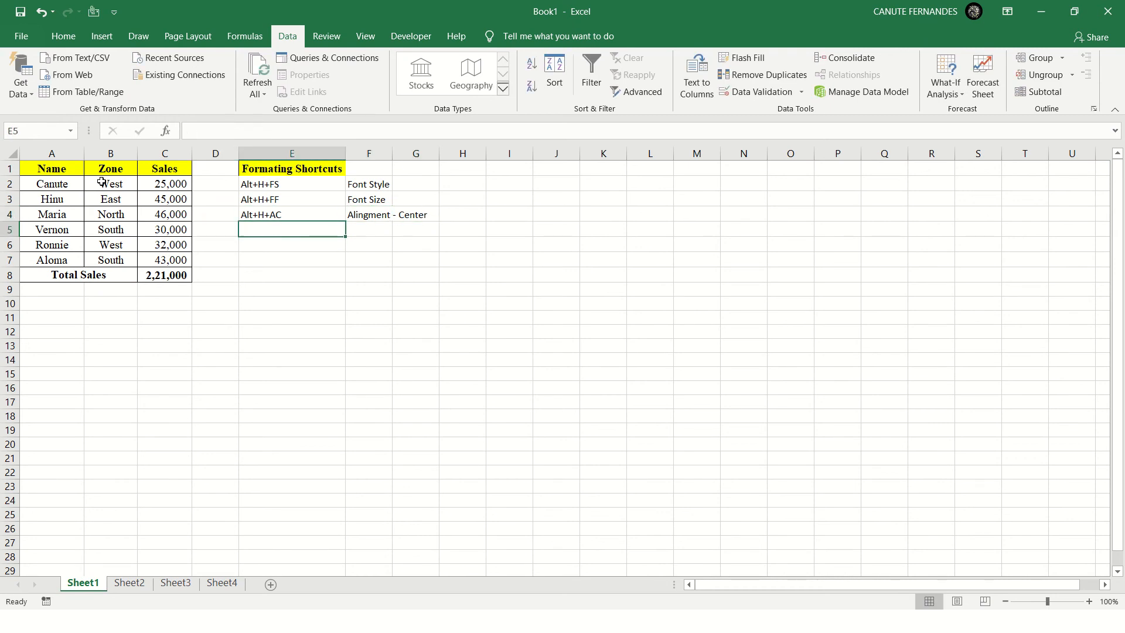
pyautogui.press('Up')
pyautogui.press('F2')
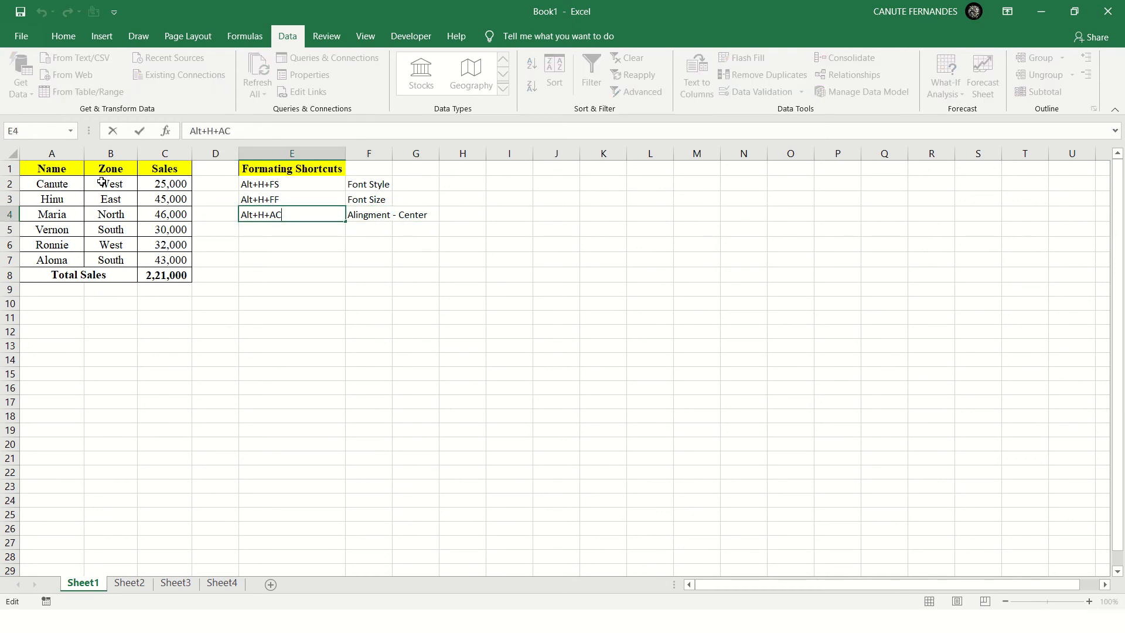
pyautogui.write('/AR/AL')
pyautogui.press('Tab')
# - Extend the description in cell F4 to read "Alingment - Center/Right/Left"
pyautogui.press('Tab')
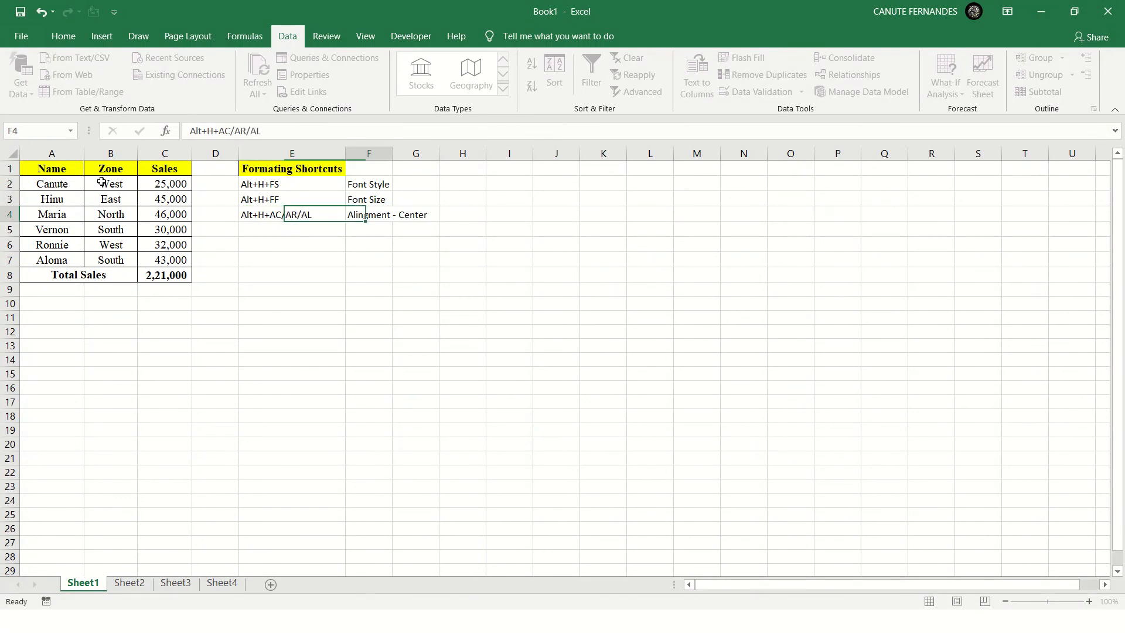
pyautogui.press('F2')
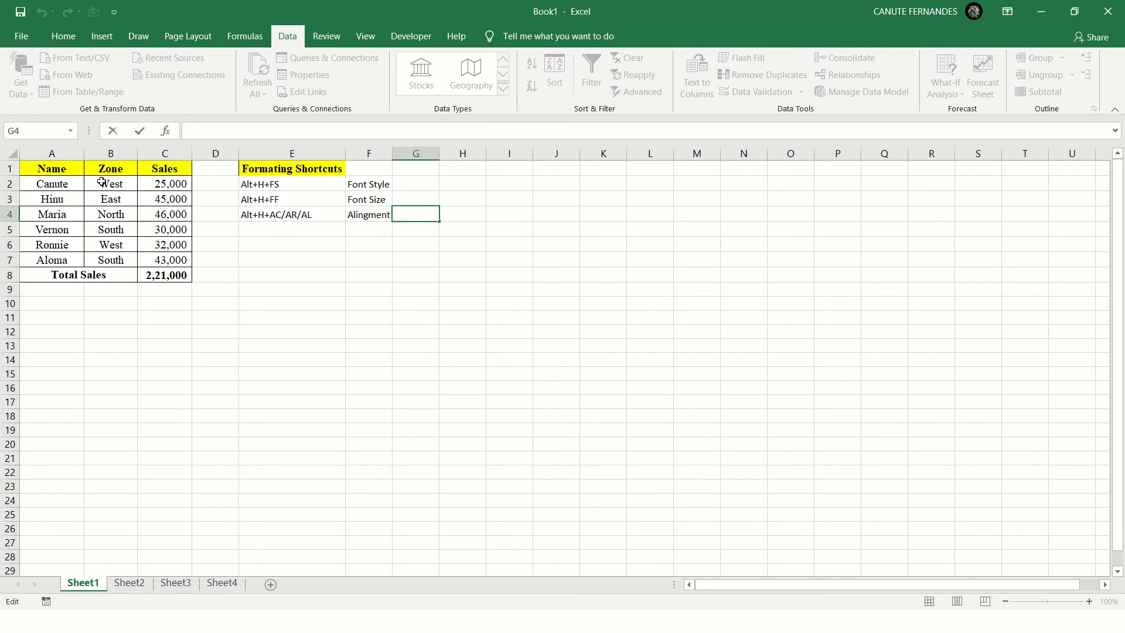
pyautogui.press('Escape')
pyautogui.press('Left')
pyautogui.press('F2')
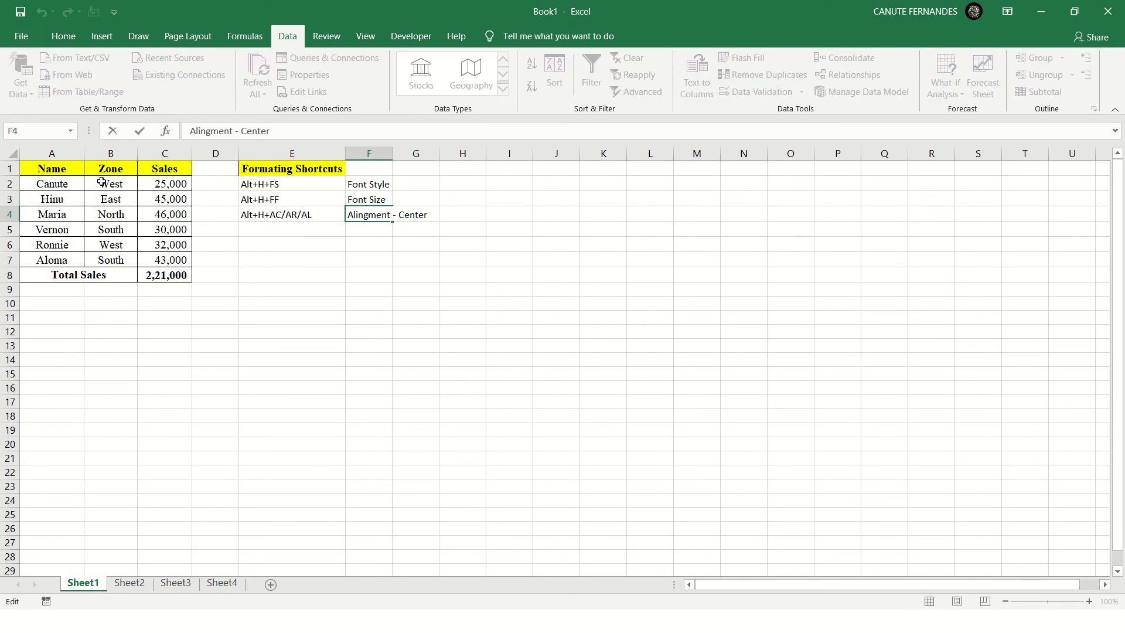
pyautogui.write('/Right/Left')
pyautogui.press('Return')
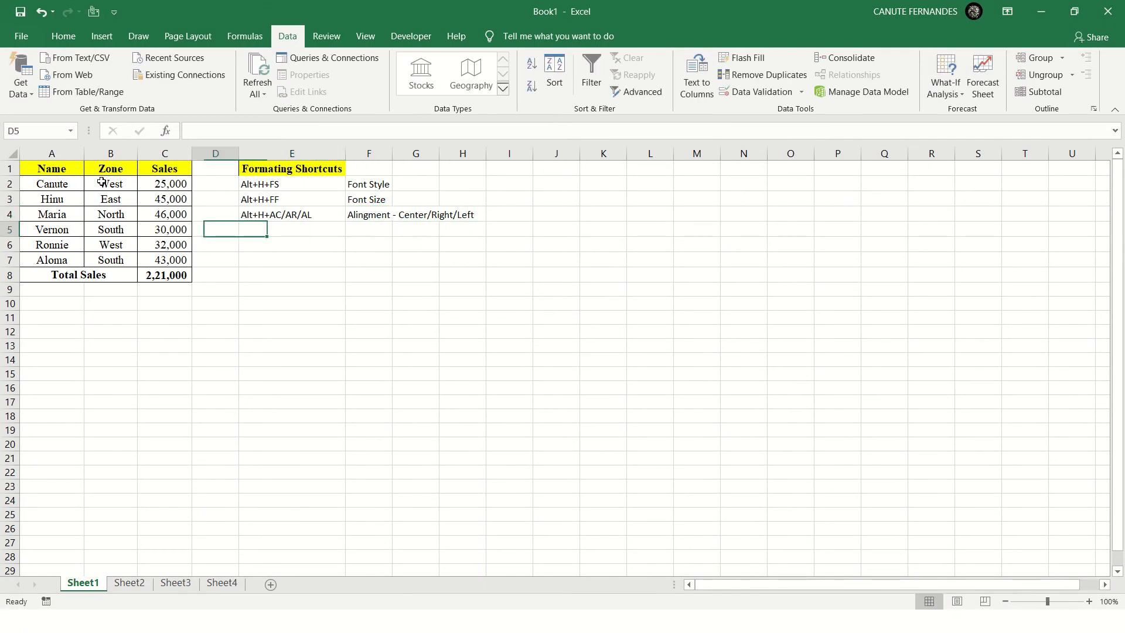
# - Enter the fourth shortcut, "Alt+H+B", in cell E5
pyautogui.press('Right')
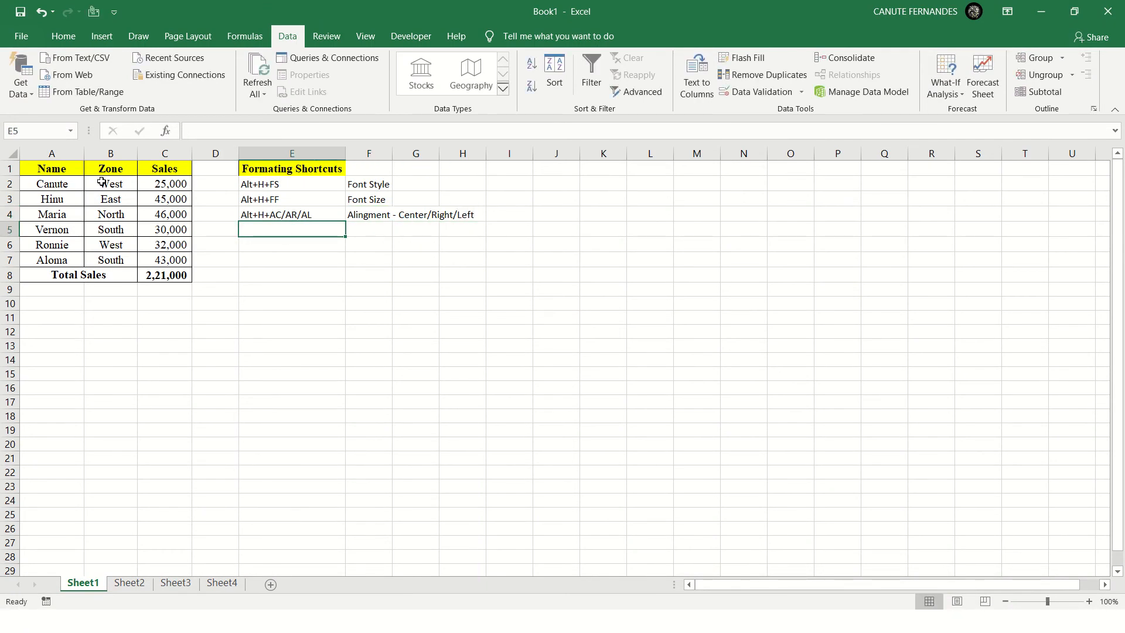
pyautogui.write('Al')
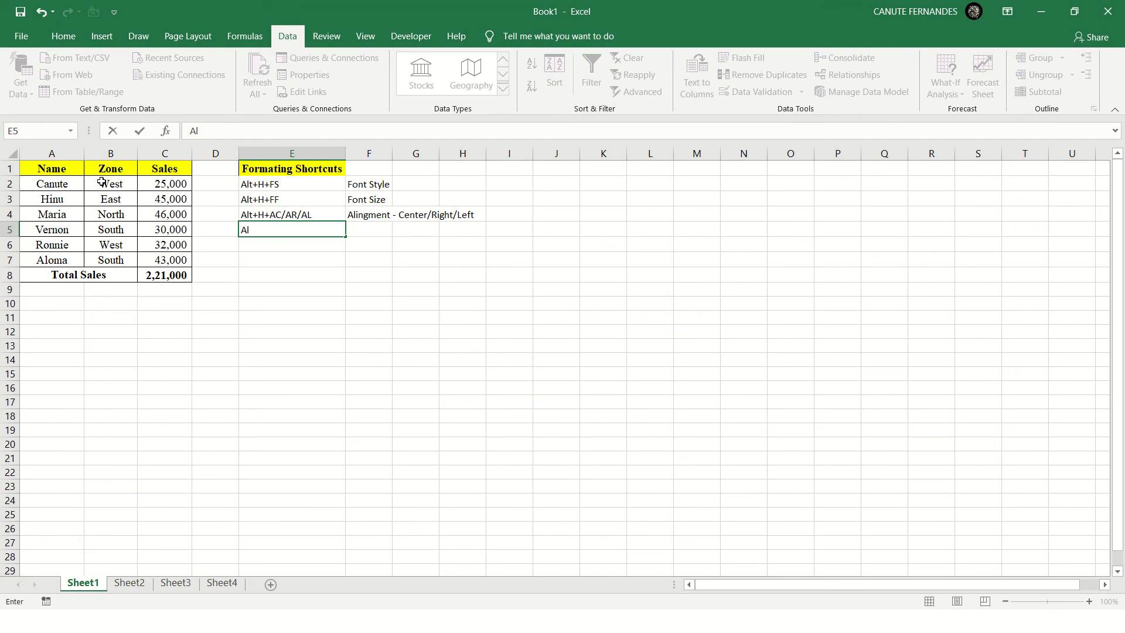
pyautogui.write('t+H+B')
pyautogui.hotkey('ctrl', 'Return')
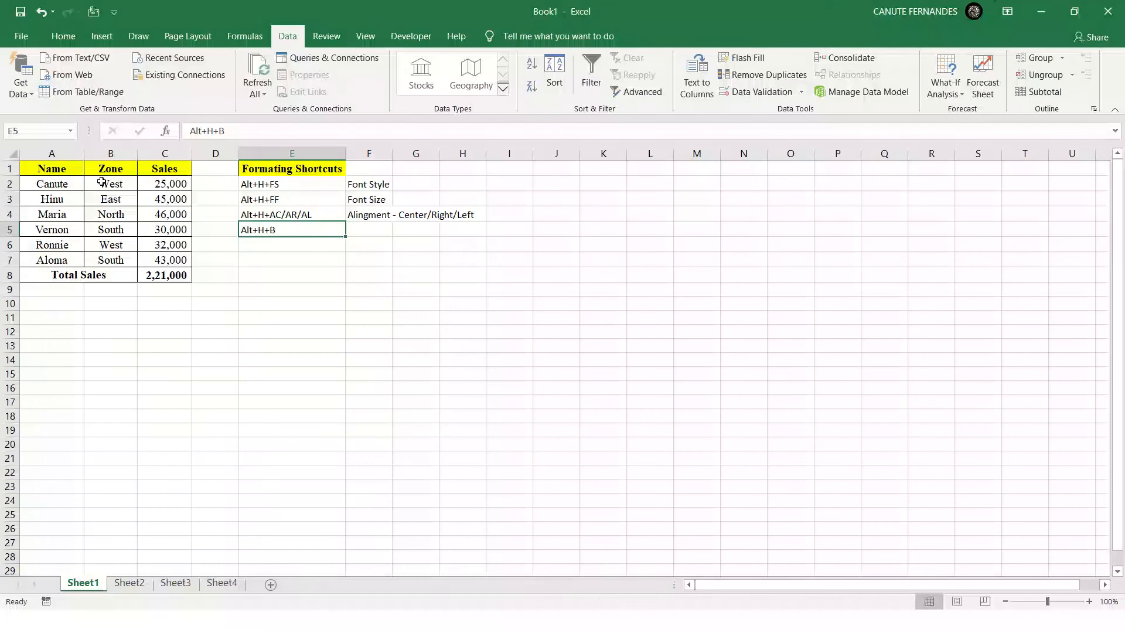
# - Examine the available cell border options, from the basic borders through the border-drawing choices, without applying any
pyautogui.hotkey('alt', 'h')
pyautogui.press('Escape')
pyautogui.press('Escape')
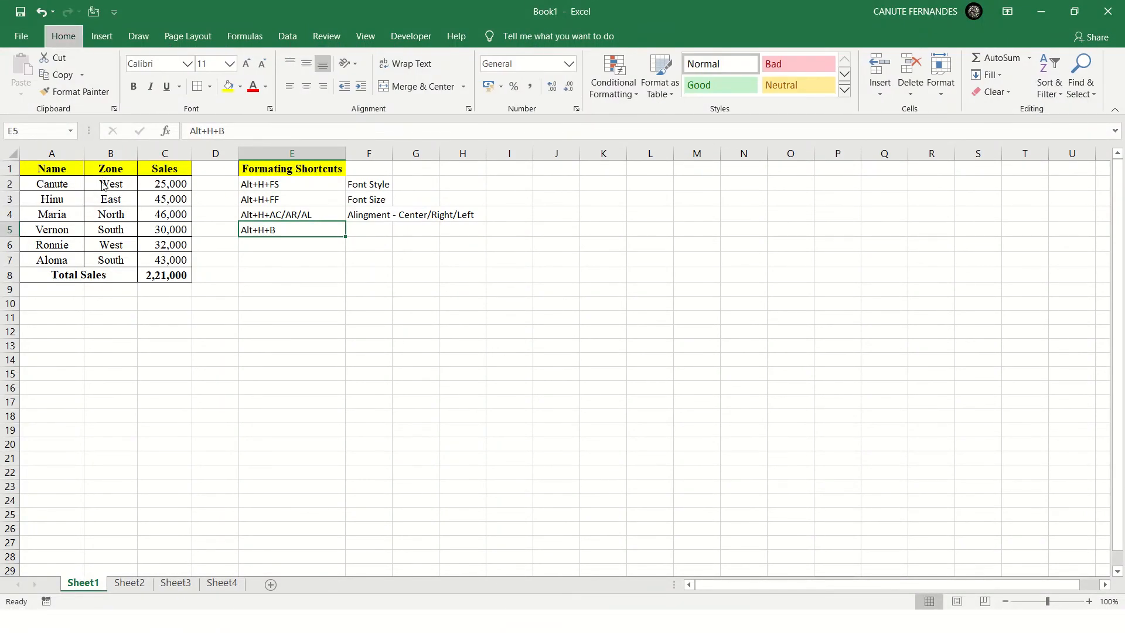
pyautogui.hotkey('alt', 'h')
pyautogui.press('b')
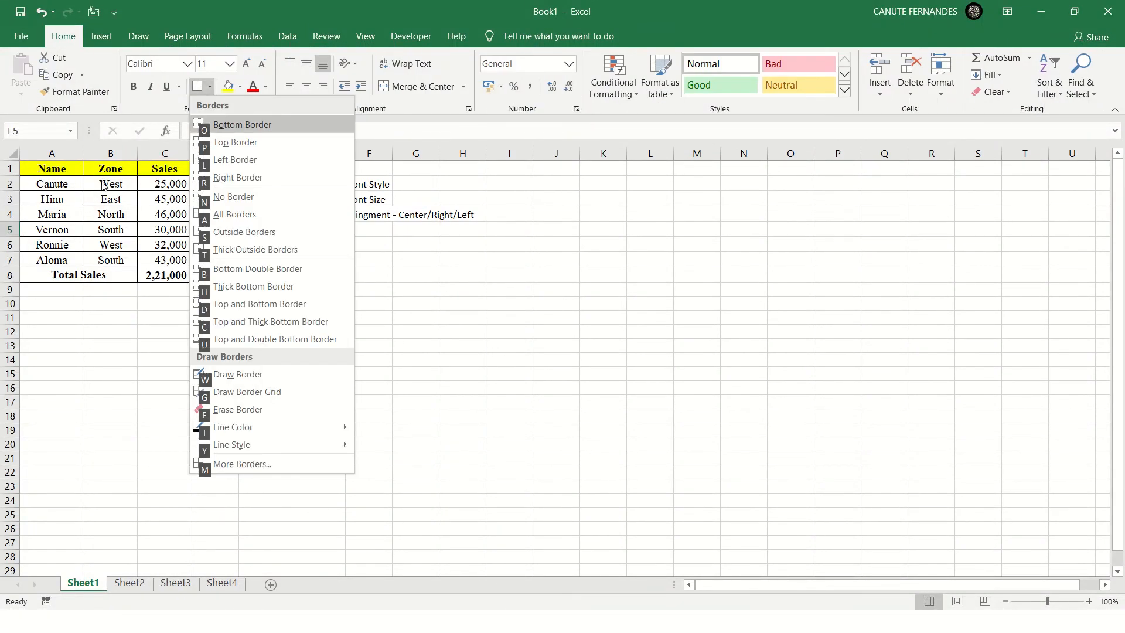
pyautogui.press('Down')
pyautogui.press('Down')
pyautogui.press('Down')
pyautogui.press('Down')
pyautogui.press('Down')
pyautogui.press('Down')
pyautogui.press('Down')
pyautogui.press('Down')
pyautogui.press('Down')
pyautogui.press('Down')
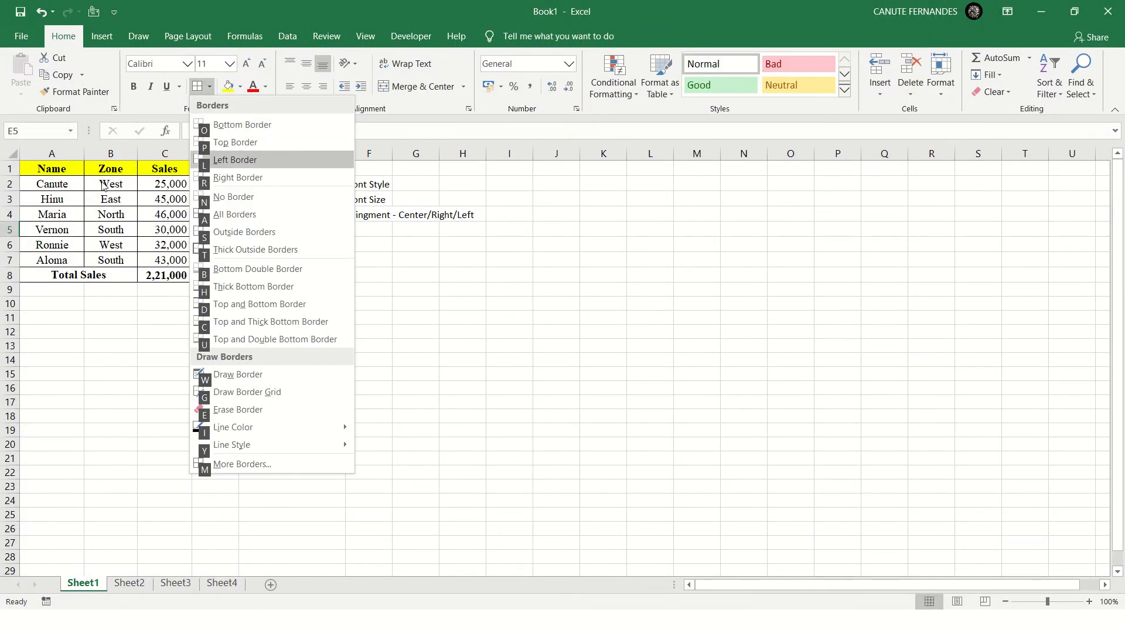
pyautogui.press('Down')
pyautogui.press('Down')
pyautogui.press('Down')
pyautogui.press('Down')
pyautogui.press('Down')
pyautogui.press('Down')
pyautogui.press('Down')
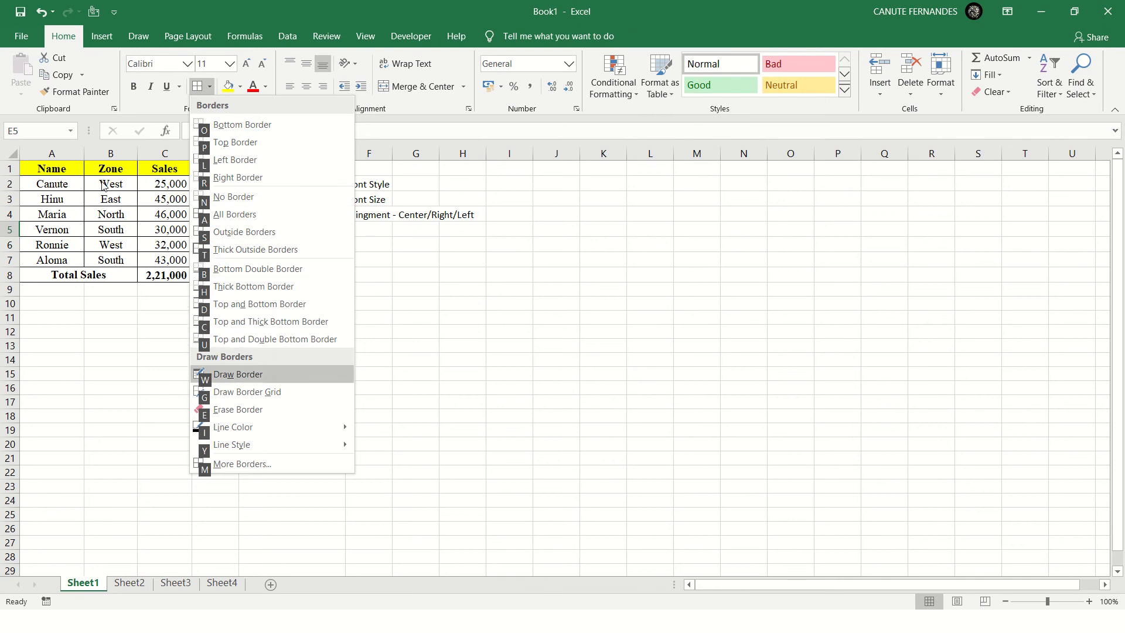
pyautogui.press('Up')
pyautogui.press('Up')
pyautogui.press('Up')
pyautogui.press('Up')
pyautogui.press('Up')
pyautogui.press('Up')
pyautogui.press('Up')
pyautogui.press('Up')
pyautogui.press('Up')
pyautogui.press('Up')
pyautogui.press('Up')
pyautogui.press('Up')
pyautogui.press('Up')
pyautogui.press('Up')
pyautogui.press('Up')
pyautogui.press('Up')
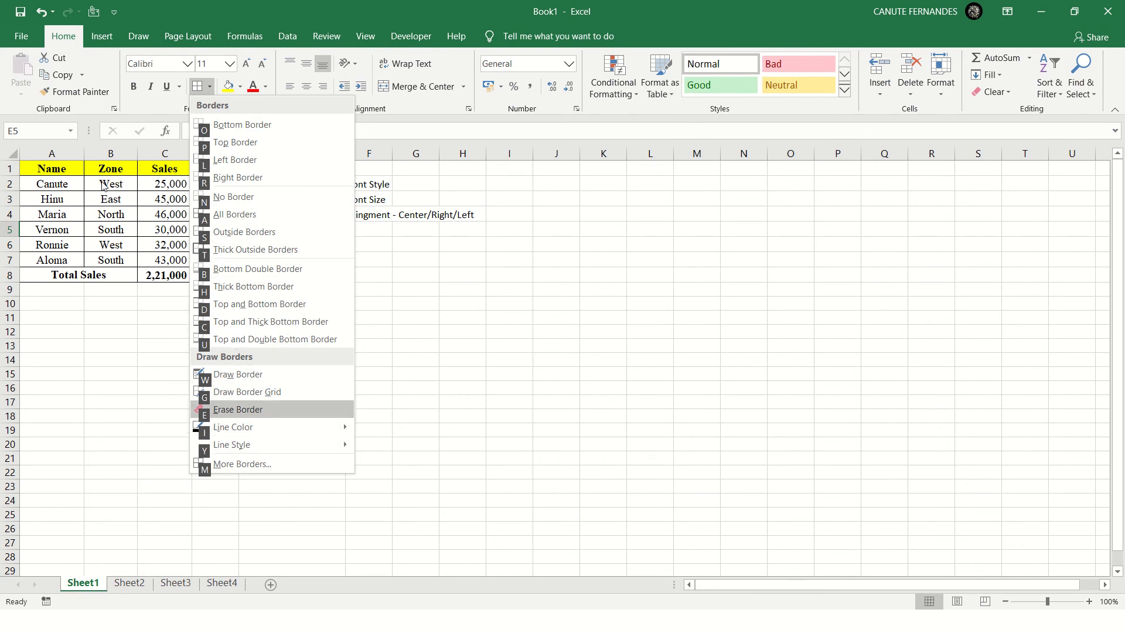
pyautogui.press('Down')
pyautogui.press('Down')
pyautogui.press('Down')
pyautogui.press('Down')
pyautogui.press('Down')
pyautogui.press('Down')
pyautogui.press('Down')
pyautogui.press('Down')
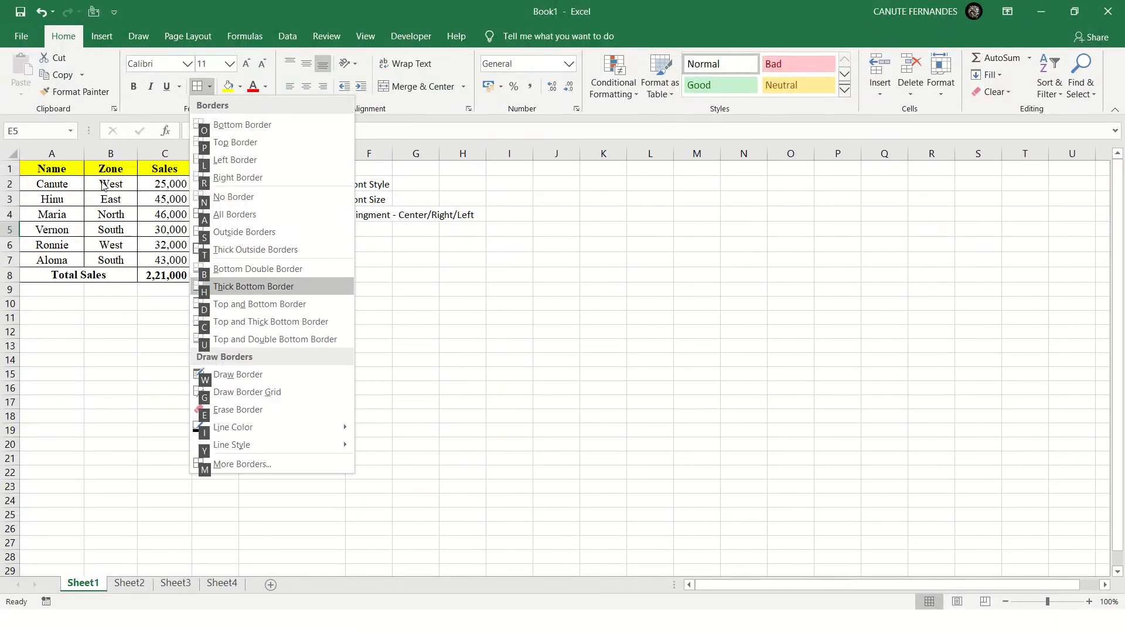
pyautogui.press('Down')
pyautogui.press('Down')
pyautogui.press('Down')
pyautogui.press('Escape')
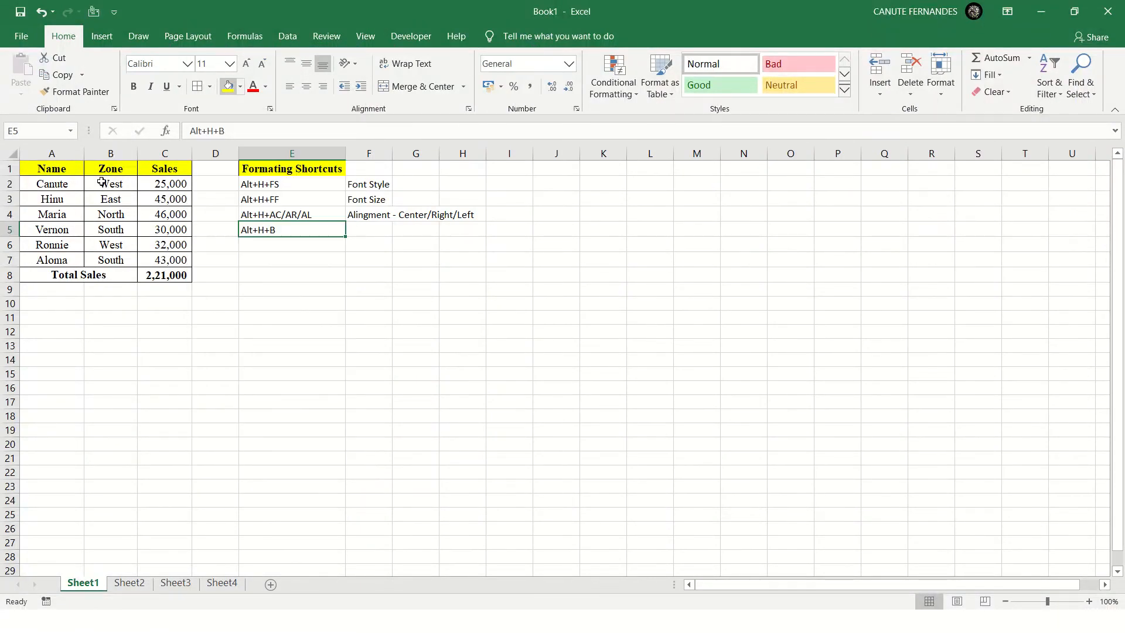
# - Describe the shortcut in cell E5 by entering "Insert Border" in cell F5
pyautogui.press('Right')
pyautogui.write('Insert')
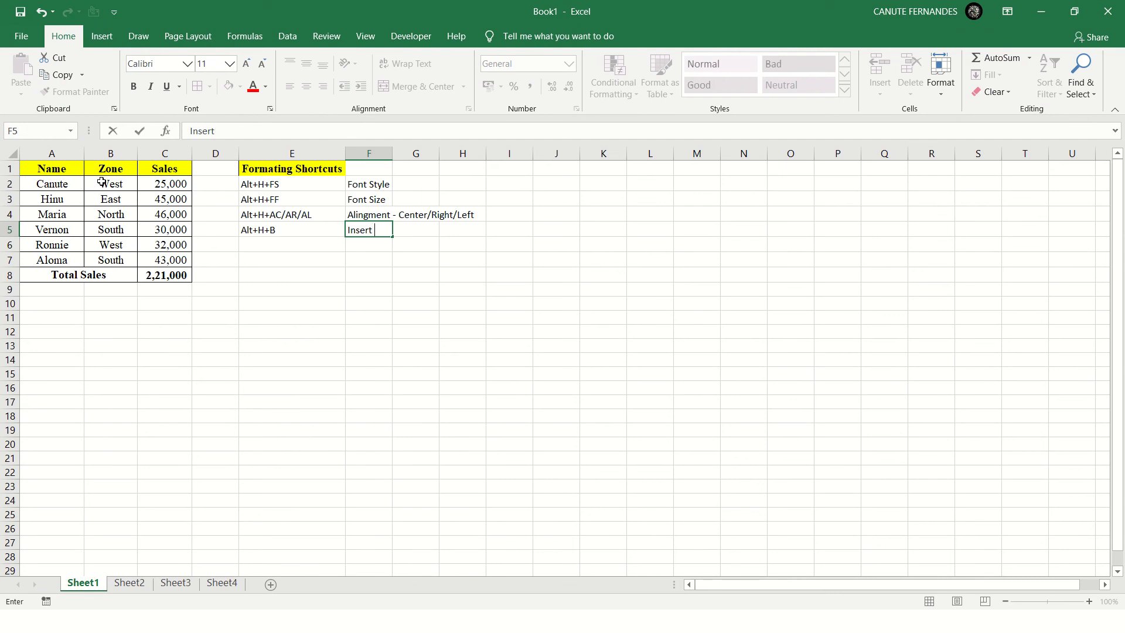
pyautogui.write(' Border')
pyautogui.press('Return')
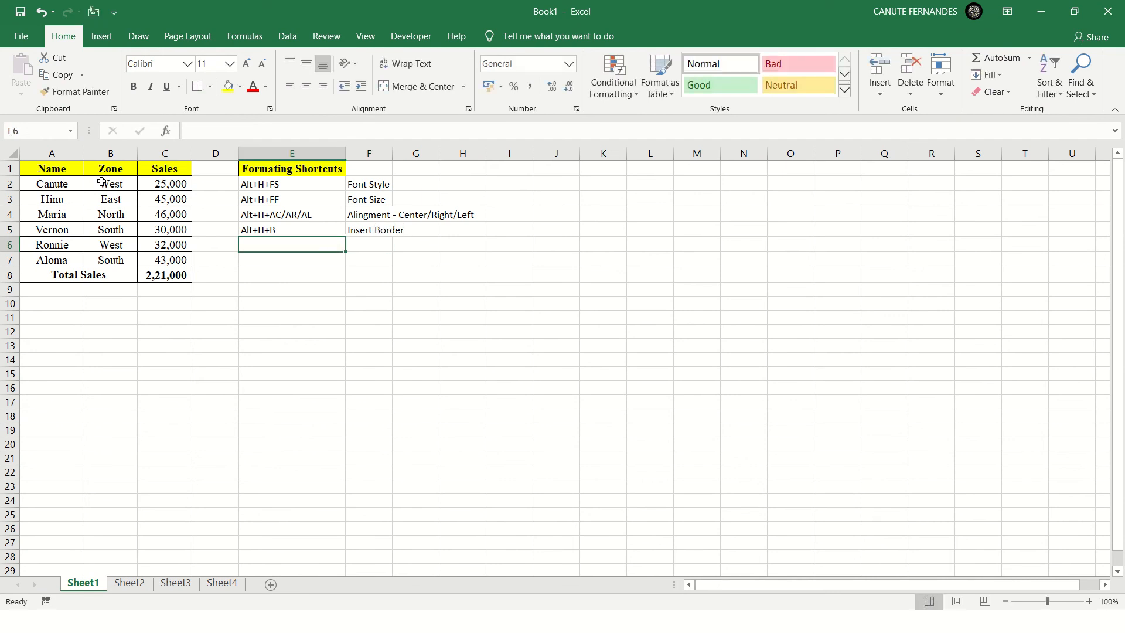
# - List the fifth shortcut with "Alt+H+H" in cell E6 and "Fill Color" in cell F6
pyautogui.hotkey('alt', 'h')
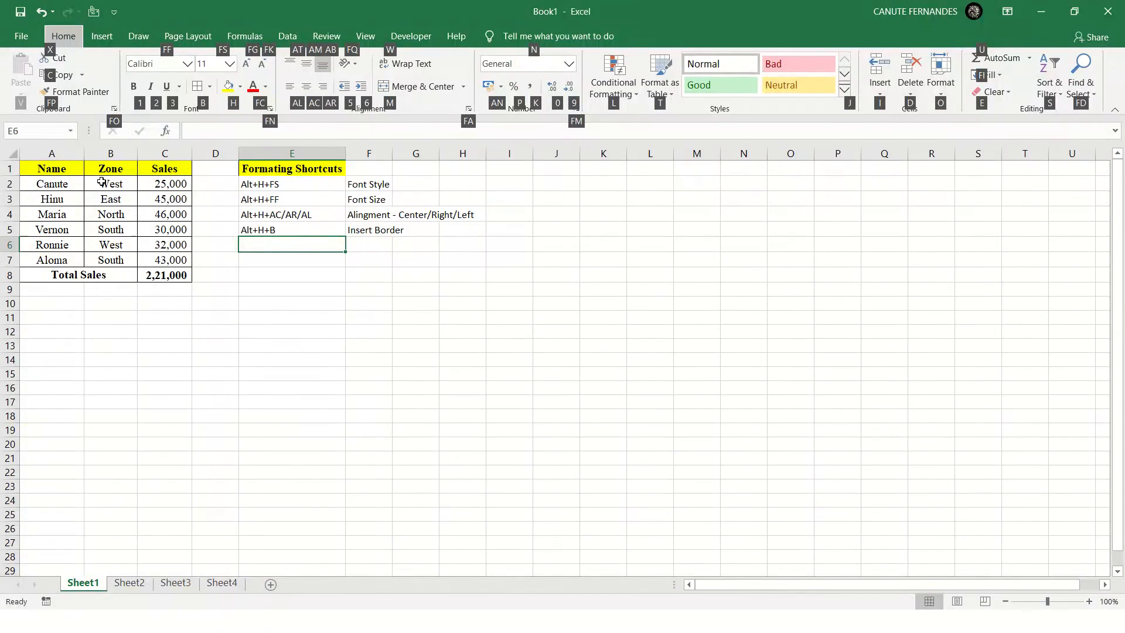
pyautogui.press('alt')
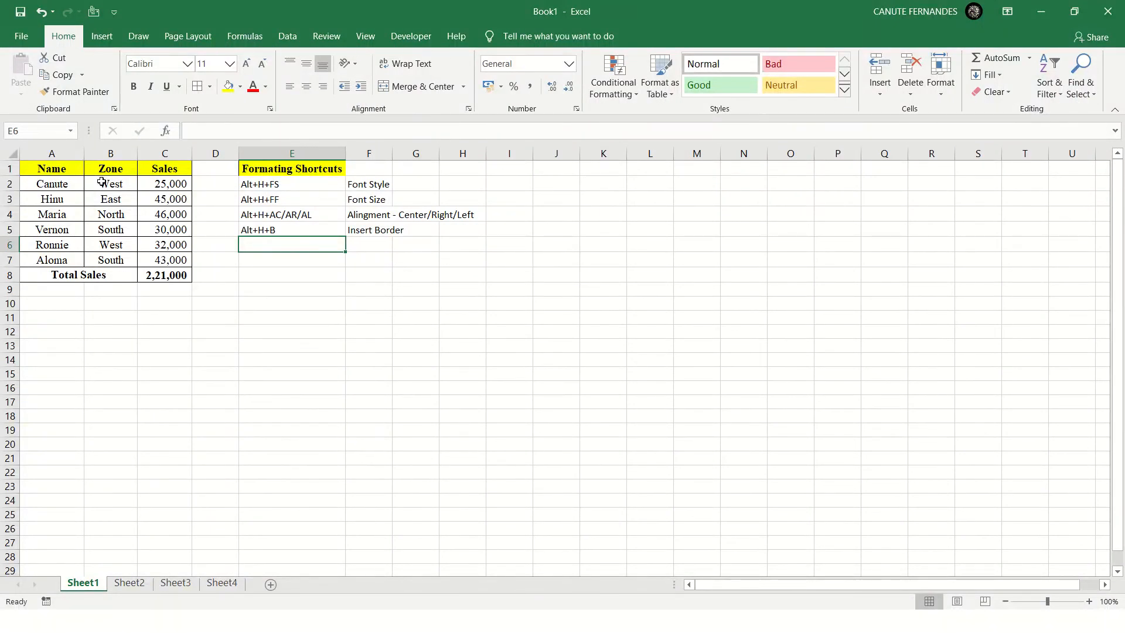
pyautogui.write('Alt+')
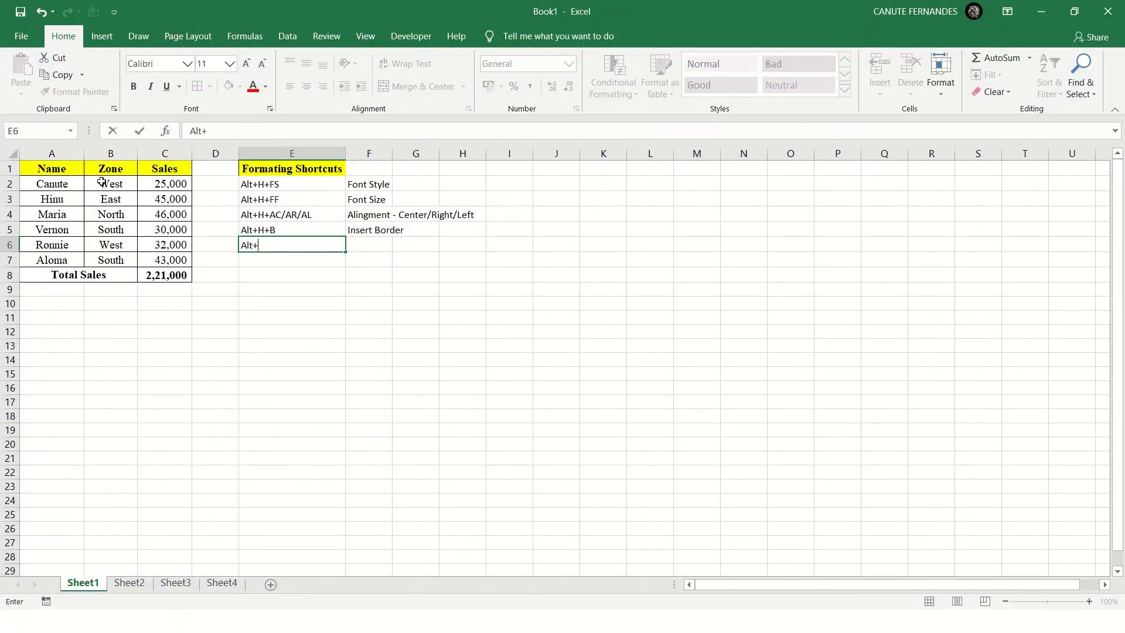
pyautogui.write('H+H0')
pyautogui.press('BackSpace')
pyautogui.press('Tab')
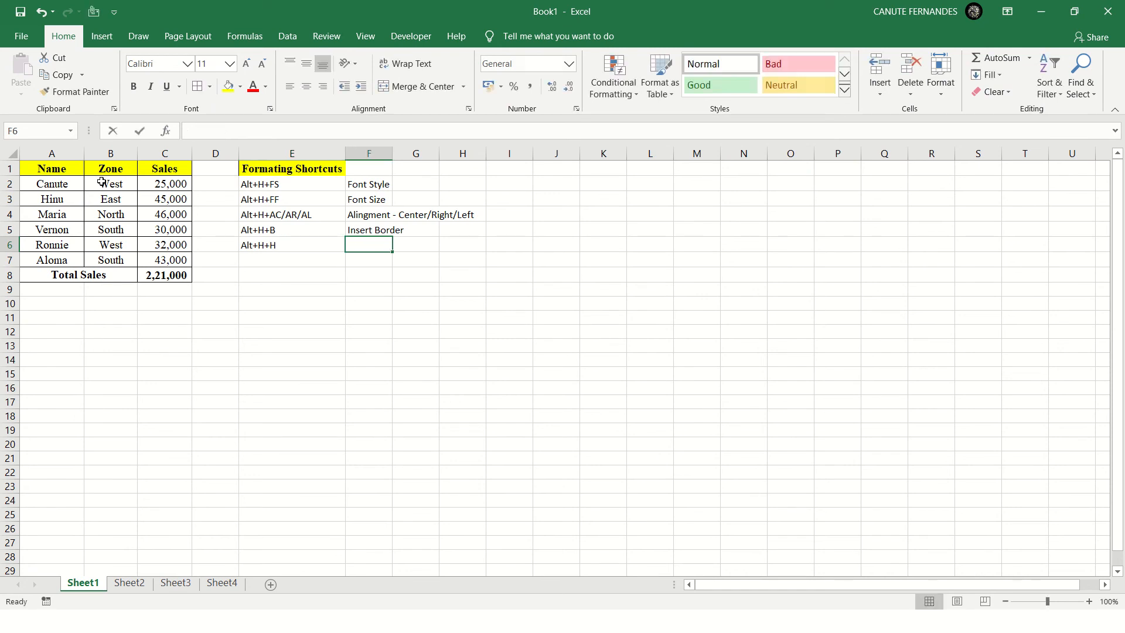
pyautogui.write('Fill Color')
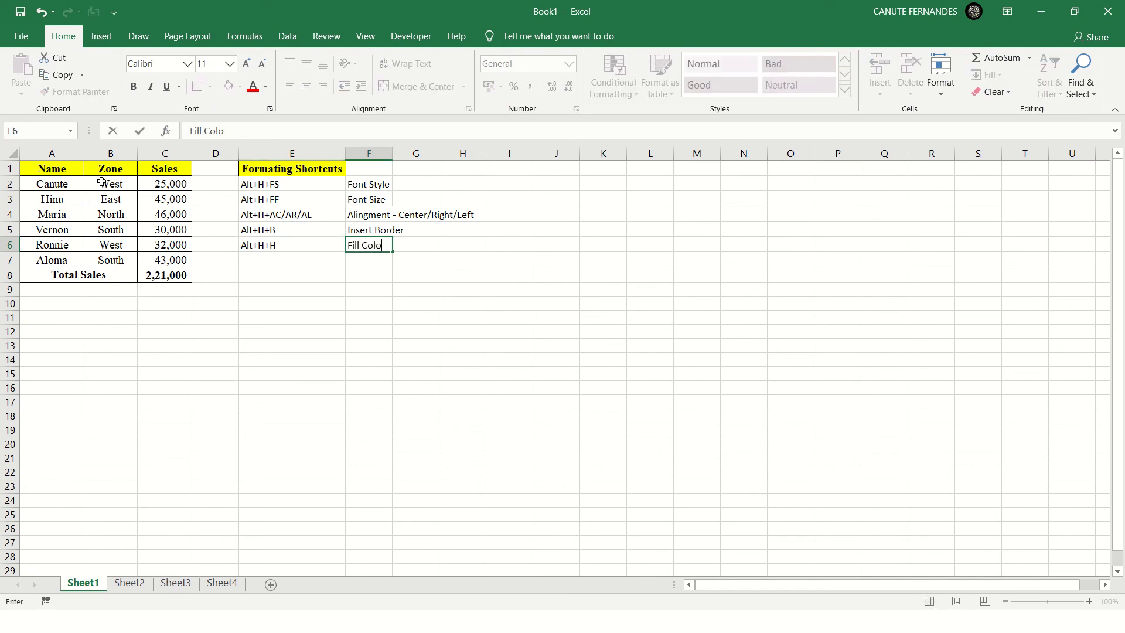
pyautogui.press('Tab')
pyautogui.press('Return')
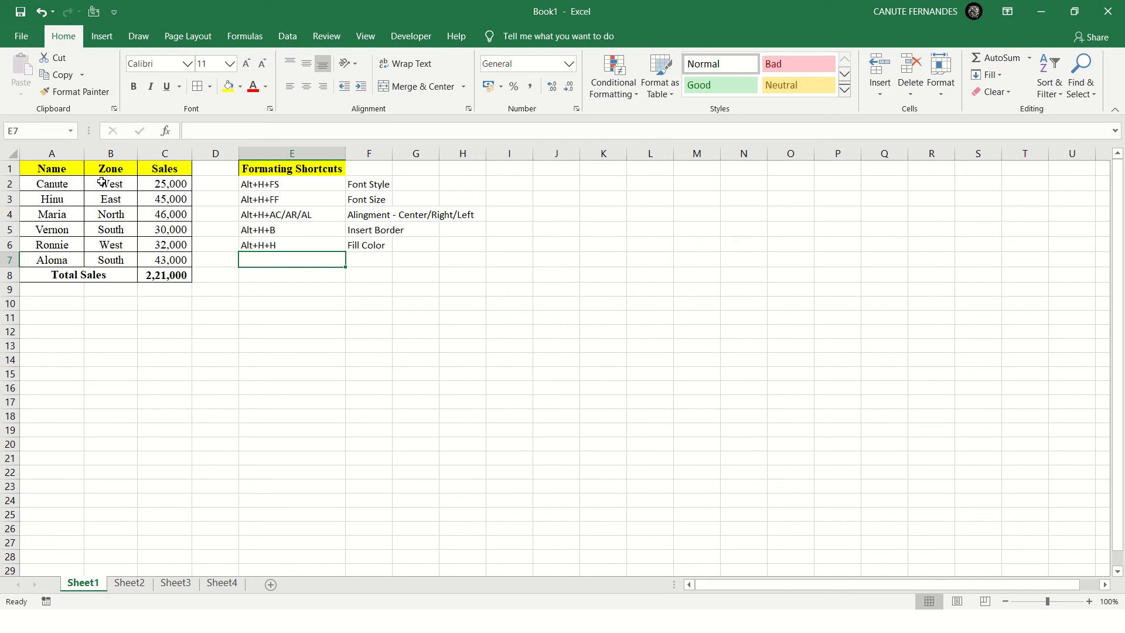
# - List the sixth shortcut with "Alt+H+FP" in cell E7 and "Format Painter" in cell F7
pyautogui.write('ALt')
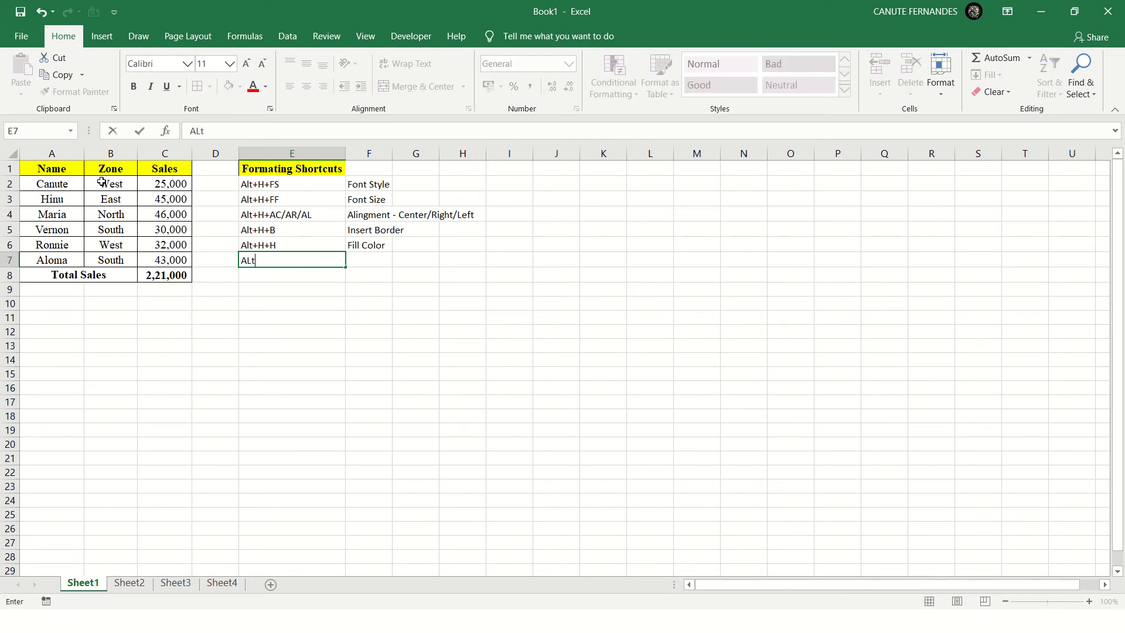
pyautogui.press('BackSpace')
pyautogui.press('BackSpace')
pyautogui.write('lt+H+FP')
pyautogui.press('Tab')
pyautogui.write('Forma')
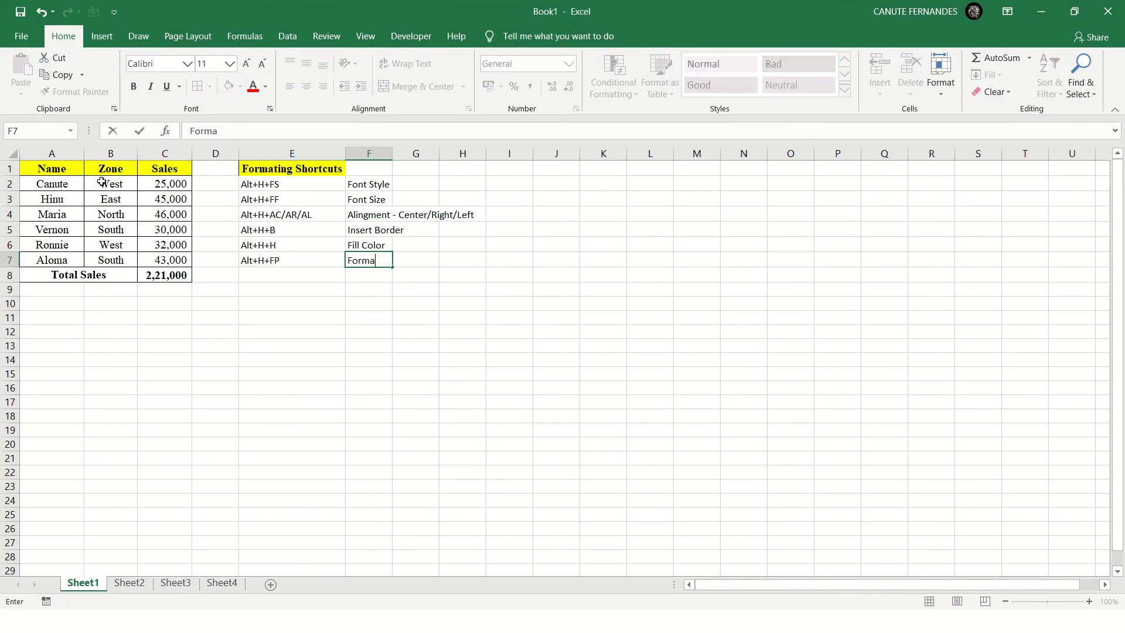
pyautogui.write('t {aimter')
pyautogui.press('BackSpace')
pyautogui.press('BackSpace')
pyautogui.press('BackSpace')
pyautogui.press('BackSpace')
pyautogui.press('BackSpace')
pyautogui.press('BackSpace')
pyautogui.press('BackSpace')
pyautogui.write('Painter')
pyautogui.hotkey('ctrl', 'Return')
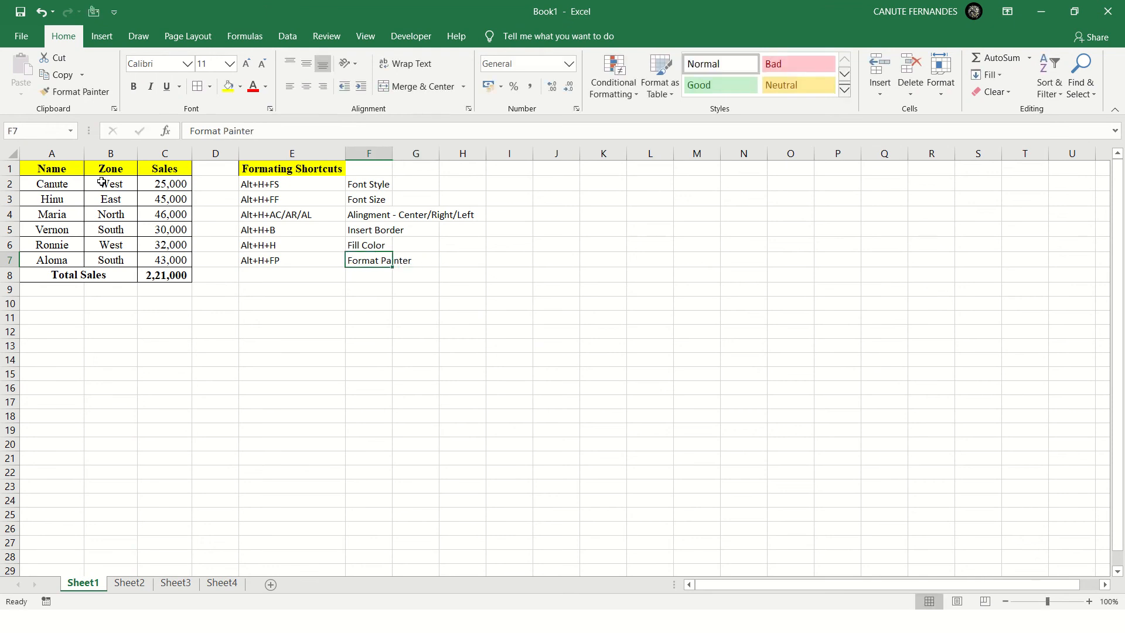
# - AutoFit the column widths of the whole shortcut list in columns E and F
pyautogui.hotkey('ctrl', 'a')
pyautogui.hotkey('alt', 'o')
pyautogui.press('c')
pyautogui.press('a')
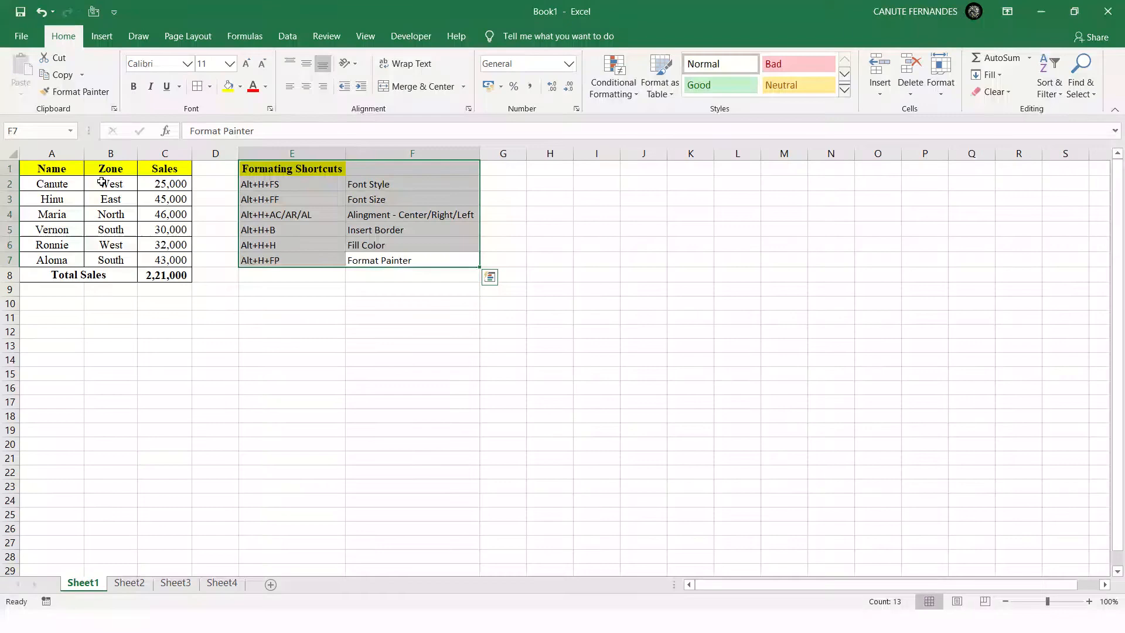
pyautogui.hotkey('ctrl', 'Up')
pyautogui.press('Up')
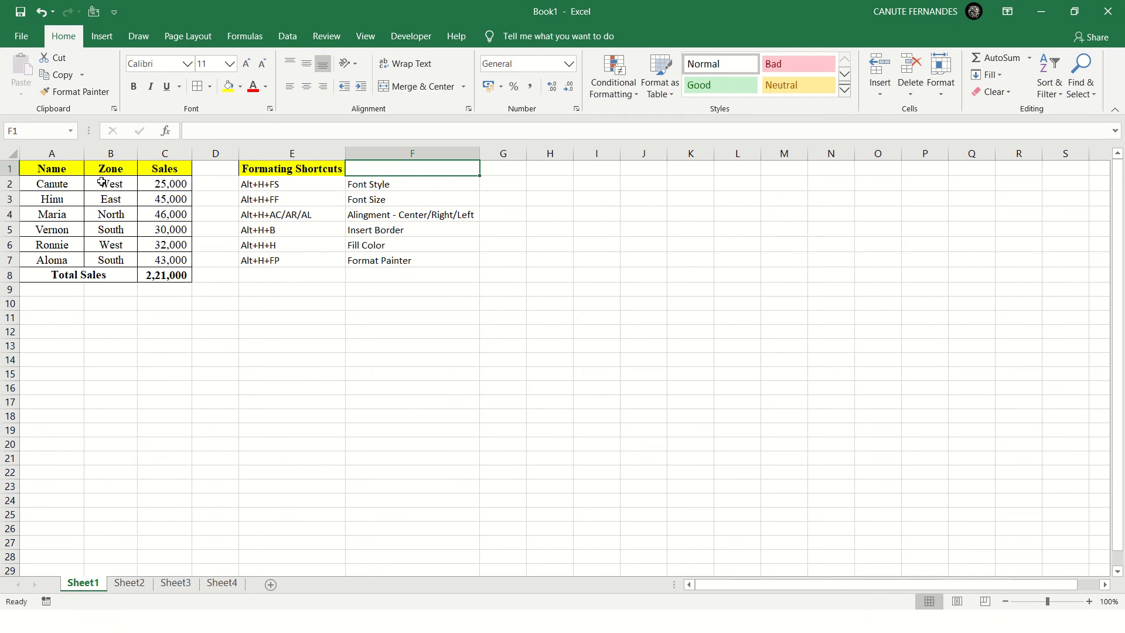
pyautogui.press('Left')
pyautogui.hotkey('ctrl', 'Down')
pyautogui.press('Down')
pyautogui.press('Left')
pyautogui.press('Up')
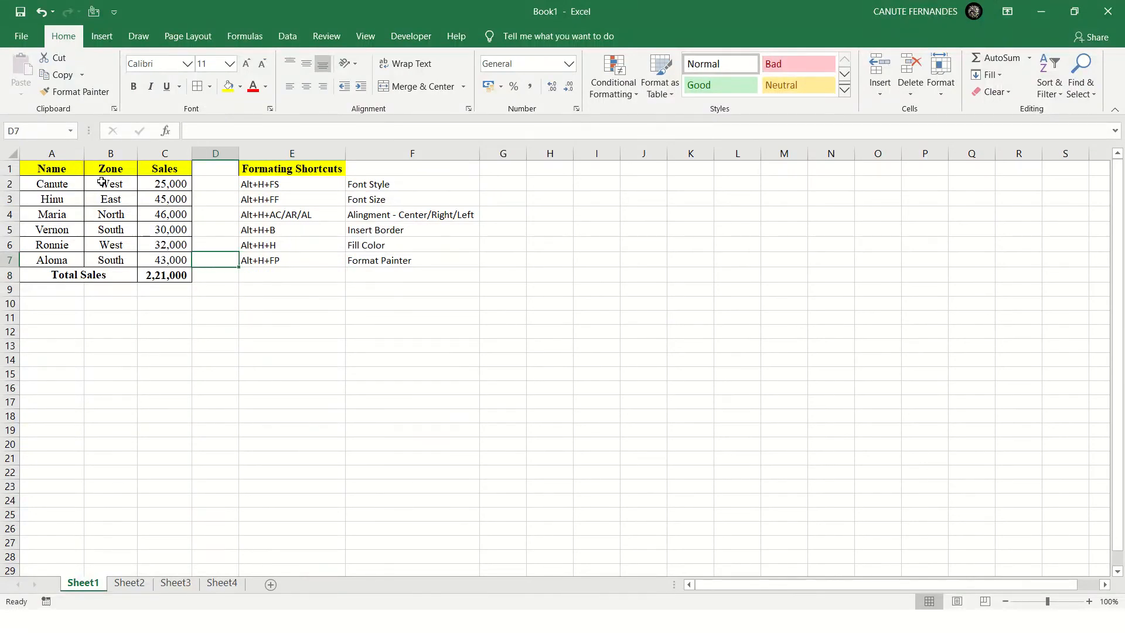
pyautogui.press('Left')
pyautogui.press('Down')
pyautogui.press('Right')
pyautogui.press('Right')
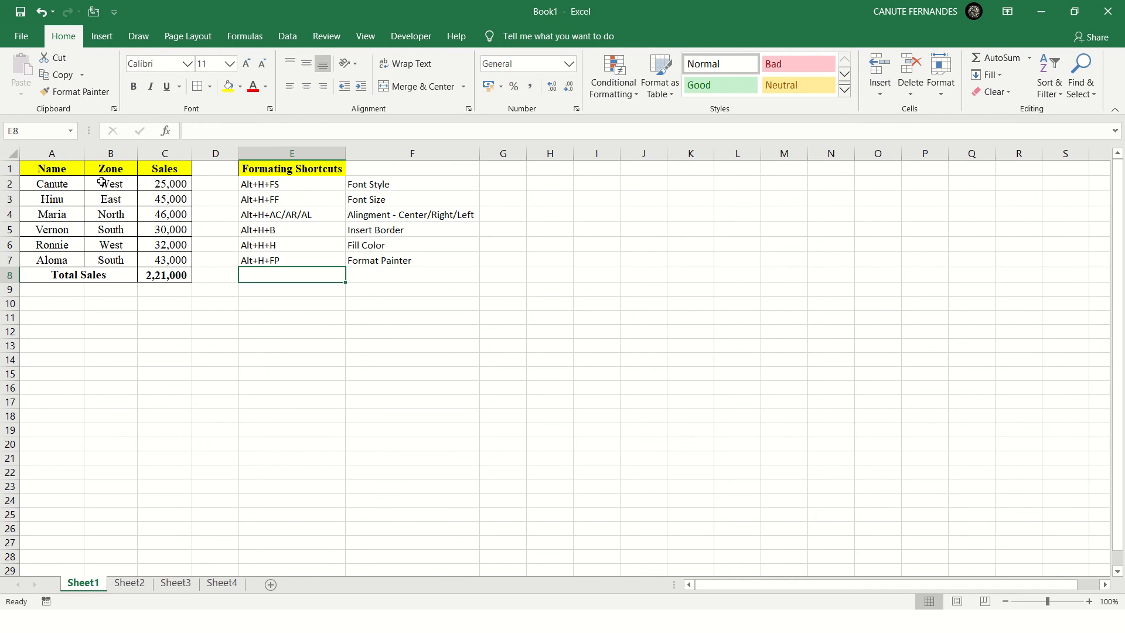
pyautogui.press('Left')
pyautogui.press('Up')
pyautogui.press('Left')
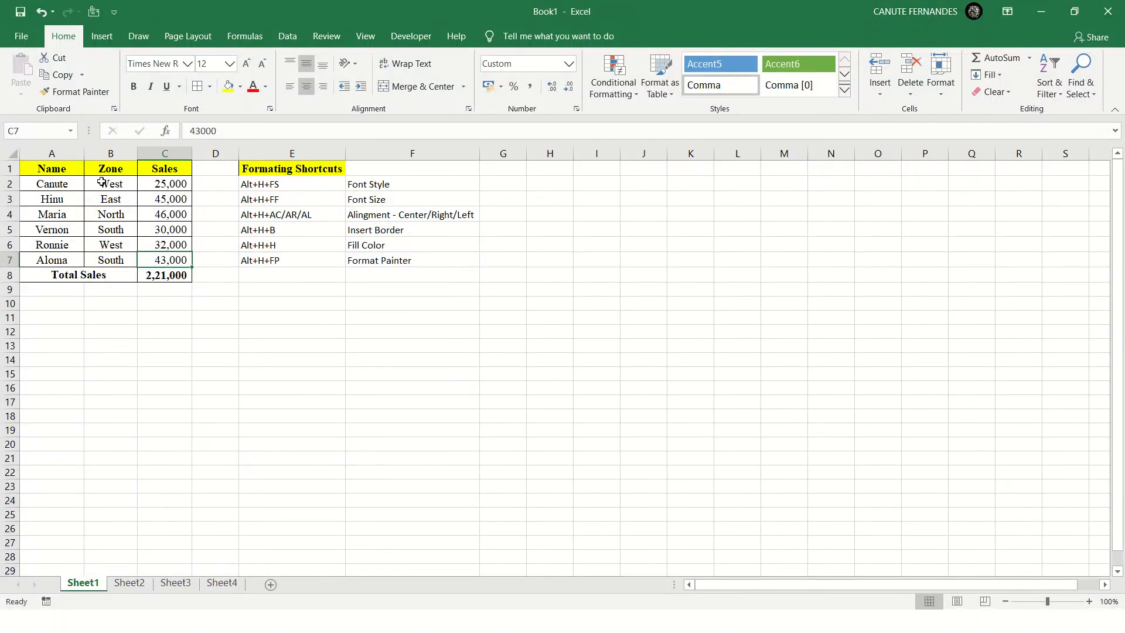
pyautogui.press('Right')
pyautogui.press('Right')
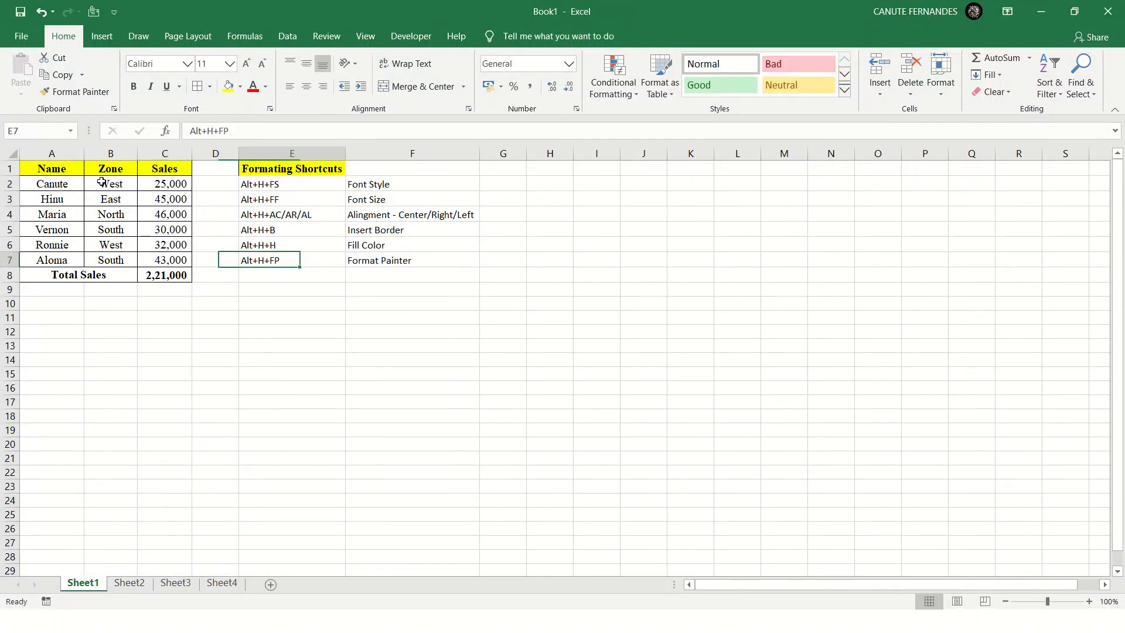
pyautogui.press('Down')
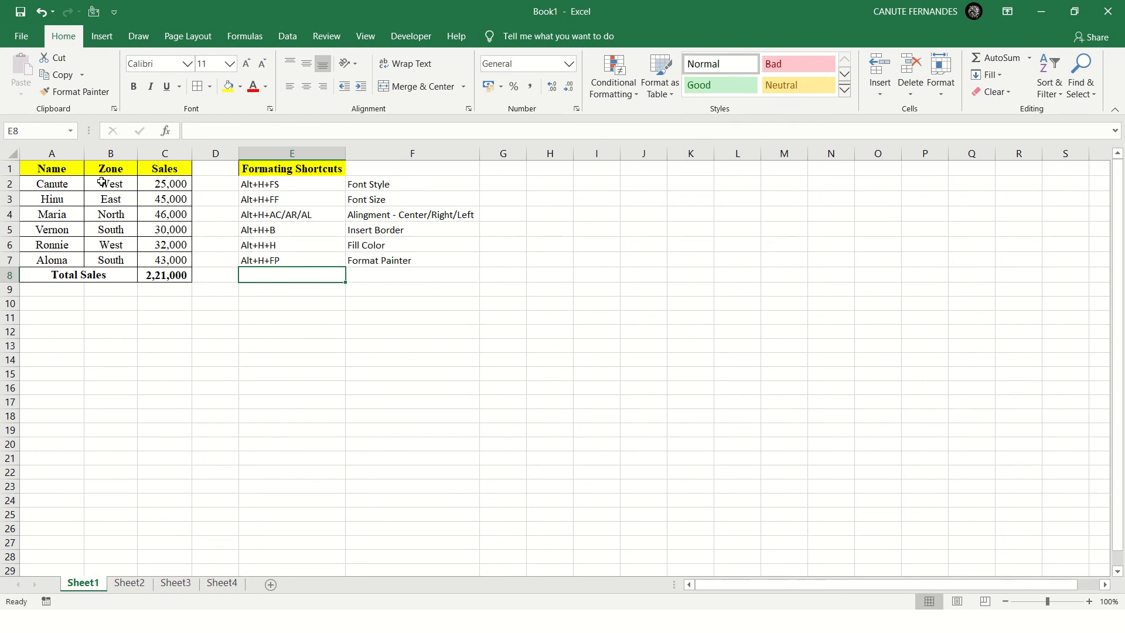
# - Apply the number format with thousands separators and two decimals to the sales total in cell C8
pyautogui.press('Left')
pyautogui.press('Left')
pyautogui.write('!')
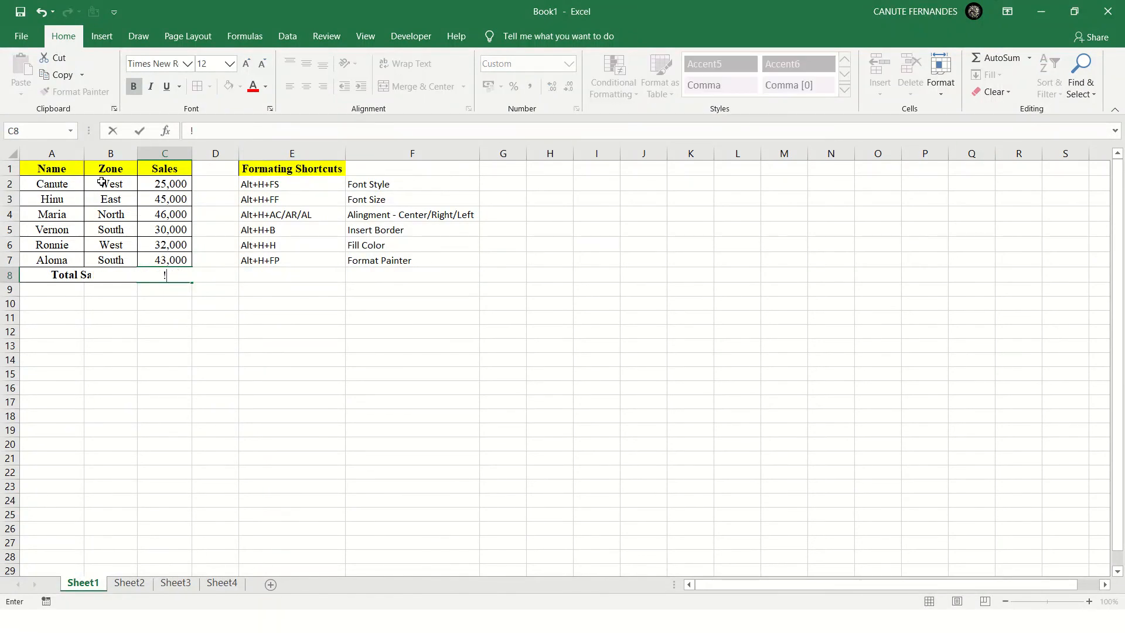
pyautogui.press('Escape')
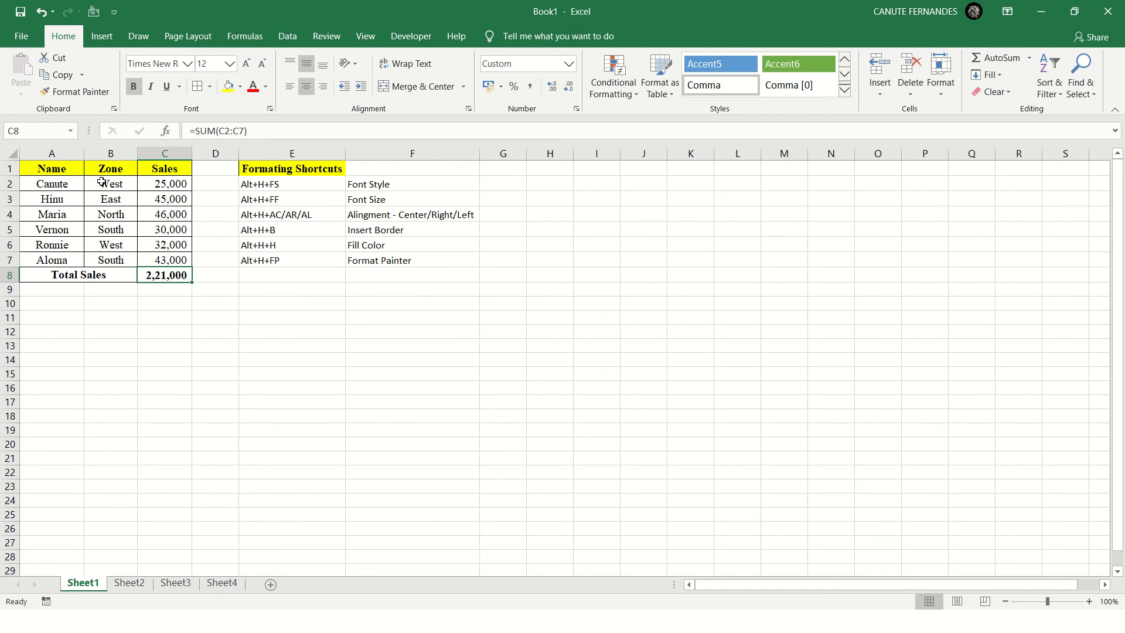
pyautogui.hotkey('ctrl', 'shift', '1')
# - List the seventh shortcut with "Shift+Ctrl+1(!)" in cell E8 and "Accounting Format" in cell F8
pyautogui.press('Right')
pyautogui.press('Right')
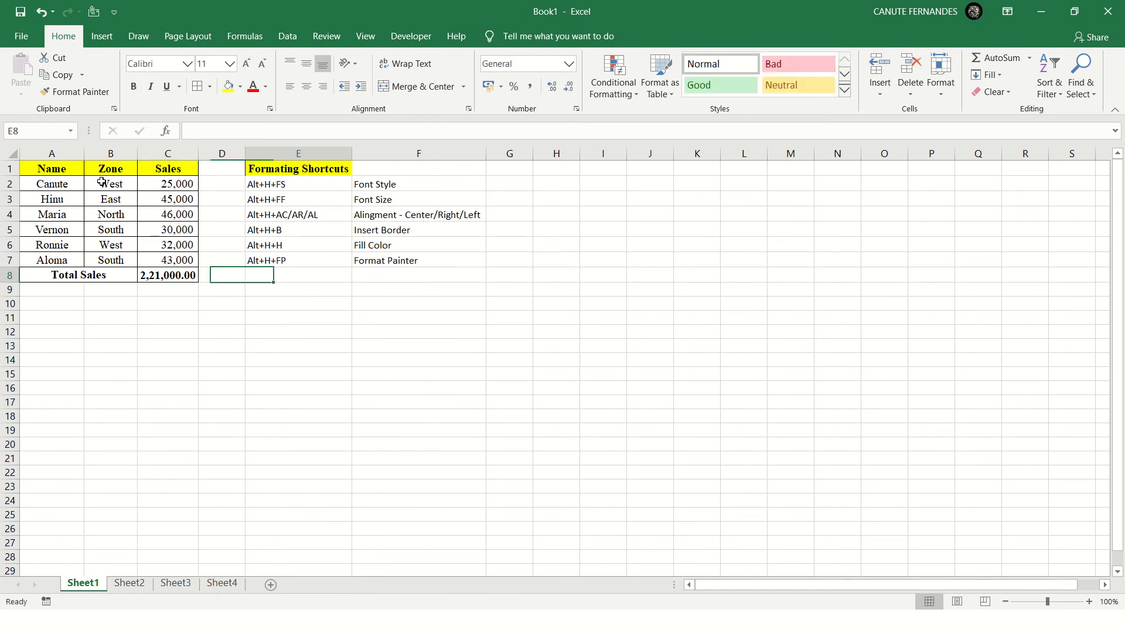
pyautogui.write('Shi')
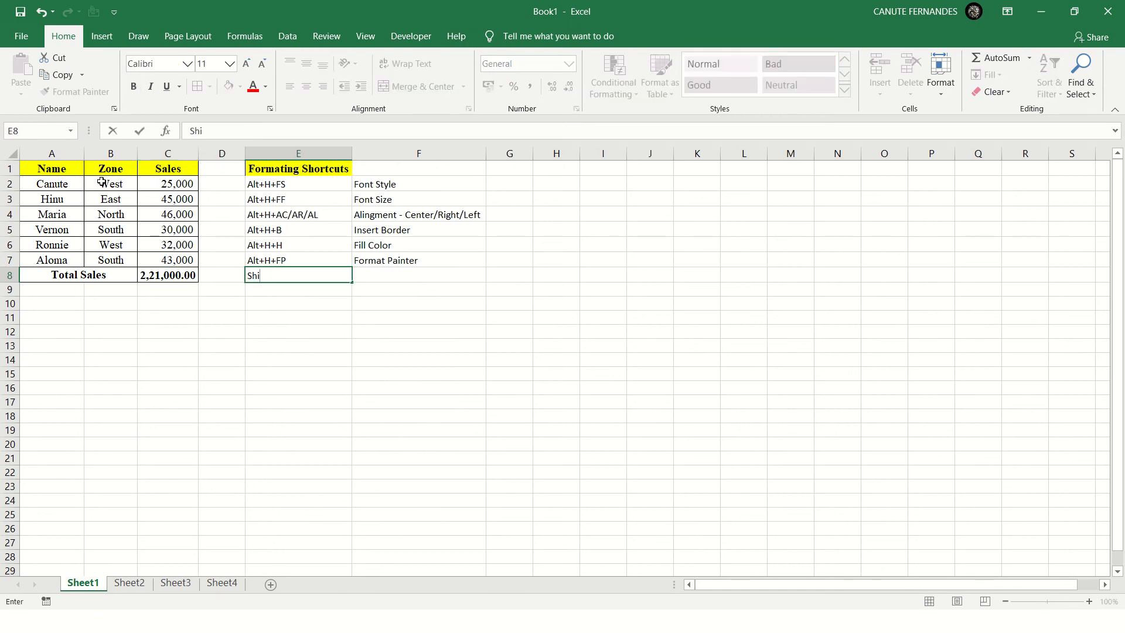
pyautogui.write('ft+Ctrl+1')
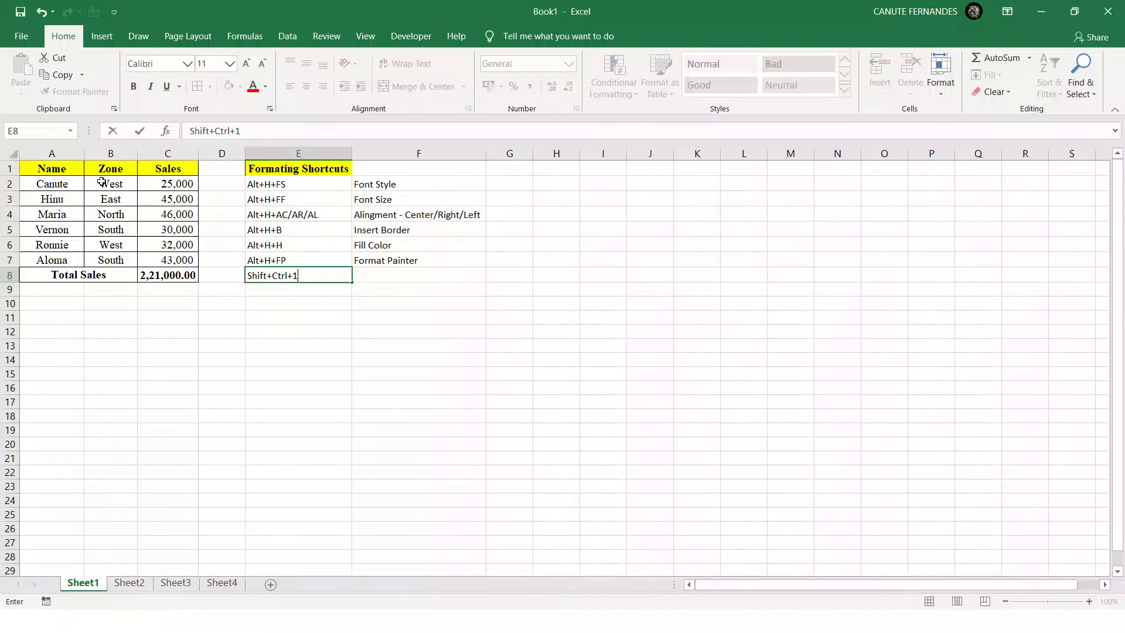
pyautogui.write('(!)')
pyautogui.press('Tab')
pyautogui.write('Ac')
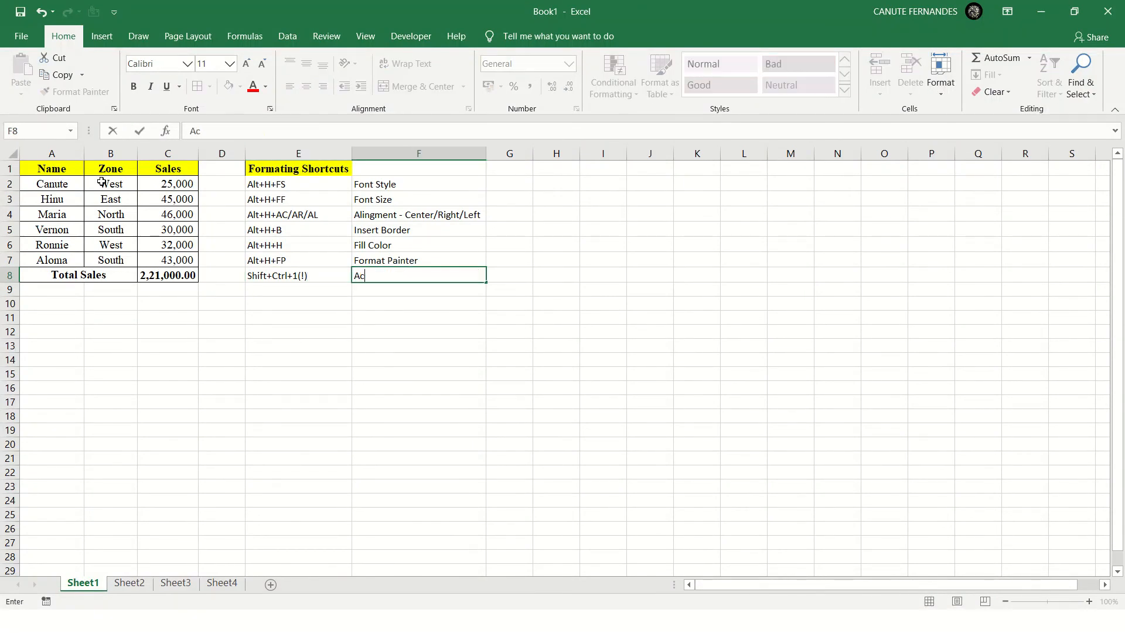
pyautogui.write('counting Format')
pyautogui.hotkey('ctrl', 'Return')
pyautogui.press('Return')
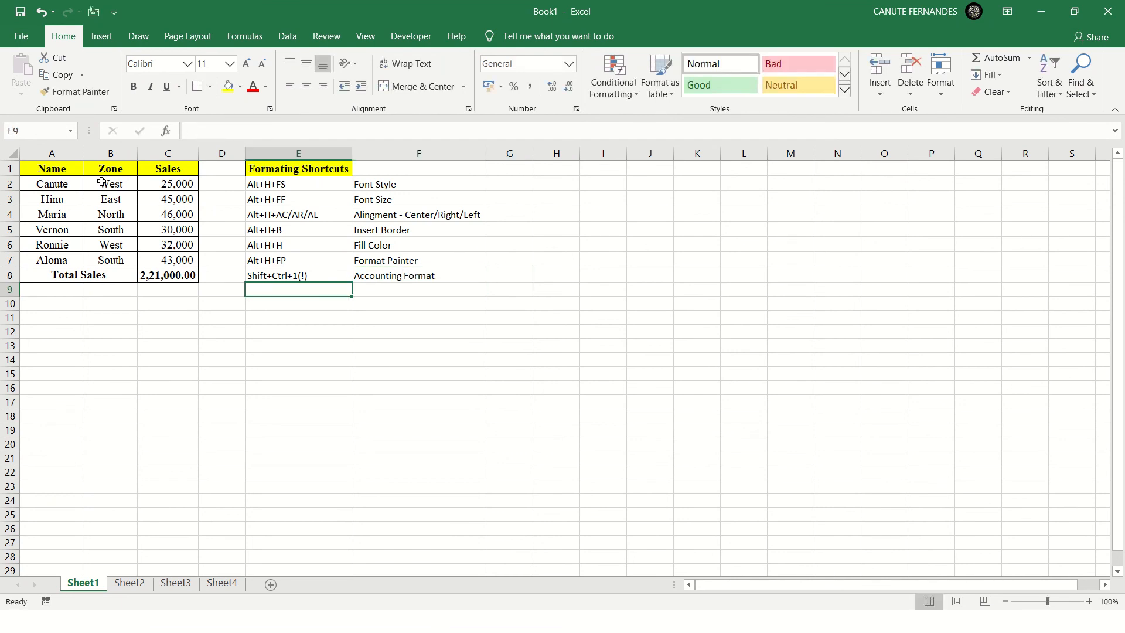
# - Fill the "Shift+Ctrl+1(!)" entry from cell E8 down into cells E9 to E11
pyautogui.hotkey('ctrl', 'd')
pyautogui.press('Down')
pyautogui.hotkey('ctrl', 'd')
pyautogui.press('Down')
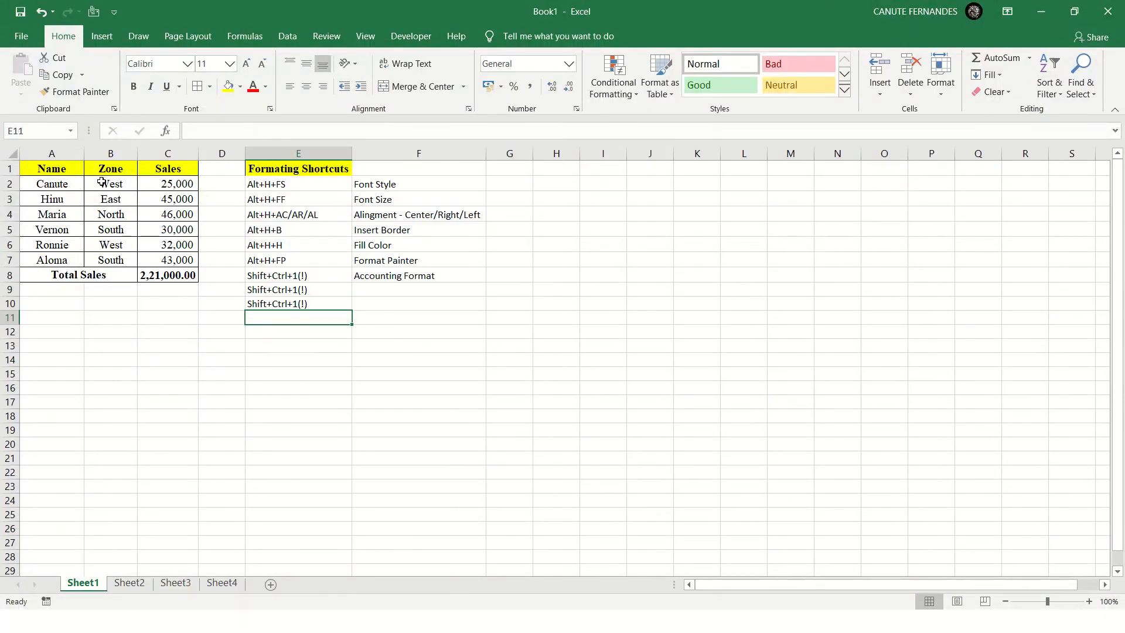
pyautogui.hotkey('ctrl', 'd')
# - Edit the copied shortcut in cell E9 to read "Shift+Ctrl+2(@)"
pyautogui.press('Up')
pyautogui.press('Up')
pyautogui.press('F2')
pyautogui.press('Left')
pyautogui.press('Left')
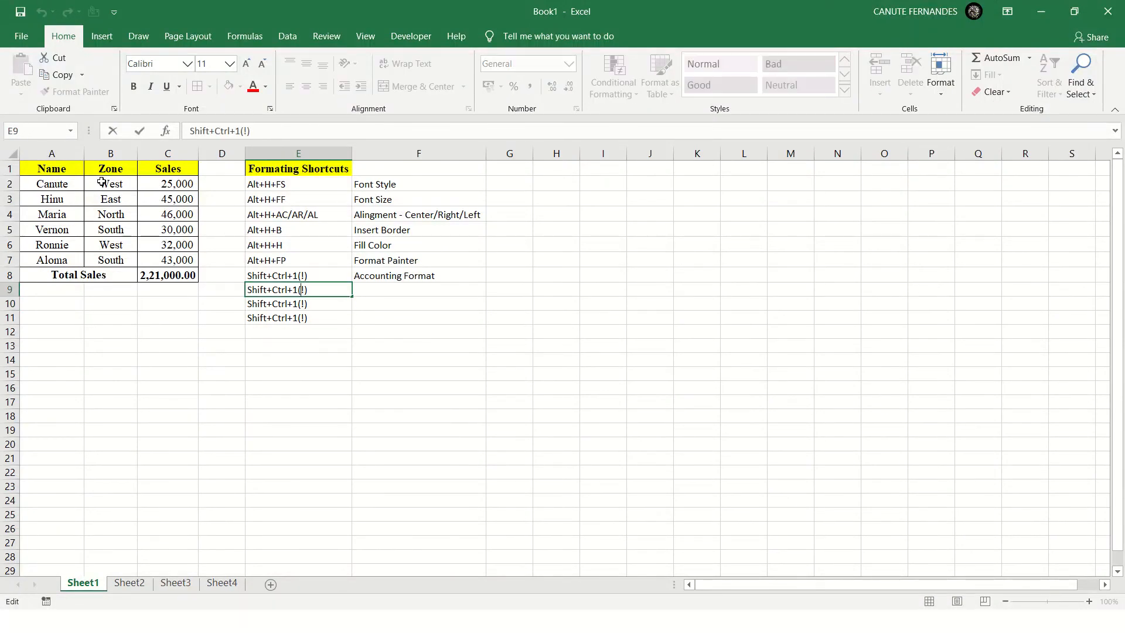
pyautogui.press('BackSpace')
pyautogui.write('2')
pyautogui.press('Delete')
pyautogui.write('@')
pyautogui.press('Return')
# - Edit the copied shortcut in cell E10 to read "Shift+Ctrl+3(#)"
pyautogui.press('Left')
pyautogui.press('Right')
pyautogui.press('F2')
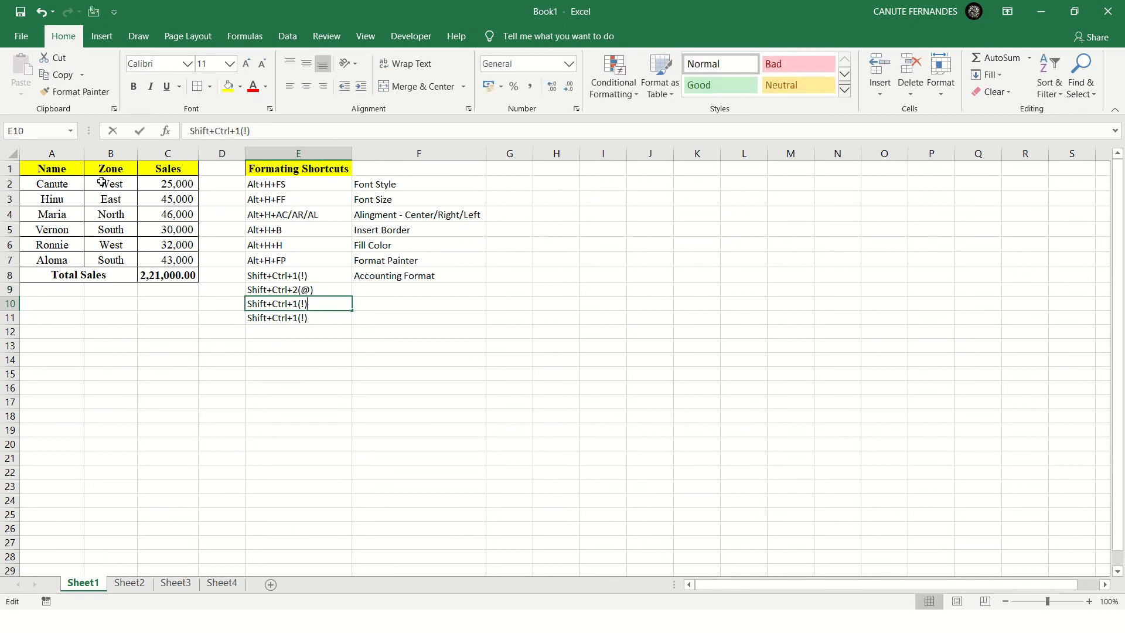
pyautogui.press('Left')
pyautogui.press('Left')
pyautogui.press('Left')
pyautogui.press('BackSpace')
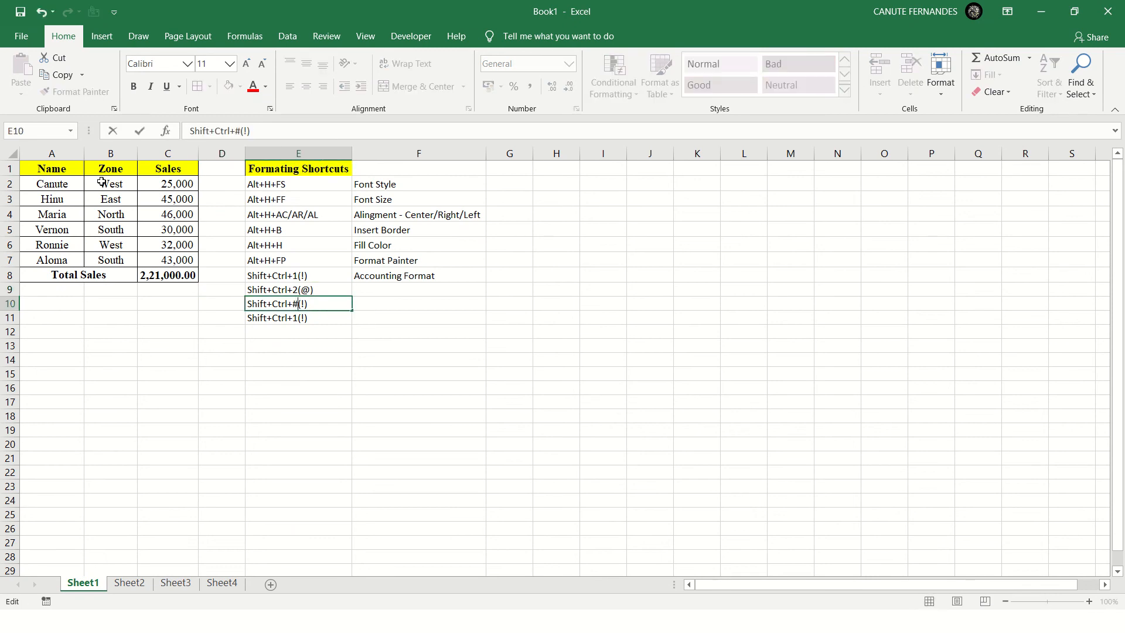
pyautogui.write('3')
pyautogui.press('Delete')
pyautogui.write('#')
pyautogui.press('Return')
# - Edit the copied shortcut in cell E11 to read "Shift+Ctrl+4($)"
pyautogui.press('F2')
pyautogui.press('Left')
pyautogui.press('Left')
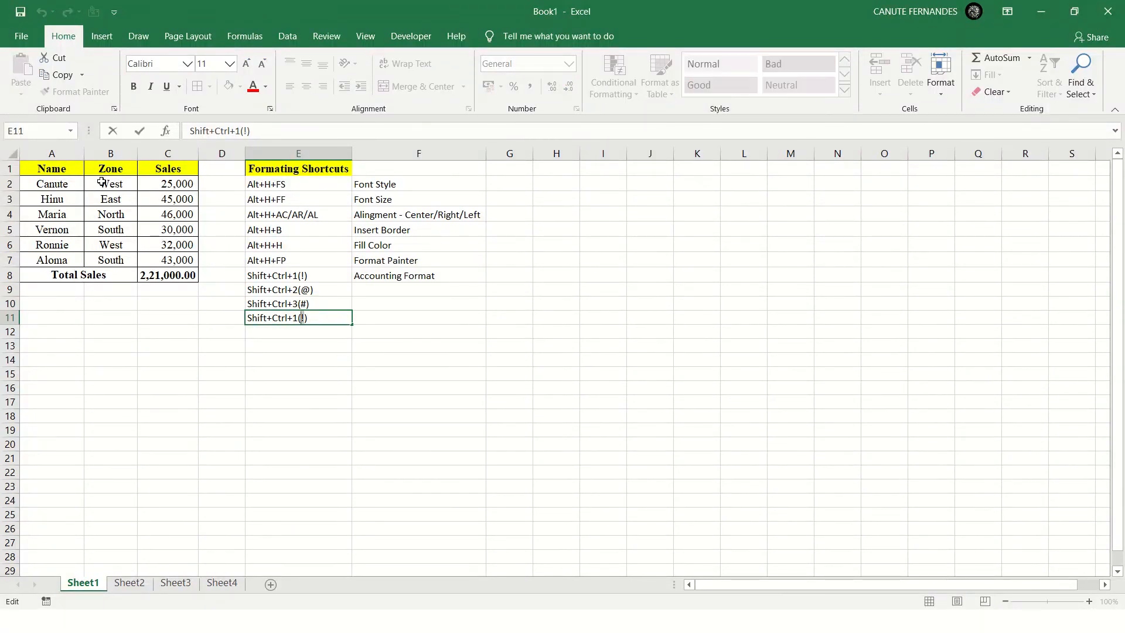
pyautogui.press('Delete')
pyautogui.write('$')
pyautogui.hotkey('shift', 'Left')
pyautogui.write('4')
pyautogui.press('Return')
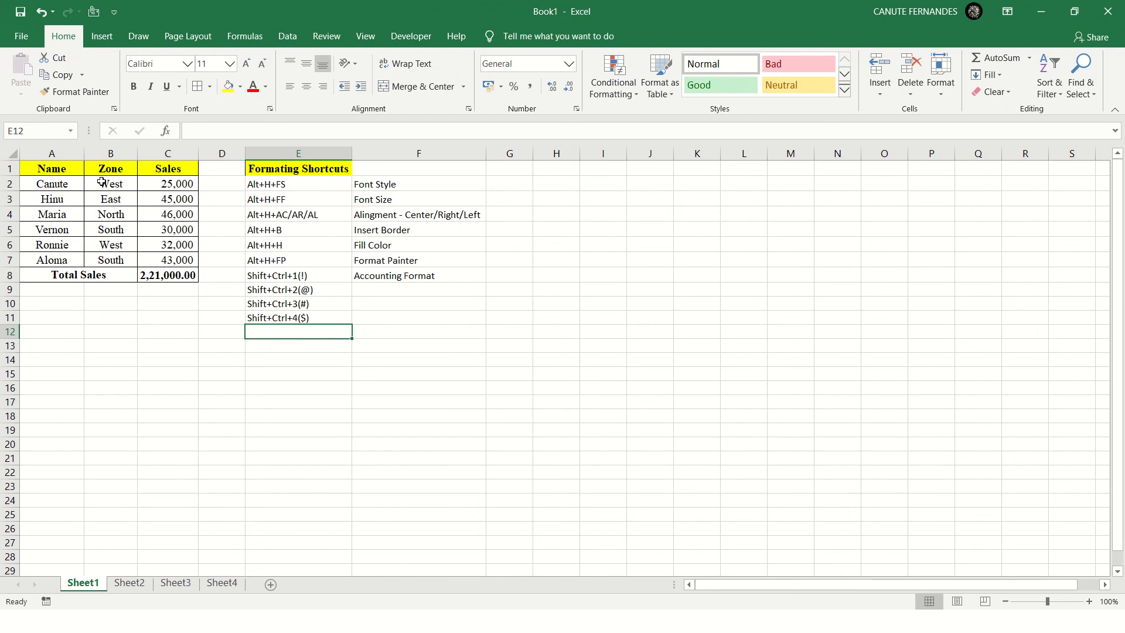
# - Copy the shortcut from E11 into cell E12 and edit it to read "Shift+Ctrl+5(%)"
pyautogui.hotkey('ctrl', 'd')
pyautogui.press('F2')
pyautogui.press('Left')
pyautogui.press('Left')
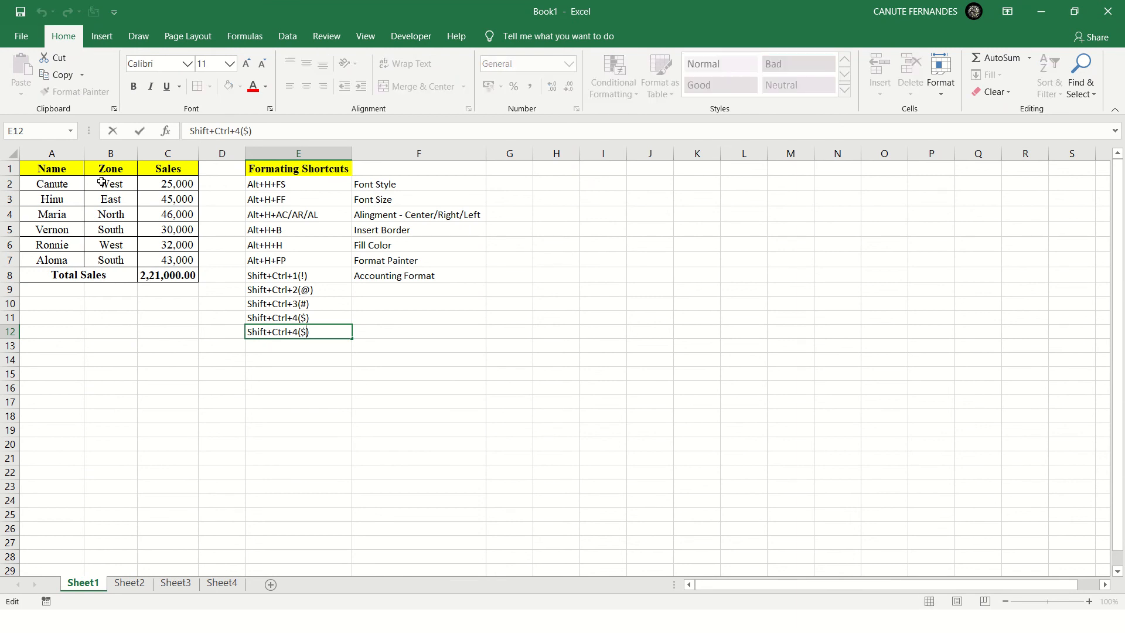
pyautogui.write('%')
pyautogui.press('Left')
pyautogui.press('Left')
pyautogui.hotkey('shift', 'Left')
pyautogui.write('%')
pyautogui.press('BackSpace')
pyautogui.write('5')
pyautogui.press('Tab')
# - Enter the description "Time Format" in cell F9 beside the Shift+Ctrl+2(@) shortcut
pyautogui.press('Up')
pyautogui.press('Left')
pyautogui.press('Up')
pyautogui.press('Up')
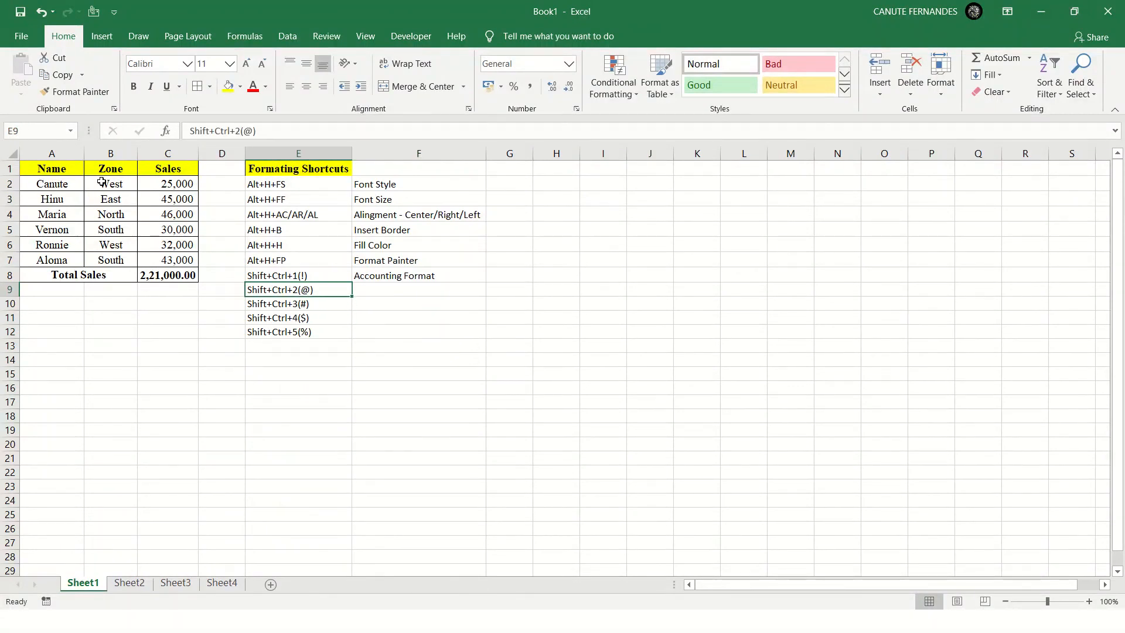
pyautogui.press('Right')
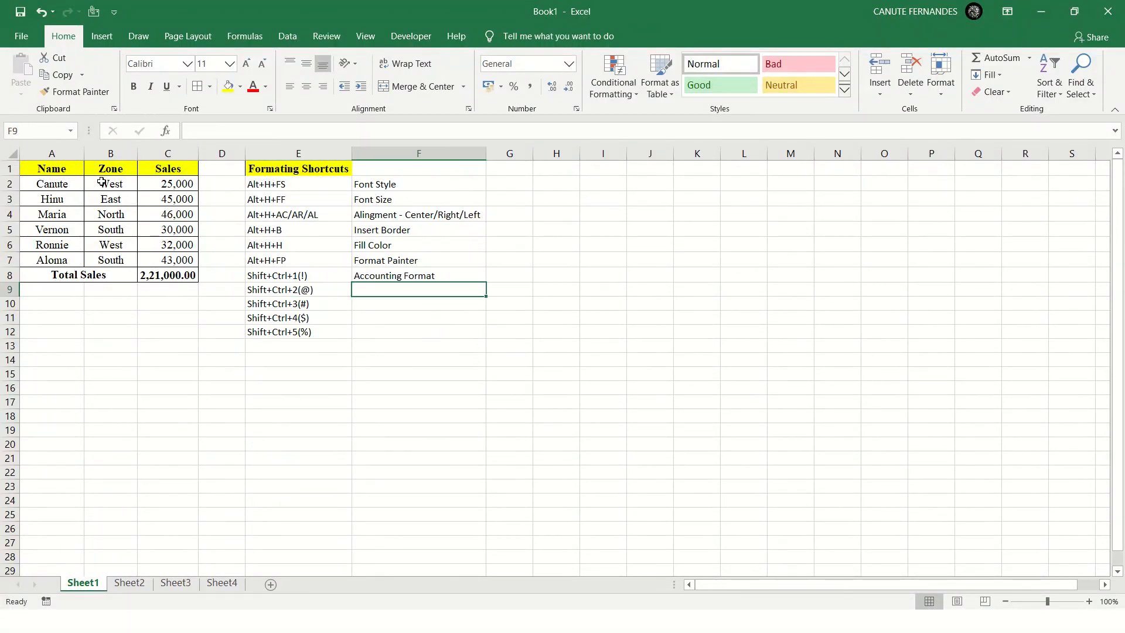
pyautogui.write('Time ')
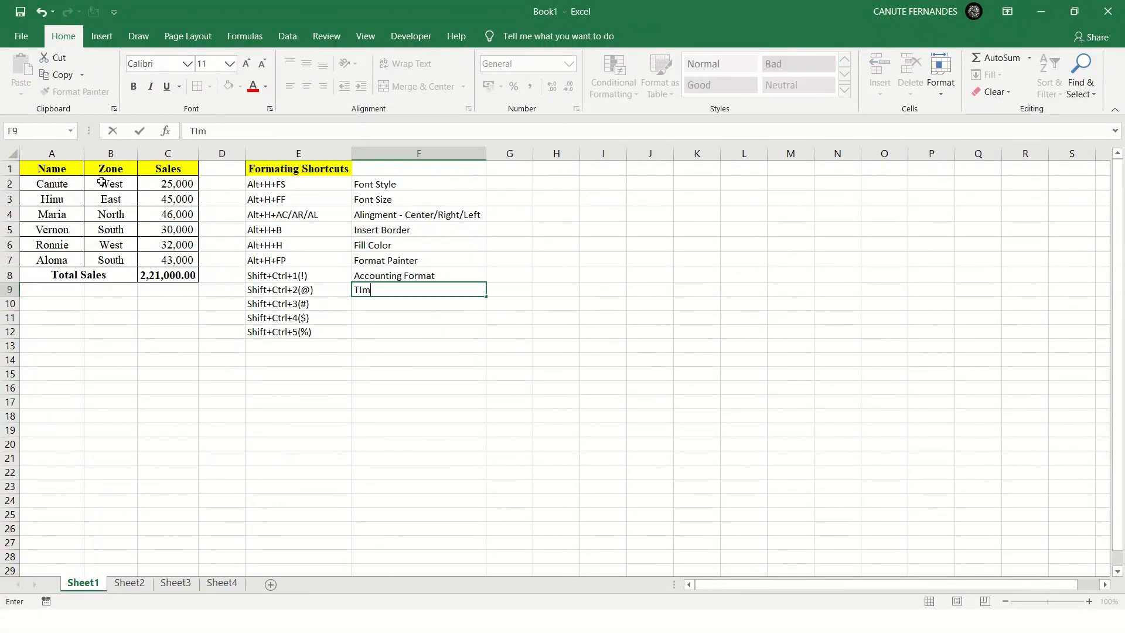
pyautogui.write('Format')
pyautogui.press('Return')
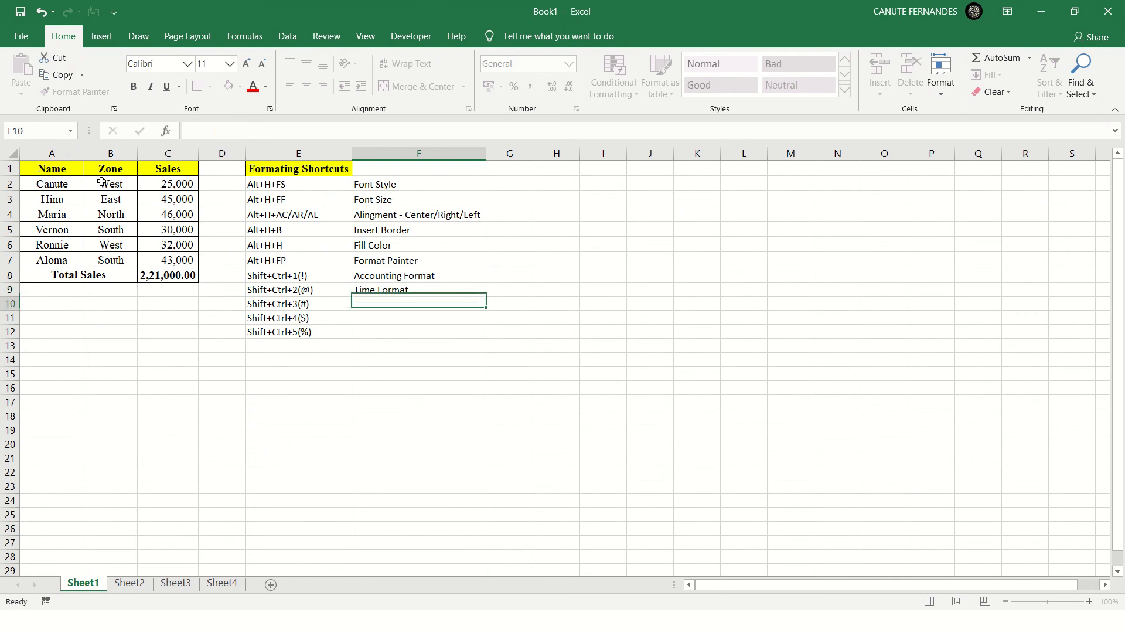
# - Enter the description "Date Format" in cell F10 beside the Shift+Ctrl+3(#) shortcut
pyautogui.write('Date ')
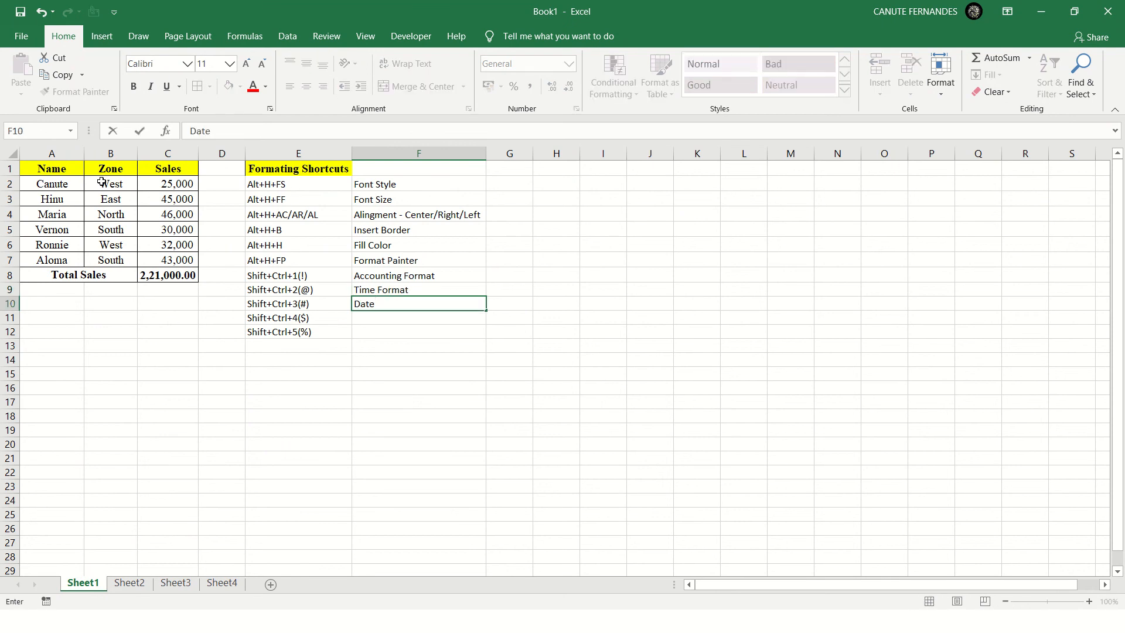
pyautogui.write('Format')
pyautogui.press('BackSpace')
pyautogui.press('BackSpace')
pyautogui.write('at')
pyautogui.press('Return')
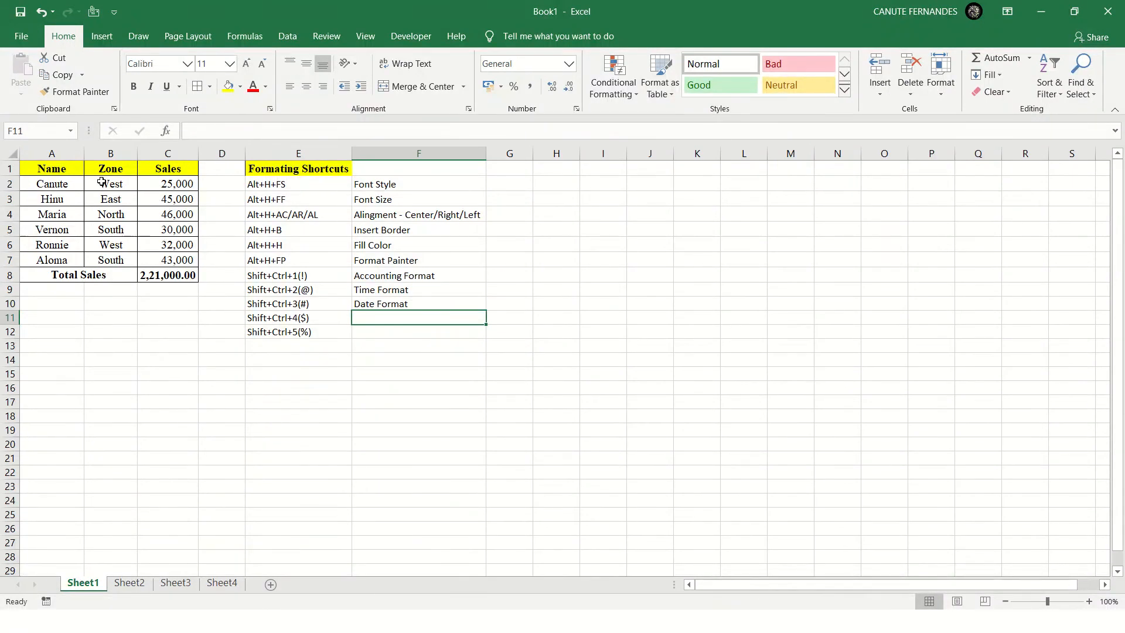
# - Enter the descriptions "Dollar" in cell F11 and "Percentage" in cell F12
pyautogui.write('Dollar')
pyautogui.press('Return')
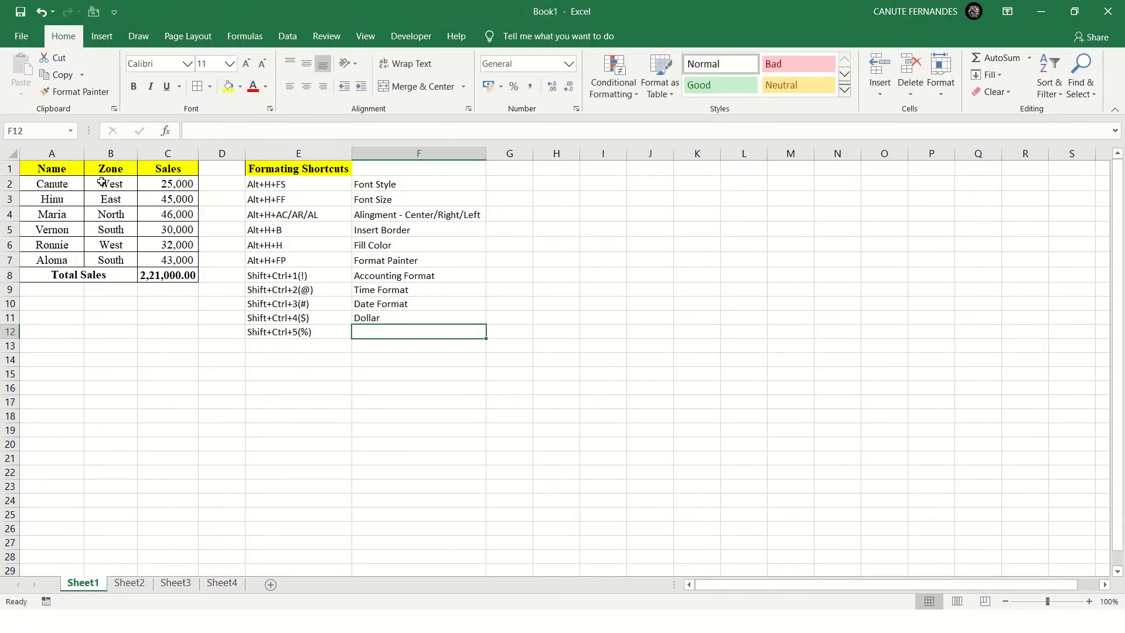
pyautogui.write('Per')
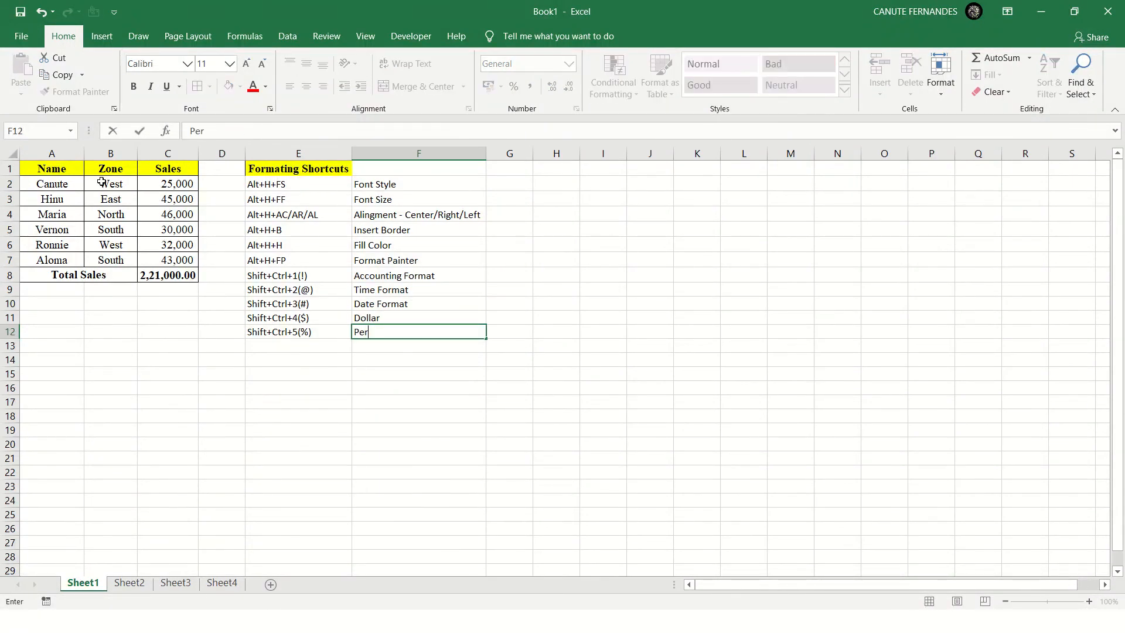
pyautogui.write('centage')
pyautogui.press('Tab')
# - Review the five number-format shortcuts in cells E8 to E12 by selecting them as a block
pyautogui.press('Left')
pyautogui.press('Left')
pyautogui.hotkey('shift', 'Up')
pyautogui.hotkey('shift', 'Up')
pyautogui.hotkey('shift', 'Up')
pyautogui.hotkey('shift', 'Up')
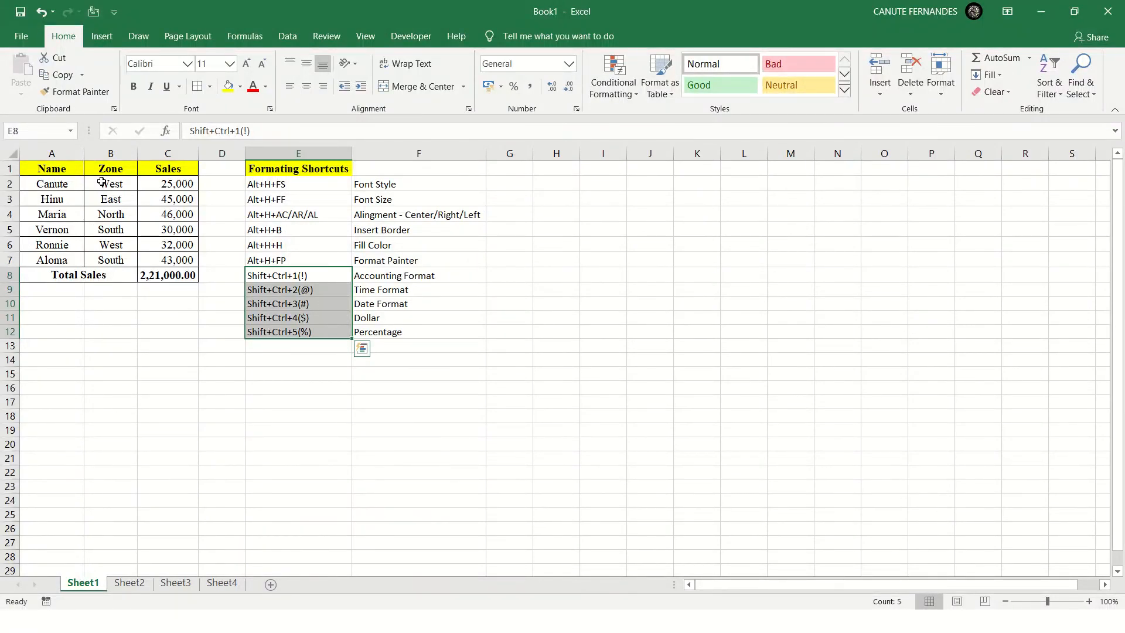
pyautogui.press('Right')
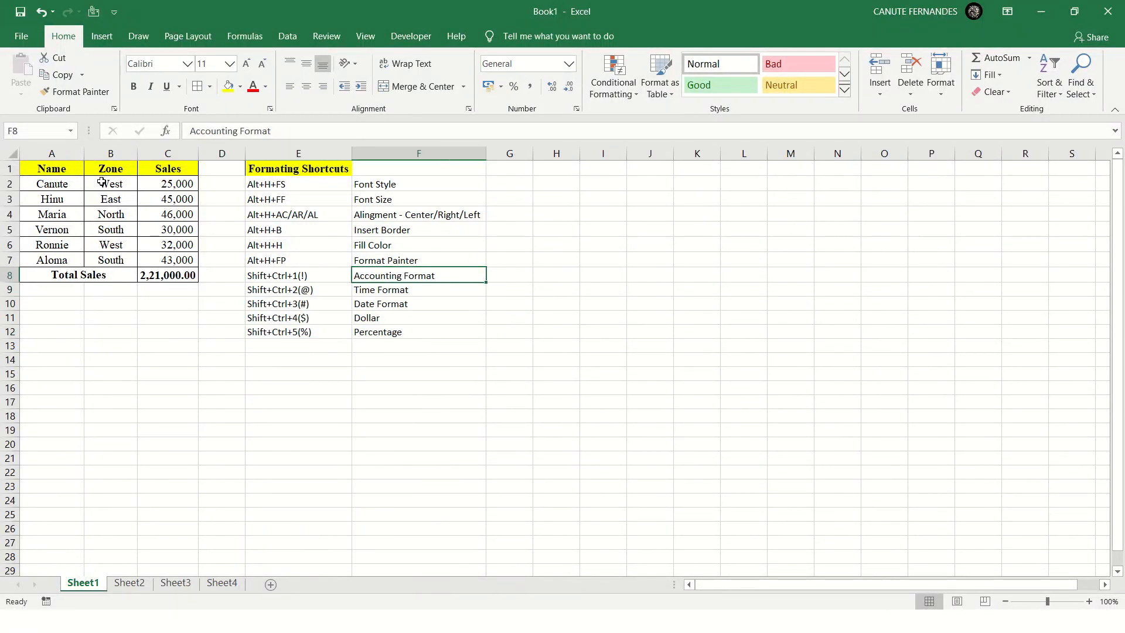
# - Enter the sample date 21-2-2020 in cell C10 below the sales table
pyautogui.press('Left')
pyautogui.press('Left')
pyautogui.press('Down')
pyautogui.press('Down')
pyautogui.press('Left')
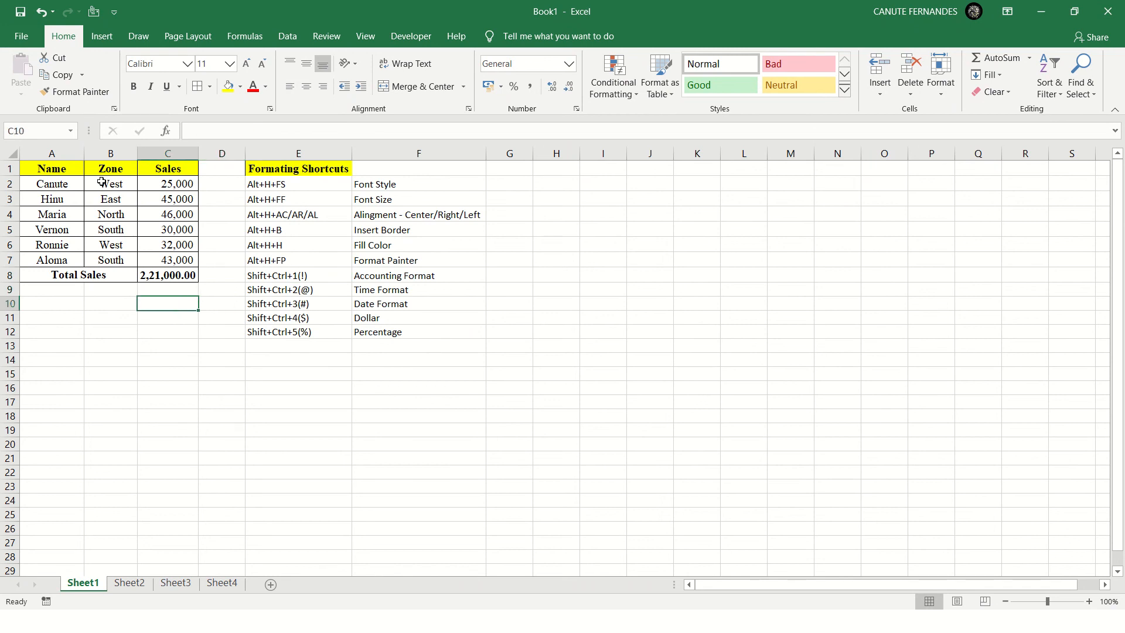
pyautogui.write('21-')
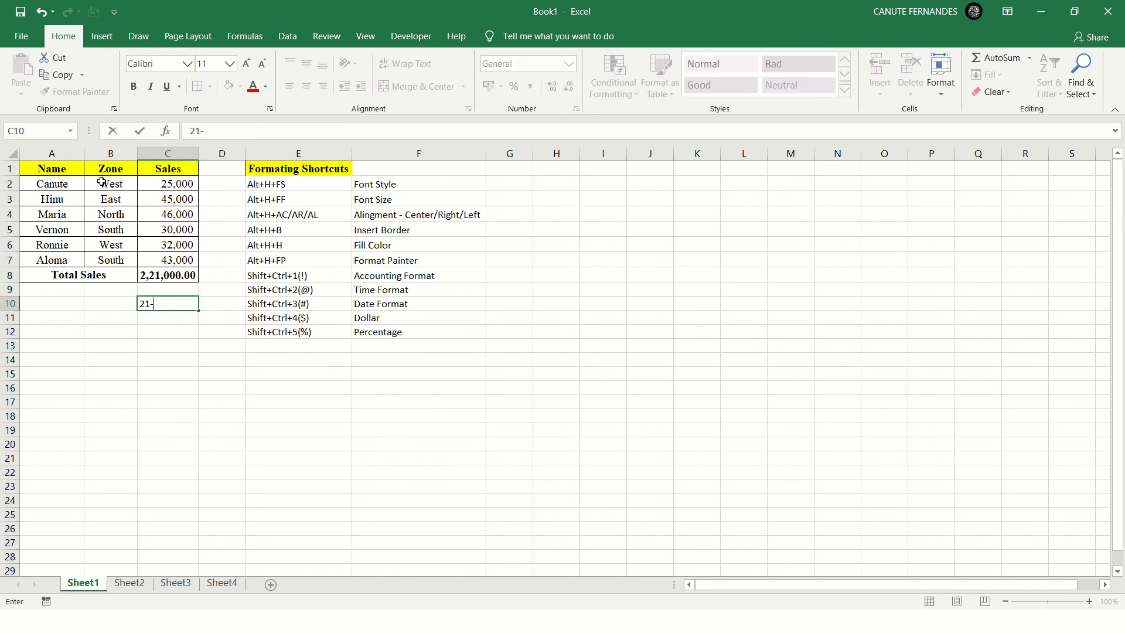
pyautogui.write('2-2020')
pyautogui.press('Right')
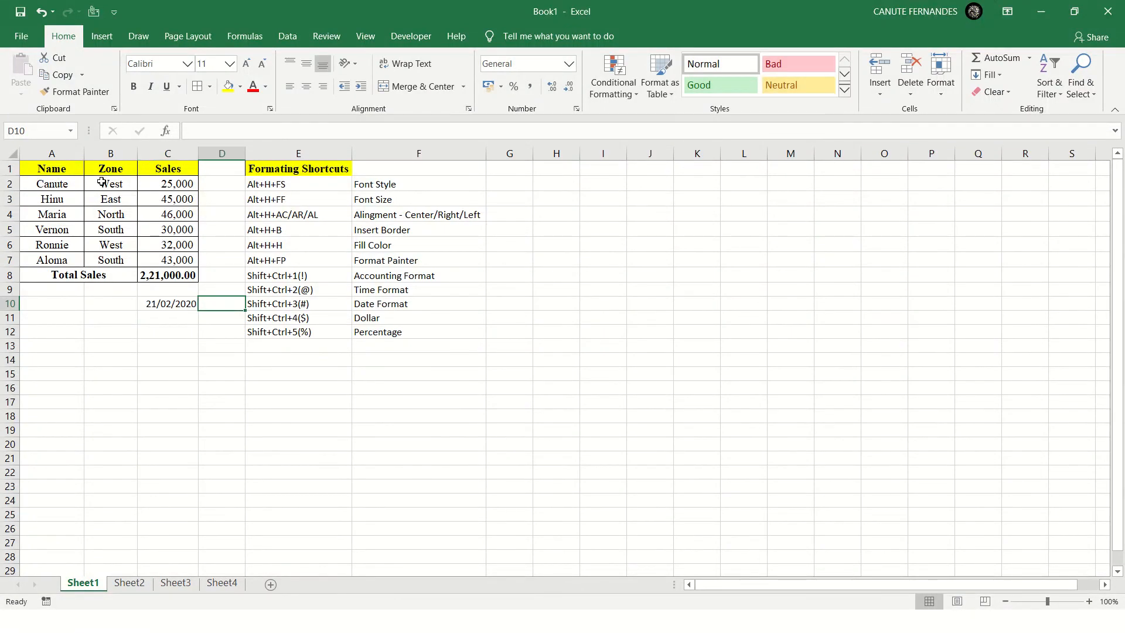
# - Try the two-decimal number format with thousands separators on cell C10, then apply the day-month-year date format with an abbreviated month name
pyautogui.press('Left')
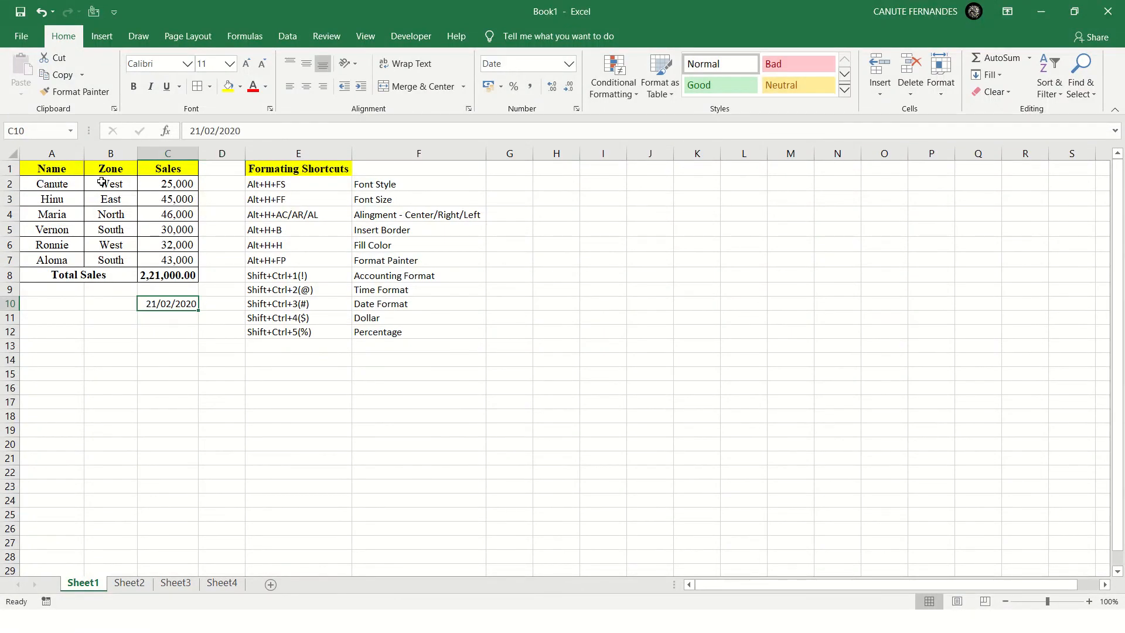
pyautogui.hotkey('ctrl', 'shift', '3')
pyautogui.hotkey('ctrl', 'shift', '1')
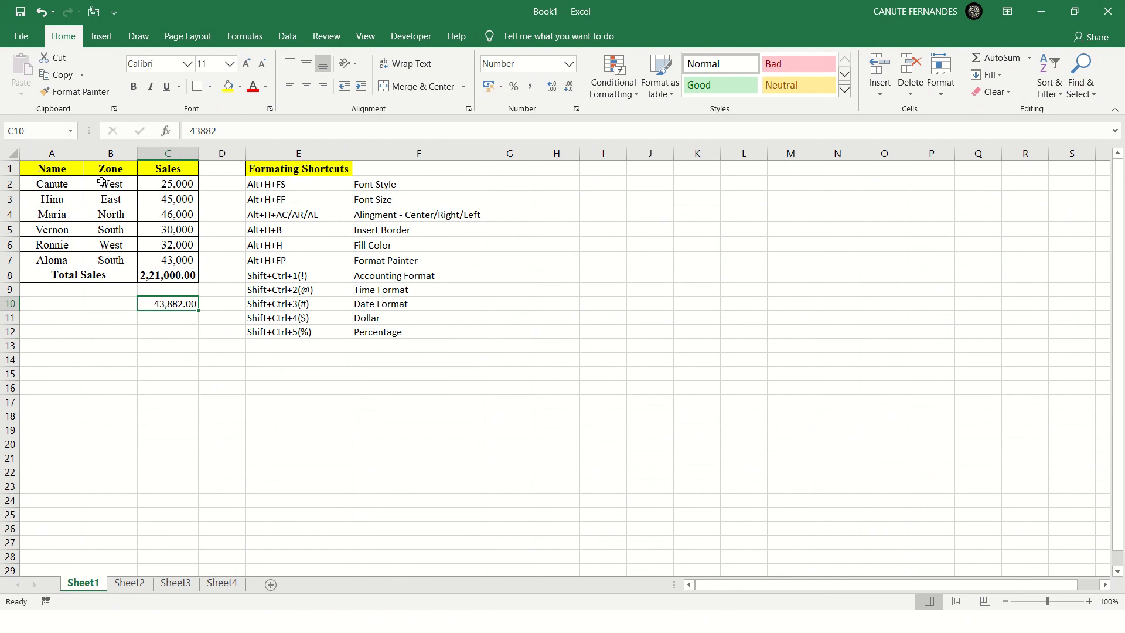
pyautogui.rightClick(183, 303)
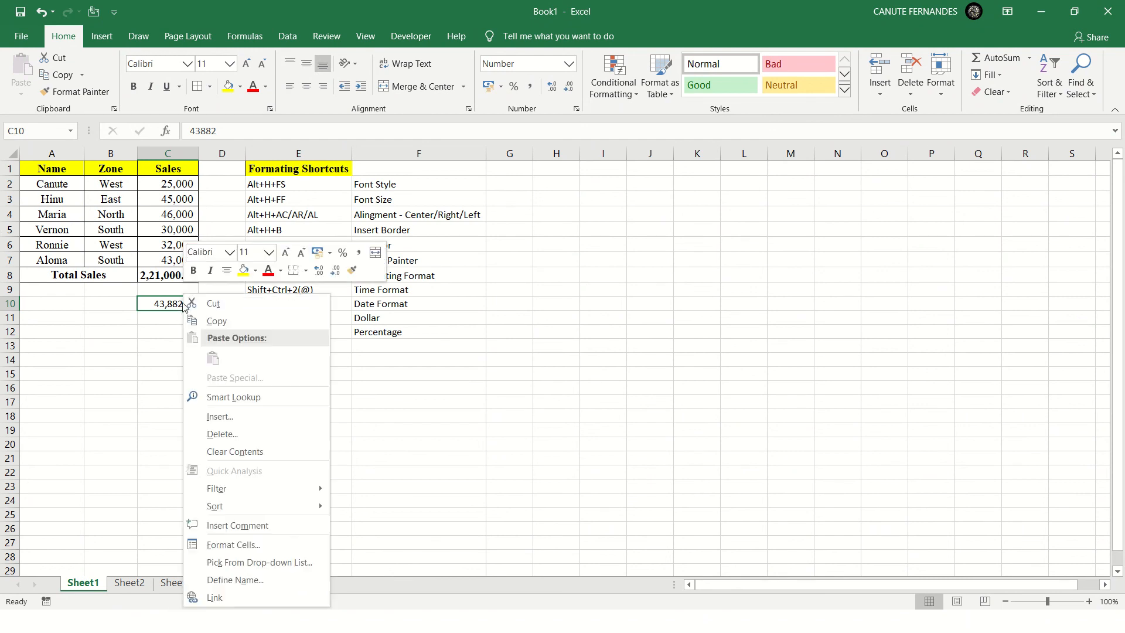
pyautogui.click(212, 545)
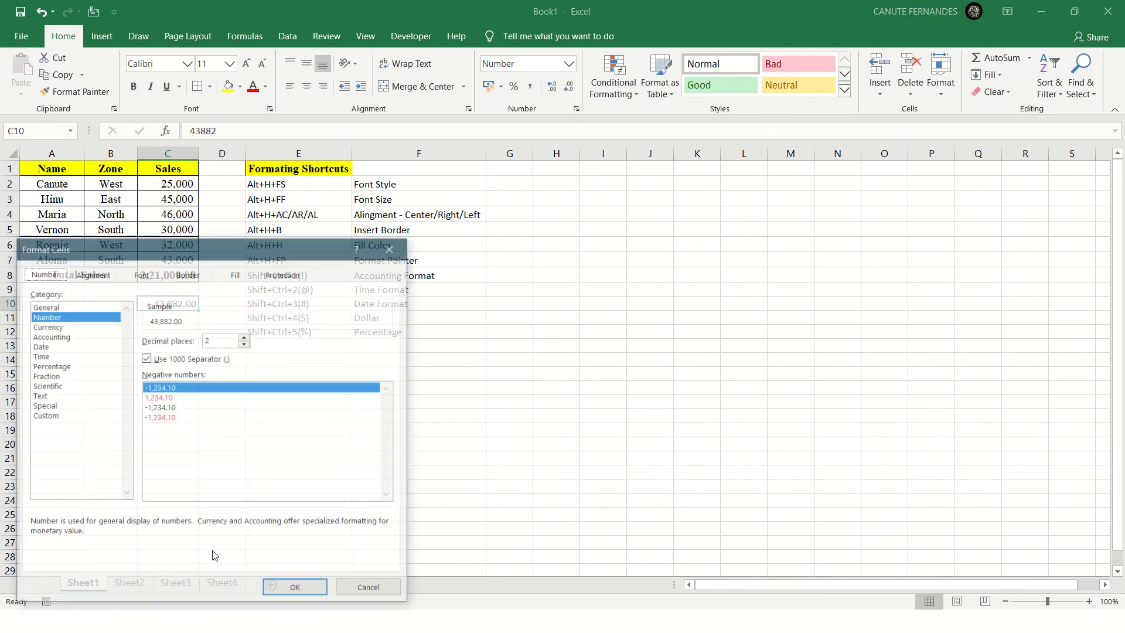
pyautogui.press('Return')
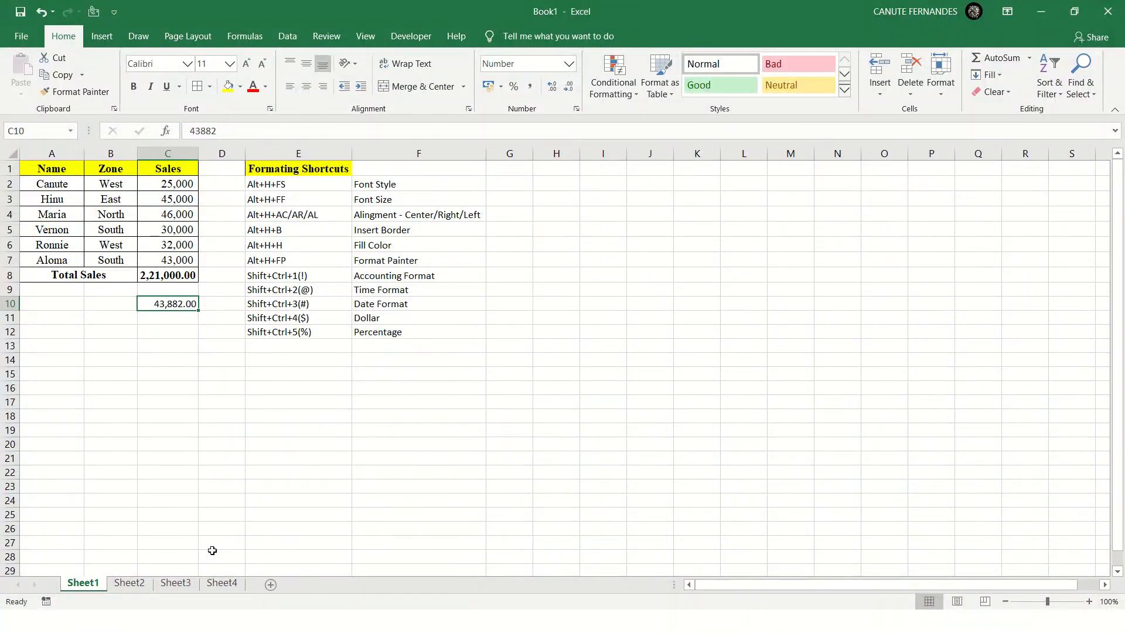
pyautogui.hotkey('ctrl', 'shift', '3')
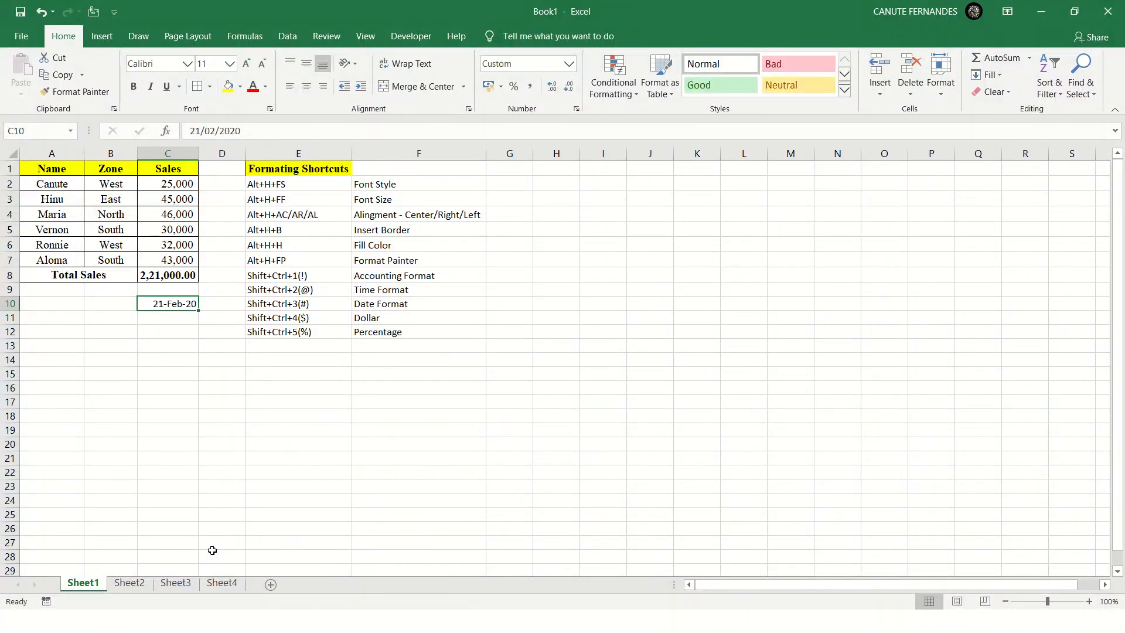
pyautogui.press('Down')
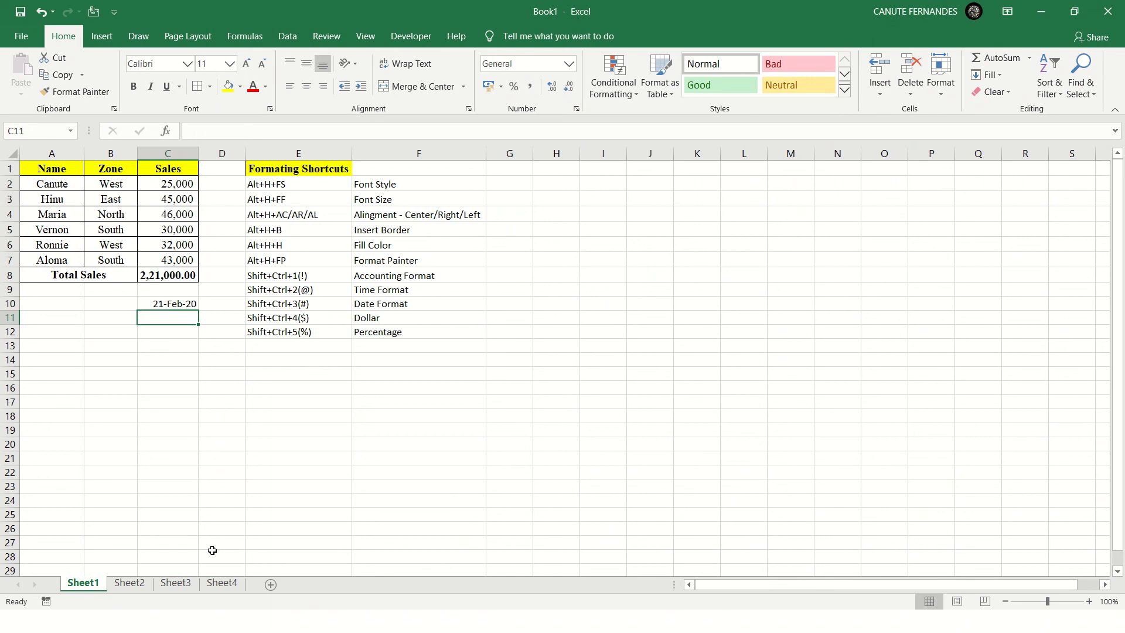
pyautogui.press('Right')
pyautogui.press('Up')
pyautogui.press('Up')
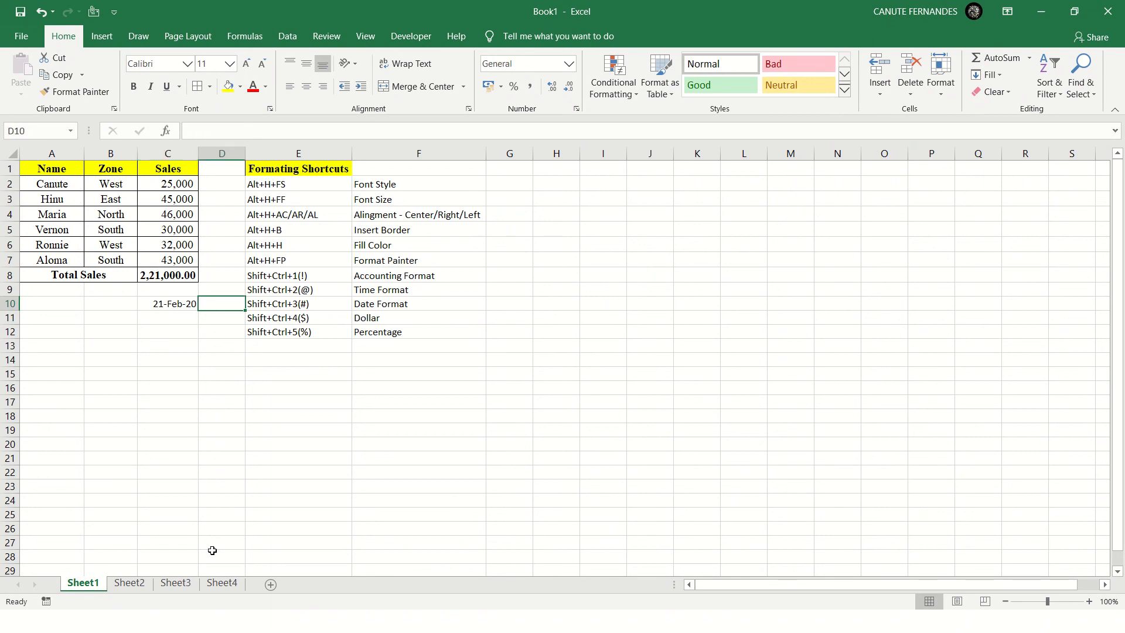
pyautogui.press('Down')
pyautogui.press('Right')
pyautogui.press('Right')
pyautogui.press('Up')
pyautogui.press('Left')
pyautogui.press('Up')
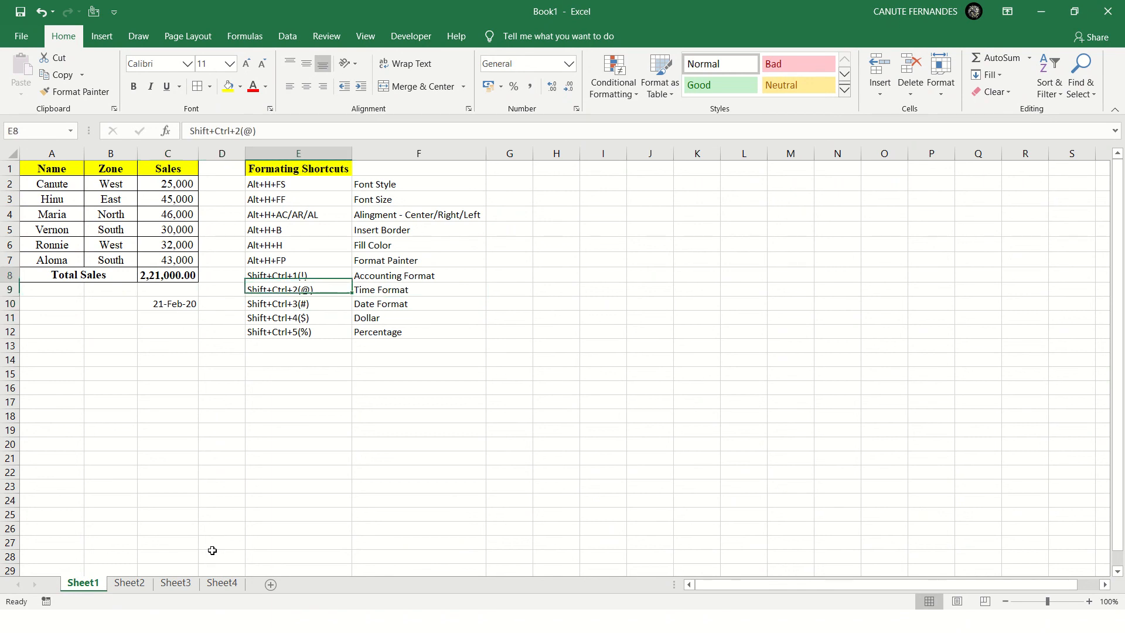
pyautogui.hotkey('ctrl', 'Up')
pyautogui.press('Down')
pyautogui.hotkey('ctrl', 'Down')
pyautogui.press('Right')
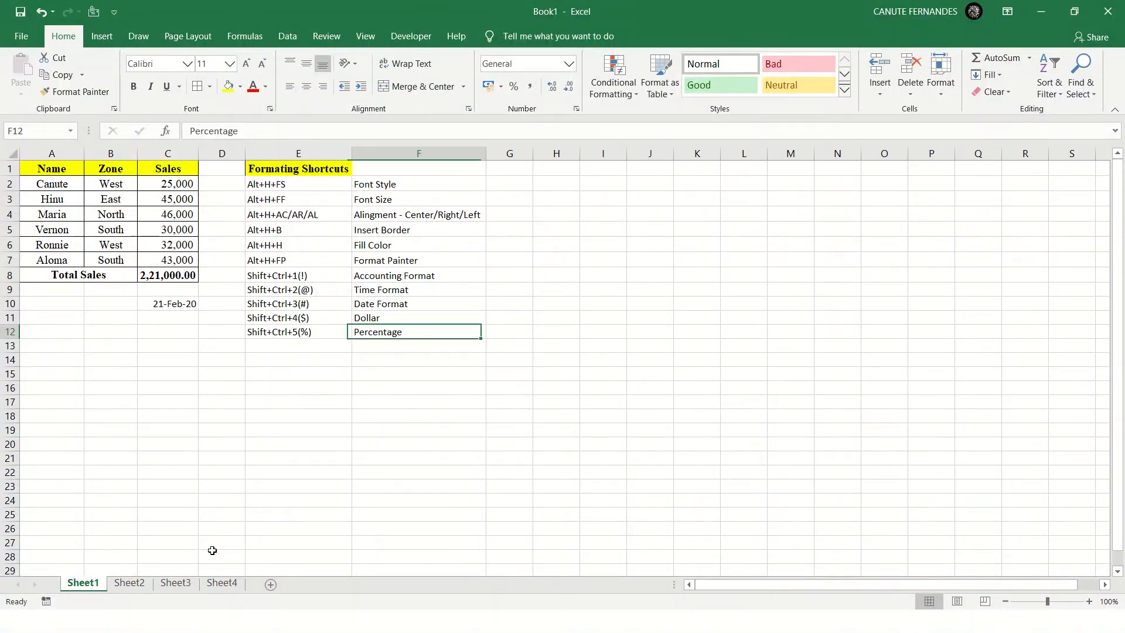
pyautogui.hotkey('ctrl', 'Up')
pyautogui.press('Up')
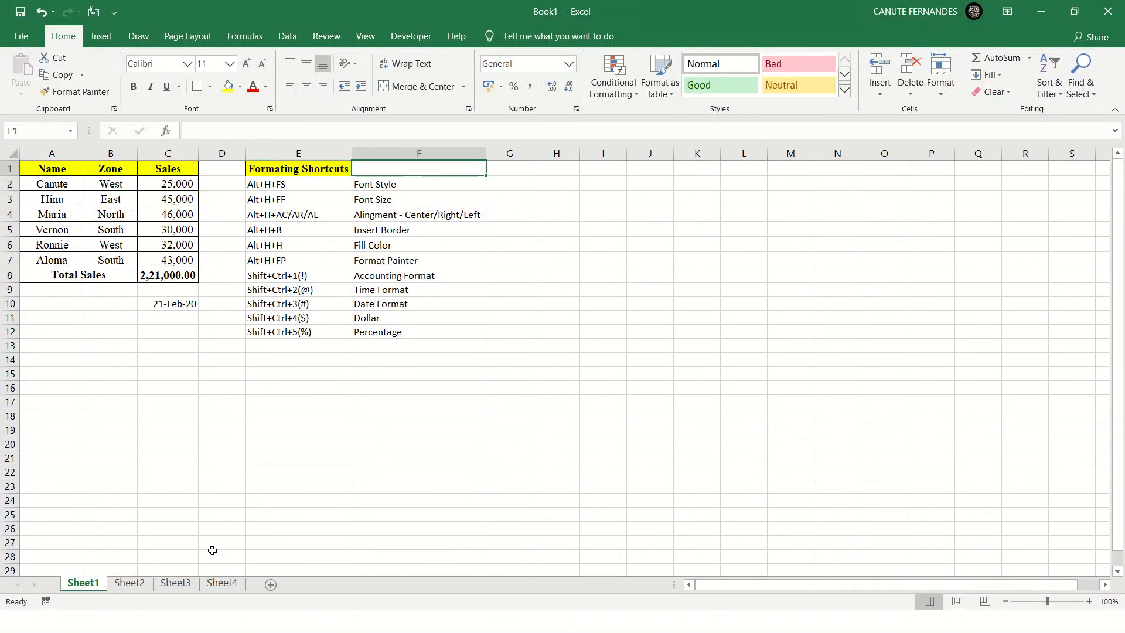
pyautogui.press('Left')
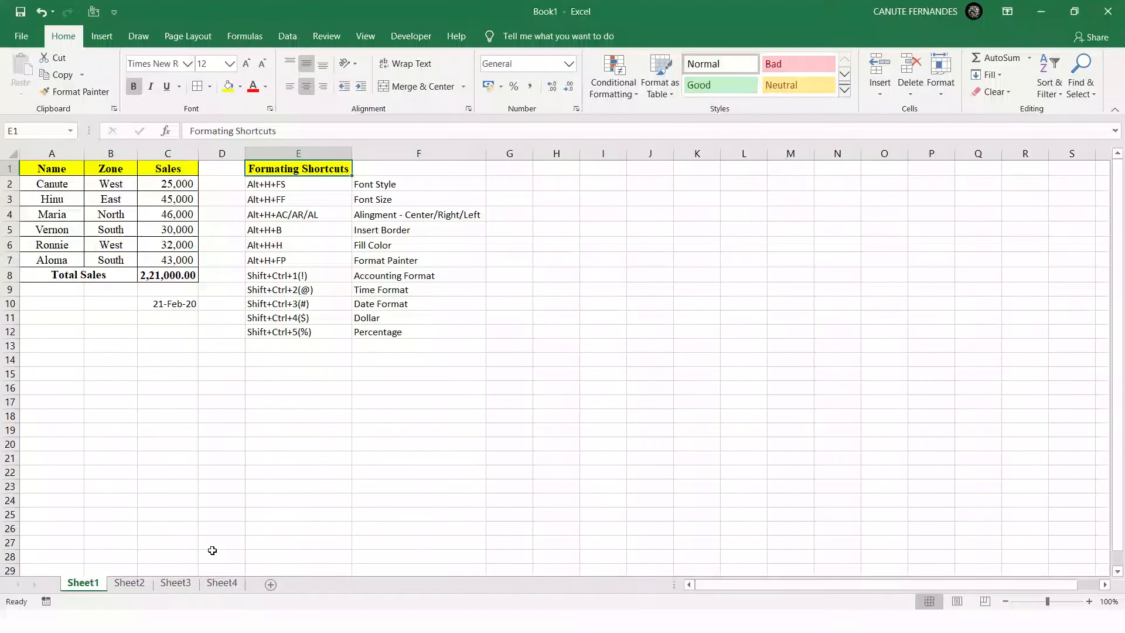
# - Open the Format Cells settings for the date in cell C10
pyautogui.press('Left')
pyautogui.press('Left')
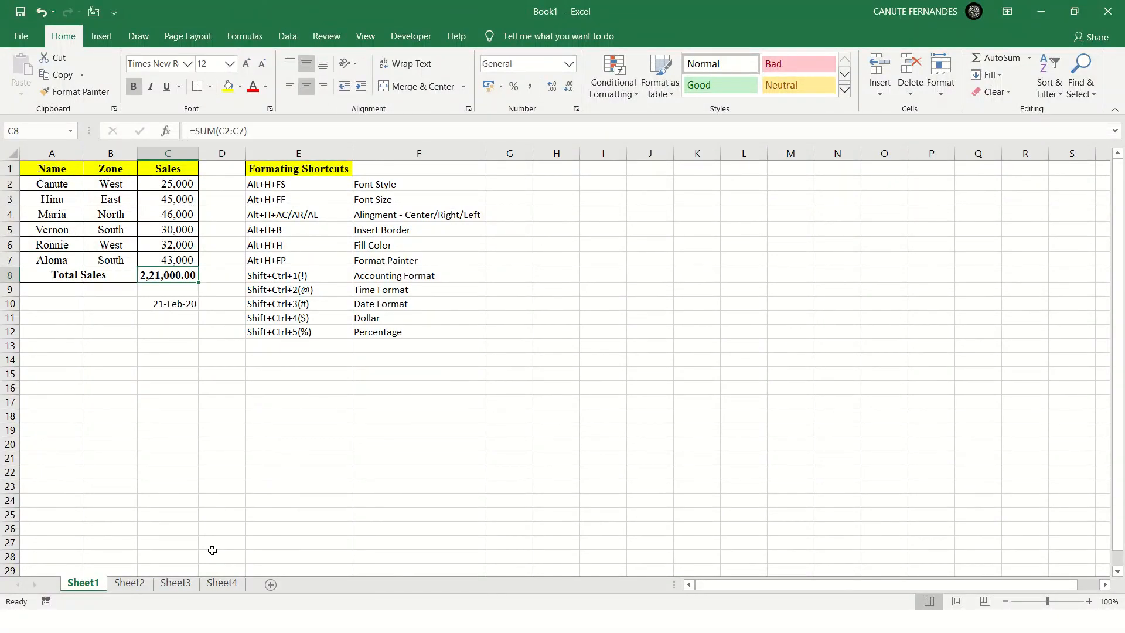
pyautogui.hotkey('ctrl', 'Down')
pyautogui.press('Down')
pyautogui.press('Down')
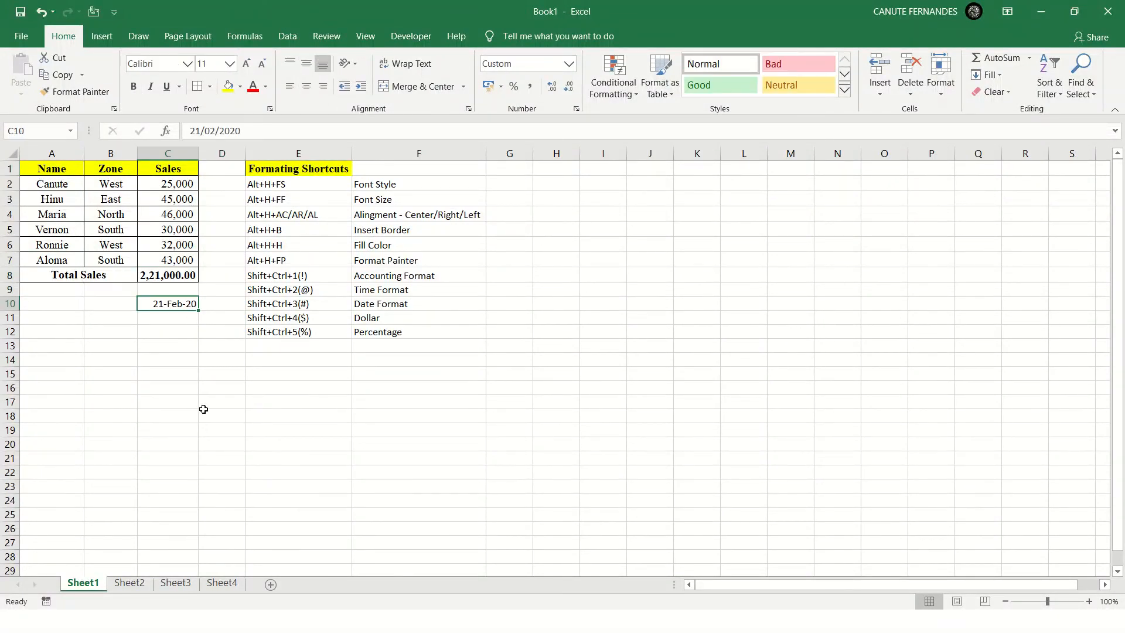
pyautogui.rightClick(183, 309)
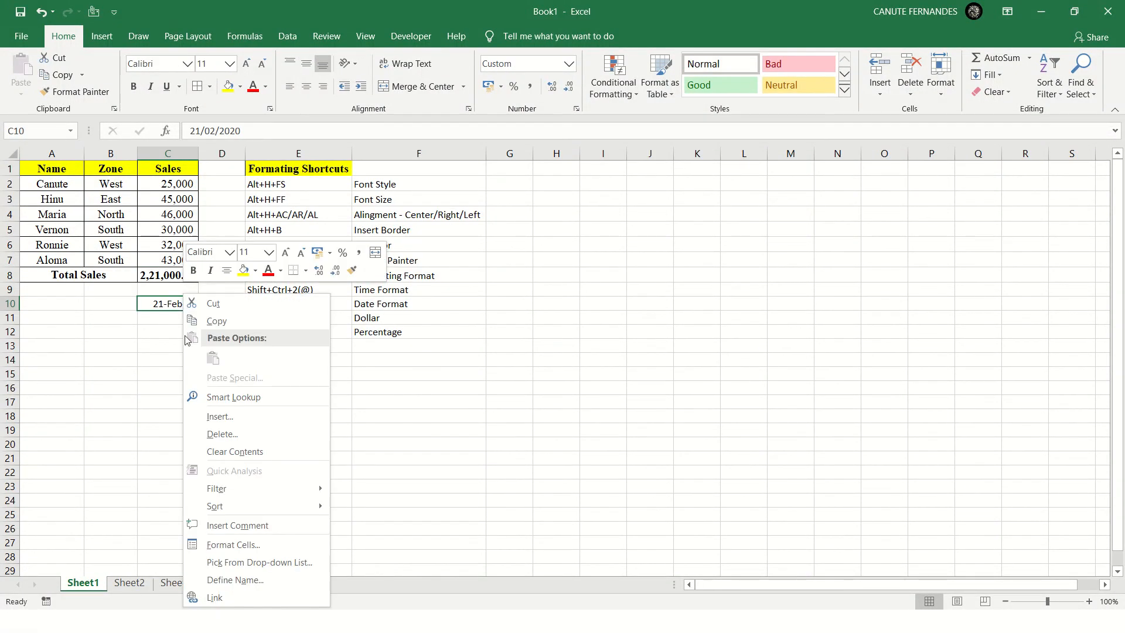
pyautogui.click(220, 548)
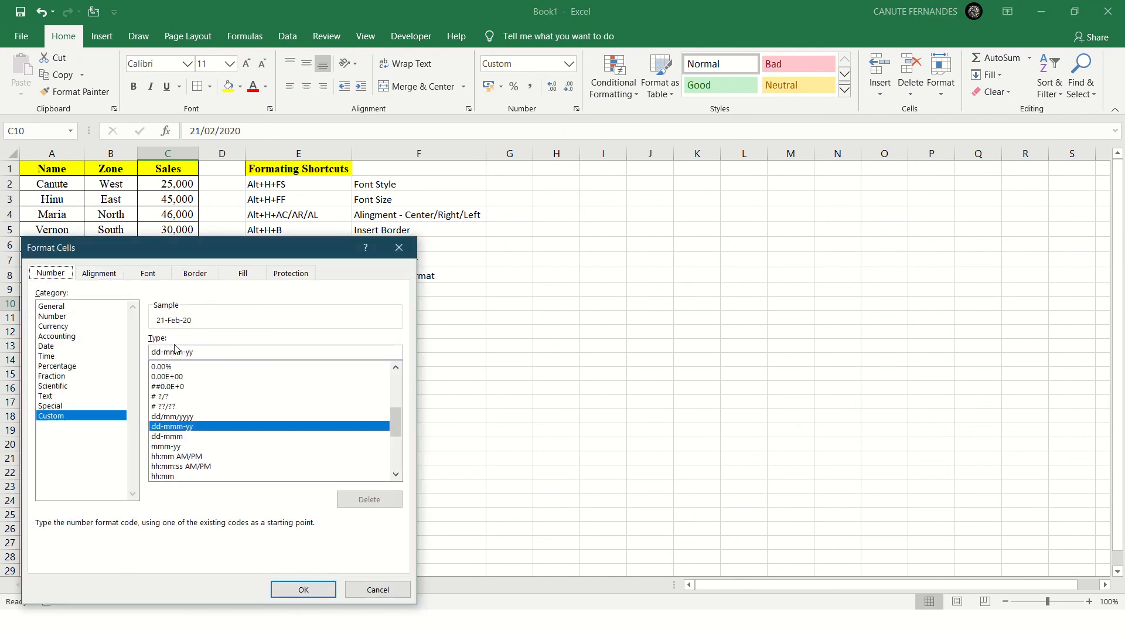
pyautogui.moveTo(284, 255); pyautogui.dragTo(441, 126)
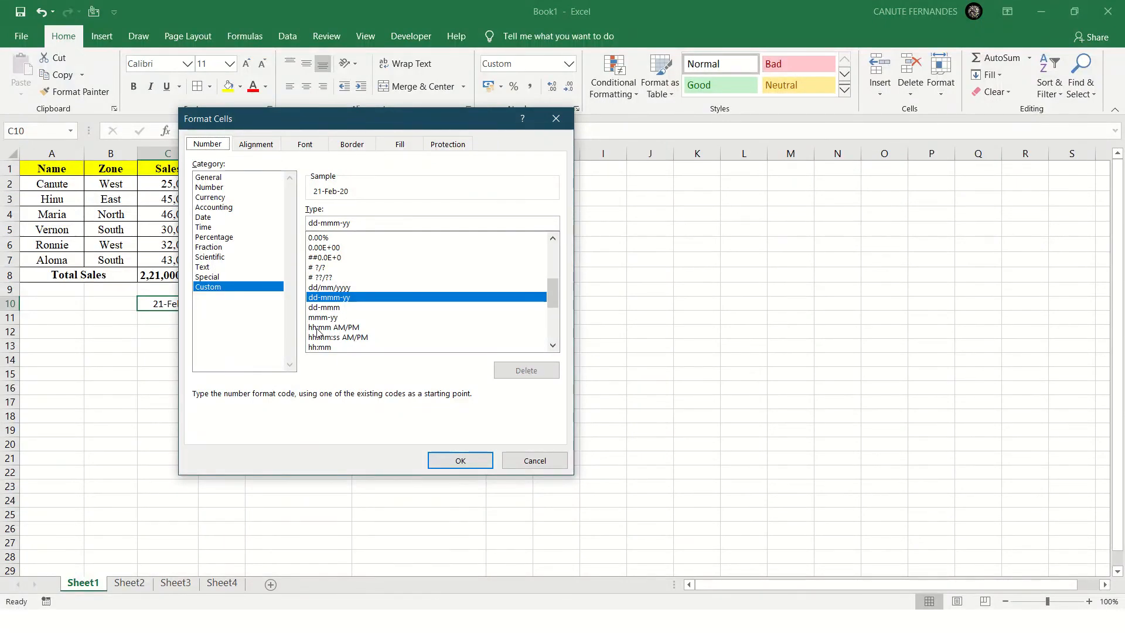
# - Preview the date in C10 under the number format categories from General through Custom
pyautogui.click(208, 178)
pyautogui.click(208, 188)
pyautogui.click(207, 207)
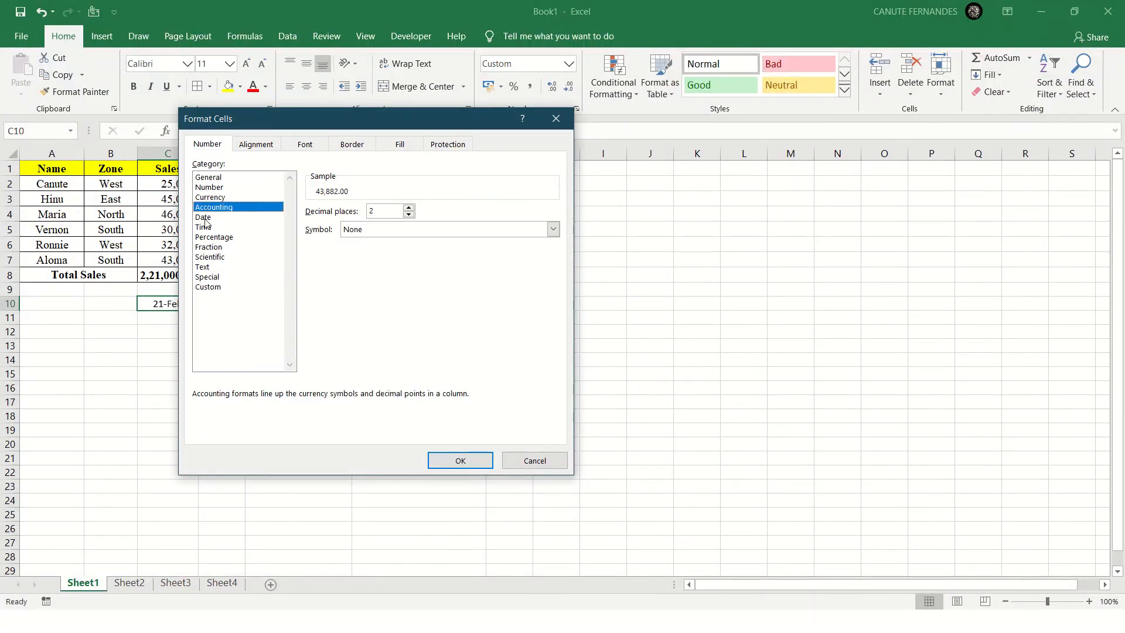
pyautogui.click(204, 218)
pyautogui.click(205, 247)
pyautogui.click(203, 267)
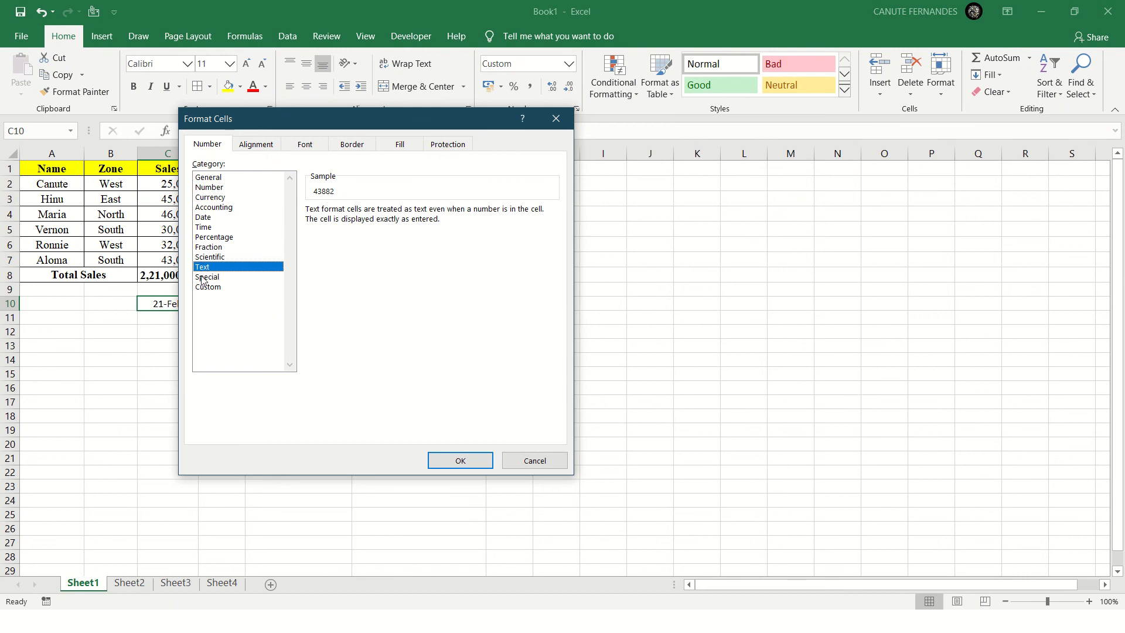
pyautogui.click(206, 286)
pyautogui.moveTo(275, 126); pyautogui.dragTo(451, 123)
pyautogui.click(363, 175)
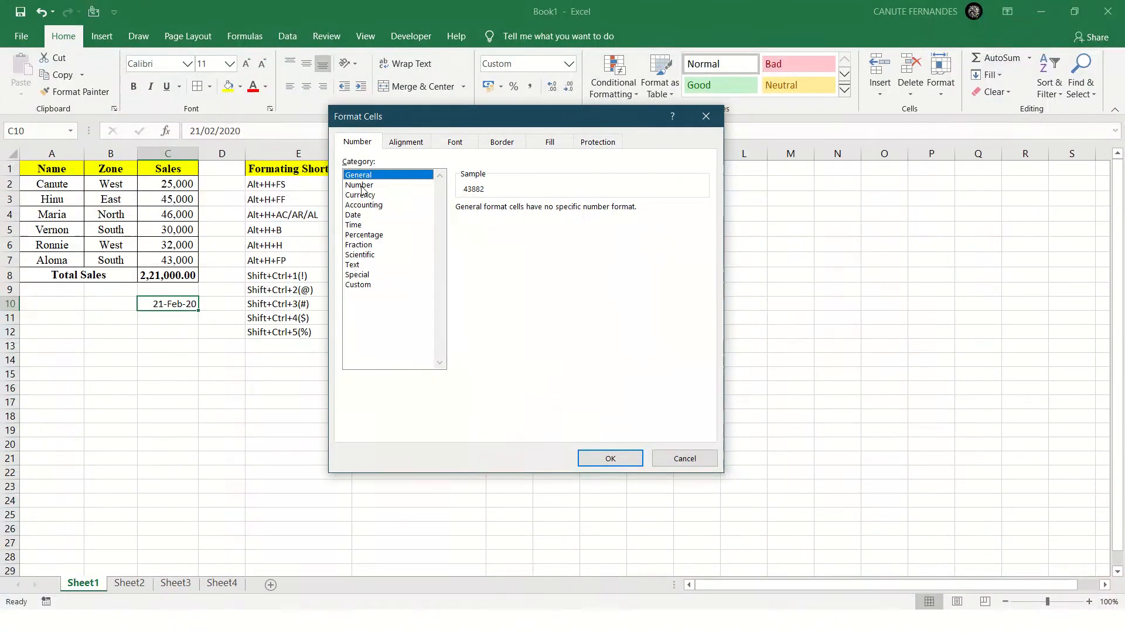
pyautogui.click(360, 185)
pyautogui.click(361, 195)
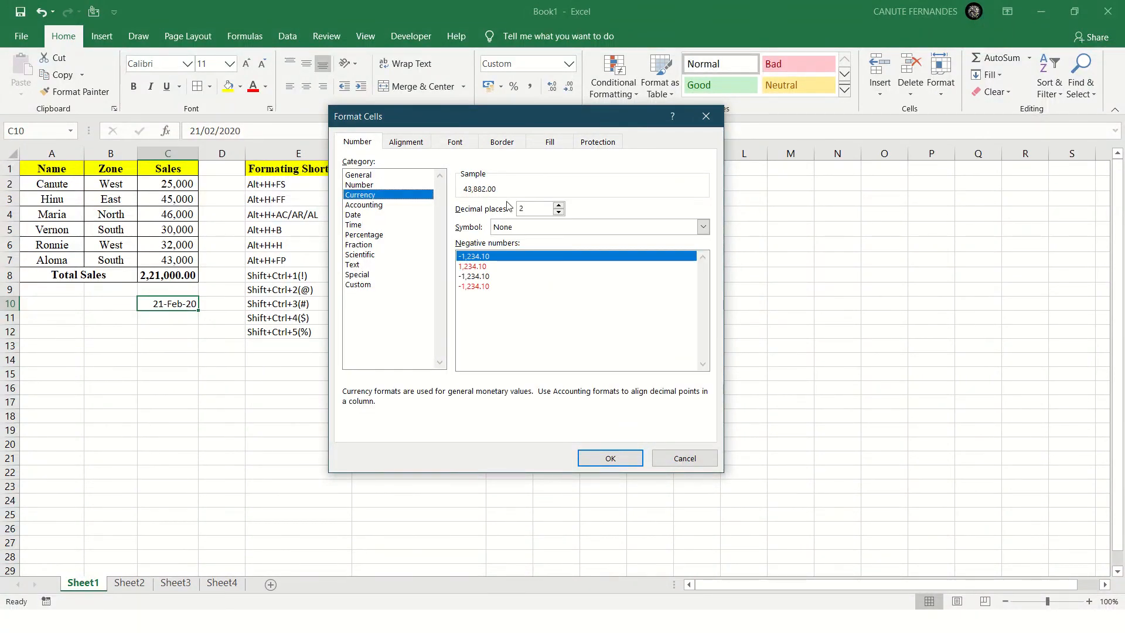
pyautogui.click(357, 205)
pyautogui.click(354, 215)
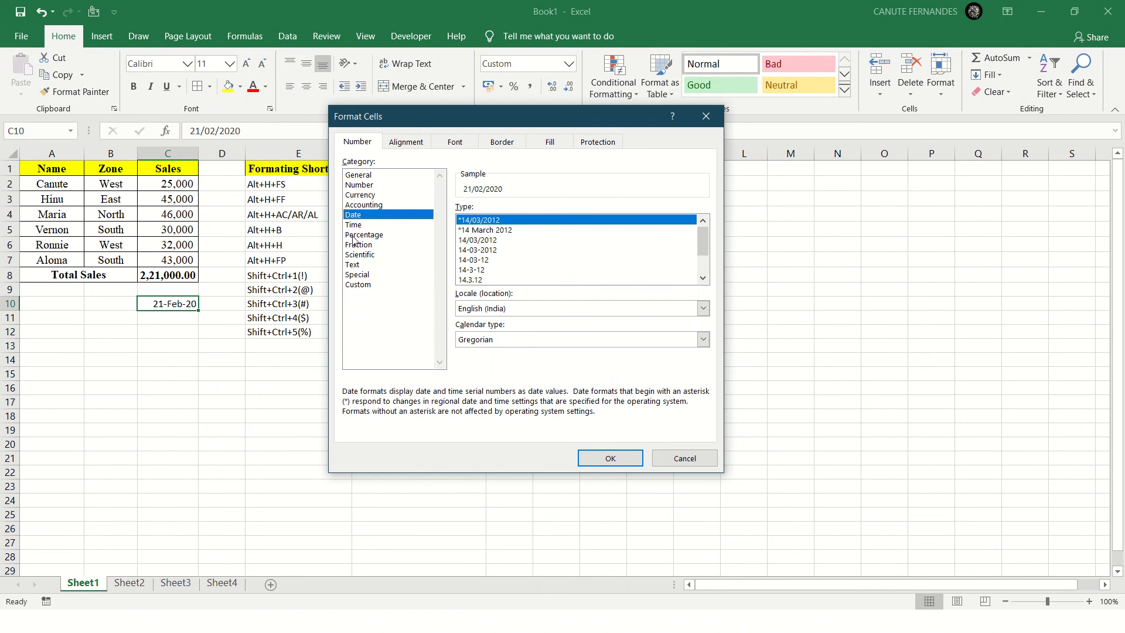
pyautogui.click(354, 226)
pyautogui.click(357, 235)
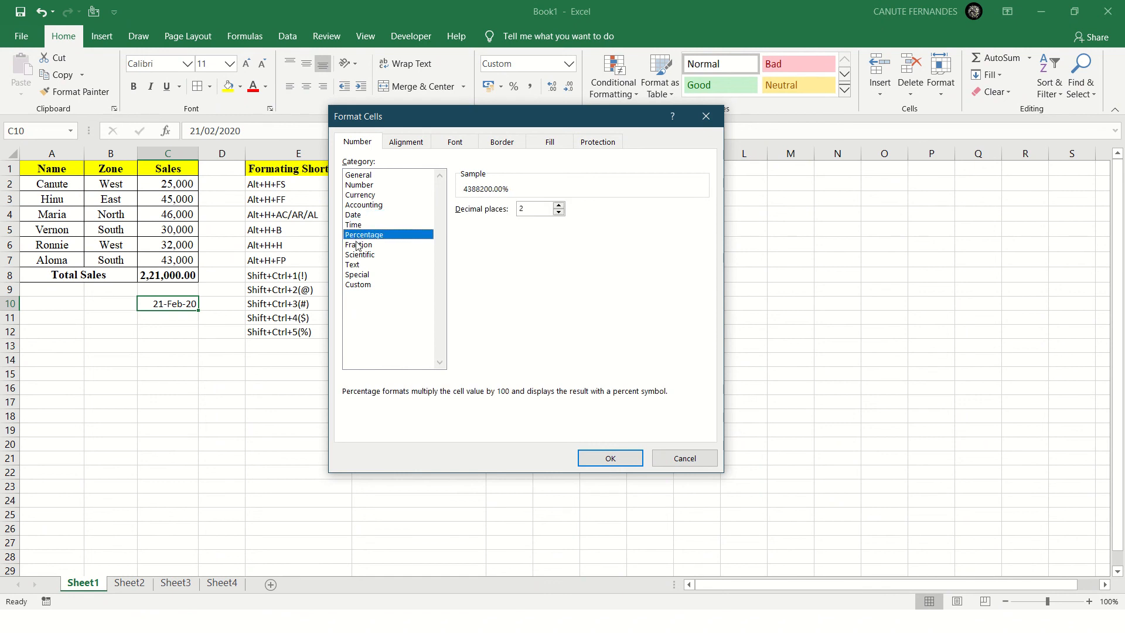
pyautogui.click(357, 245)
pyautogui.click(356, 255)
pyautogui.click(356, 265)
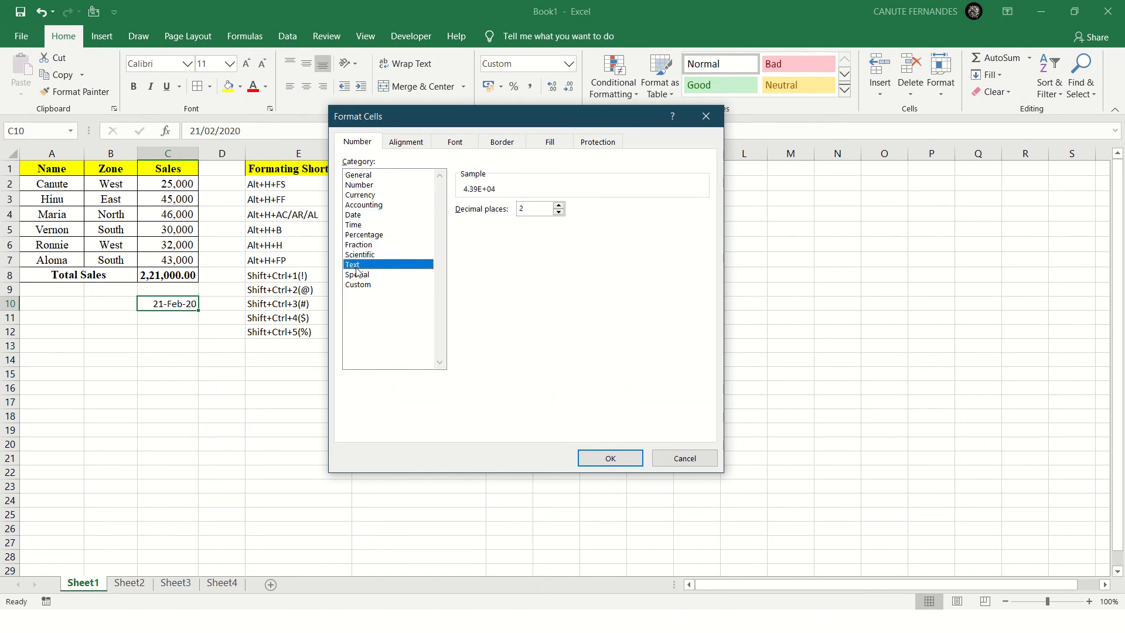
pyautogui.click(357, 275)
pyautogui.click(357, 285)
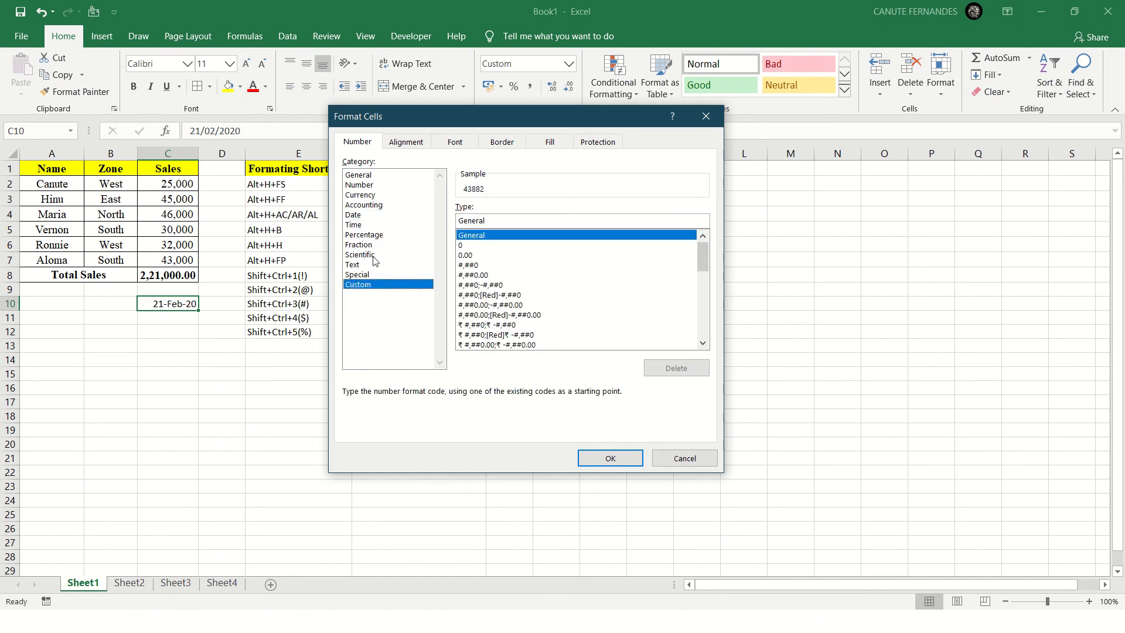
pyautogui.click(359, 176)
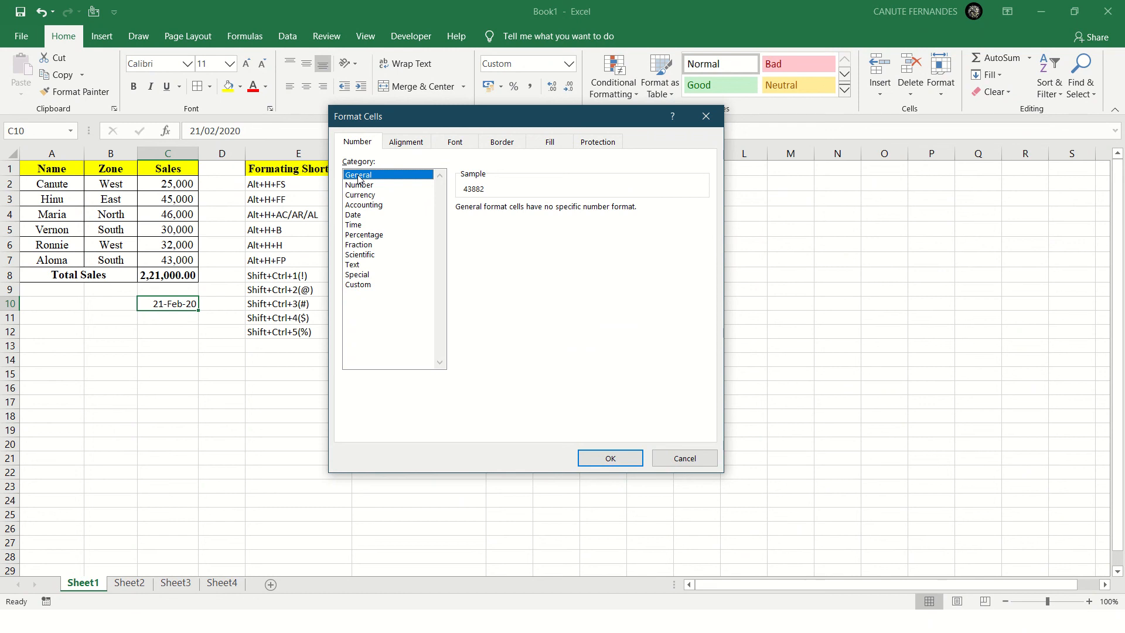
# - Examine the Alignment, Font, Border, Fill and Protection settings of cell C10, and close the dialog without applying anything
pyautogui.click(393, 144)
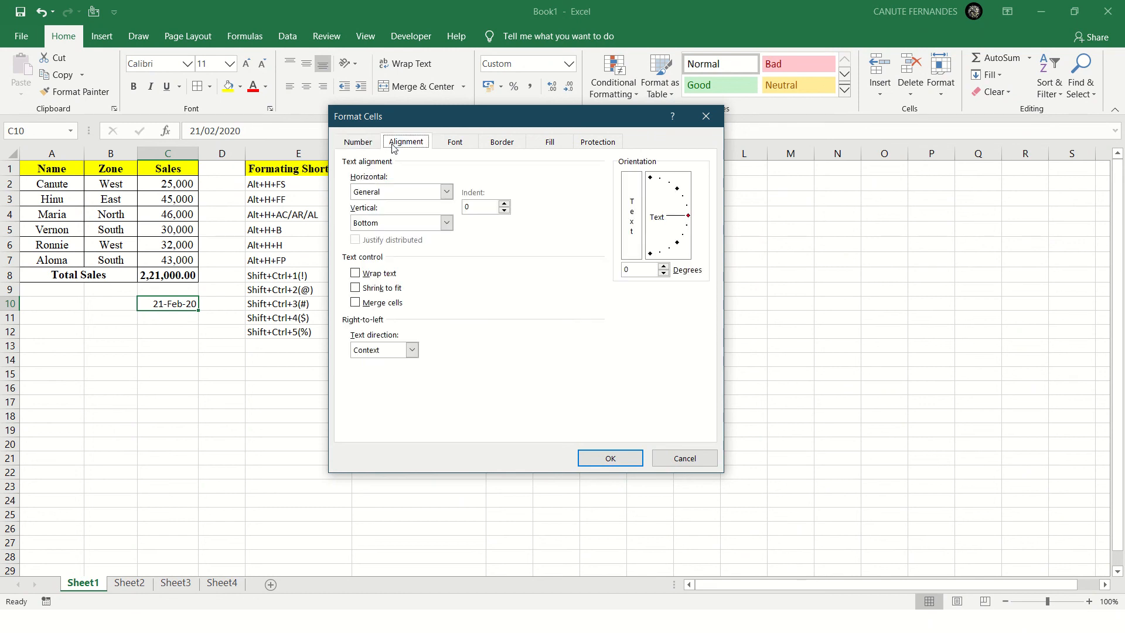
pyautogui.click(463, 143)
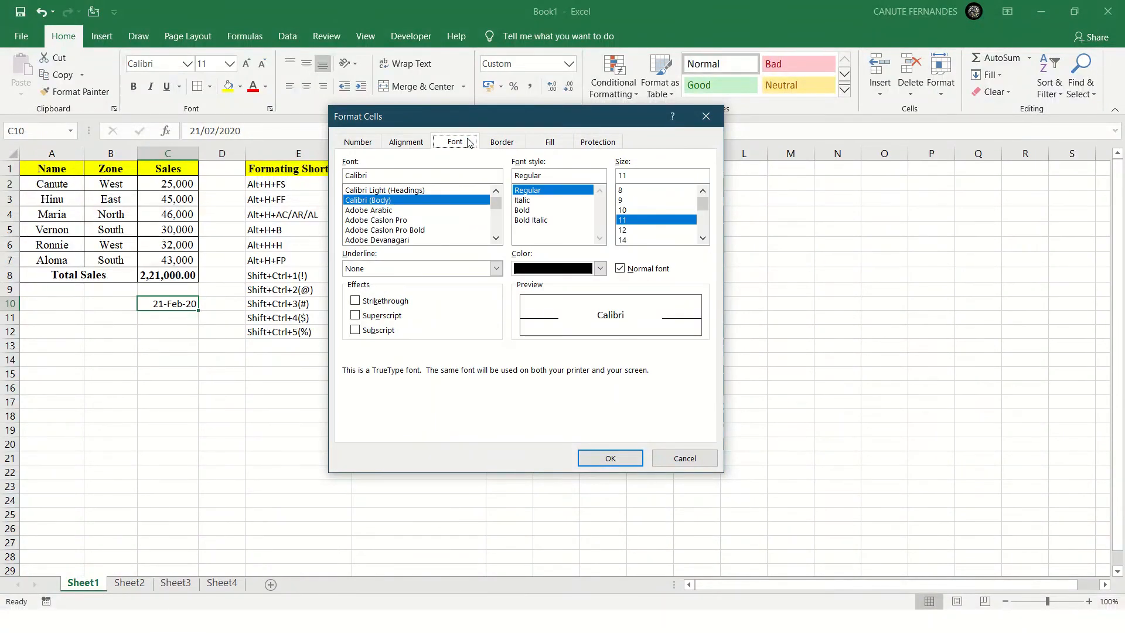
pyautogui.click(500, 145)
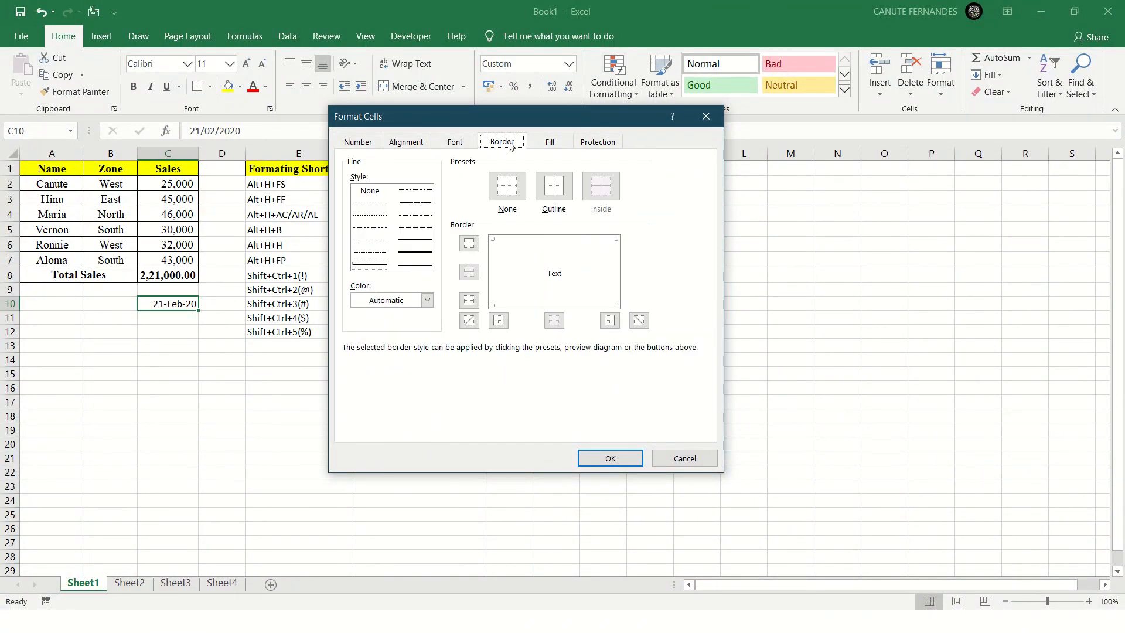
pyautogui.click(542, 145)
pyautogui.click(588, 147)
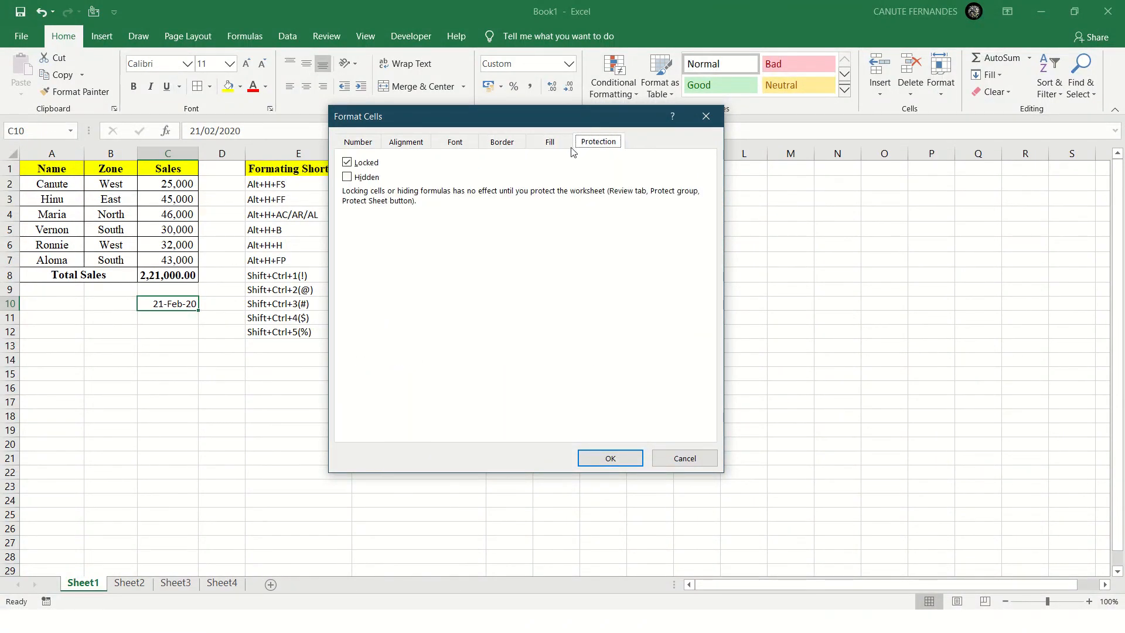
pyautogui.click(363, 141)
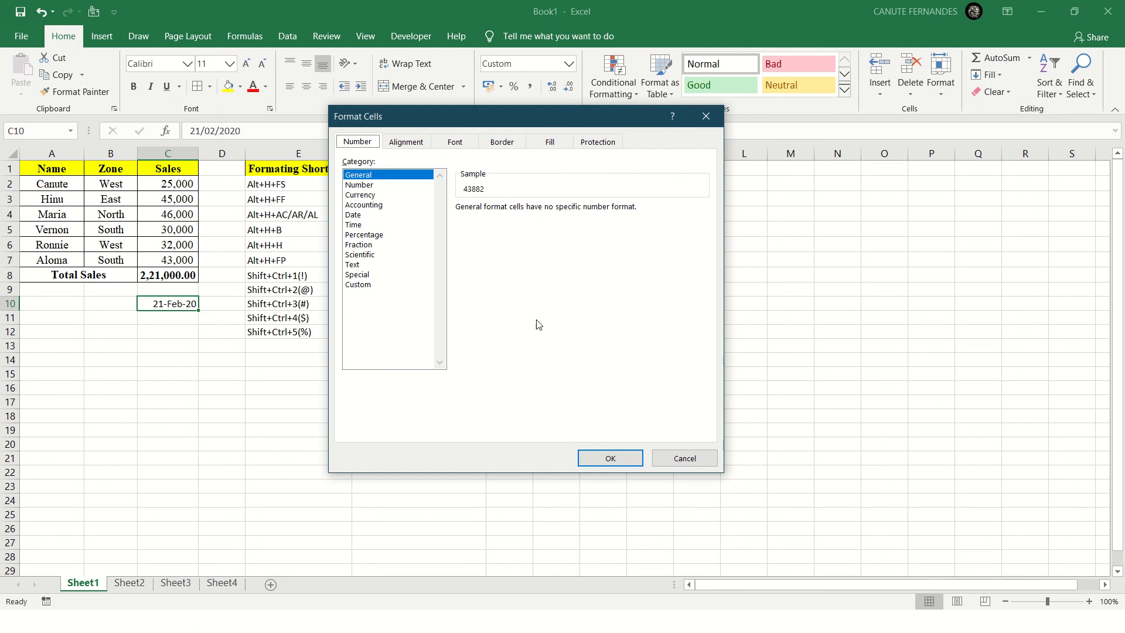
pyautogui.click(706, 116)
# - Copy the total sales from cell C8 and paste only its value and number format into cell C14
pyautogui.press('Up')
pyautogui.press('Up')
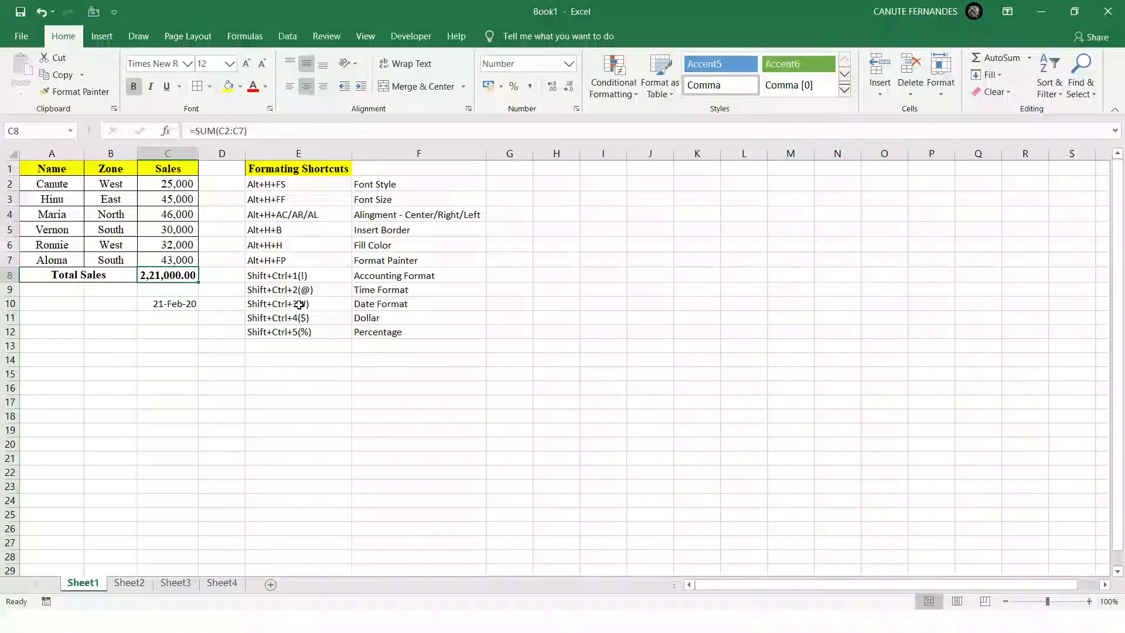
pyautogui.hotkey('ctrl', 'c')
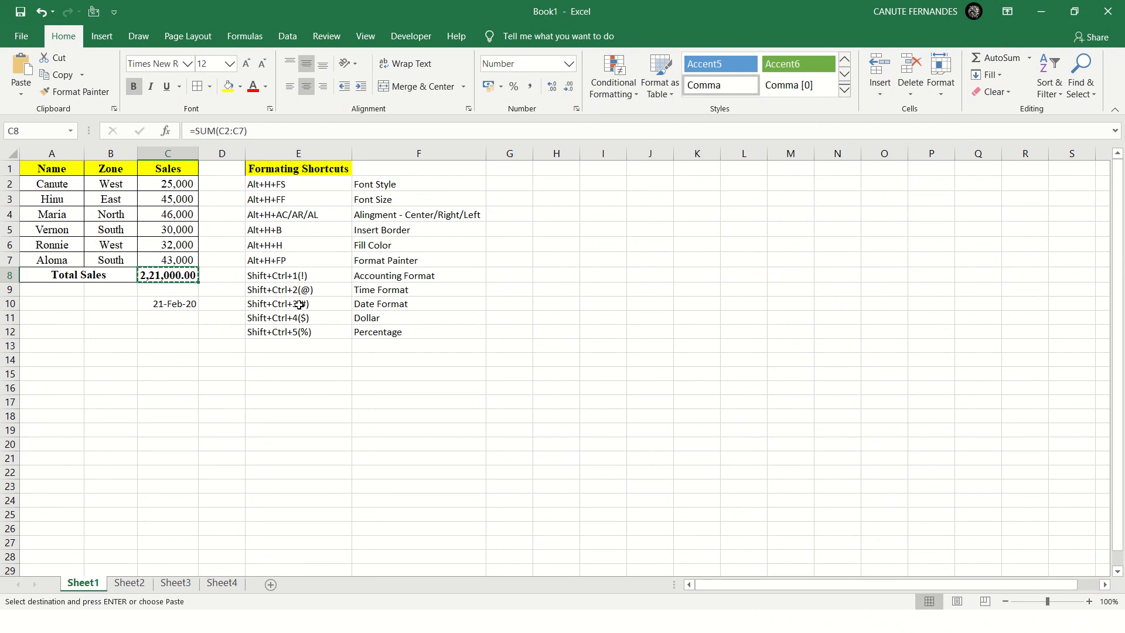
pyautogui.press('Down')
pyautogui.press('Down')
pyautogui.press('Down')
pyautogui.press('Down')
pyautogui.press('Down')
pyautogui.press('Down')
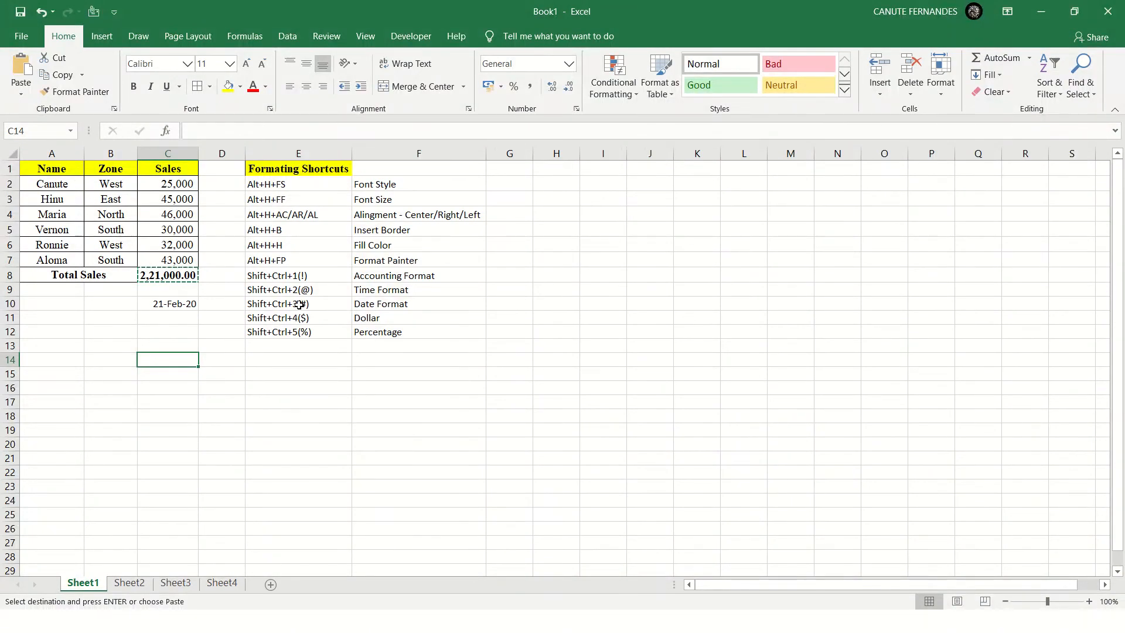
pyautogui.hotkey('ctrl', 'alt', 'v')
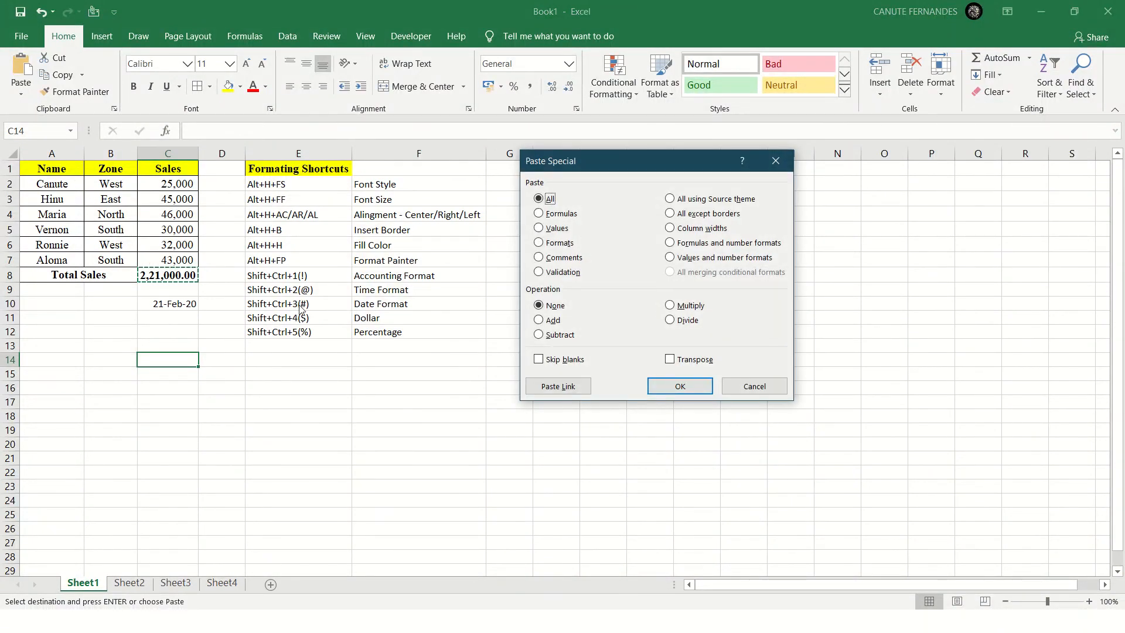
pyautogui.moveTo(668, 165); pyautogui.dragTo(618, 102)
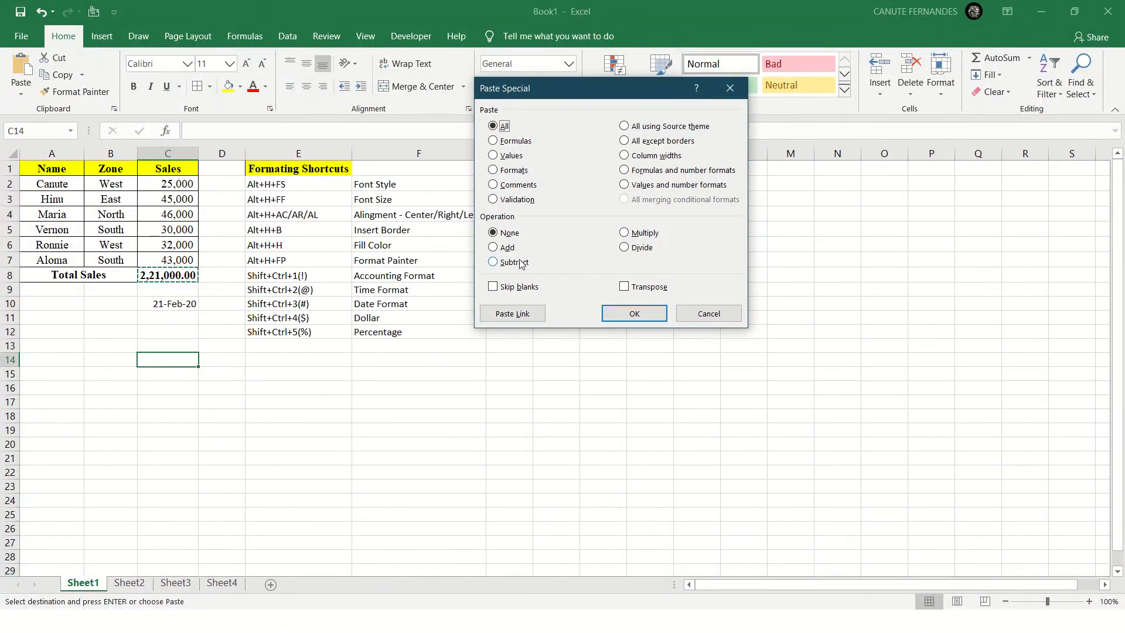
pyautogui.click(514, 159)
pyautogui.click(624, 185)
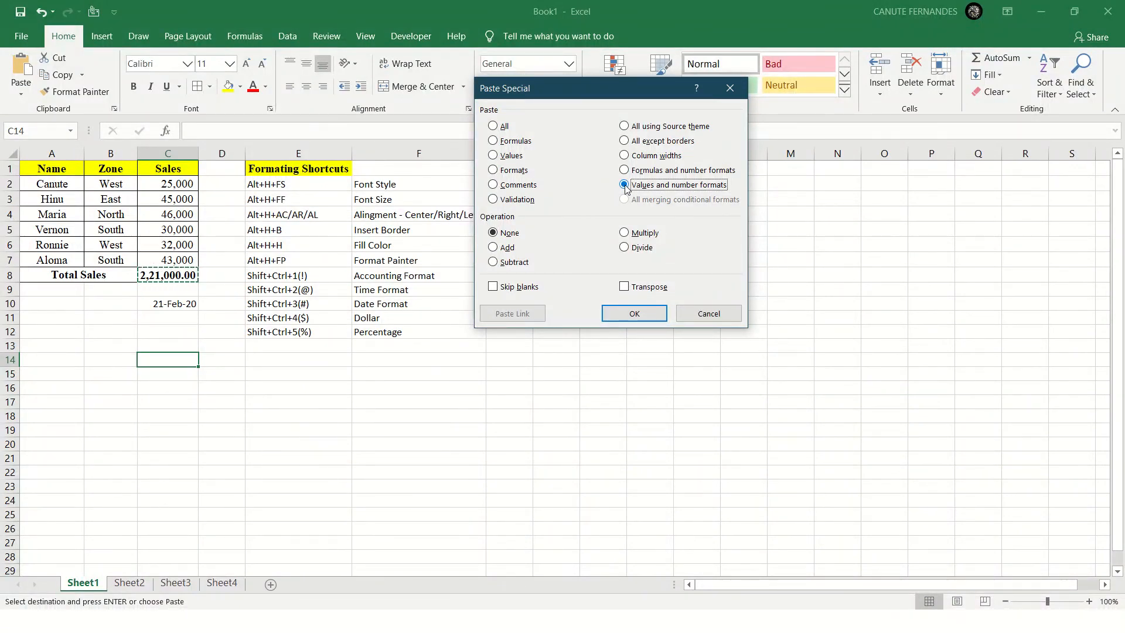
pyautogui.click(643, 312)
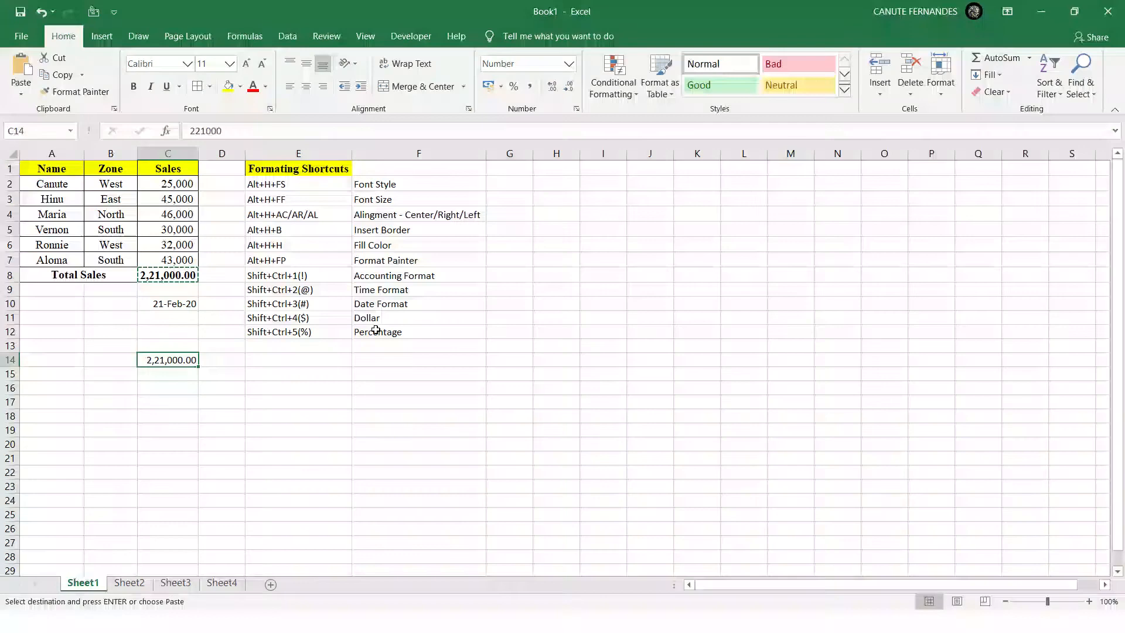
# - Compare the content of the original total in C8 with the pasted value in C14
pyautogui.press('Up')
pyautogui.press('Up')
pyautogui.press('Up')
pyautogui.press('Up')
pyautogui.press('Up')
pyautogui.press('Up')
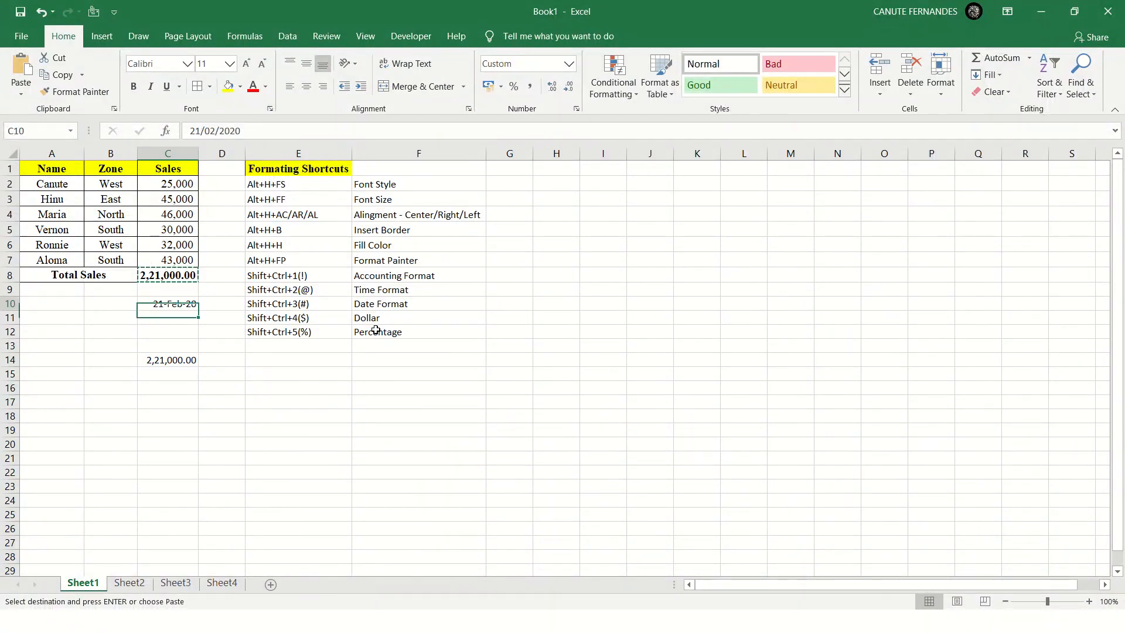
pyautogui.press('Down')
pyautogui.press('Down')
pyautogui.press('Down')
pyautogui.press('Down')
pyautogui.press('Down')
pyautogui.press('Down')
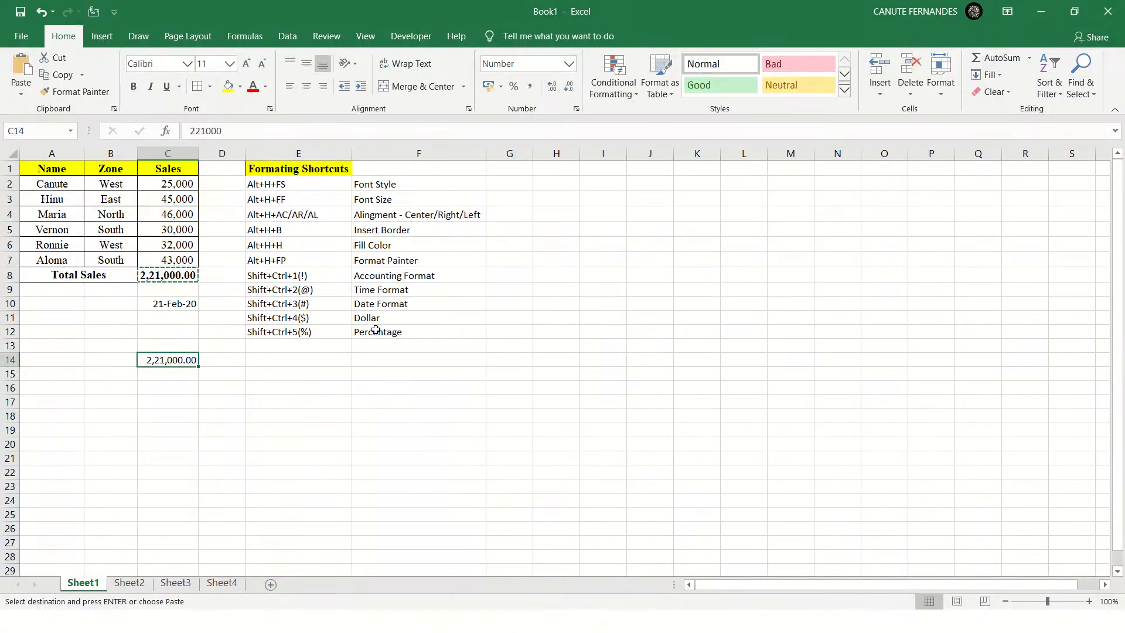
# - Copy the Formating Shortcuts list in cells E1 to E12 and paste it into column H starting at H1
pyautogui.press('Right')
pyautogui.hotkey('ctrl', 'Up')
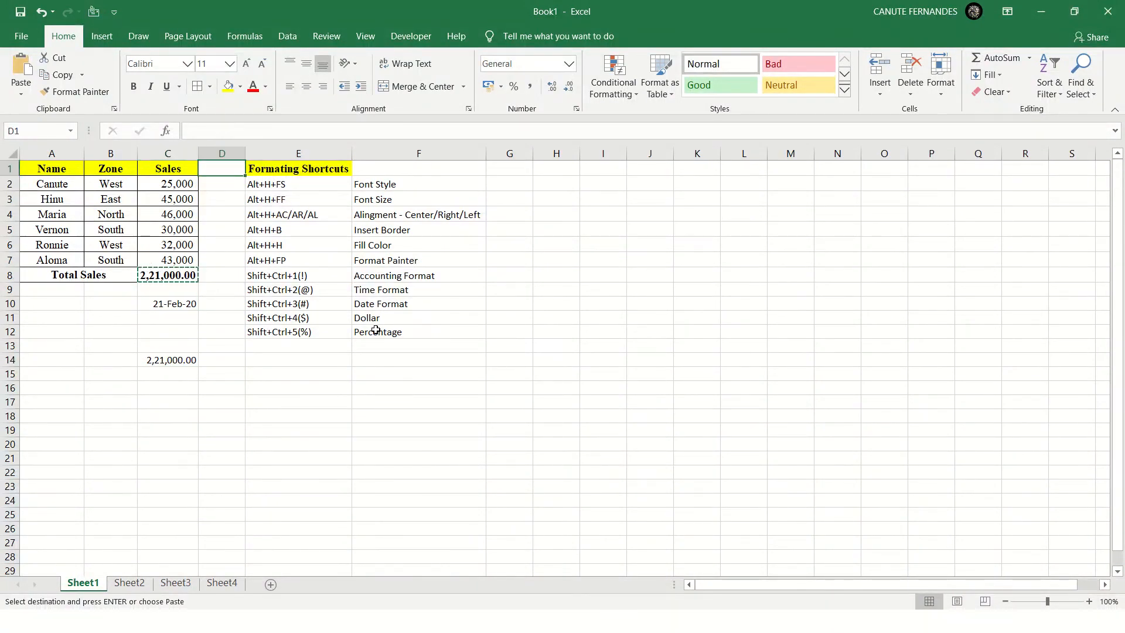
pyautogui.press('Right')
pyautogui.hotkey('ctrl', '5')
pyautogui.hotkey('ctrl', '5')
pyautogui.hotkey('ctrl', 'shift', 'Down')
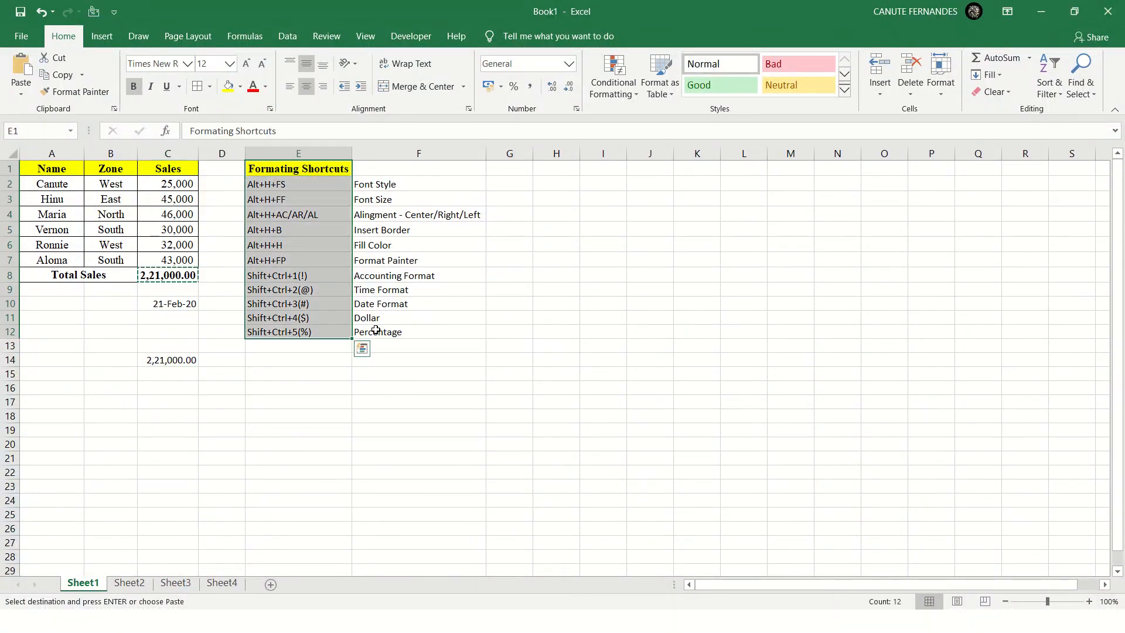
pyautogui.hotkey('ctrl', 'c')
pyautogui.press('Right')
pyautogui.press('Right')
pyautogui.press('Right')
pyautogui.hotkey('ctrl', 'v')
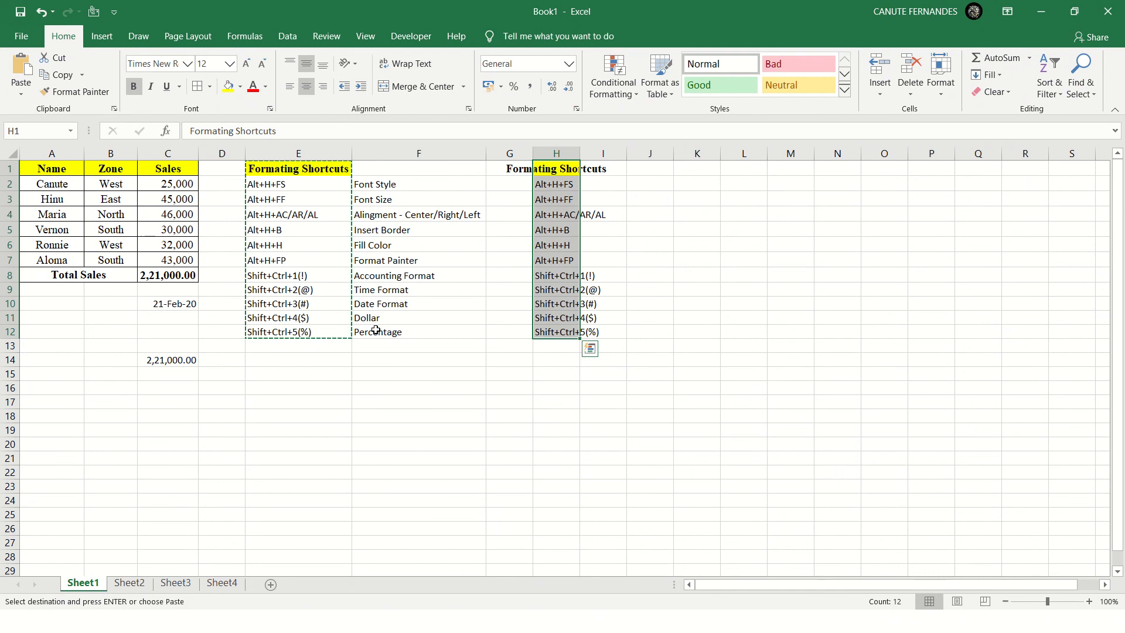
# - Autofit the width of column H to the copied shortcut list
pyautogui.hotkey('alt', 'h')
pyautogui.press('o')
pyautogui.press('i')
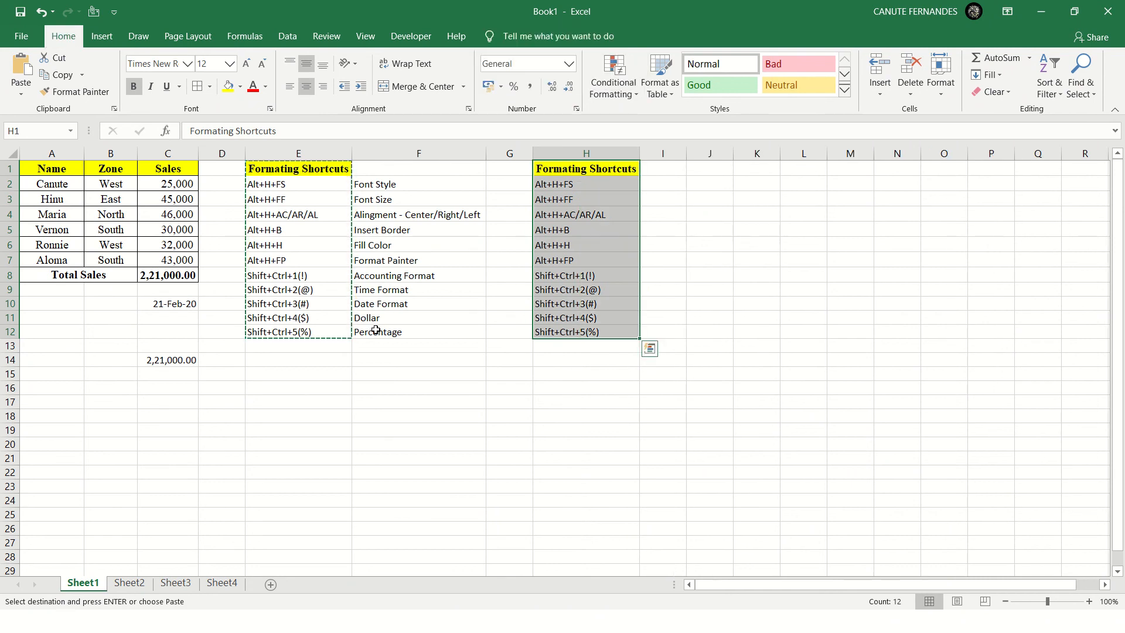
# - Try a filter on the copied shortcut list in column H and remove it again
pyautogui.hotkey('alt', 'd')
pyautogui.press('f')
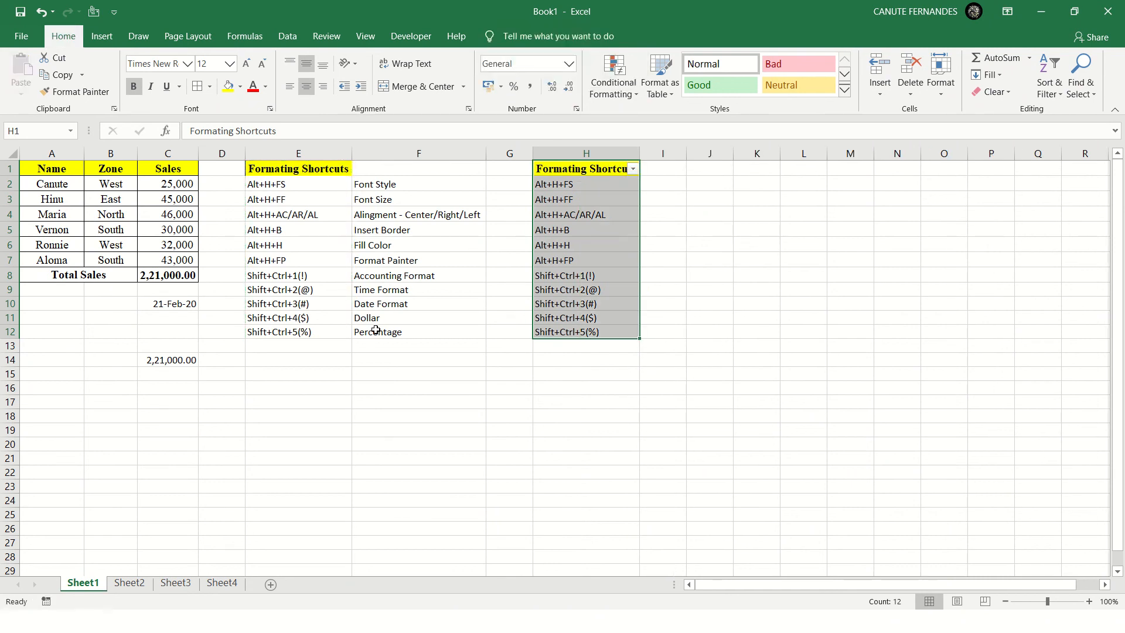
pyautogui.hotkey('alt', 'd')
pyautogui.press('f')
pyautogui.press('f')
pyautogui.hotkey('ctrl', 'q')
pyautogui.press('Escape')
pyautogui.hotkey('shift', 'BackSpace')
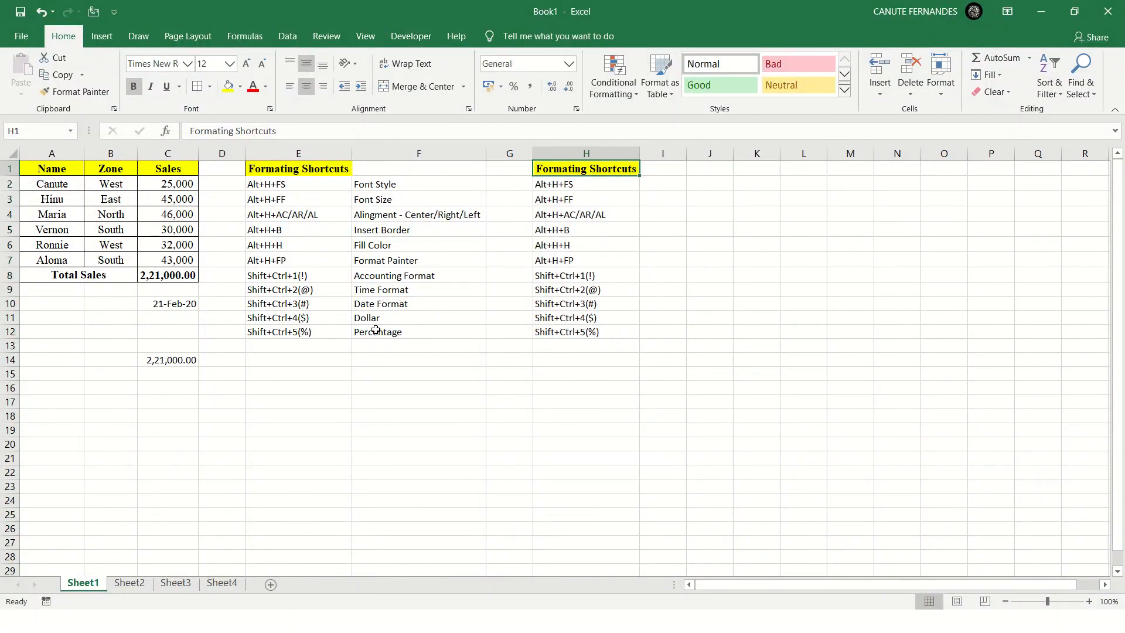
# - Split the copied shortcut list in H1:H12 into separate columns with Text to Columns, adding "+" as a custom delimiter
pyautogui.hotkey('ctrl', 'shift', 'Down')
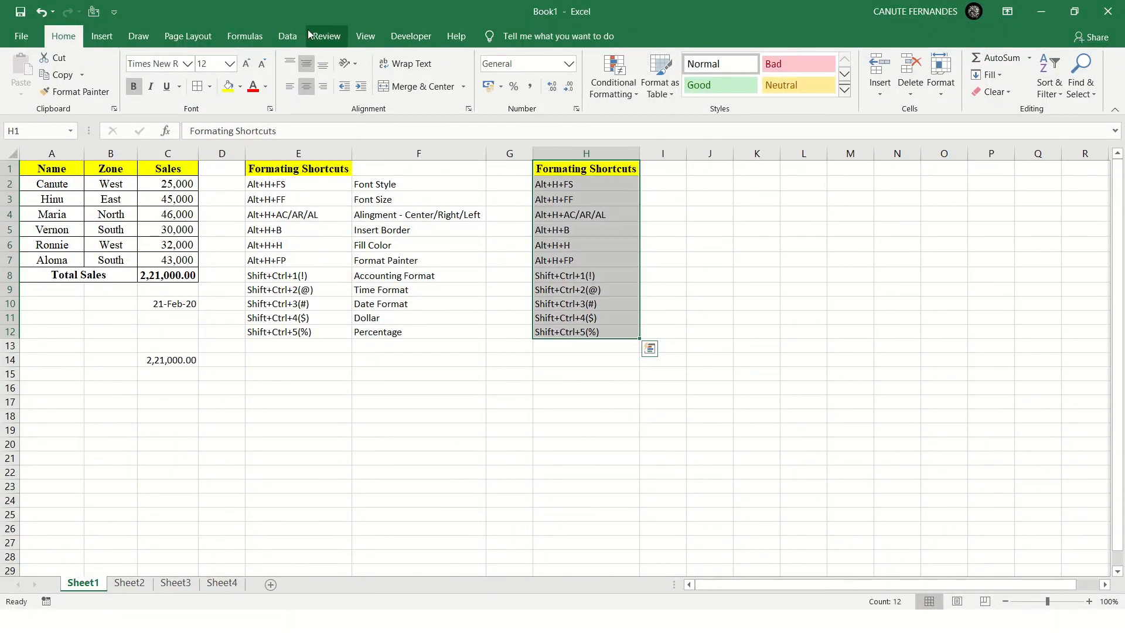
pyautogui.click(288, 37)
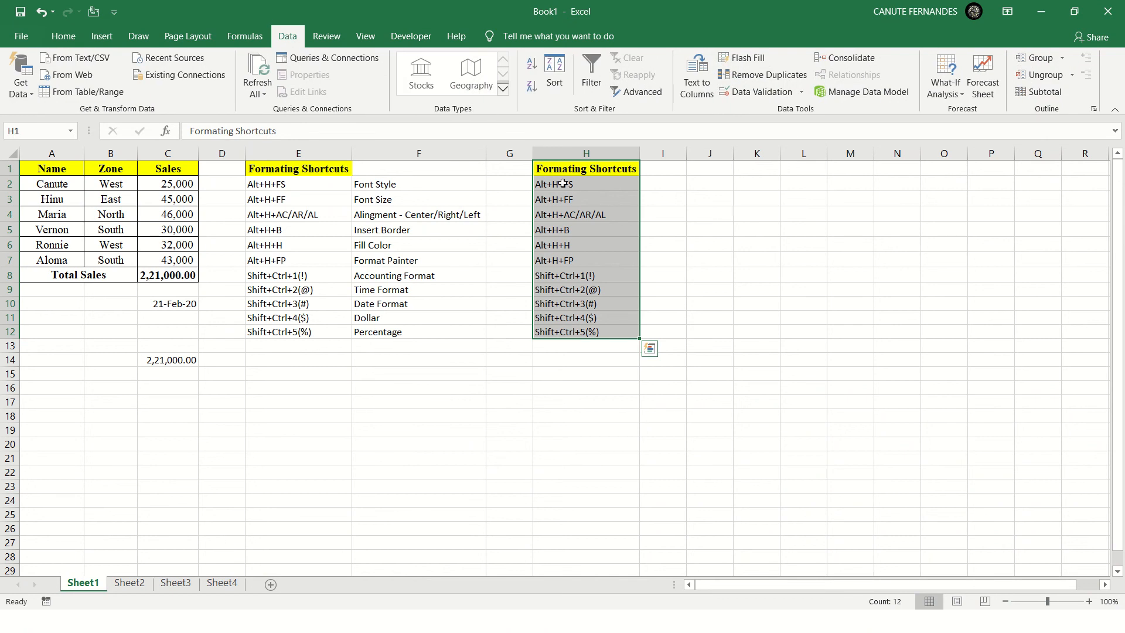
pyautogui.click(694, 84)
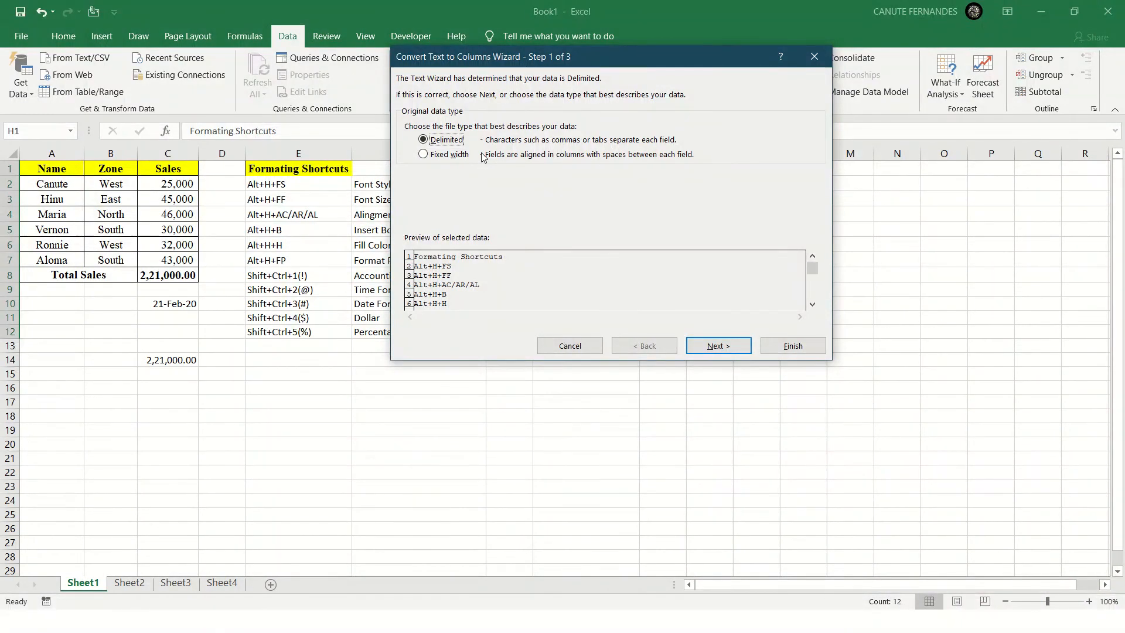
pyautogui.click(717, 346)
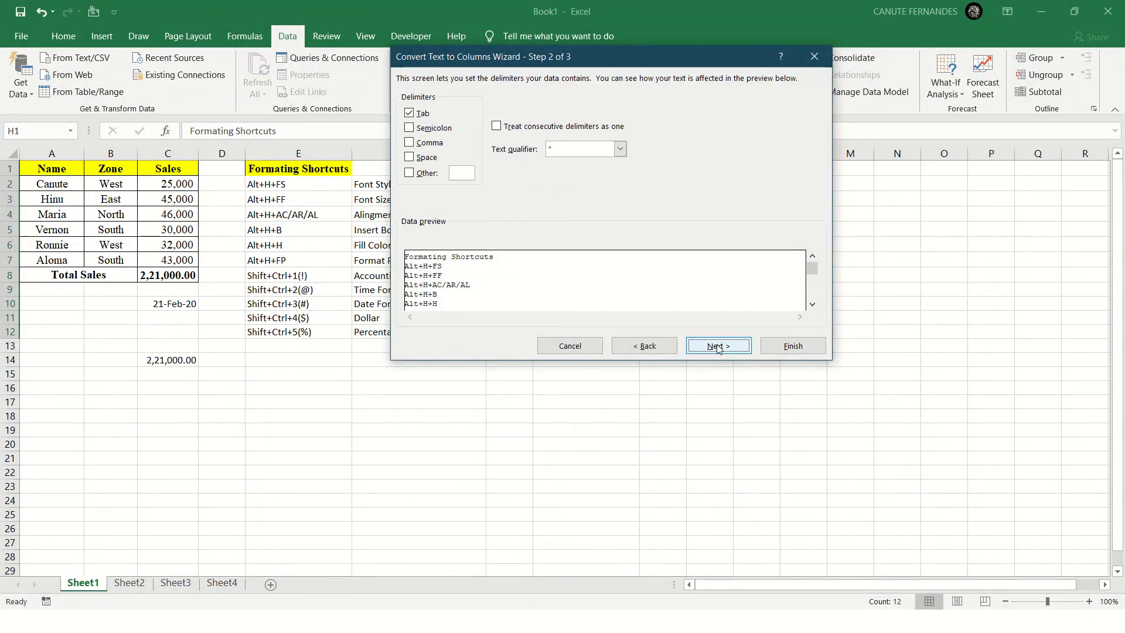
pyautogui.click(630, 347)
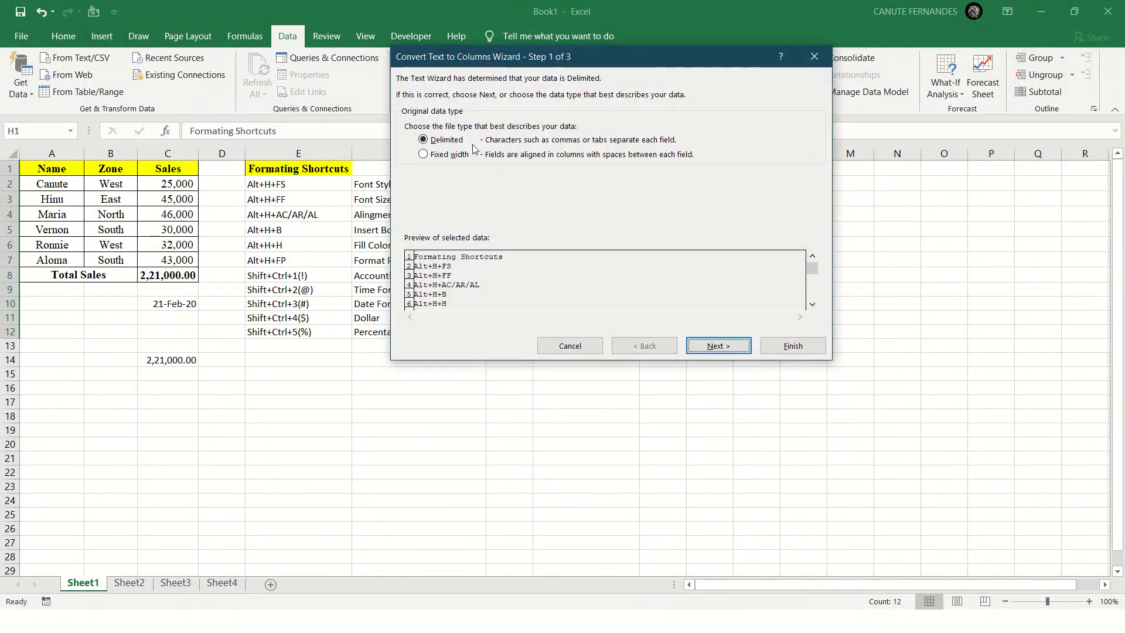
pyautogui.click(702, 349)
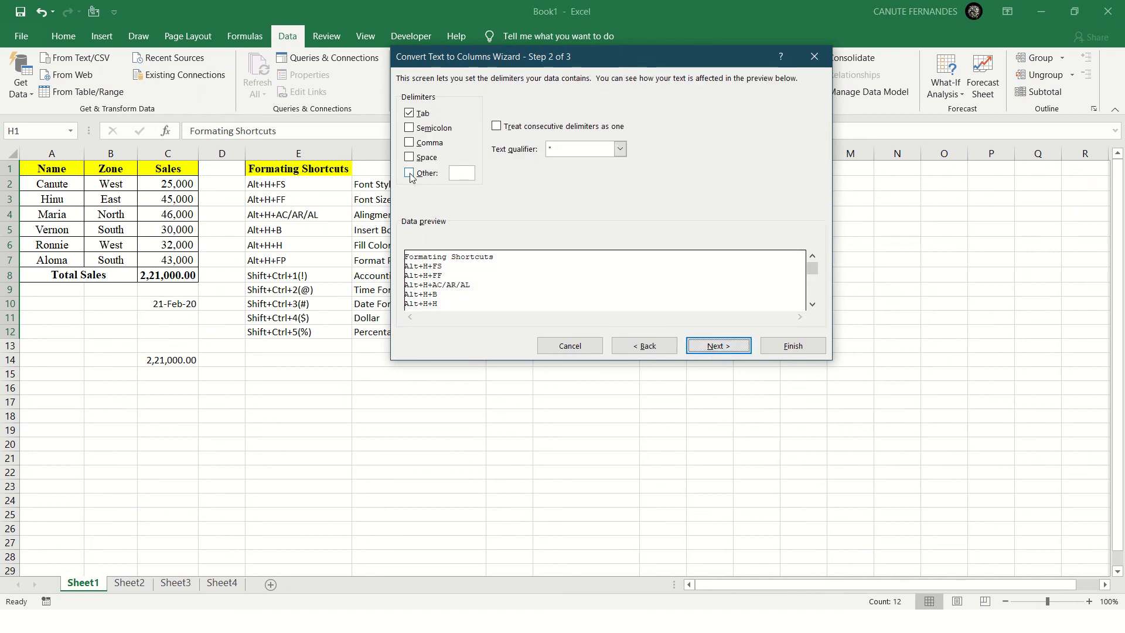
pyautogui.click(409, 174)
pyautogui.write('+')
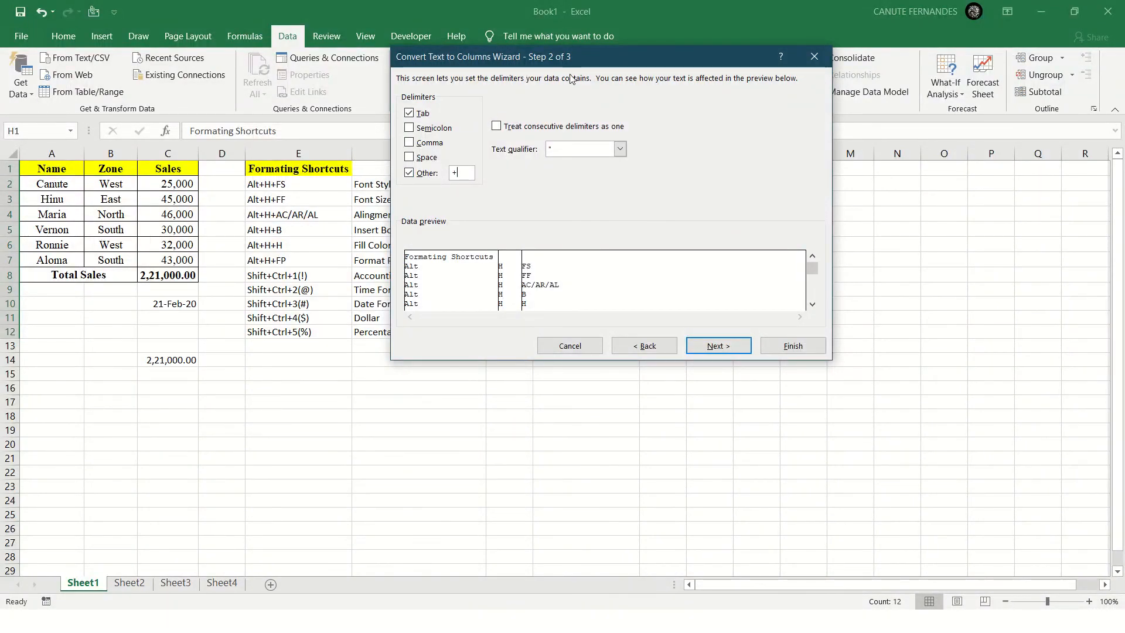
pyautogui.moveTo(587, 48); pyautogui.dragTo(266, 57)
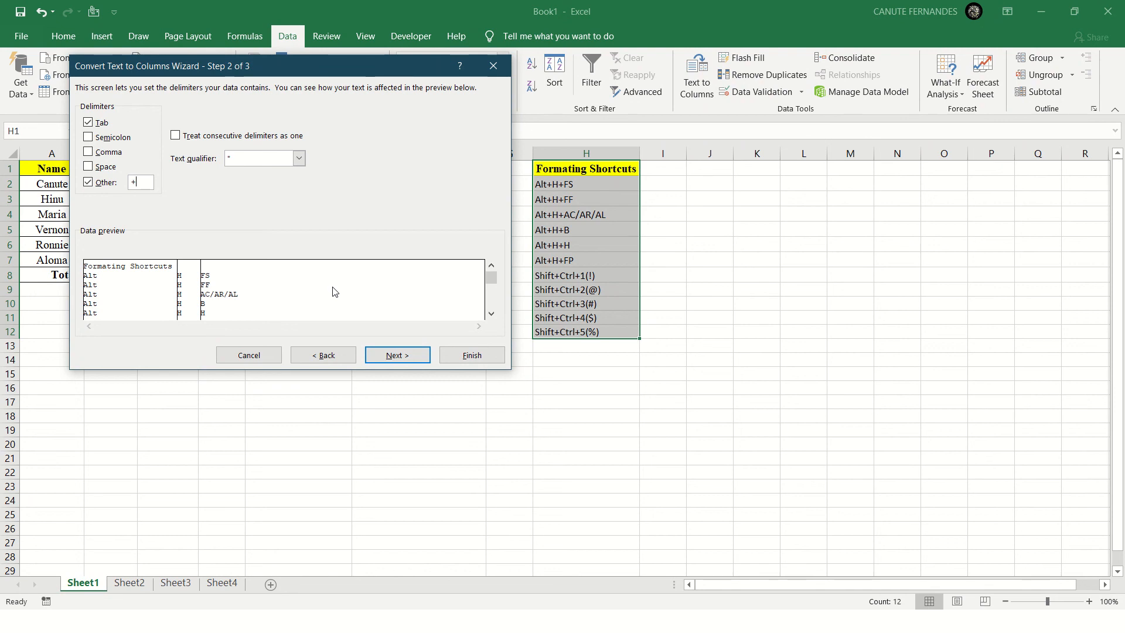
pyautogui.click(447, 354)
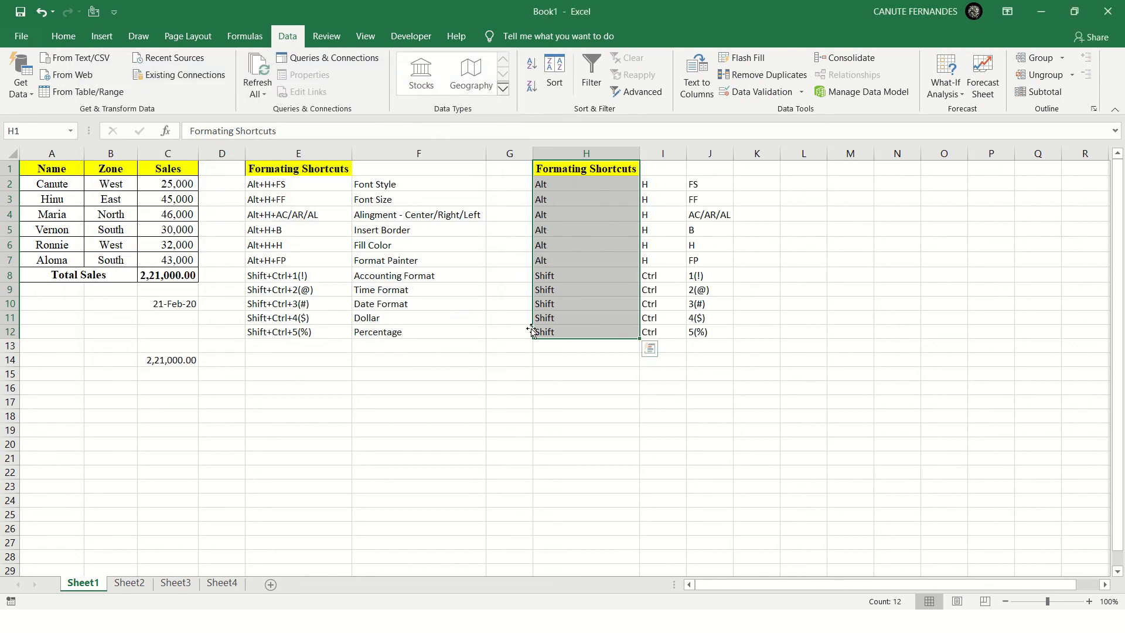
# - Examine how the shortcut parts are distributed over the cells of columns H to J
pyautogui.press('Right')
pyautogui.press('Right')
pyautogui.press('Left')
pyautogui.press('Left')
pyautogui.press('Down')
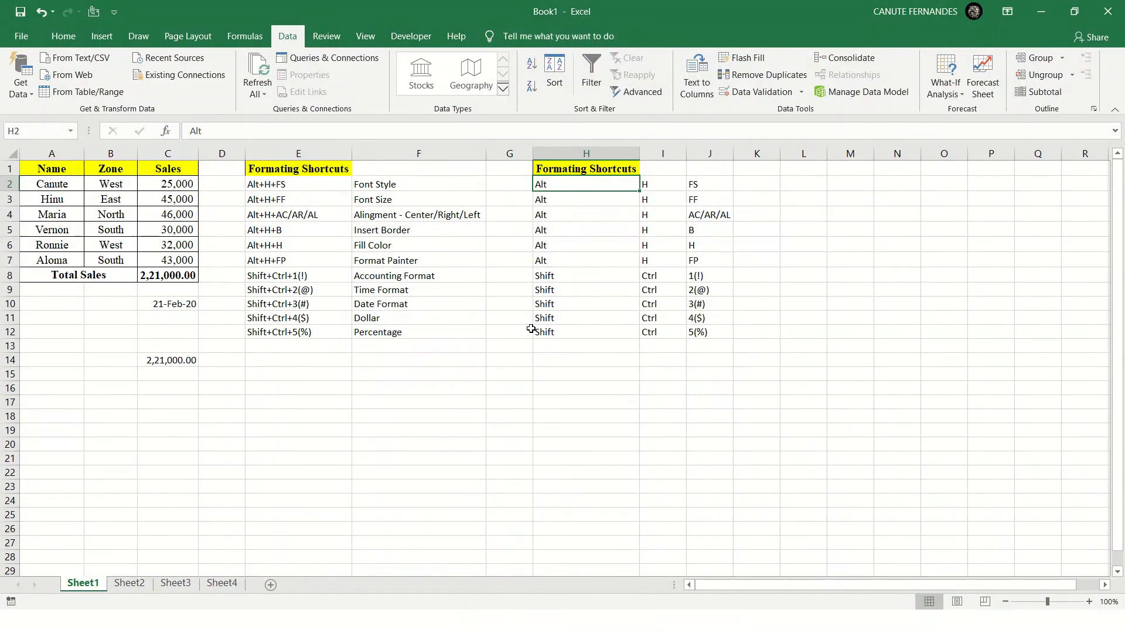
pyautogui.press('Right')
pyautogui.press('Right')
pyautogui.press('Left')
pyautogui.press('Left')
pyautogui.hotkey('ctrl', 'Down')
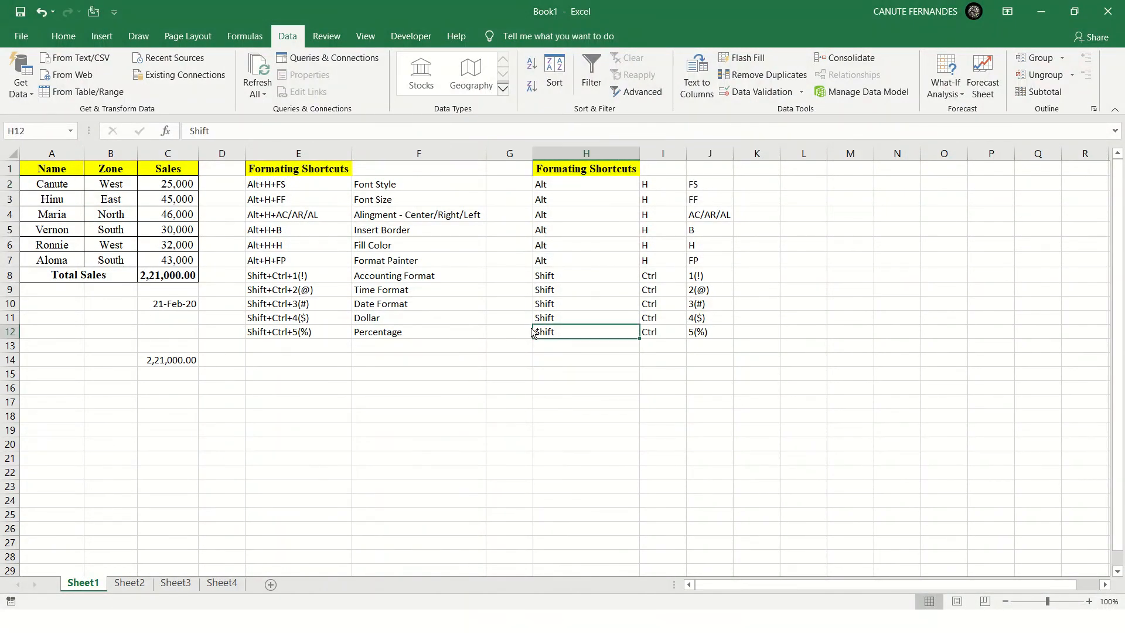
pyautogui.hotkey('ctrl', 'Up')
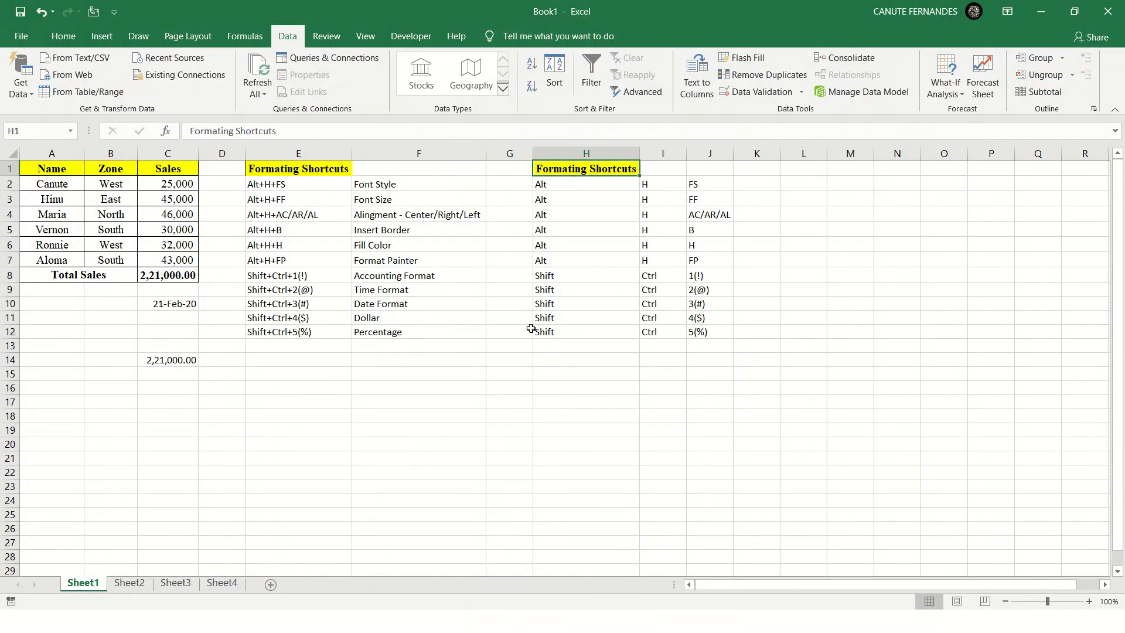
pyautogui.press('Down')
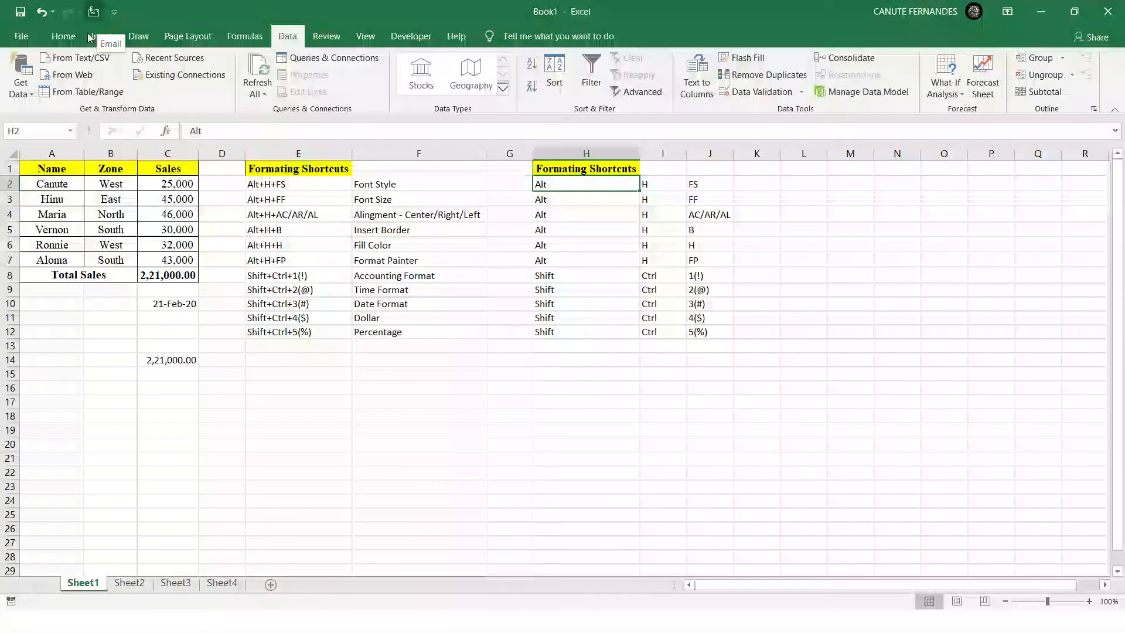
# - Select the Name header in A1 and show the shortcut numbers of the Quick Access Toolbar commands
pyautogui.click(132, 233)
pyautogui.click(59, 180)
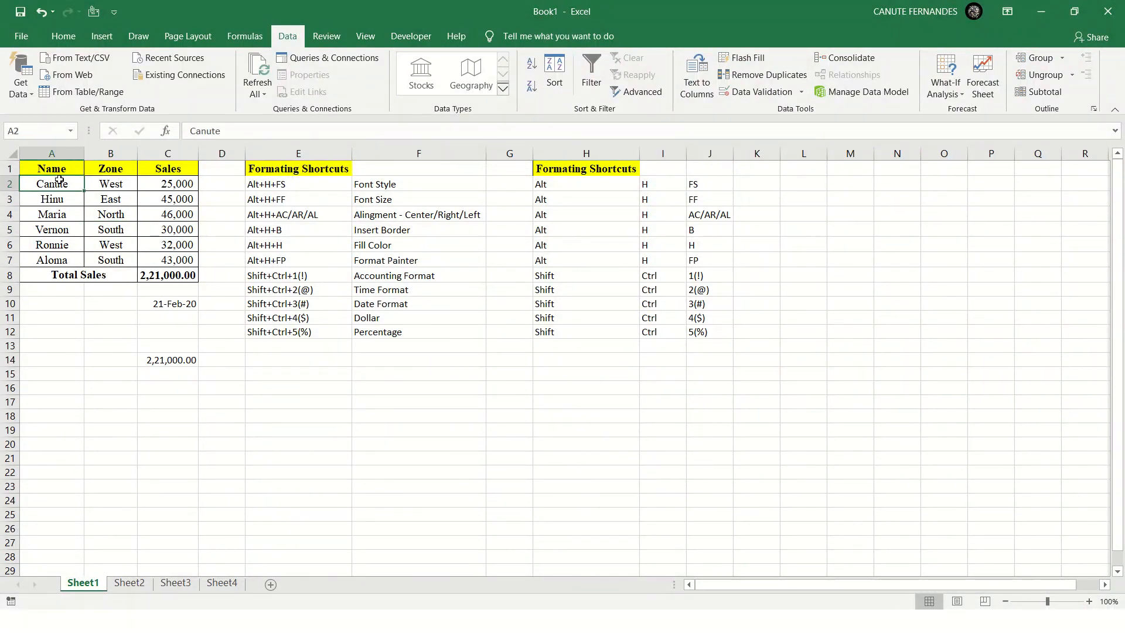
pyautogui.press('Up')
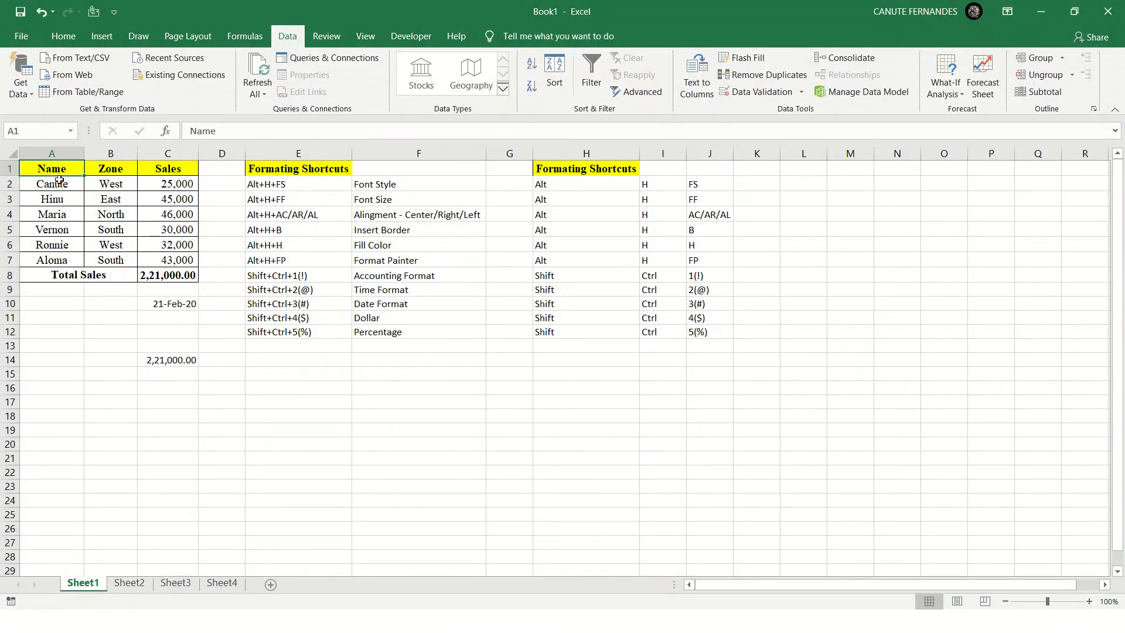
pyautogui.press('alt')
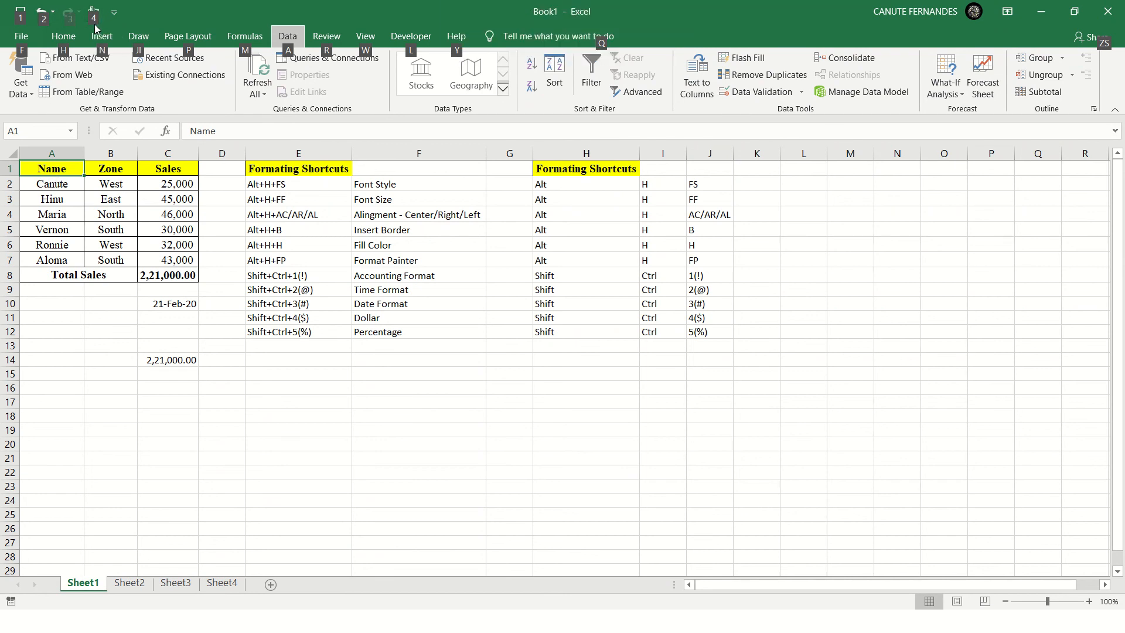
pyautogui.press('4')
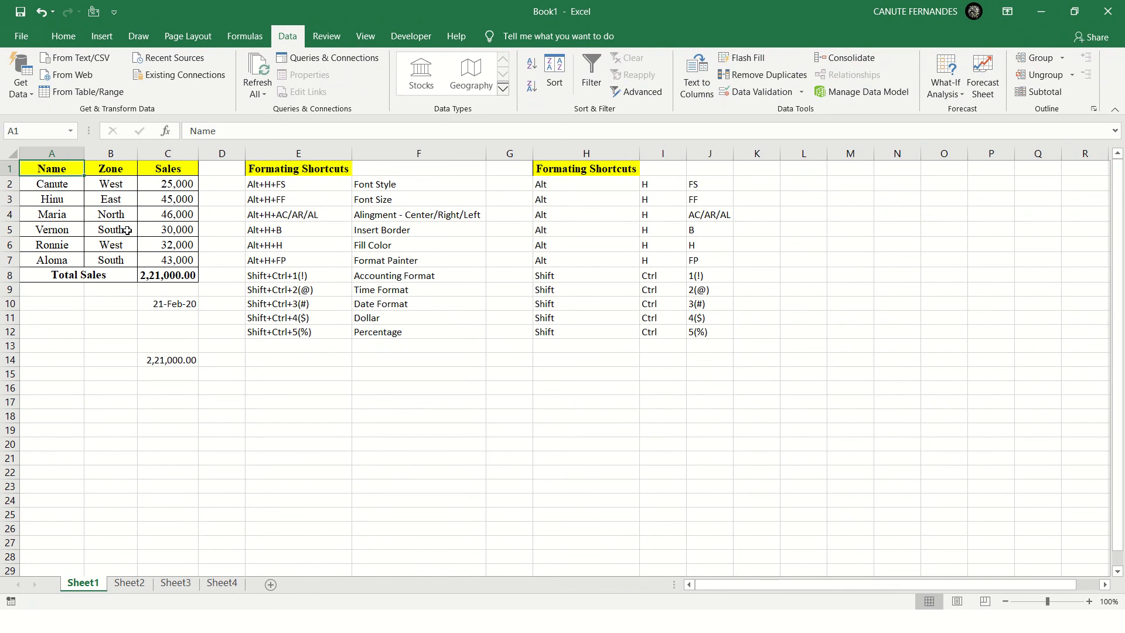
# - Add the Font command from Popular Commands to the Quick Access Toolbar for all documents
pyautogui.click(117, 19)
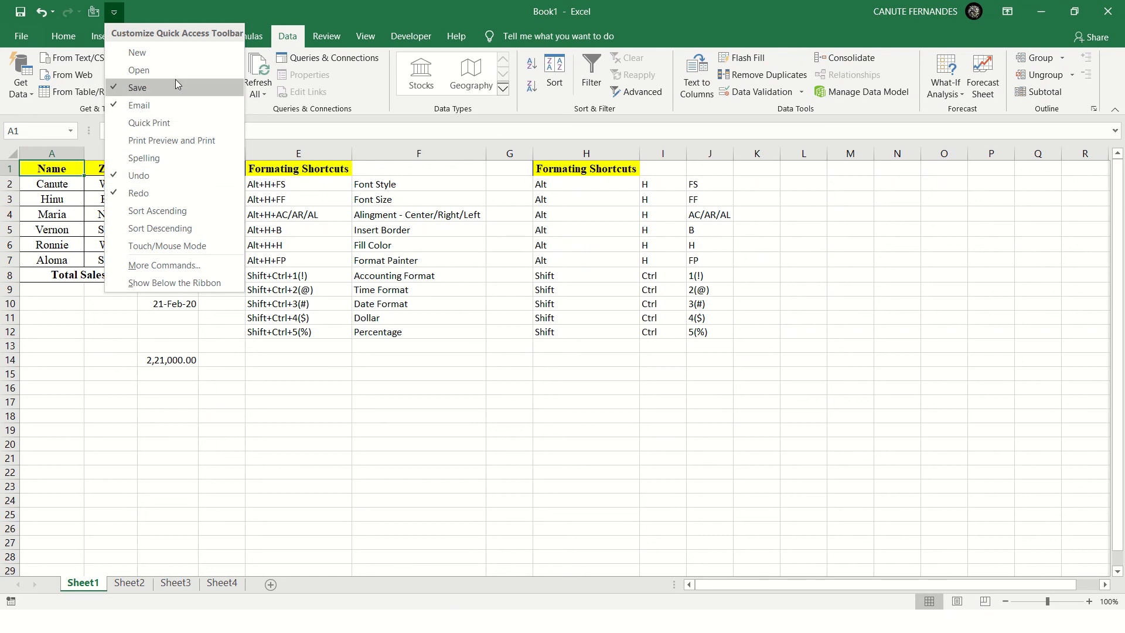
pyautogui.click(161, 265)
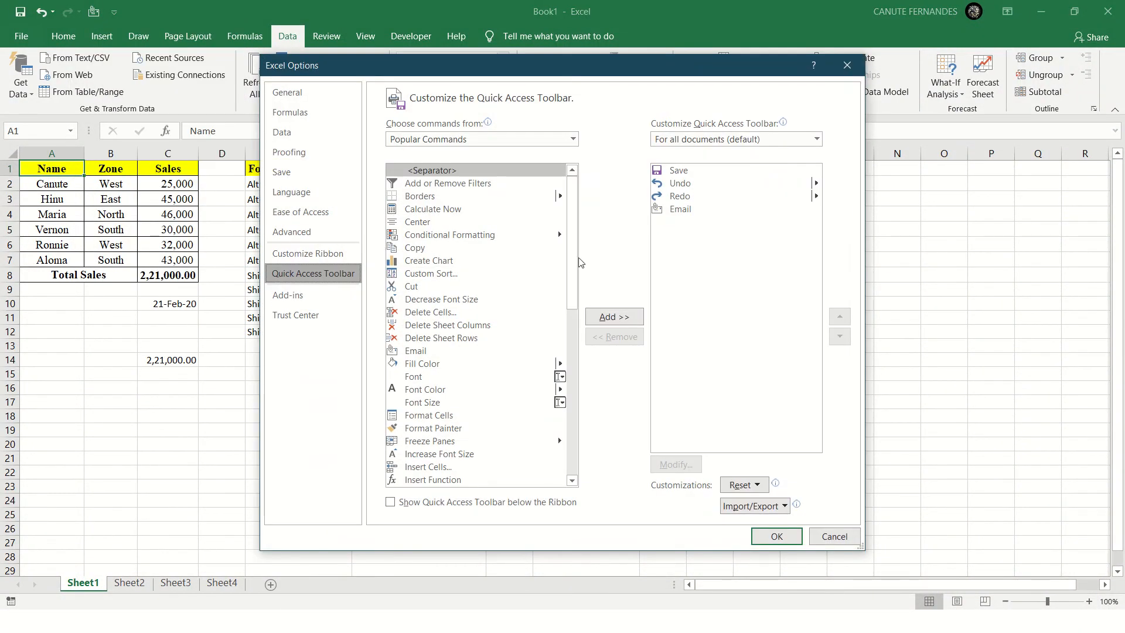
pyautogui.moveTo(574, 263); pyautogui.dragTo(576, 328)
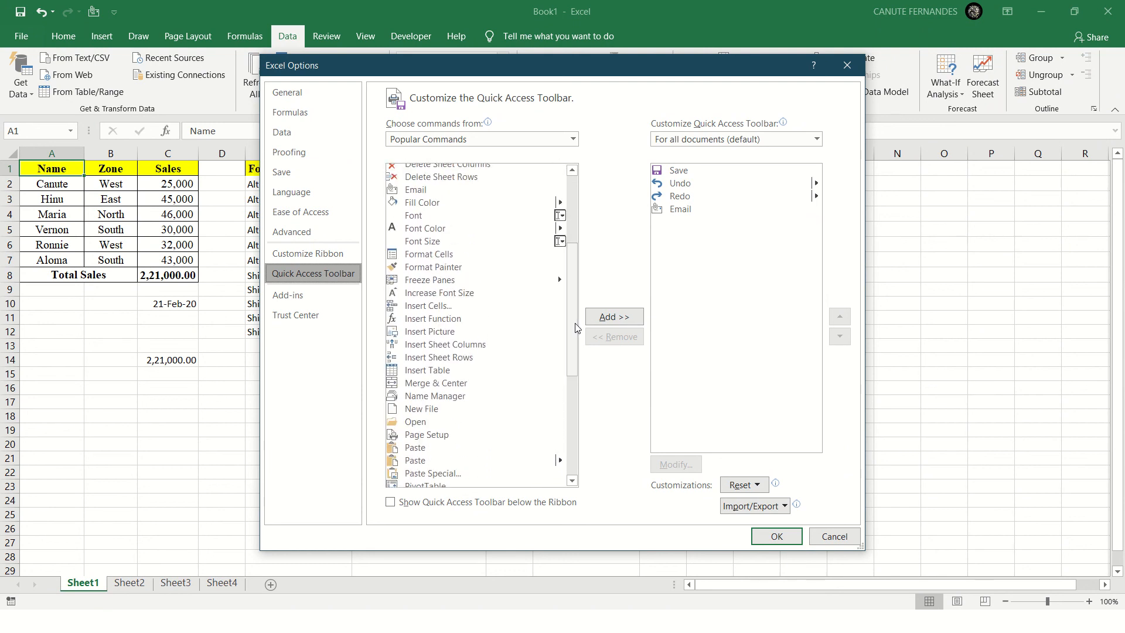
pyautogui.click(427, 216)
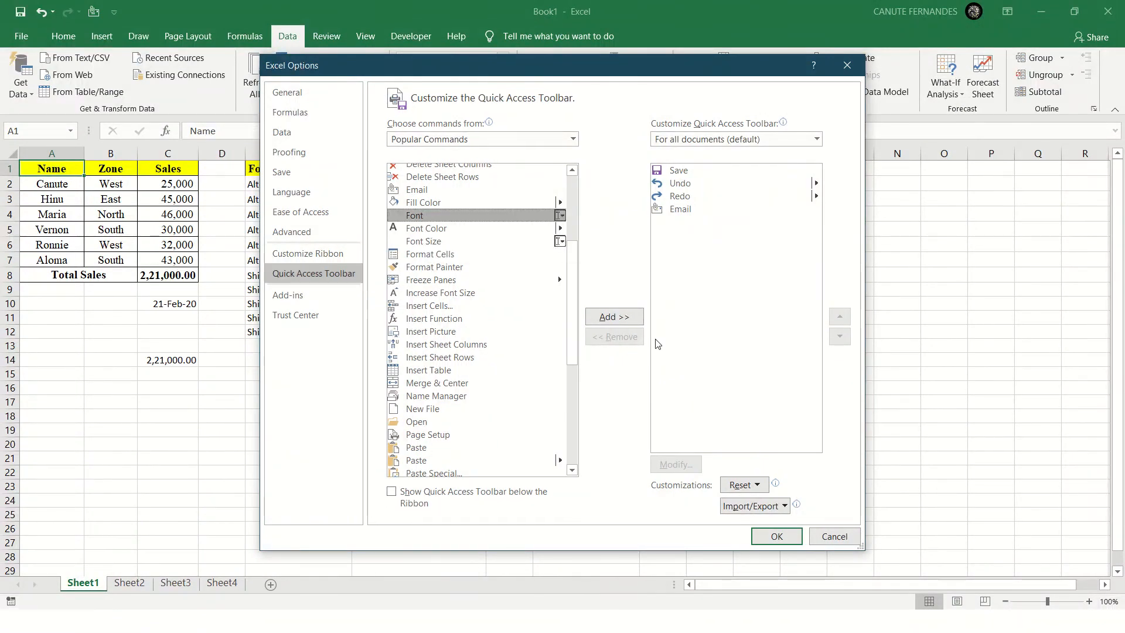
pyautogui.click(621, 317)
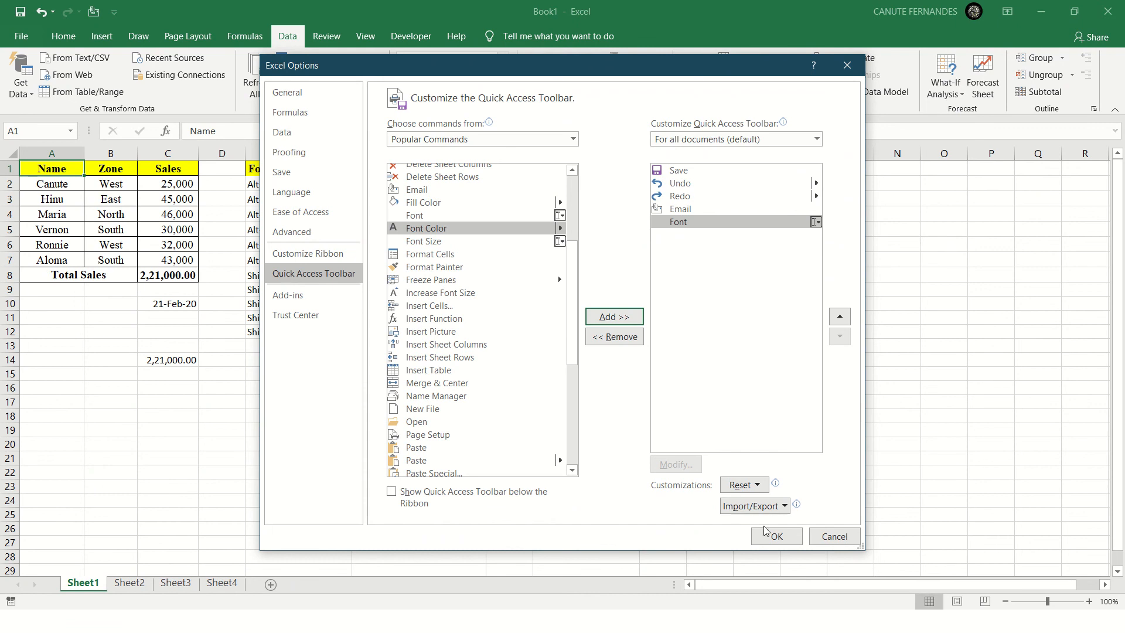
pyautogui.click(777, 535)
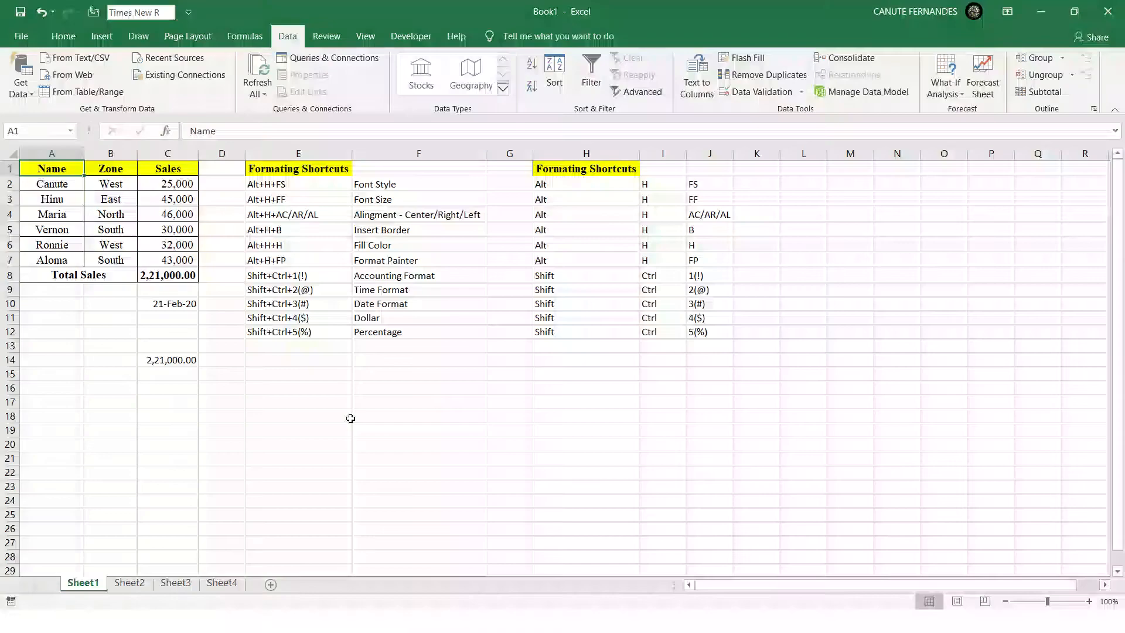
pyautogui.press('alt')
pyautogui.press('h')
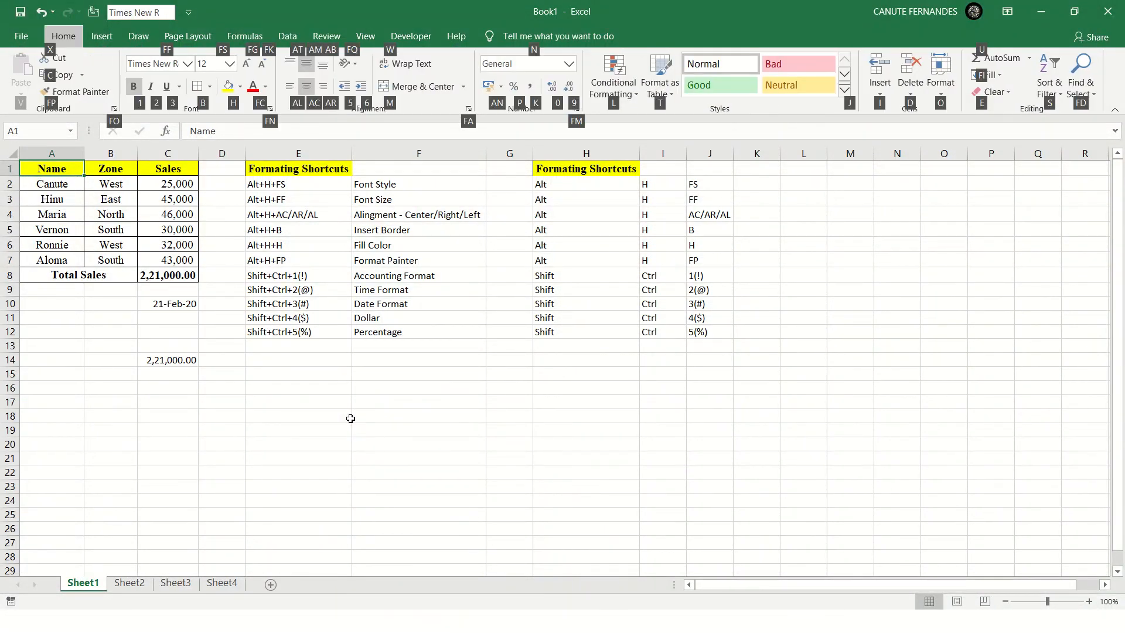
pyautogui.press('Escape')
pyautogui.press('Escape')
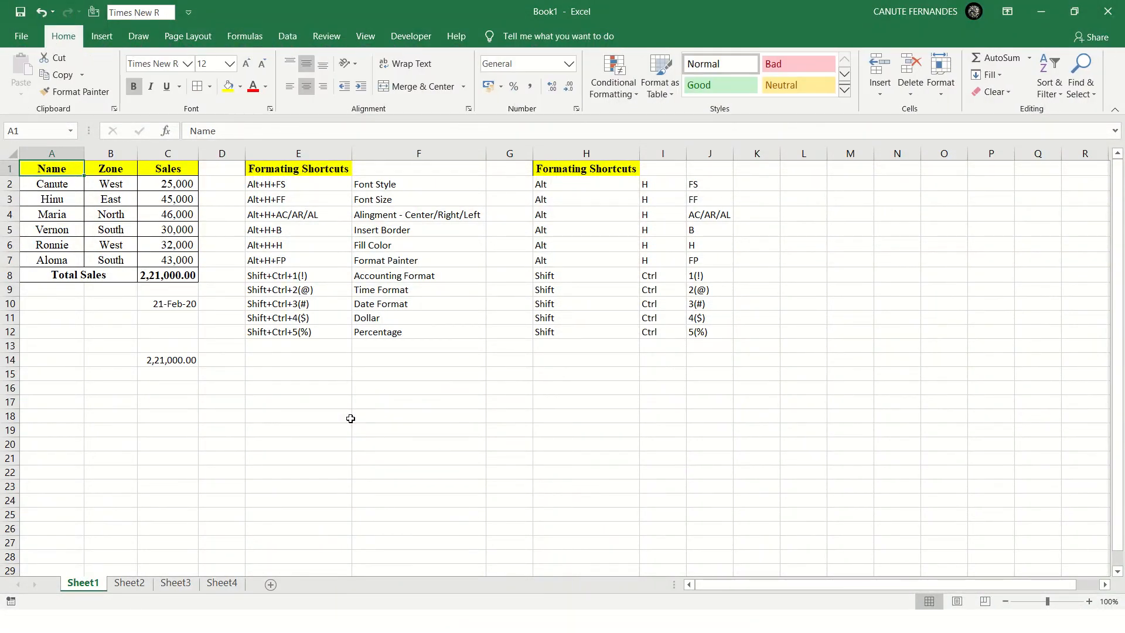
# - Change the font of the Name header in A1 to Tahoma using the Quick Access Toolbar's Font command
pyautogui.press('alt')
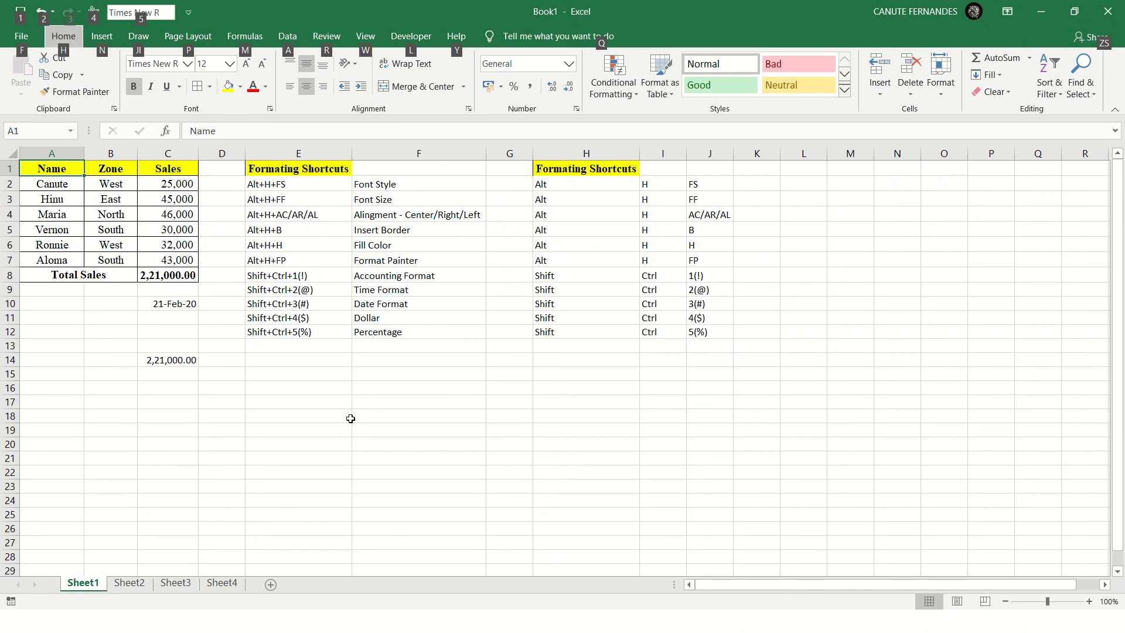
pyautogui.press('5')
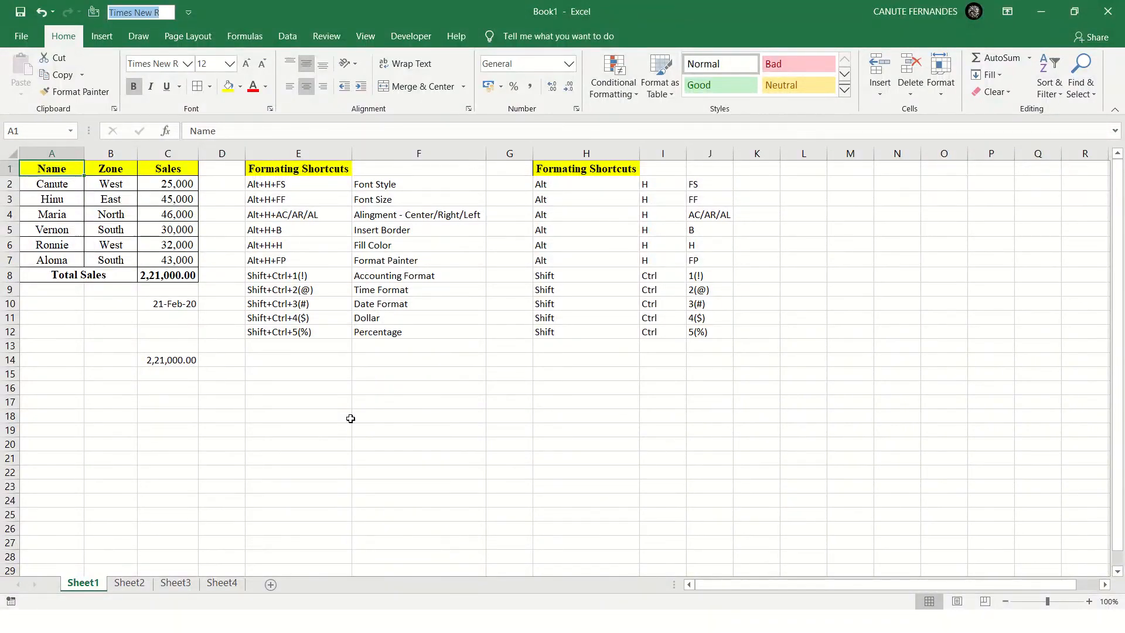
pyautogui.write('Toh')
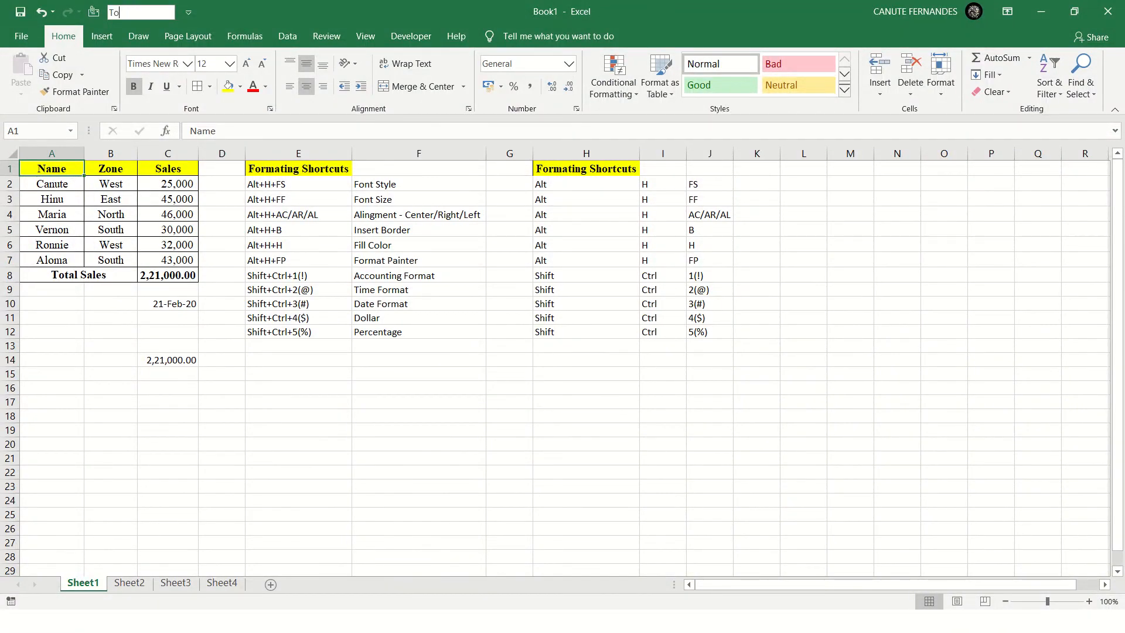
pyautogui.press('BackSpace')
pyautogui.press('BackSpace')
pyautogui.press('BackSpace')
pyautogui.write('Tim')
pyautogui.press('BackSpace')
pyautogui.press('BackSpace')
pyautogui.press('BackSpace')
pyautogui.press('BackSpace')
pyautogui.write('T')
pyautogui.press('Return')
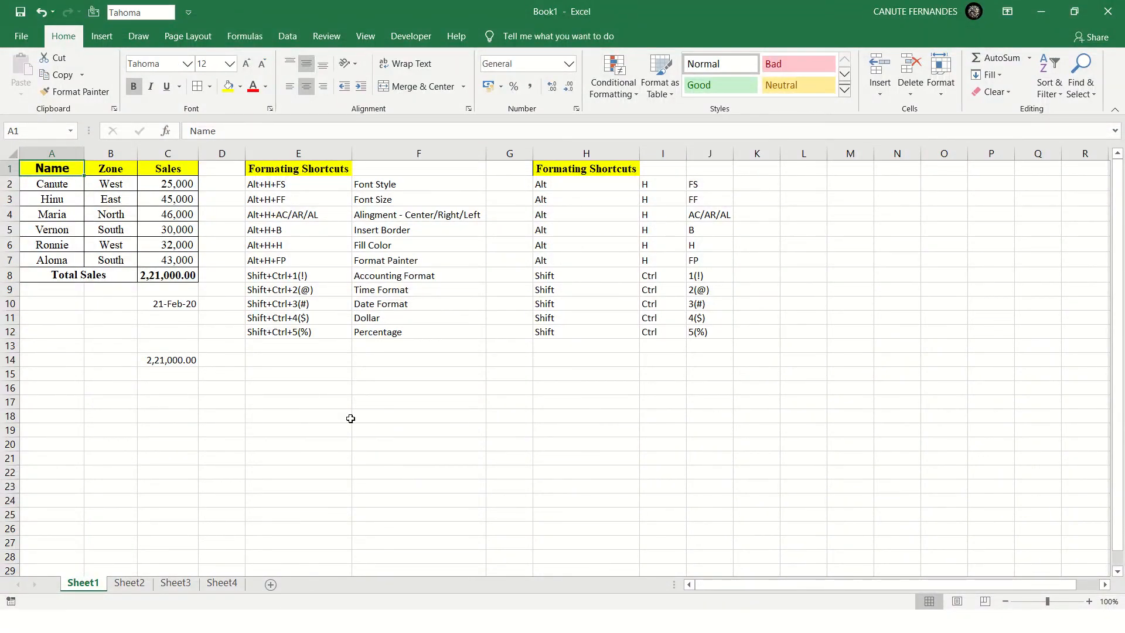
pyautogui.click(188, 14)
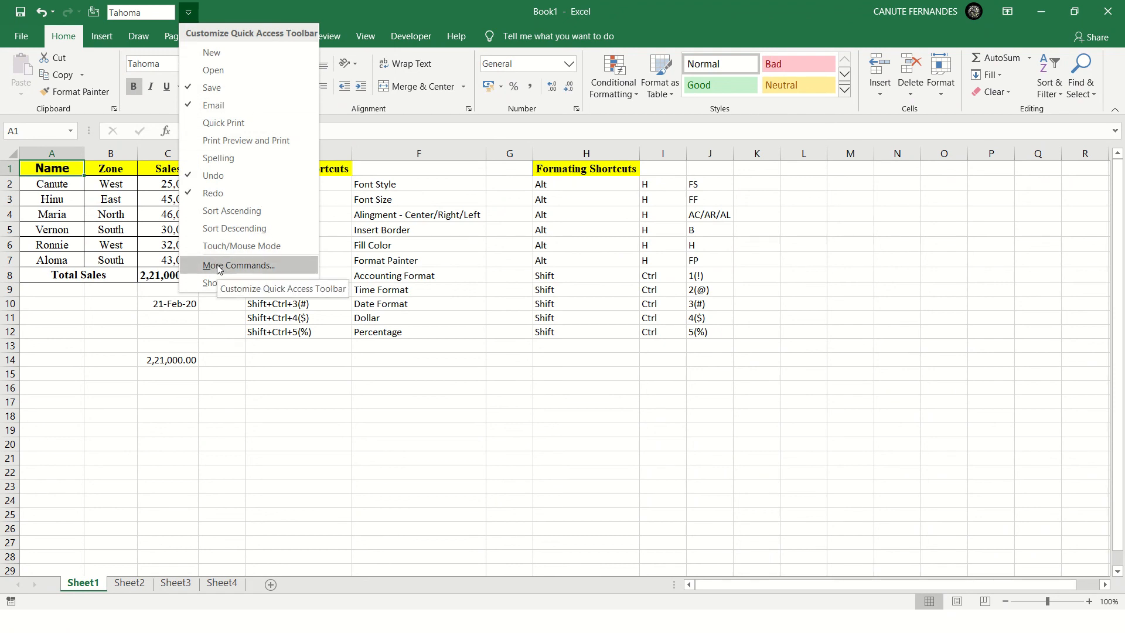
pyautogui.click(135, 363)
pyautogui.press('alt')
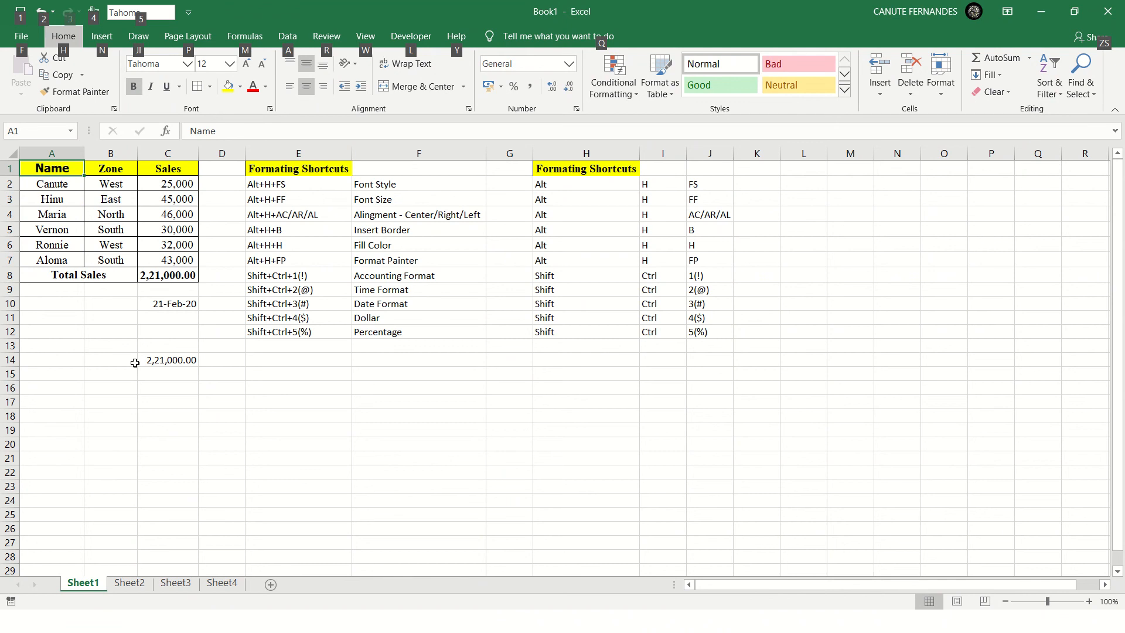
# - Check the font of the pasted total in C14 and of the cells at the start of the sales table
pyautogui.click(166, 359)
pyautogui.hotkey('ctrl', 'Up')
pyautogui.hotkey('ctrl', 'Up')
pyautogui.hotkey('ctrl', 'Up')
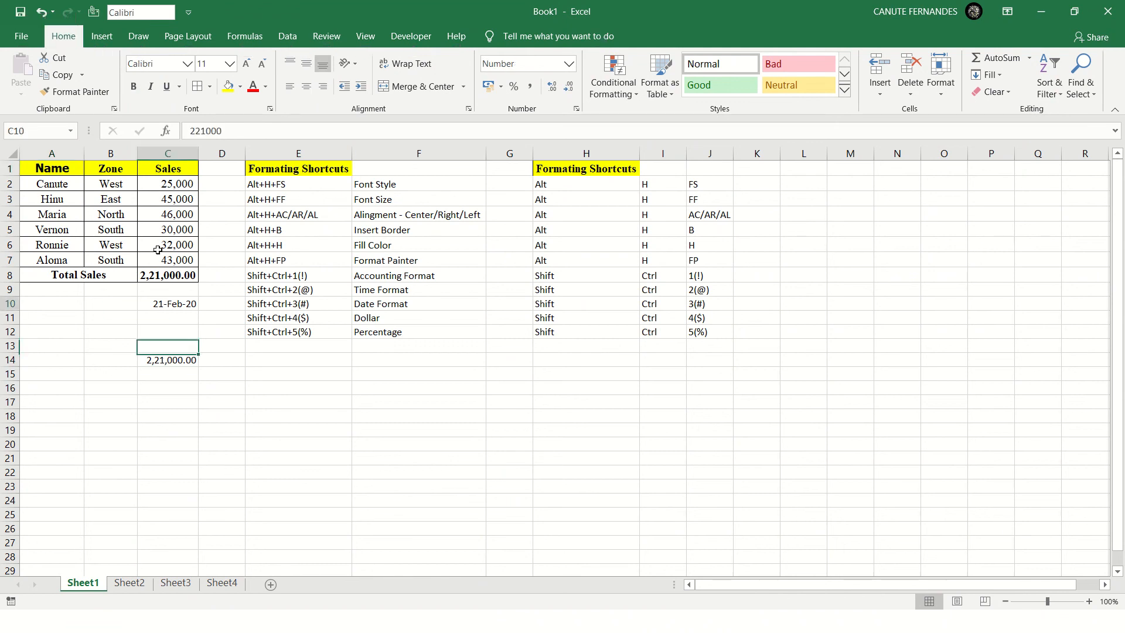
pyautogui.hotkey('ctrl', 'Left')
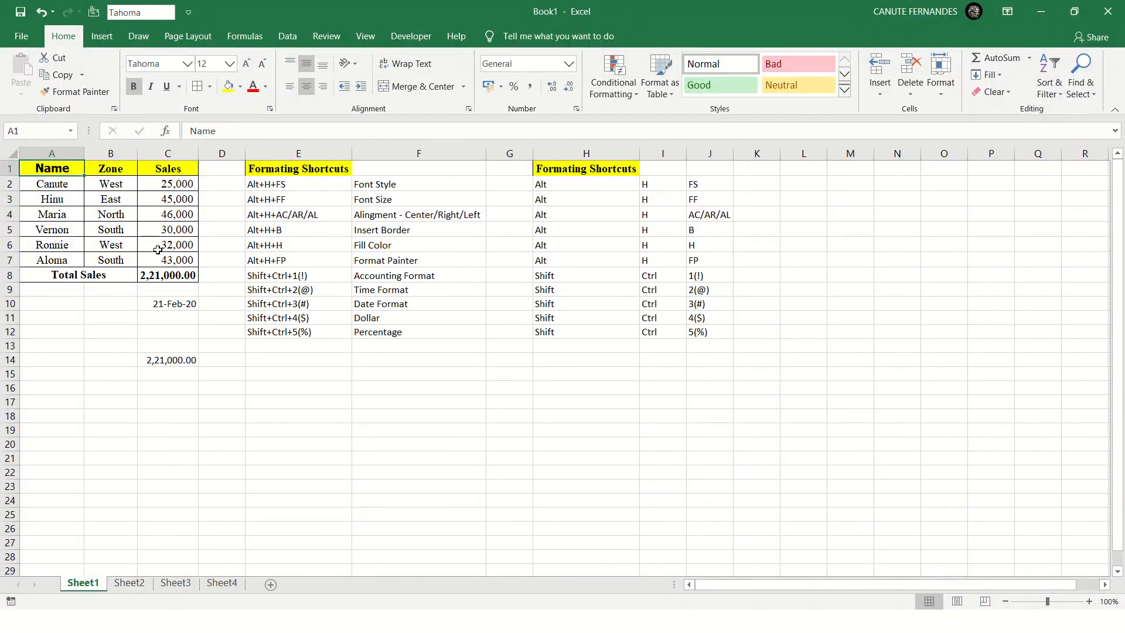
pyautogui.press('Right')
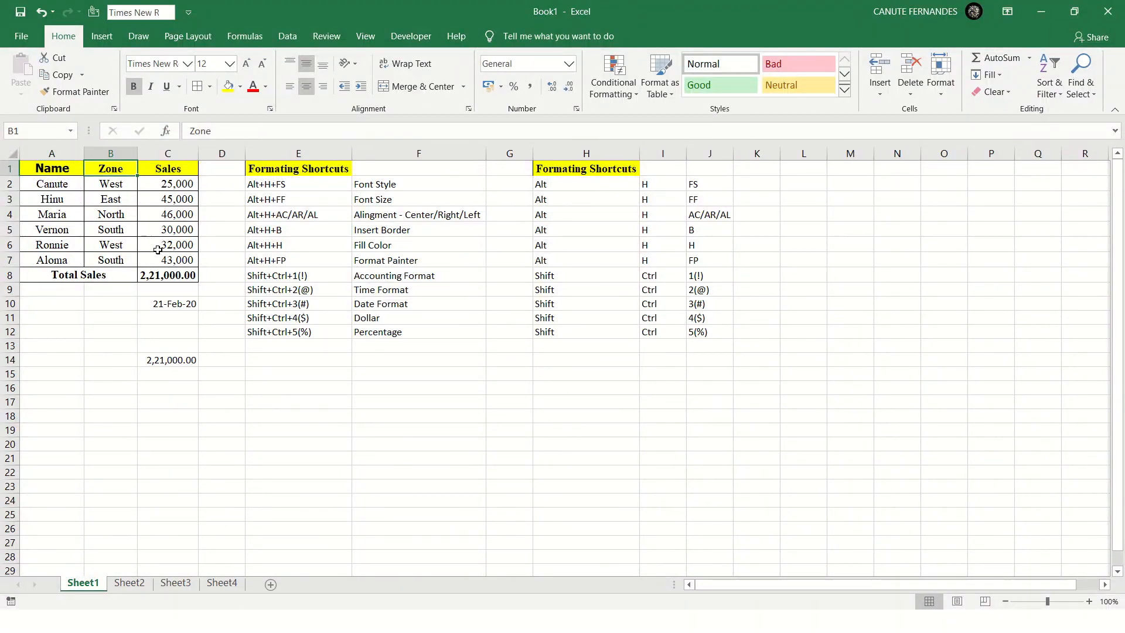
pyautogui.press('Down')
pyautogui.press('Up')
pyautogui.press('Right')
pyautogui.press('Down')
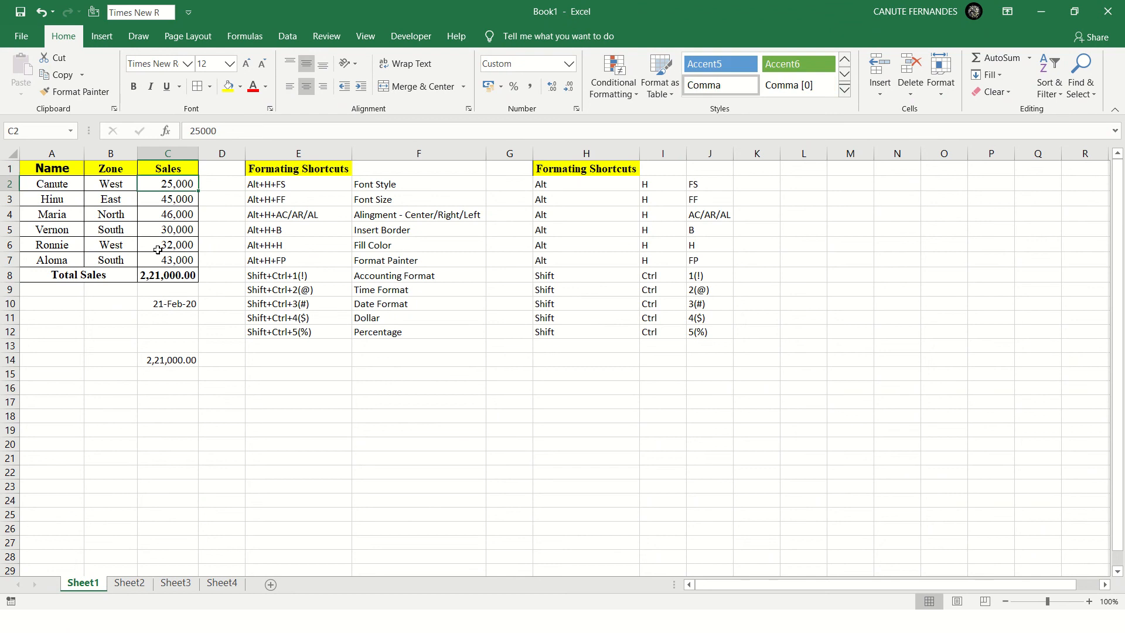
# - Select the sales amounts in C2:C7 and read their average, count and sum in the status bar
pyautogui.hotkey('ctrl', 'shift', 'Down')
pyautogui.hotkey('shift', 'Up')
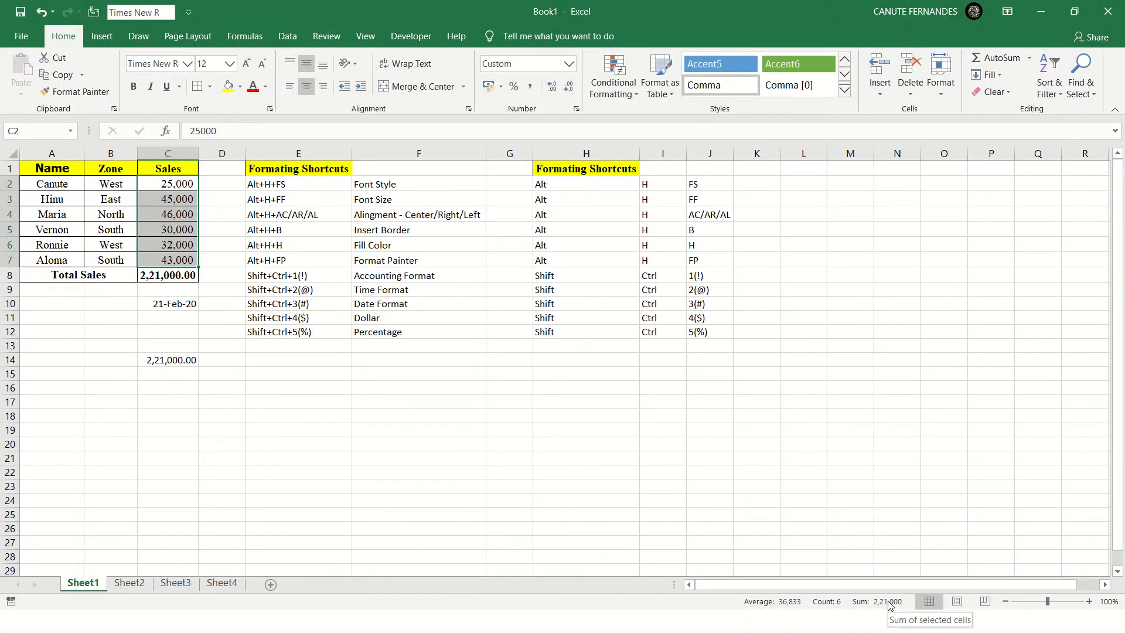
pyautogui.press('Left')
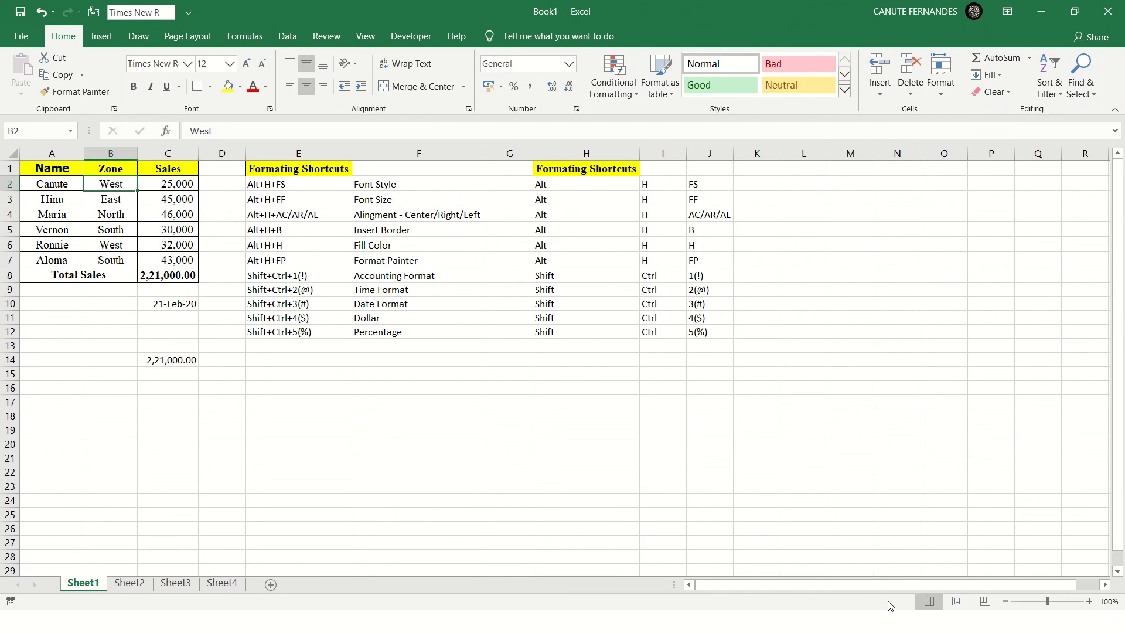
# - Select the header cells A1:C1 and check the status bar for their count
pyautogui.press('Up')
pyautogui.press('Left')
pyautogui.hotkey('shift', 'Right')
pyautogui.hotkey('shift', 'Right')
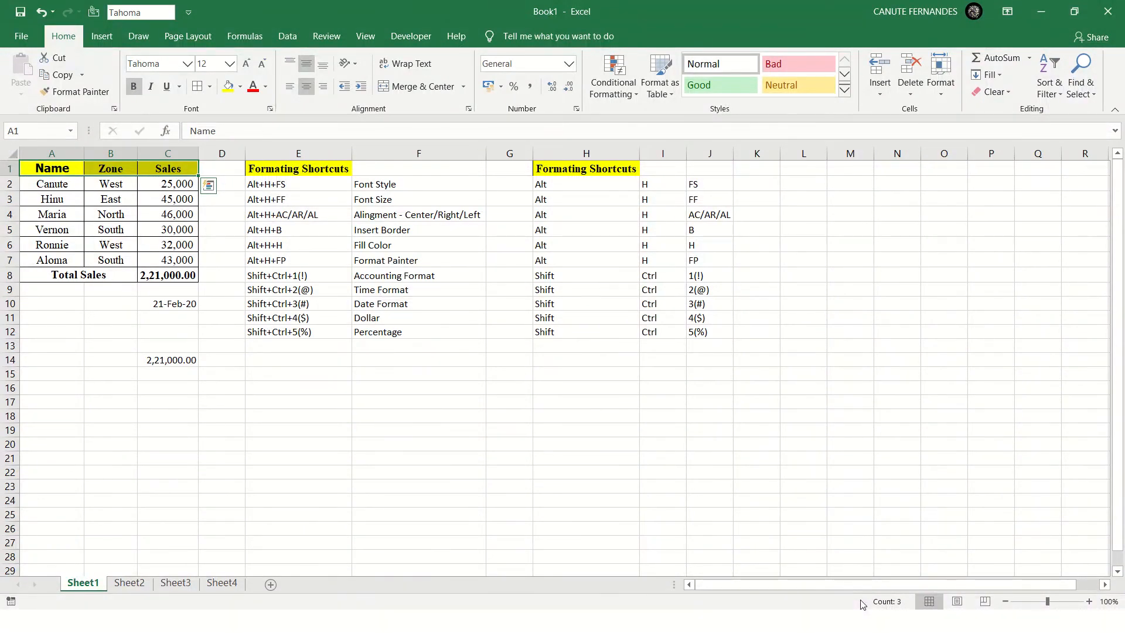
# - Reselect the sales amounts in C2:C7 to compare their status bar figures with those of the text headers
pyautogui.press('Down')
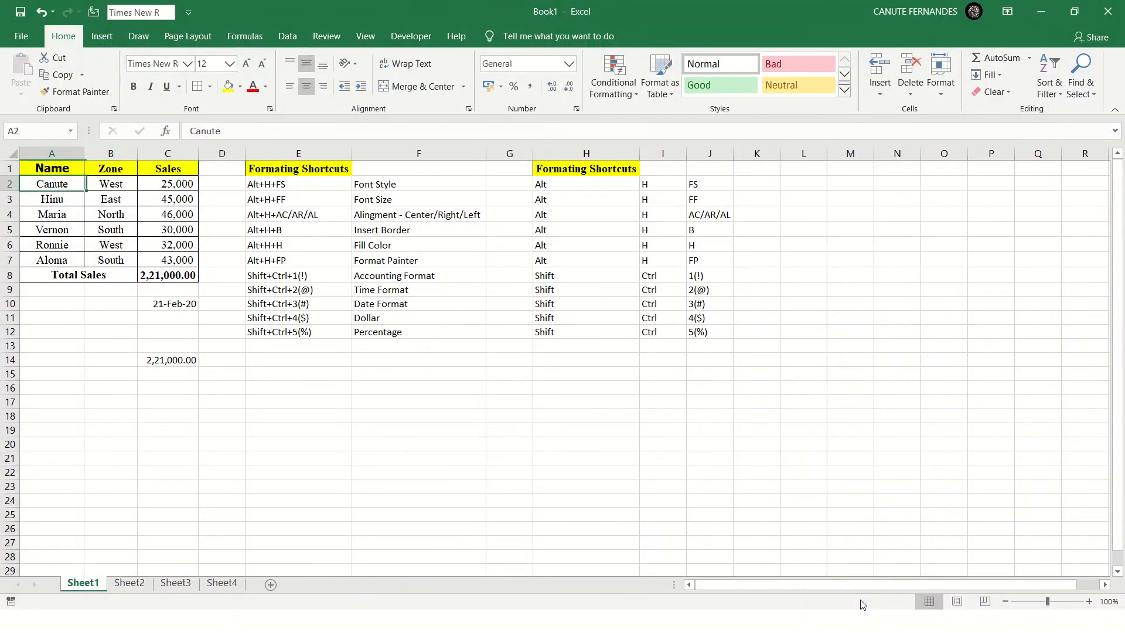
pyautogui.press('Right')
pyautogui.press('Right')
pyautogui.hotkey('ctrl', 'shift', 'Down')
pyautogui.hotkey('shift', 'Up')
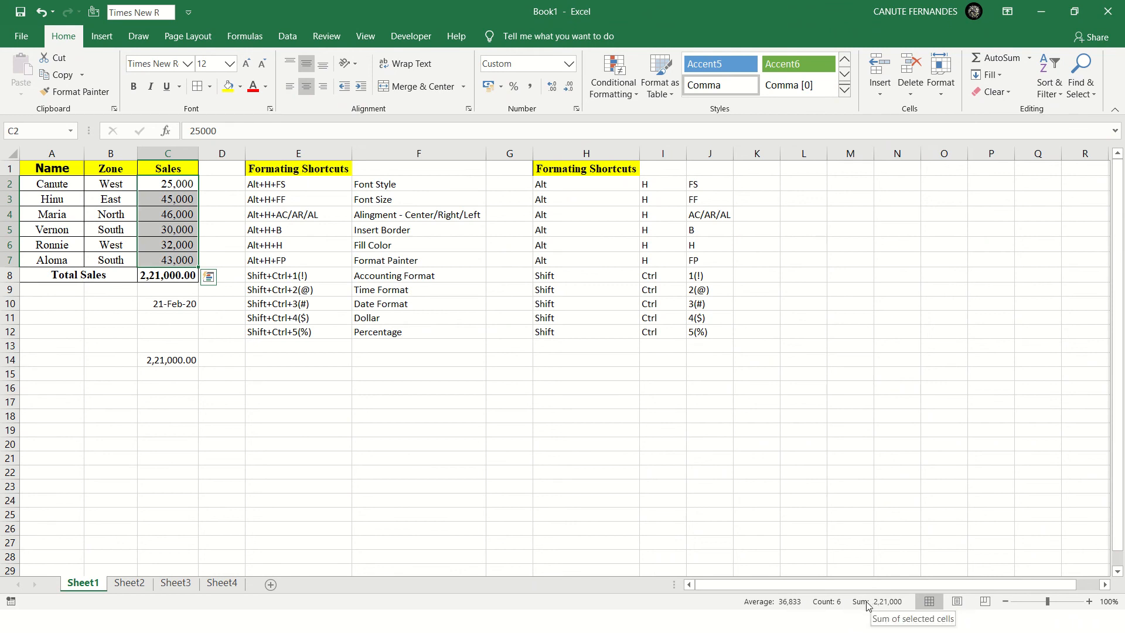
# - Clear the Zone header in B1 and check the status bar count for A1:C1
pyautogui.press('Left')
pyautogui.press('Up')
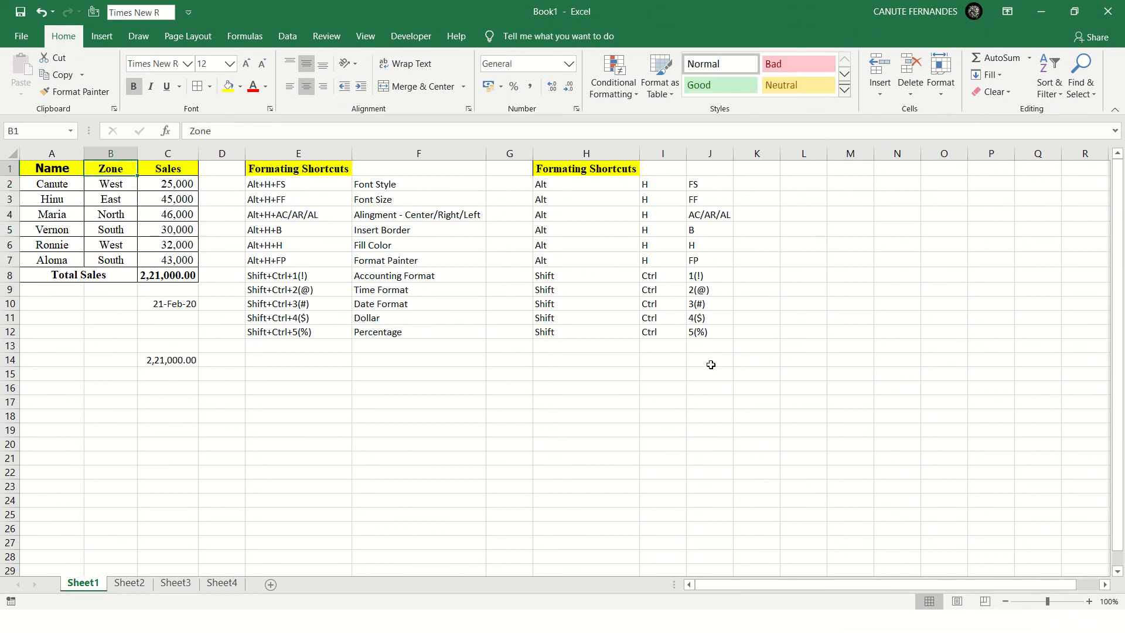
pyautogui.press('Delete')
pyautogui.press('Left')
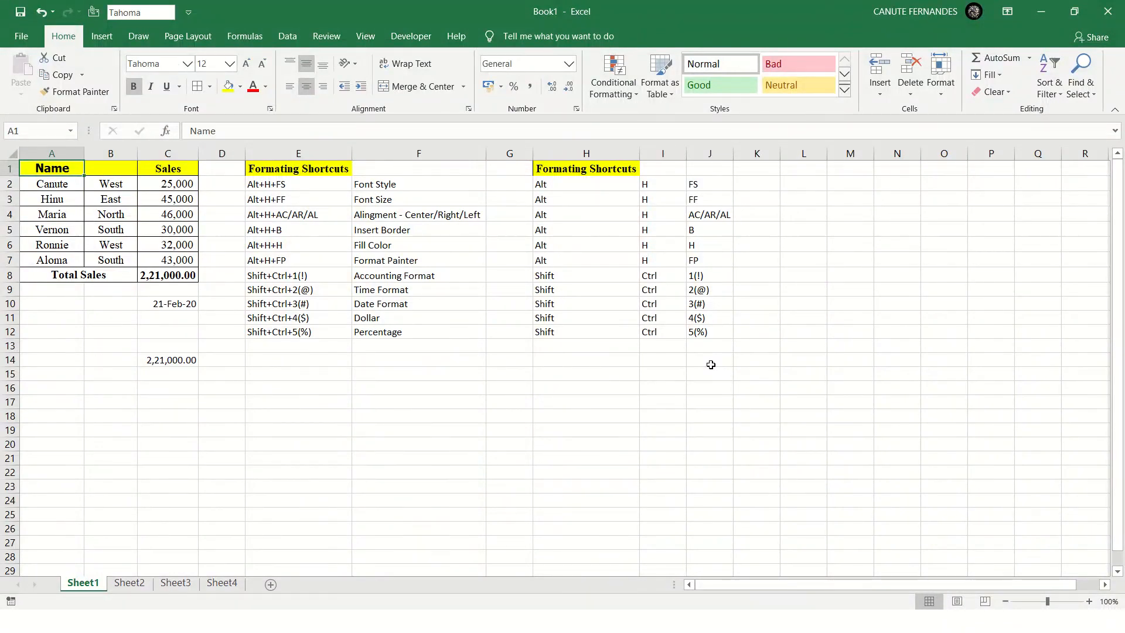
pyautogui.hotkey('shift', 'Right')
pyautogui.hotkey('shift', 'Right')
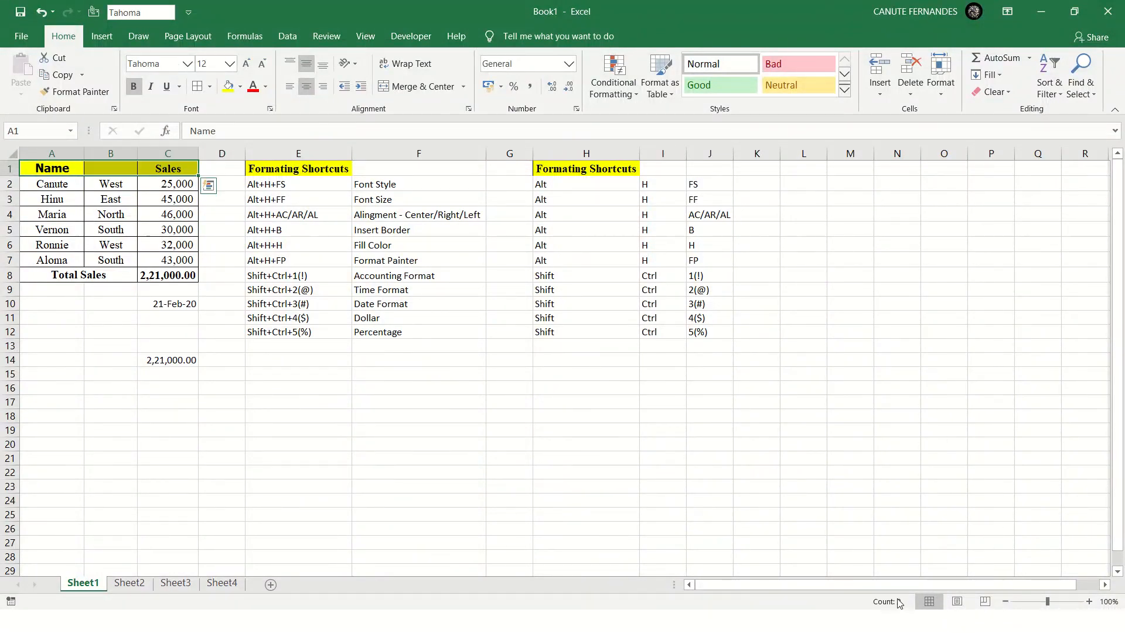
pyautogui.press('Left')
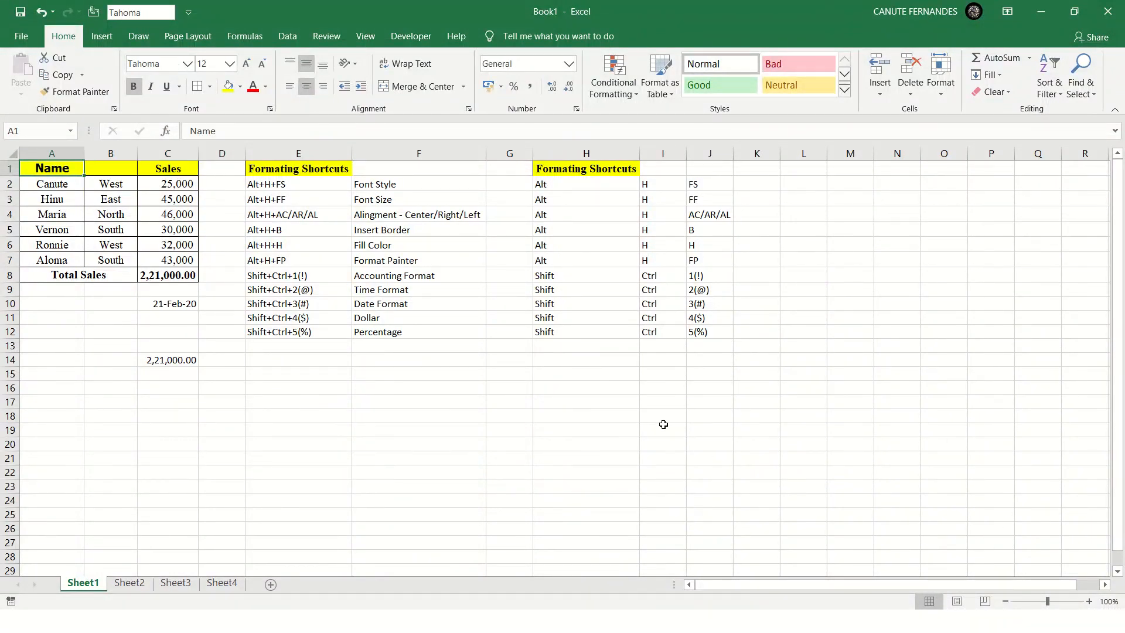
# - Restore the Zone header in B1
pyautogui.press('Right')
pyautogui.write('Zone')
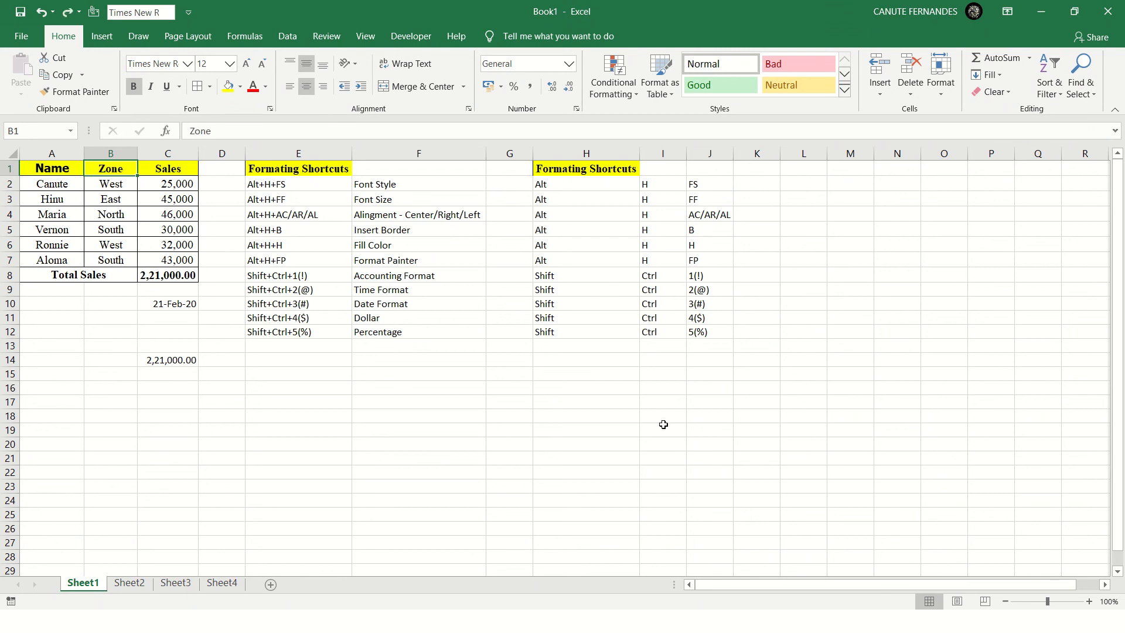
pyautogui.press('Right')
pyautogui.press('Left')
# - Check the status bar count for the first-row cells A1:E1, including the empty D1
pyautogui.press('Left')
pyautogui.hotkey('shift', 'Right')
pyautogui.hotkey('shift', 'Right')
pyautogui.hotkey('shift', 'Right')
pyautogui.hotkey('shift', 'Right')
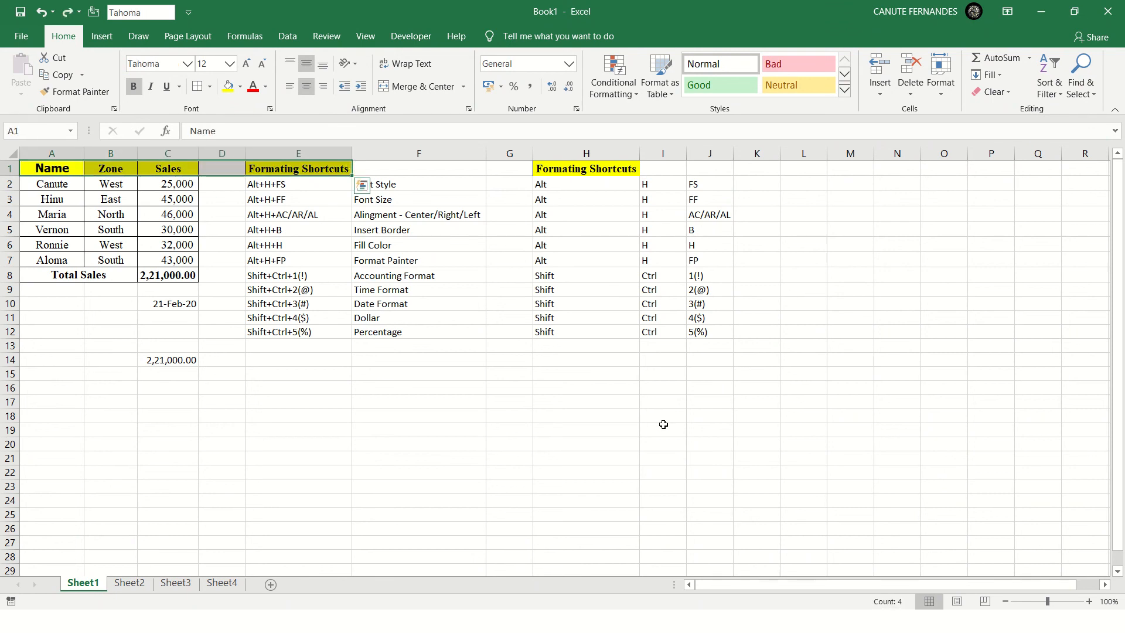
# - Check the status bar count for the names and zones in A2:B7
pyautogui.press('Left')
pyautogui.press('Down')
pyautogui.hotkey('ctrl', 'shift', 'Down')
pyautogui.hotkey('shift', 'Up')
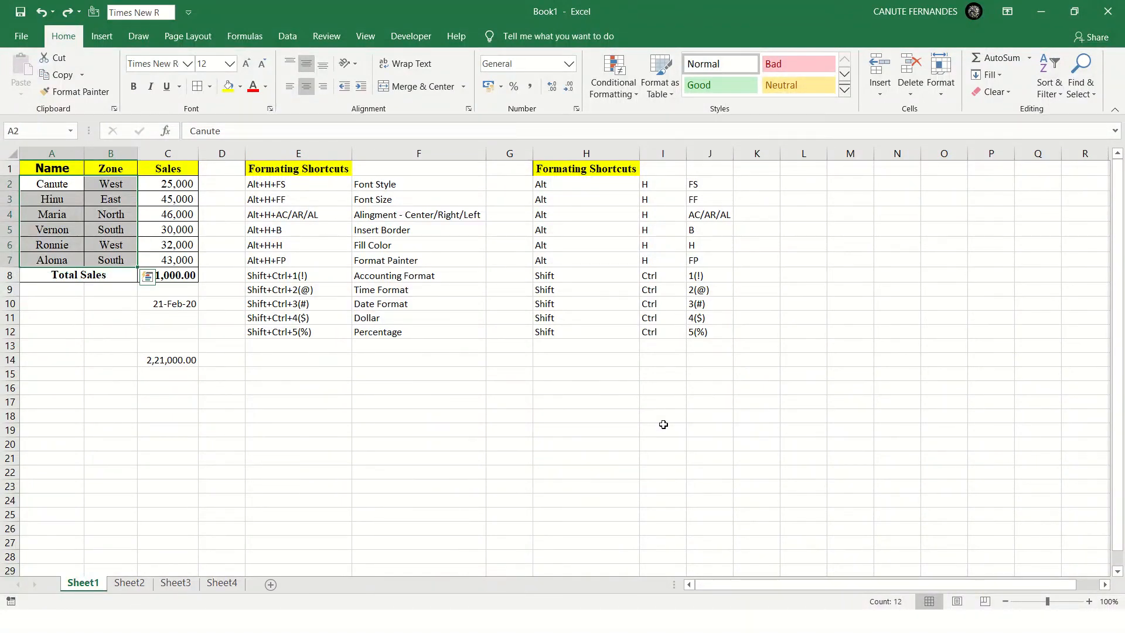
# - Select the sales amounts in C2:C7 and check their average, count and sum again
pyautogui.press('Right')
pyautogui.press('Right')
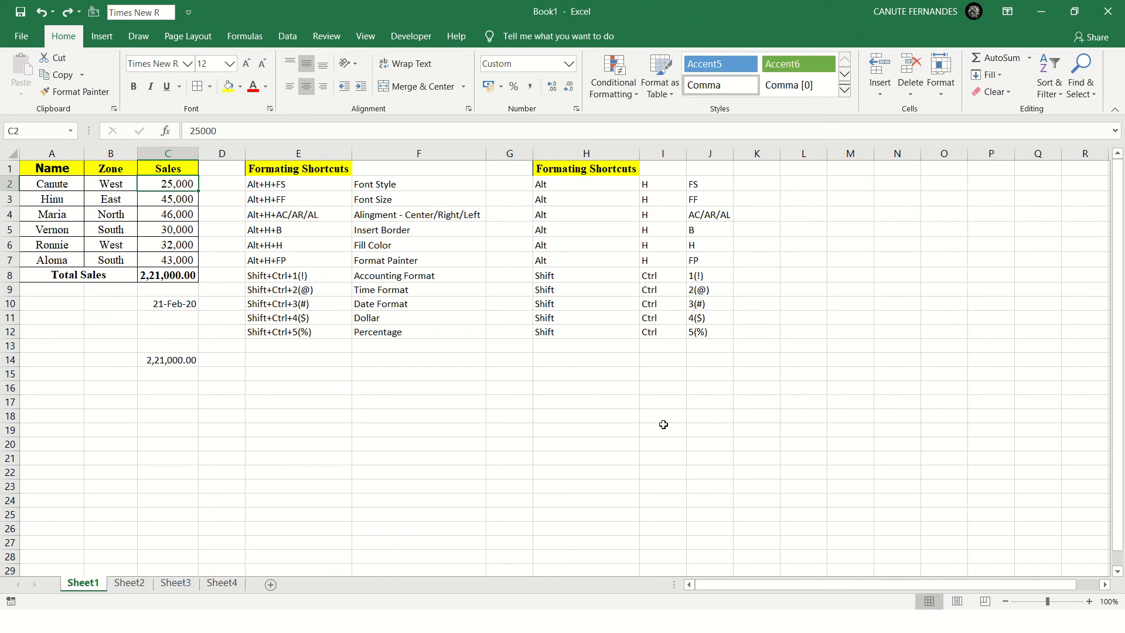
pyautogui.hotkey('ctrl', 'shift', 'Down')
pyautogui.hotkey('shift', 'Up')
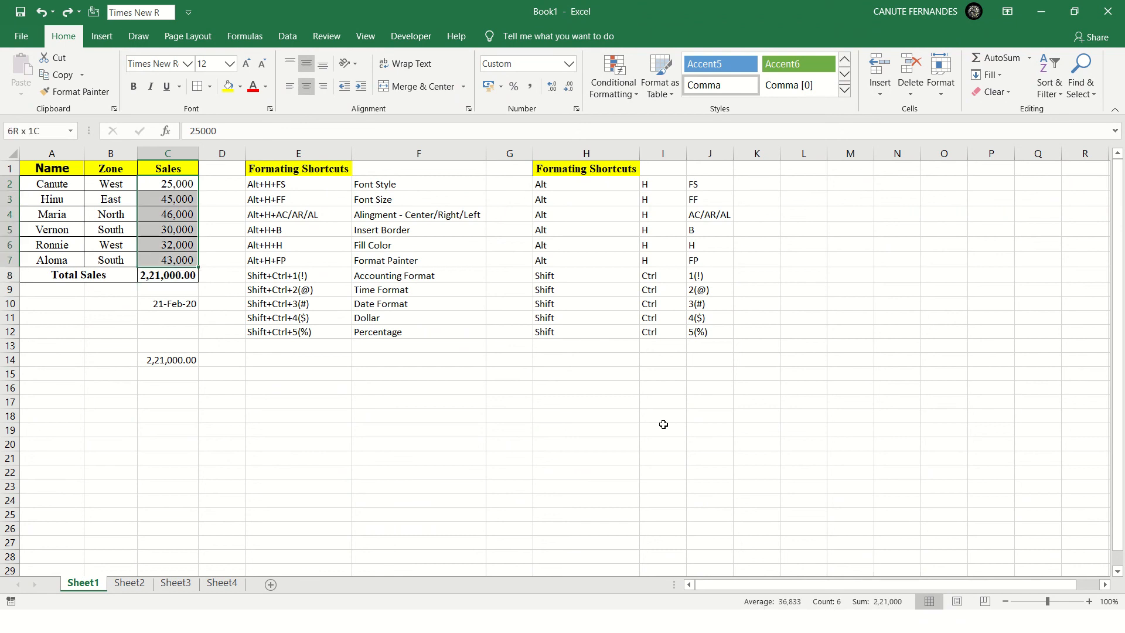
# - Select the shortcut keys in column E, then their descriptions in F2:F12, and check the status bar count
pyautogui.press('Up')
pyautogui.press('Right')
pyautogui.press('Right')
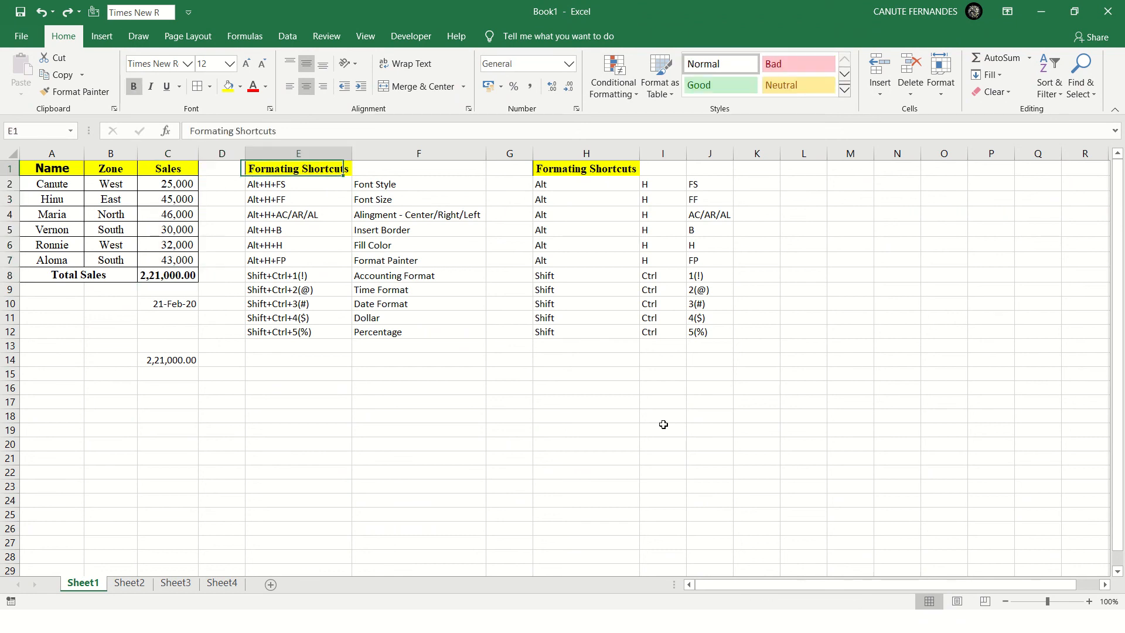
pyautogui.press('Down')
pyautogui.hotkey('ctrl', 'shift', 'Down')
pyautogui.press('Right')
pyautogui.hotkey('ctrl', 'shift', 'Down')
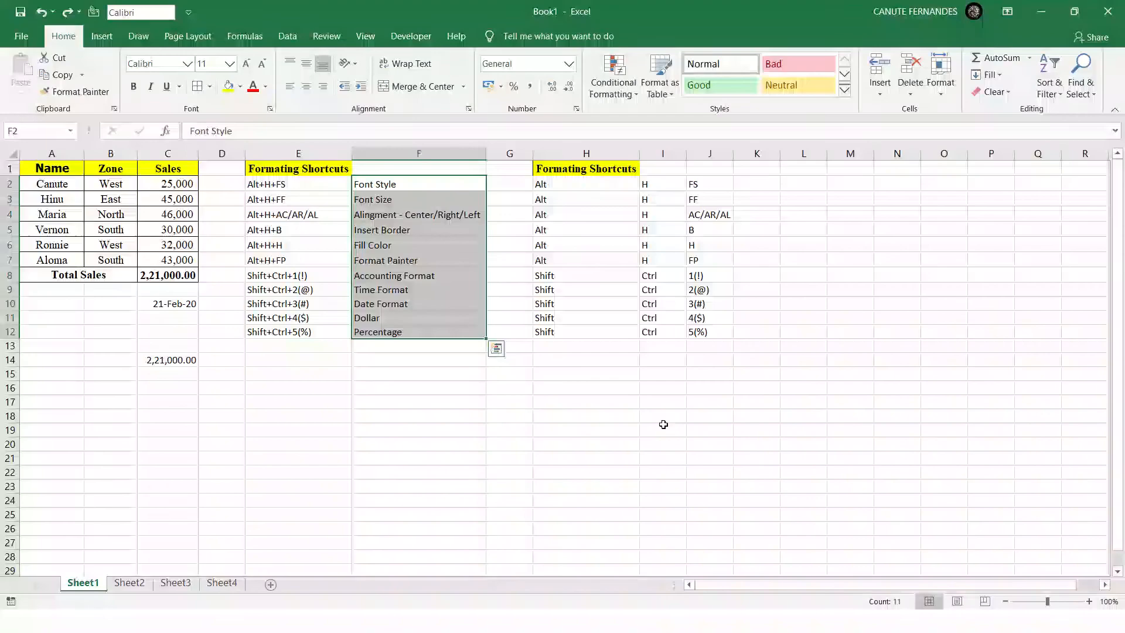
# - Select the whole shortcuts list E1:F12, then the entire worksheet, and check the status bar figures
pyautogui.press('Up')
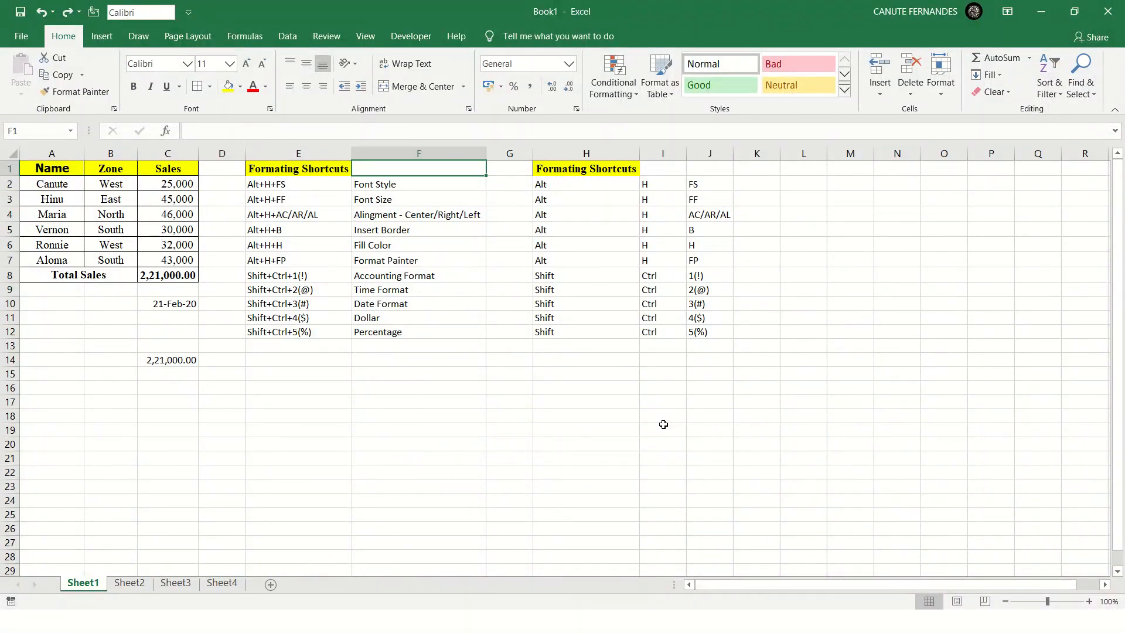
pyautogui.hotkey('ctrl', 'a')
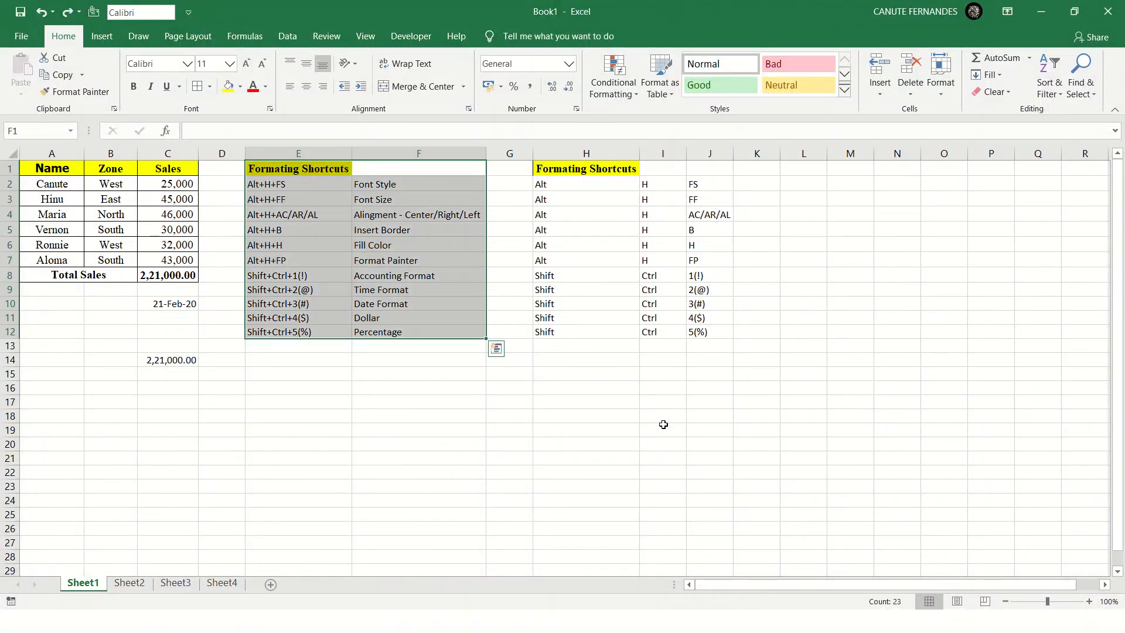
pyautogui.hotkey('ctrl', 'a')
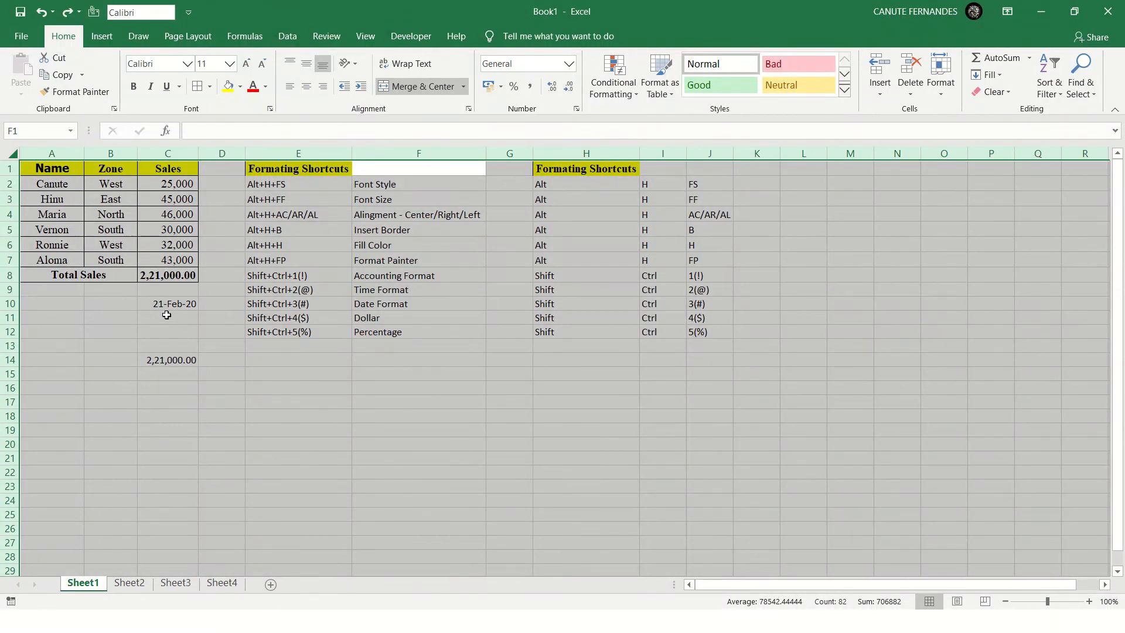
pyautogui.click(366, 387)
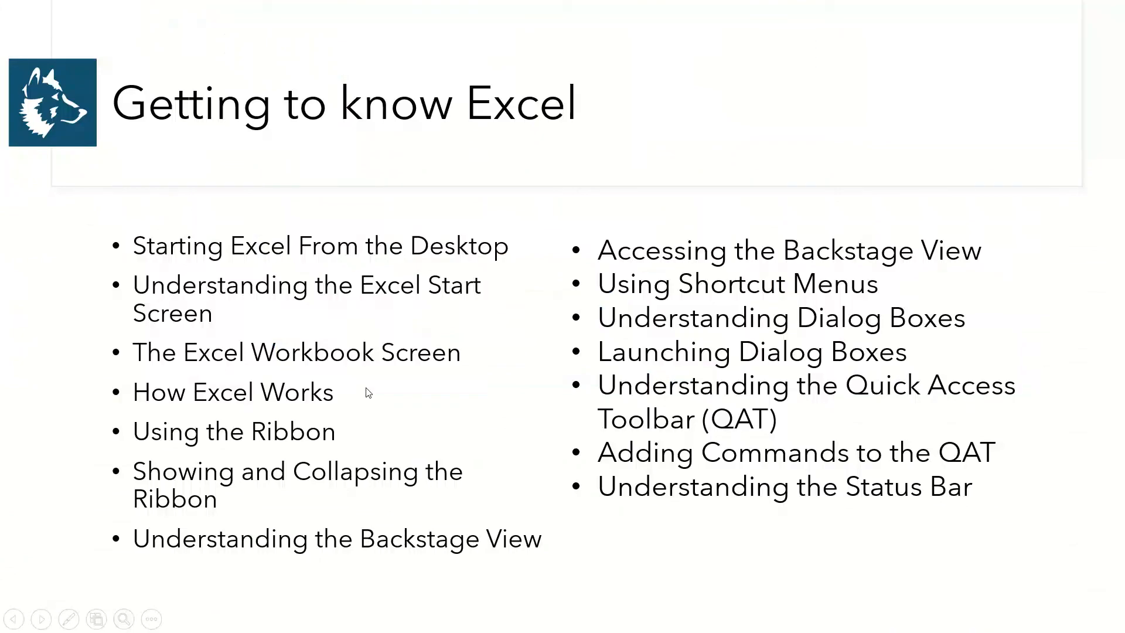